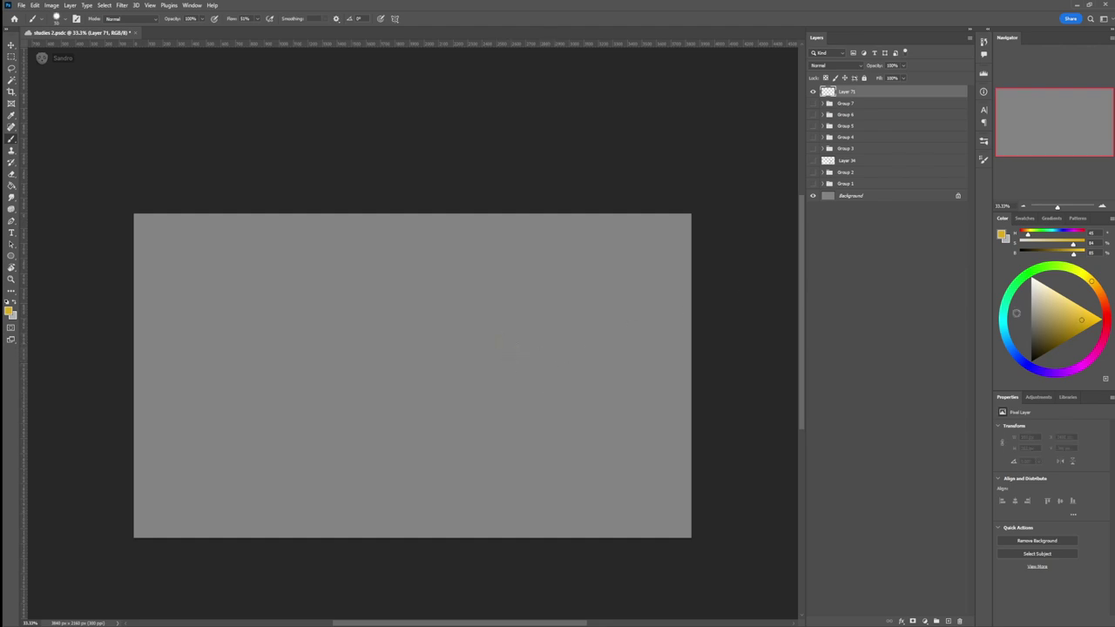
Step: Set the painting colour to a very dark neutral grey
{"action": "key", "text": "d"}
{"action": "left_click", "coordinate": [1031, 352]}
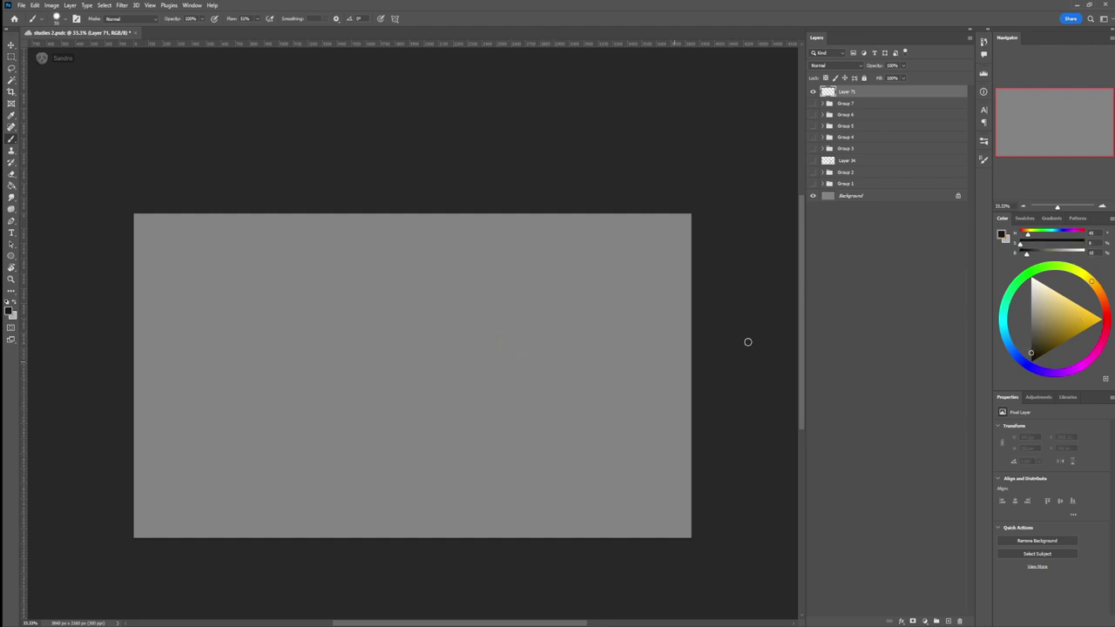
{"action": "left_click", "coordinate": [1030, 347]}
{"action": "left_click", "coordinate": [798, 331]}
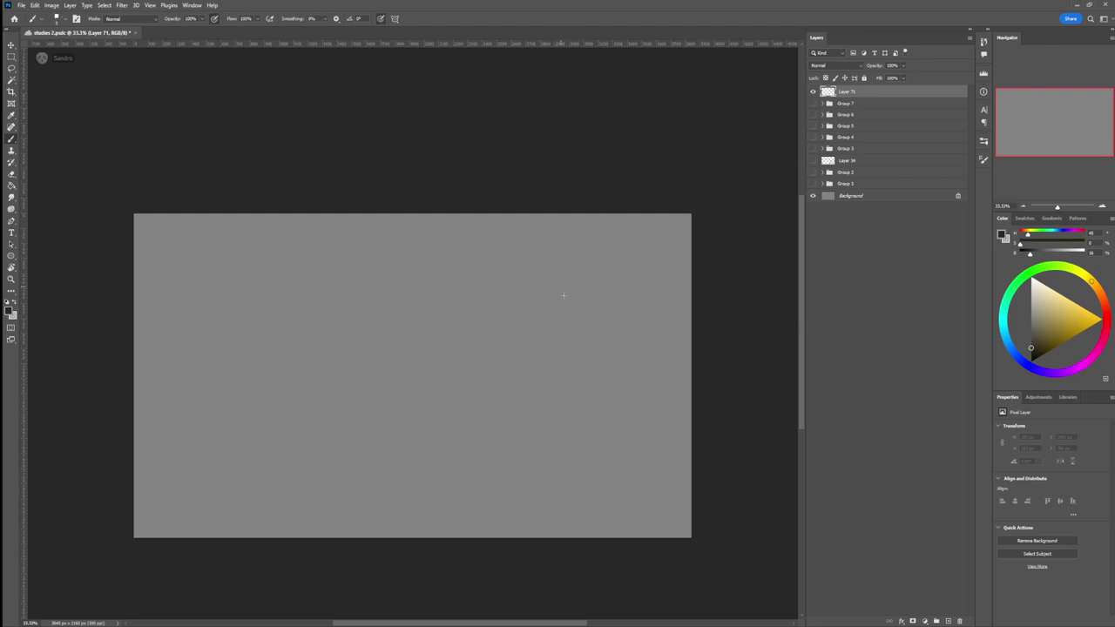
Step: Sketch the rough outline of the head, jaw and neck slightly off-centre on the canvas
{"action": "left_click_drag", "start_coordinate": [541, 343], "coordinate": [538, 345]}
{"action": "key", "text": "ctrl+z"}
{"action": "left_click_drag", "start_coordinate": [503, 305], "coordinate": [495, 290]}
{"action": "left_click_drag", "start_coordinate": [444, 346], "coordinate": [484, 376]}
Step: Scale the head sketch down with Free Transform and shift it upward to leave room for the body
{"action": "key", "text": "ctrl+t"}
{"action": "left_click_drag", "start_coordinate": [517, 284], "coordinate": [509, 293]}
{"action": "left_click_drag", "start_coordinate": [486, 336], "coordinate": [498, 299]}
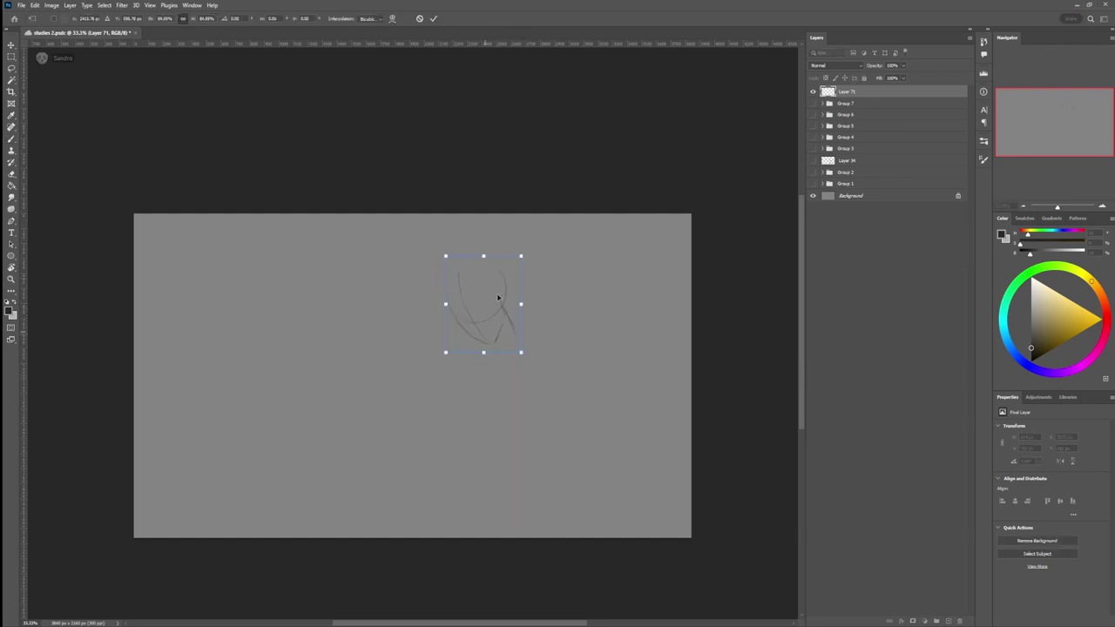
{"action": "left_click_drag", "start_coordinate": [527, 249], "coordinate": [518, 263]}
{"action": "left_click_drag", "start_coordinate": [494, 306], "coordinate": [499, 293]}
{"action": "left_click_drag", "start_coordinate": [525, 252], "coordinate": [505, 279]}
{"action": "key", "text": "Return"}
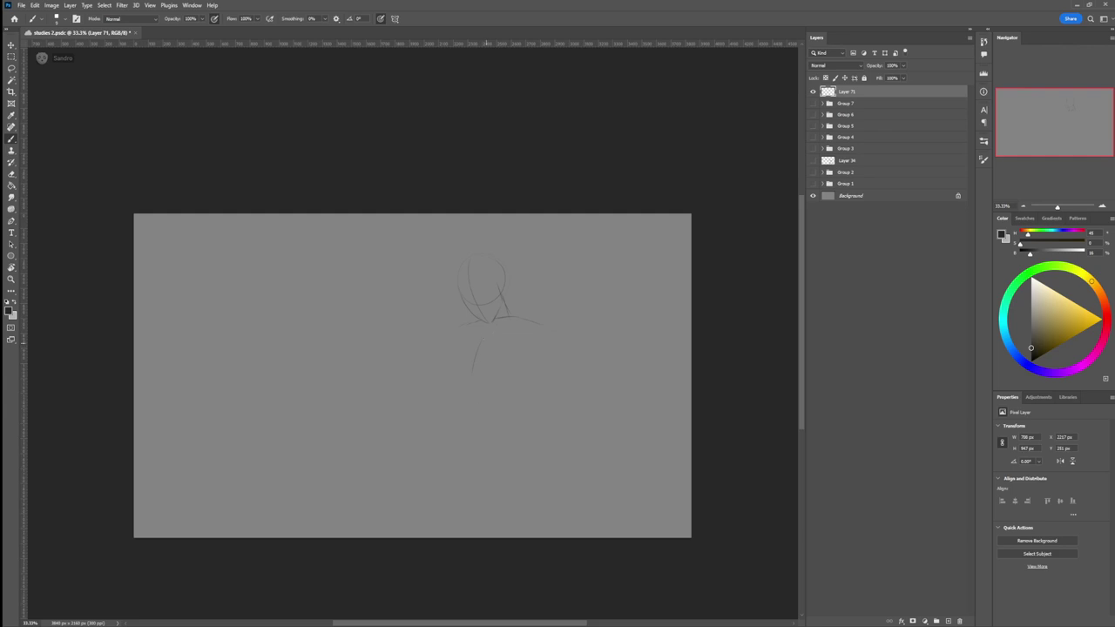
Step: Try to block in the torso as an oval with an elongated hip and thigh shape beneath it
{"action": "left_click_drag", "start_coordinate": [479, 340], "coordinate": [469, 402]}
{"action": "key", "text": "ctrl+z"}
{"action": "key", "text": "ctrl+z"}
{"action": "left_click_drag", "start_coordinate": [472, 371], "coordinate": [498, 408]}
{"action": "mouse_move", "coordinate": [500, 423]}
{"action": "left_mouse_down"}
{"action": "mouse_move", "coordinate": [506, 444]}
{"action": "mouse_move", "coordinate": [599, 430]}
{"action": "mouse_move", "coordinate": [569, 457]}
{"action": "left_mouse_up"}
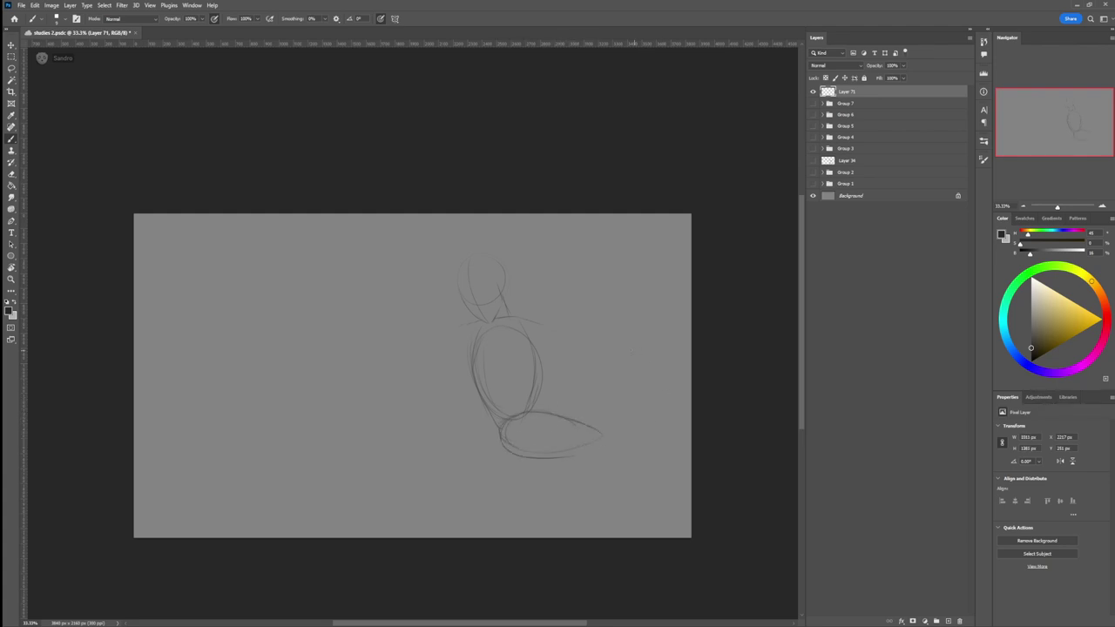
{"action": "key", "text": "ctrl+z"}
{"action": "key", "text": "ctrl+z"}
{"action": "key", "text": "ctrl+z"}
Step: Raise the eraser opacity to 100%, enlarge the eraser and wipe out the oval torso below the shoulders
{"action": "key", "text": "e"}
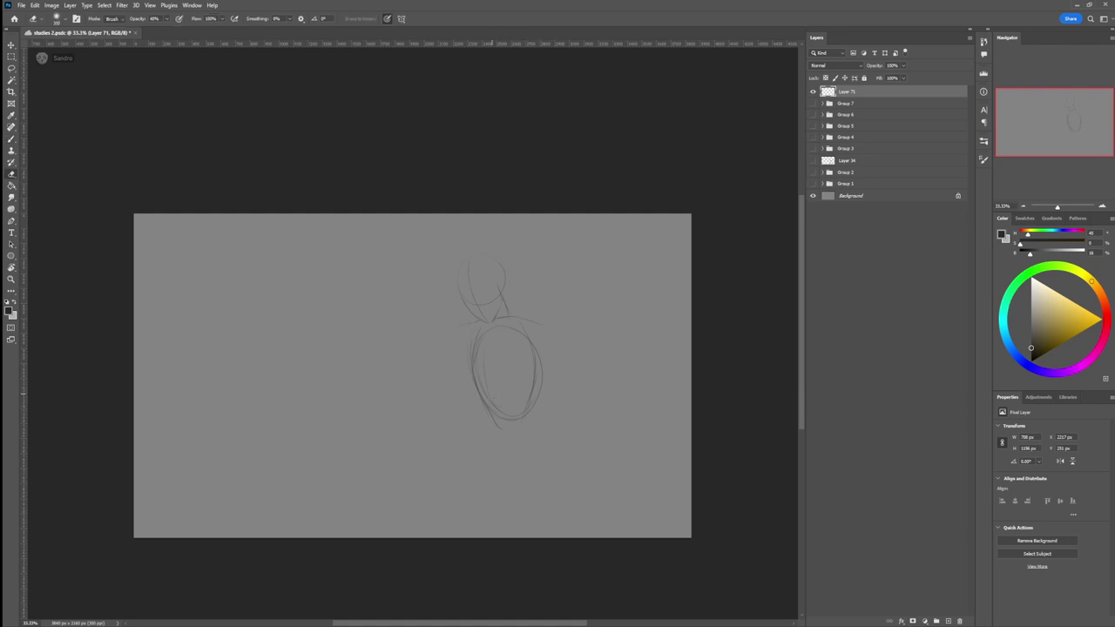
{"action": "left_click_drag", "start_coordinate": [138, 20], "coordinate": [162, 19]}
{"action": "key", "text": "bracketright"}
{"action": "key", "text": "bracketright"}
{"action": "mouse_move", "coordinate": [493, 385]}
{"action": "left_mouse_down"}
{"action": "mouse_move", "coordinate": [477, 354]}
{"action": "mouse_move", "coordinate": [542, 410]}
{"action": "mouse_move", "coordinate": [517, 358]}
{"action": "mouse_move", "coordinate": [514, 384]}
{"action": "left_mouse_up"}
Step: Sketch the leaning torso with the chest, waist and curved back, redoing strokes that miss the pose
{"action": "key", "text": "b"}
{"action": "key", "text": "bracketleft"}
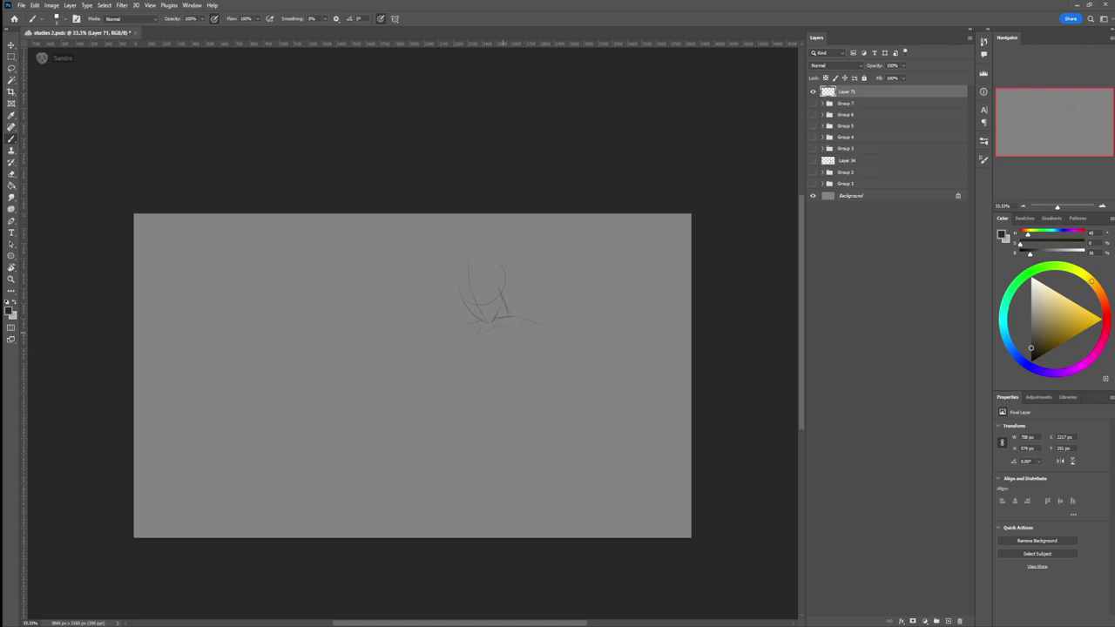
{"action": "left_click_drag", "start_coordinate": [473, 349], "coordinate": [478, 388]}
{"action": "key", "text": "ctrl+z"}
{"action": "left_click_drag", "start_coordinate": [546, 392], "coordinate": [546, 414]}
{"action": "key", "text": "ctrl+z"}
{"action": "key", "text": "ctrl+z"}
{"action": "left_click_drag", "start_coordinate": [502, 330], "coordinate": [512, 396]}
{"action": "key", "text": "ctrl+z"}
{"action": "key", "text": "ctrl+z"}
{"action": "left_click_drag", "start_coordinate": [550, 449], "coordinate": [592, 484]}
{"action": "mouse_move", "coordinate": [537, 361]}
{"action": "left_mouse_down"}
{"action": "mouse_move", "coordinate": [518, 395]}
{"action": "mouse_move", "coordinate": [529, 421]}
{"action": "left_mouse_up"}
{"action": "mouse_move", "coordinate": [538, 341]}
{"action": "left_mouse_down"}
{"action": "mouse_move", "coordinate": [521, 402]}
{"action": "mouse_move", "coordinate": [527, 424]}
{"action": "left_mouse_up"}
{"action": "mouse_move", "coordinate": [486, 419]}
{"action": "left_mouse_down"}
{"action": "mouse_move", "coordinate": [495, 448]}
{"action": "mouse_move", "coordinate": [482, 419]}
{"action": "left_mouse_up"}
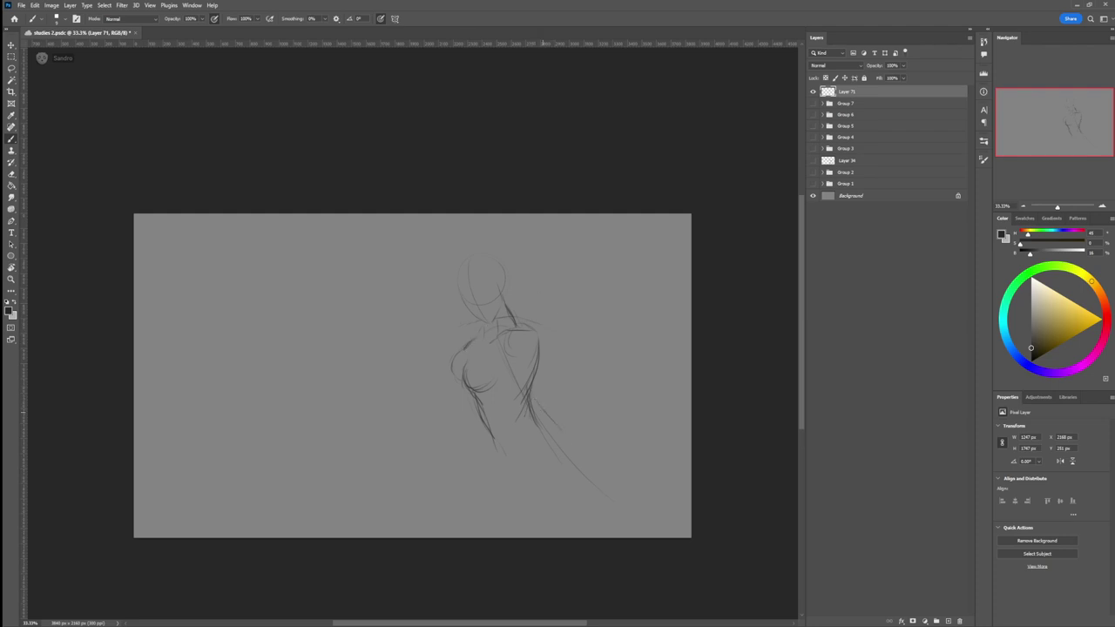
Step: Sketch the lower abdomen line and the rounded contour of the hip and buttock
{"action": "left_click_drag", "start_coordinate": [542, 413], "coordinate": [556, 421]}
{"action": "left_click_drag", "start_coordinate": [503, 451], "coordinate": [520, 471]}
{"action": "left_click_drag", "start_coordinate": [538, 411], "coordinate": [581, 431]}
{"action": "left_click_drag", "start_coordinate": [579, 425], "coordinate": [584, 445]}
Step: Shrink the eraser and remove the rounded hip contour while keeping the waist and back lines
{"action": "key", "text": "e"}
{"action": "mouse_move", "coordinate": [560, 444]}
{"action": "left_mouse_down"}
{"action": "mouse_move", "coordinate": [552, 420]}
{"action": "mouse_move", "coordinate": [574, 416]}
{"action": "left_mouse_up"}
{"action": "key", "text": "ctrl+z"}
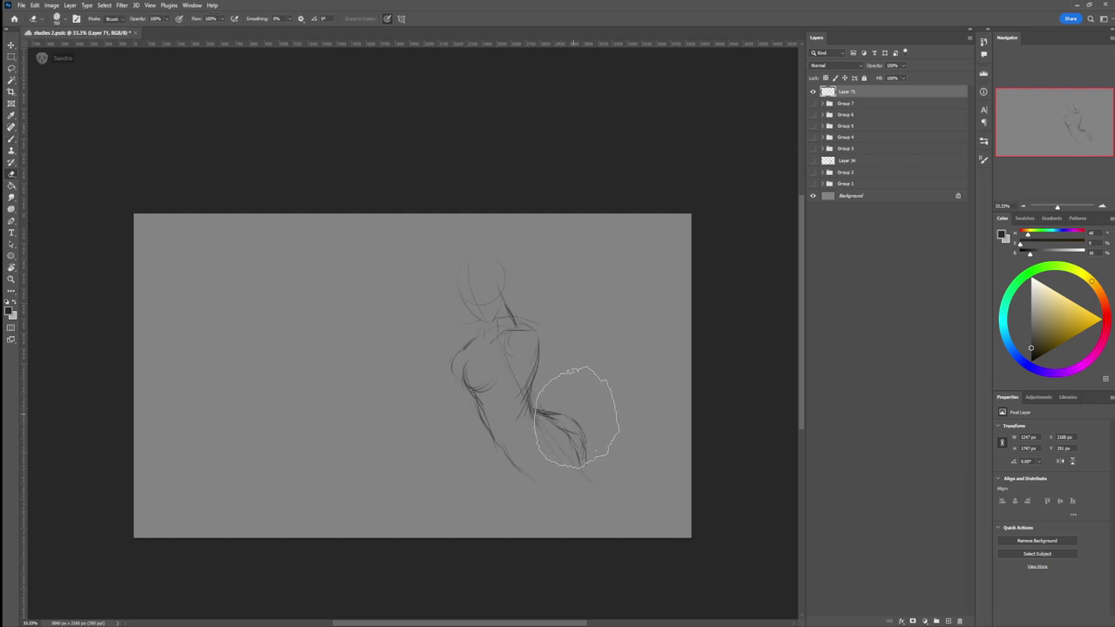
{"action": "key", "text": "["}
{"action": "key", "text": "["}
{"action": "key", "text": "["}
{"action": "key", "text": "["}
{"action": "key", "text": "["}
{"action": "key", "text": "["}
{"action": "key", "text": "["}
{"action": "key", "text": "["}
{"action": "key", "text": "["}
{"action": "key", "text": "["}
{"action": "mouse_move", "coordinate": [585, 464]}
{"action": "left_mouse_down"}
{"action": "mouse_move", "coordinate": [581, 441]}
{"action": "mouse_move", "coordinate": [547, 411]}
{"action": "mouse_move", "coordinate": [577, 468]}
{"action": "left_mouse_up"}
Step: Redraw the hip contour and extend it into a stretched-back leg reaching the canvas's lower edge
{"action": "key", "text": "b"}
{"action": "left_click_drag", "start_coordinate": [547, 425], "coordinate": [607, 494]}
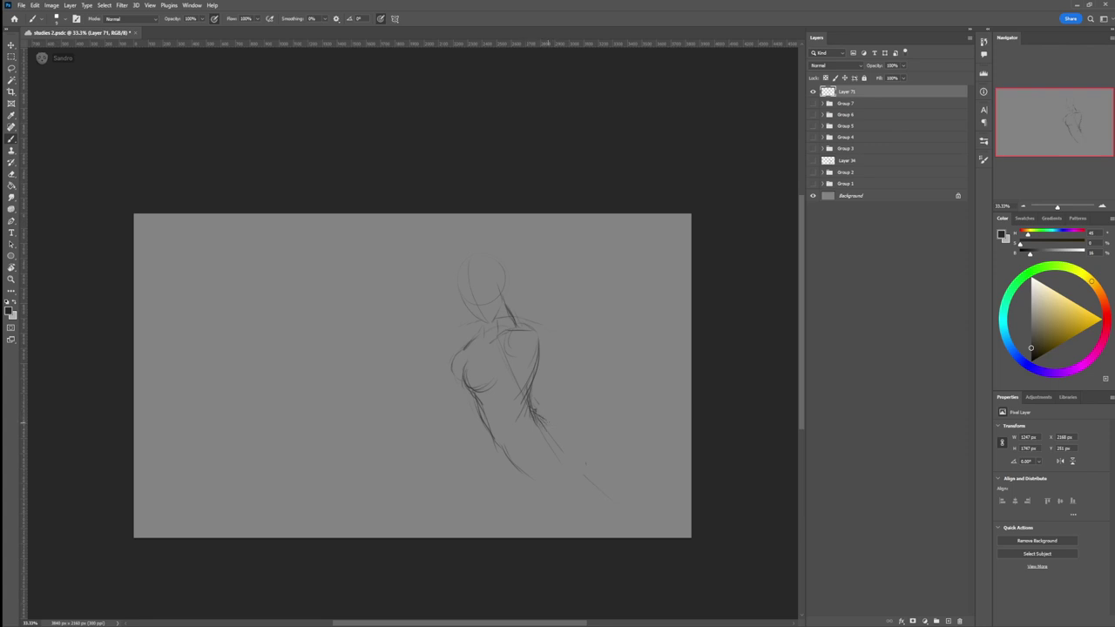
{"action": "left_click_drag", "start_coordinate": [540, 415], "coordinate": [571, 432]}
{"action": "left_click_drag", "start_coordinate": [599, 473], "coordinate": [624, 491]}
{"action": "mouse_move", "coordinate": [517, 465]}
{"action": "left_mouse_down"}
{"action": "mouse_move", "coordinate": [597, 502]}
{"action": "mouse_move", "coordinate": [569, 495]}
{"action": "mouse_move", "coordinate": [597, 497]}
{"action": "mouse_move", "coordinate": [614, 481]}
{"action": "mouse_move", "coordinate": [584, 464]}
{"action": "mouse_move", "coordinate": [595, 467]}
{"action": "mouse_move", "coordinate": [591, 506]}
{"action": "mouse_move", "coordinate": [594, 493]}
{"action": "mouse_move", "coordinate": [656, 508]}
{"action": "left_mouse_up"}
{"action": "left_click_drag", "start_coordinate": [584, 502], "coordinate": [646, 538]}
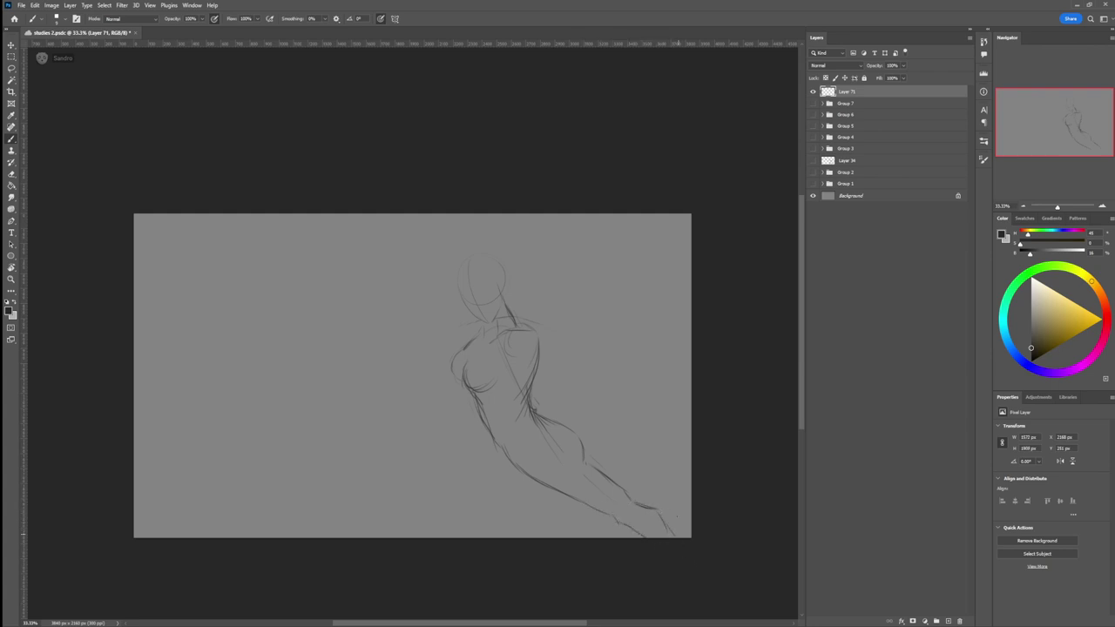
Step: Select the stretched leg with the Lasso, rotate it to a steeper angle and realign it with the hip
{"action": "key", "text": "l"}
{"action": "mouse_move", "coordinate": [599, 456]}
{"action": "left_mouse_down"}
{"action": "mouse_move", "coordinate": [564, 462]}
{"action": "mouse_move", "coordinate": [673, 484]}
{"action": "mouse_move", "coordinate": [665, 473]}
{"action": "left_mouse_up"}
{"action": "key", "text": "ctrl+t"}
{"action": "left_click_drag", "start_coordinate": [656, 413], "coordinate": [683, 434]}
{"action": "left_click_drag", "start_coordinate": [645, 482], "coordinate": [632, 495]}
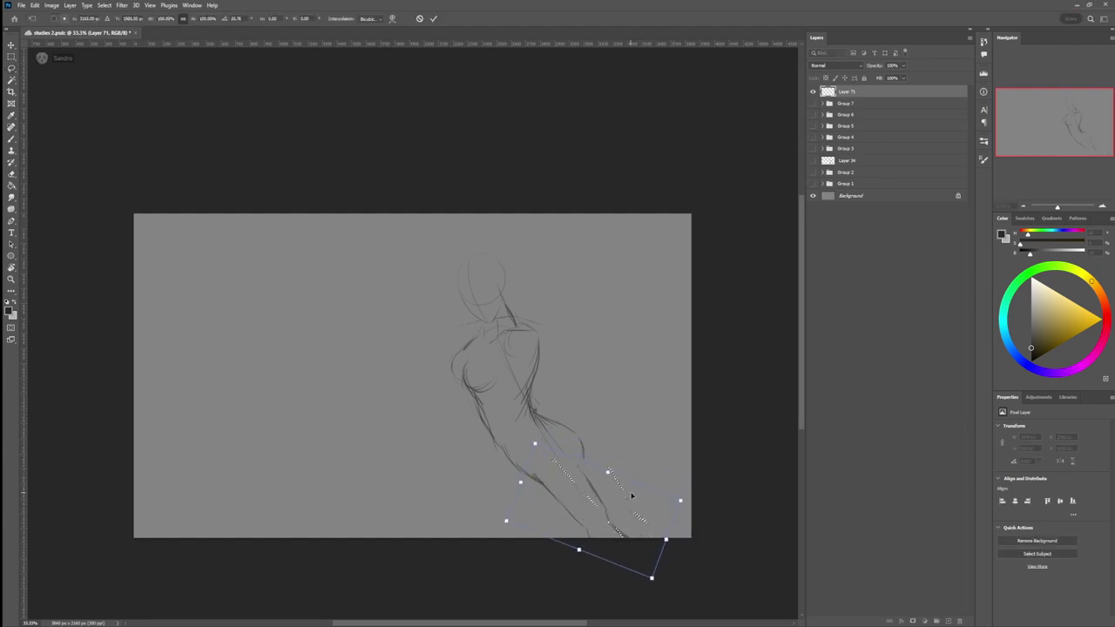
{"action": "left_click_drag", "start_coordinate": [672, 444], "coordinate": [660, 433]}
{"action": "left_click_drag", "start_coordinate": [623, 494], "coordinate": [640, 489]}
{"action": "key", "text": "Return"}
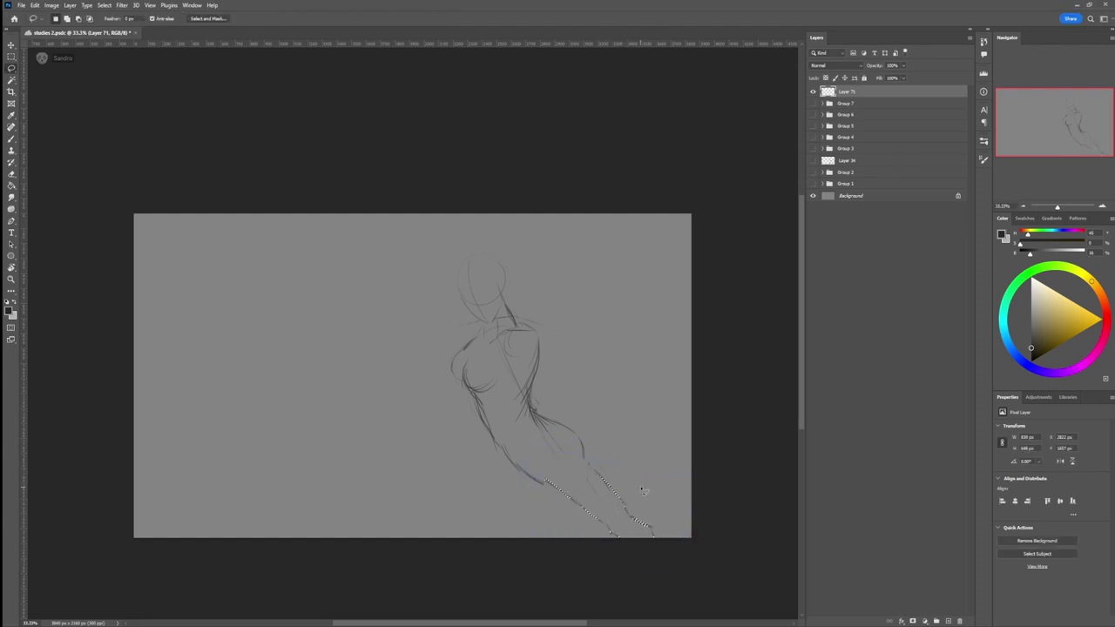
{"action": "key", "text": "ctrl+d"}
Step: Reinforce the stretched leg's outline and sketch the other leg bent forward with its lower leg folded back
{"action": "key", "text": "b"}
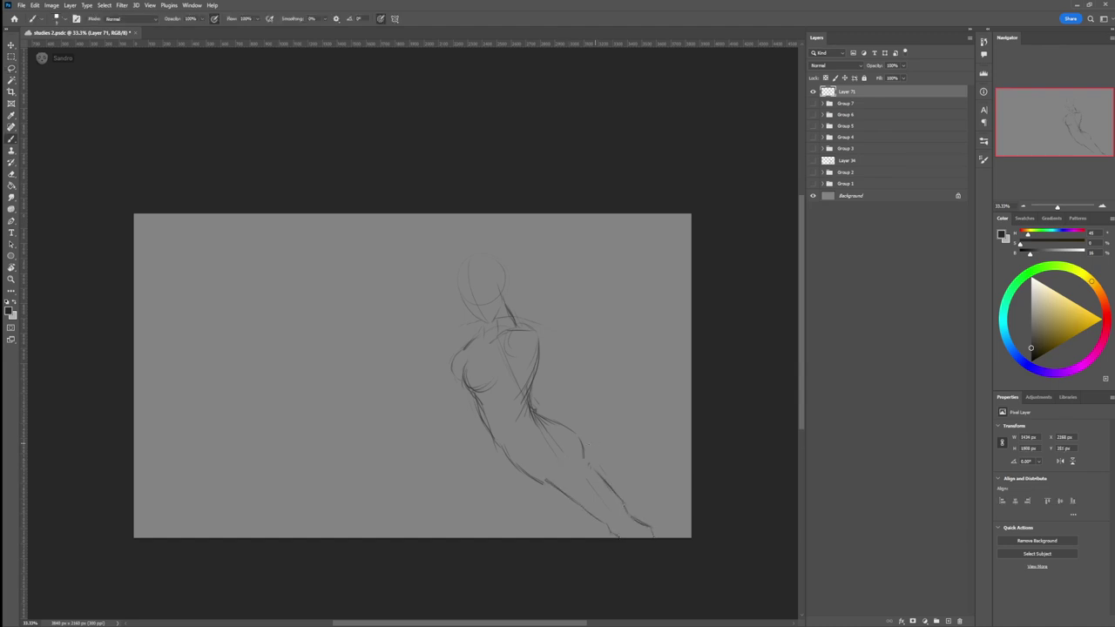
{"action": "left_click_drag", "start_coordinate": [586, 459], "coordinate": [601, 476]}
{"action": "left_click_drag", "start_coordinate": [543, 486], "coordinate": [561, 496]}
{"action": "left_click_drag", "start_coordinate": [495, 447], "coordinate": [442, 503]}
{"action": "mouse_move", "coordinate": [529, 484]}
{"action": "left_mouse_down"}
{"action": "mouse_move", "coordinate": [467, 510]}
{"action": "mouse_move", "coordinate": [538, 495]}
{"action": "mouse_move", "coordinate": [548, 512]}
{"action": "mouse_move", "coordinate": [474, 529]}
{"action": "left_mouse_up"}
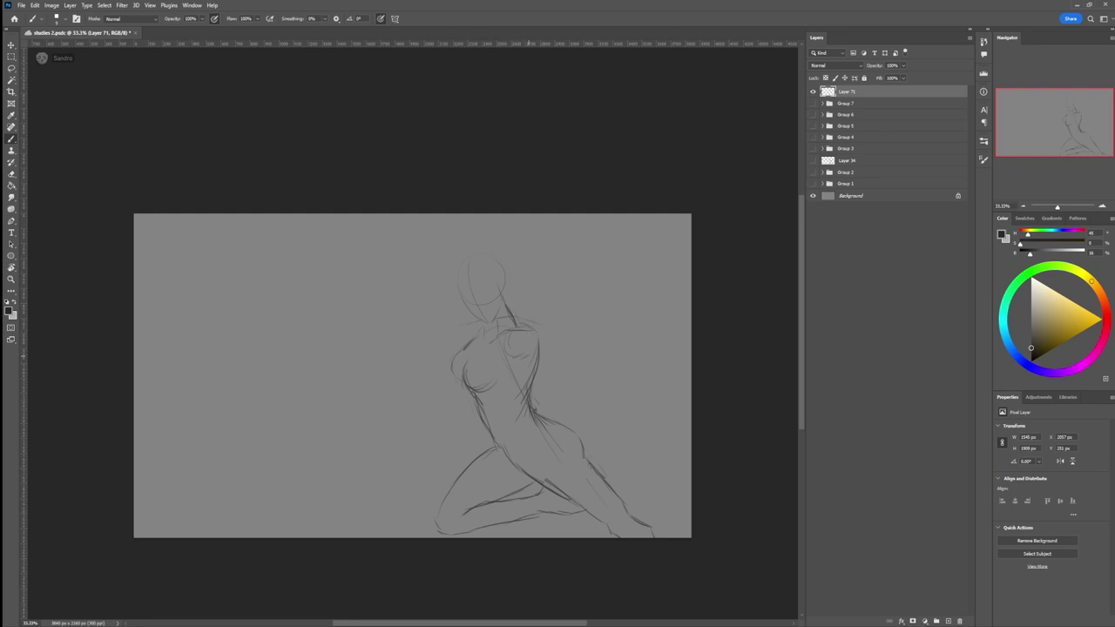
Step: Sketch the upper arm reaching forward across the chest and erase the torso lines running through it
{"action": "left_click_drag", "start_coordinate": [526, 361], "coordinate": [489, 370]}
{"action": "mouse_move", "coordinate": [505, 334]}
{"action": "left_mouse_down"}
{"action": "mouse_move", "coordinate": [471, 340]}
{"action": "mouse_move", "coordinate": [458, 368]}
{"action": "left_mouse_up"}
{"action": "mouse_move", "coordinate": [474, 339]}
{"action": "left_mouse_down"}
{"action": "mouse_move", "coordinate": [447, 350]}
{"action": "mouse_move", "coordinate": [484, 371]}
{"action": "mouse_move", "coordinate": [437, 371]}
{"action": "left_mouse_up"}
{"action": "key", "text": "e"}
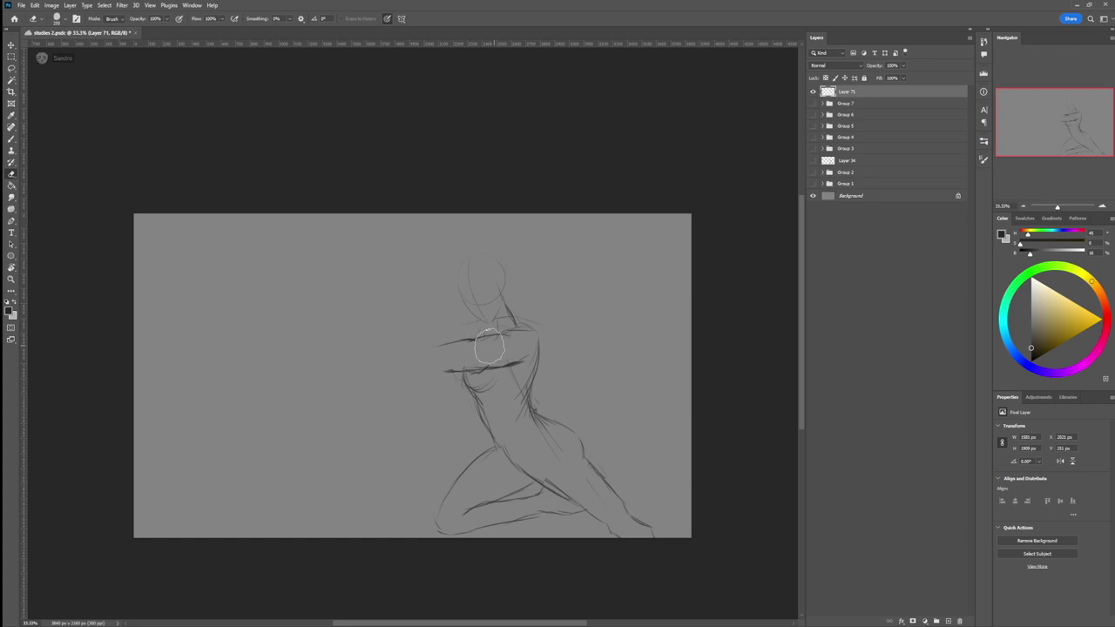
{"action": "key", "text": "b"}
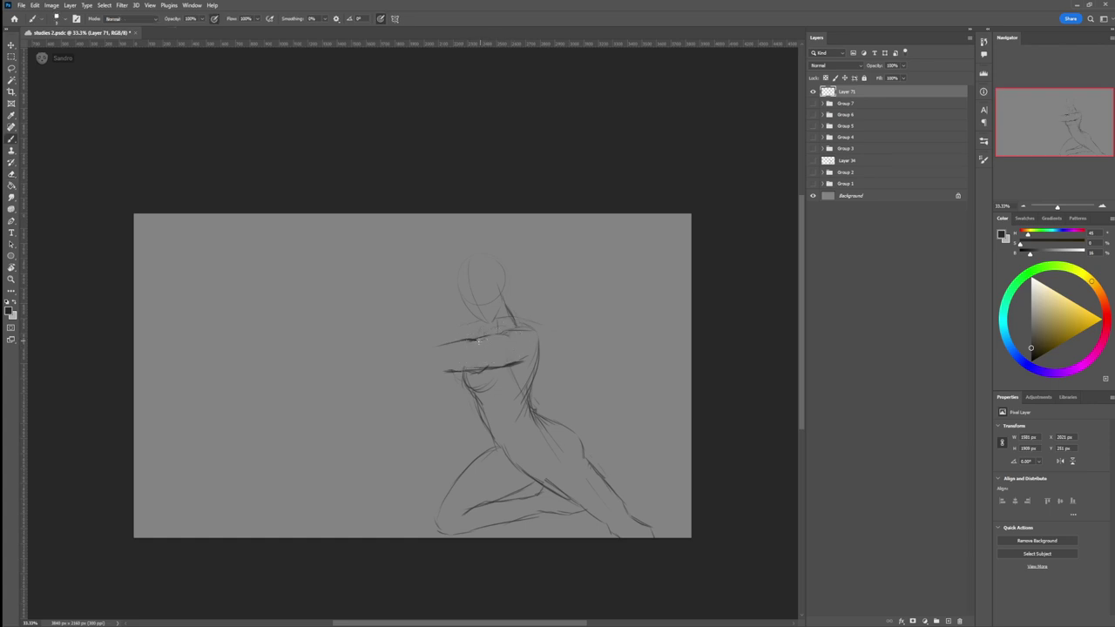
{"action": "left_click_drag", "start_coordinate": [475, 340], "coordinate": [511, 330]}
Step: Darken the chest contour below the arm and clean up the front line of the waist
{"action": "mouse_move", "coordinate": [464, 381]}
{"action": "left_mouse_down"}
{"action": "mouse_move", "coordinate": [455, 376]}
{"action": "mouse_move", "coordinate": [483, 388]}
{"action": "mouse_move", "coordinate": [502, 380]}
{"action": "left_mouse_up"}
{"action": "key", "text": "e"}
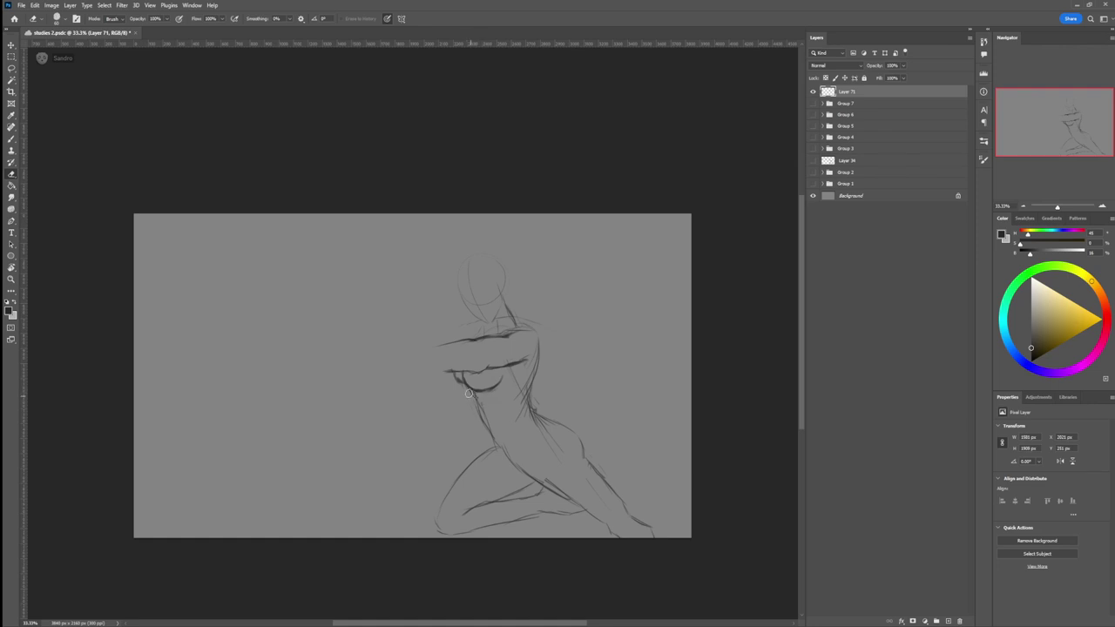
{"action": "key", "text": "b"}
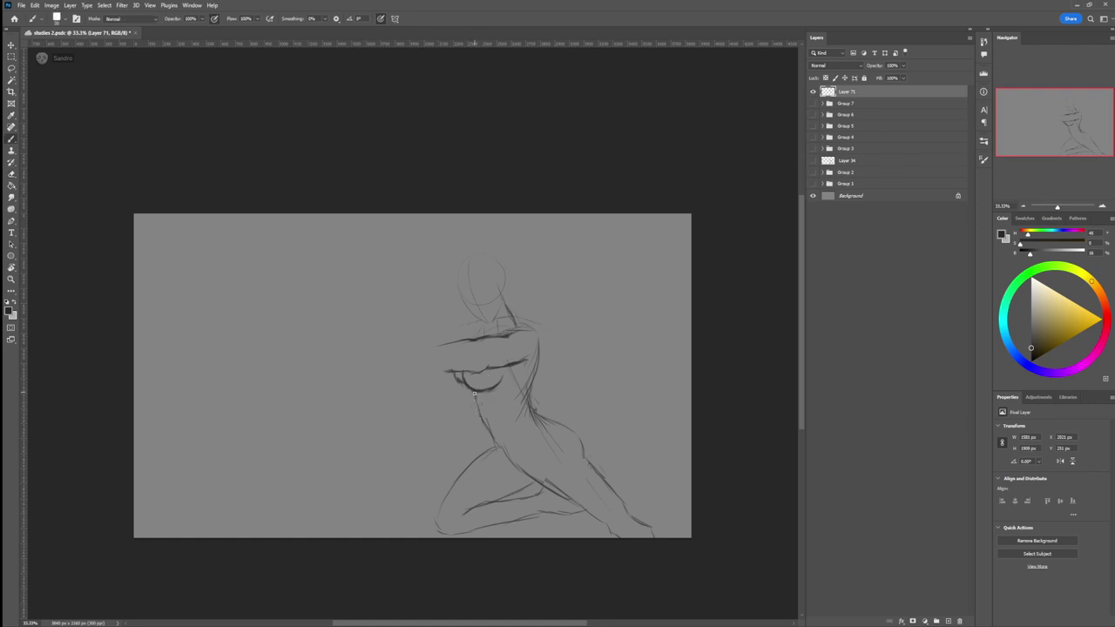
{"action": "left_click_drag", "start_coordinate": [473, 393], "coordinate": [478, 409]}
{"action": "key", "text": "e"}
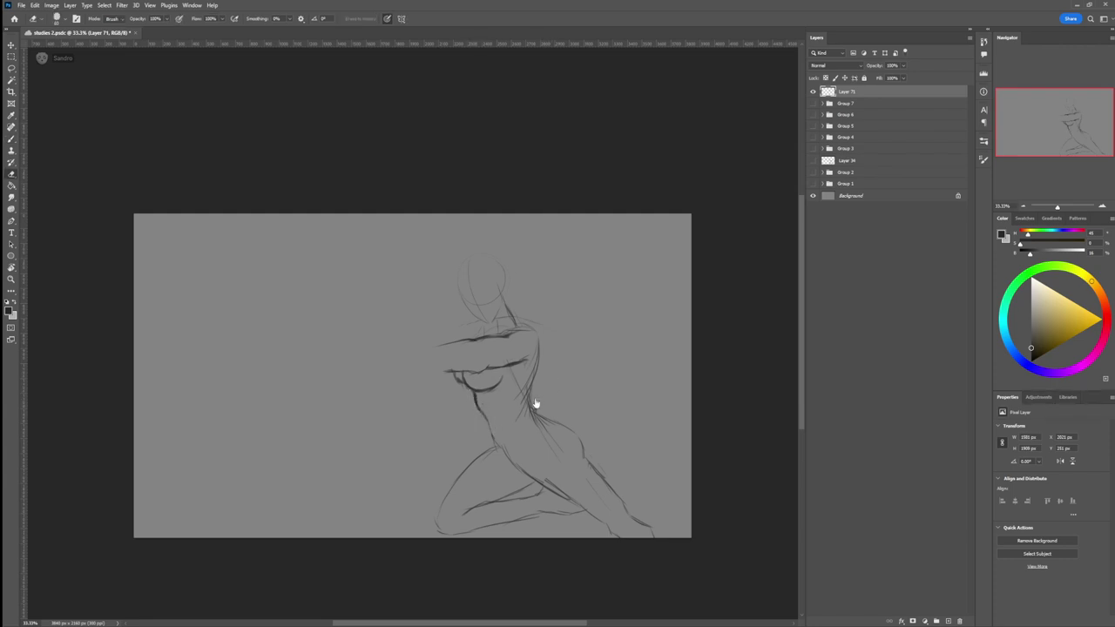
{"action": "key", "text": "b"}
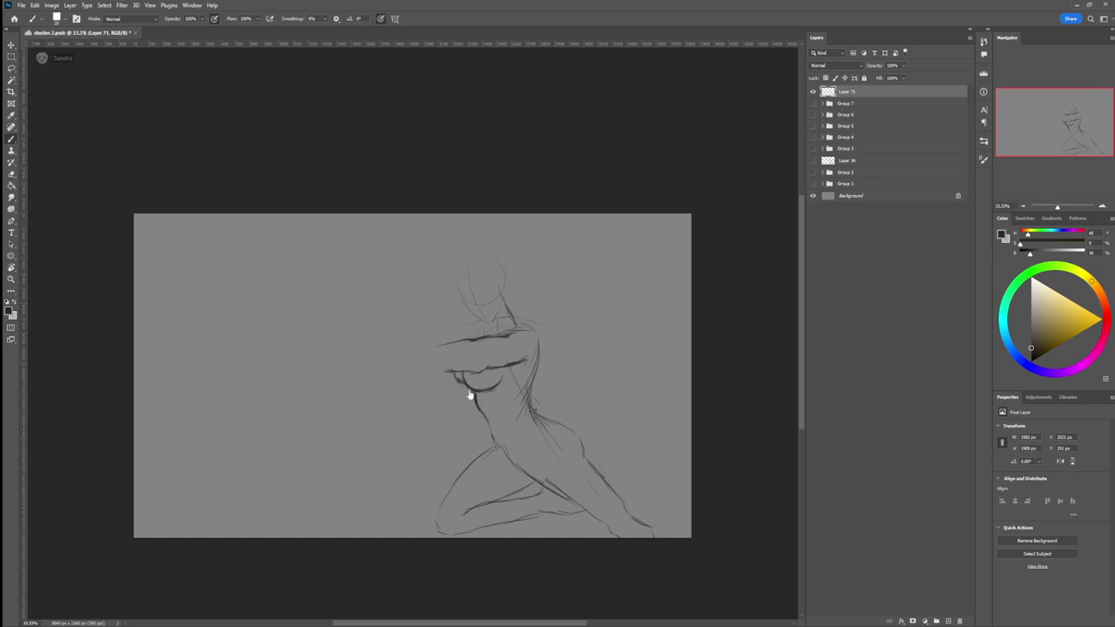
Step: Select the hips and both legs with the Lasso and scale them down slightly
{"action": "key", "text": "z"}
{"action": "left_click_drag", "start_coordinate": [487, 416], "coordinate": [397, 413]}
{"action": "left_click_drag", "start_coordinate": [535, 424], "coordinate": [601, 408]}
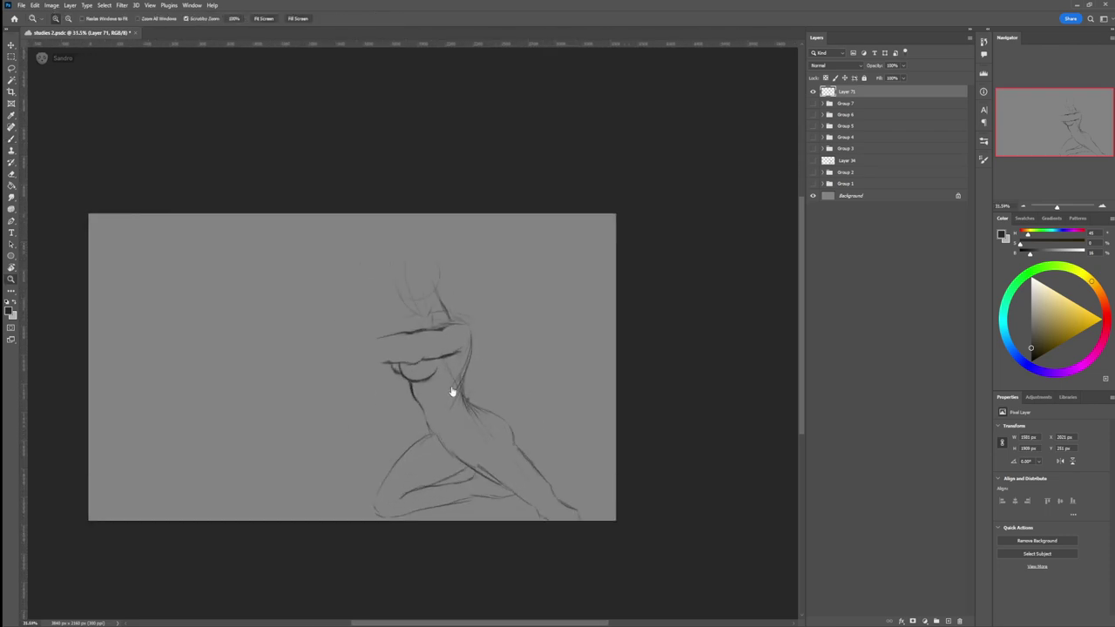
{"action": "key", "text": "l"}
{"action": "mouse_move", "coordinate": [487, 405]}
{"action": "left_mouse_down"}
{"action": "mouse_move", "coordinate": [417, 555]}
{"action": "mouse_move", "coordinate": [569, 540]}
{"action": "mouse_move", "coordinate": [595, 463]}
{"action": "mouse_move", "coordinate": [556, 403]}
{"action": "mouse_move", "coordinate": [548, 444]}
{"action": "left_mouse_up"}
{"action": "key", "text": "ctrl+t"}
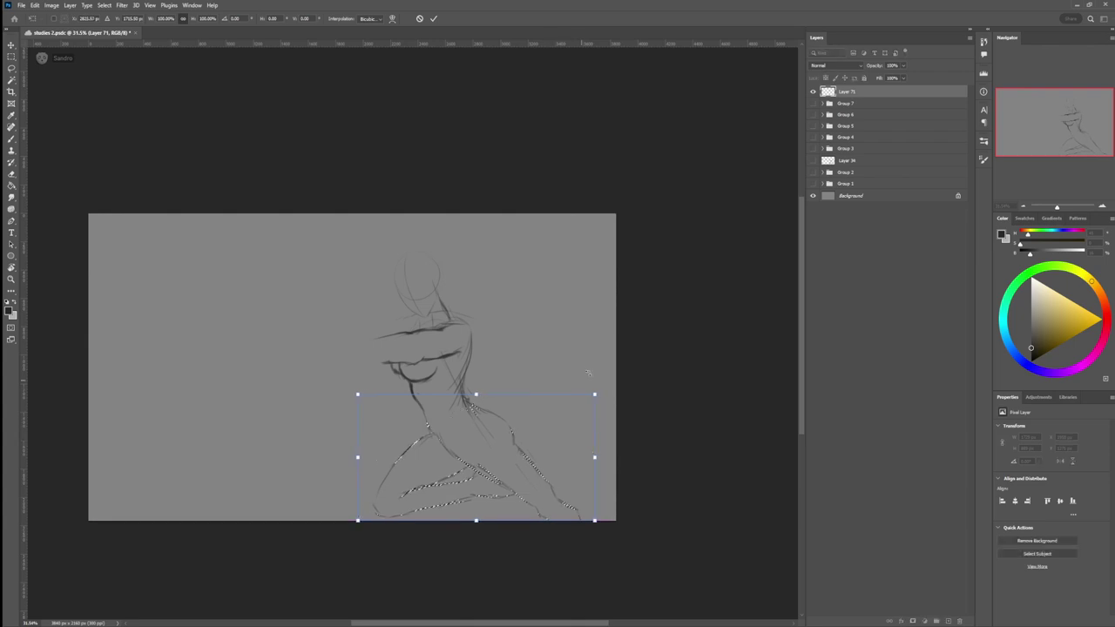
{"action": "mouse_move", "coordinate": [588, 375]}
{"action": "left_mouse_down"}
{"action": "mouse_move", "coordinate": [568, 423]}
{"action": "mouse_move", "coordinate": [586, 393]}
{"action": "left_mouse_up"}
{"action": "key", "text": "Return"}
{"action": "key", "text": "ctrl+d"}
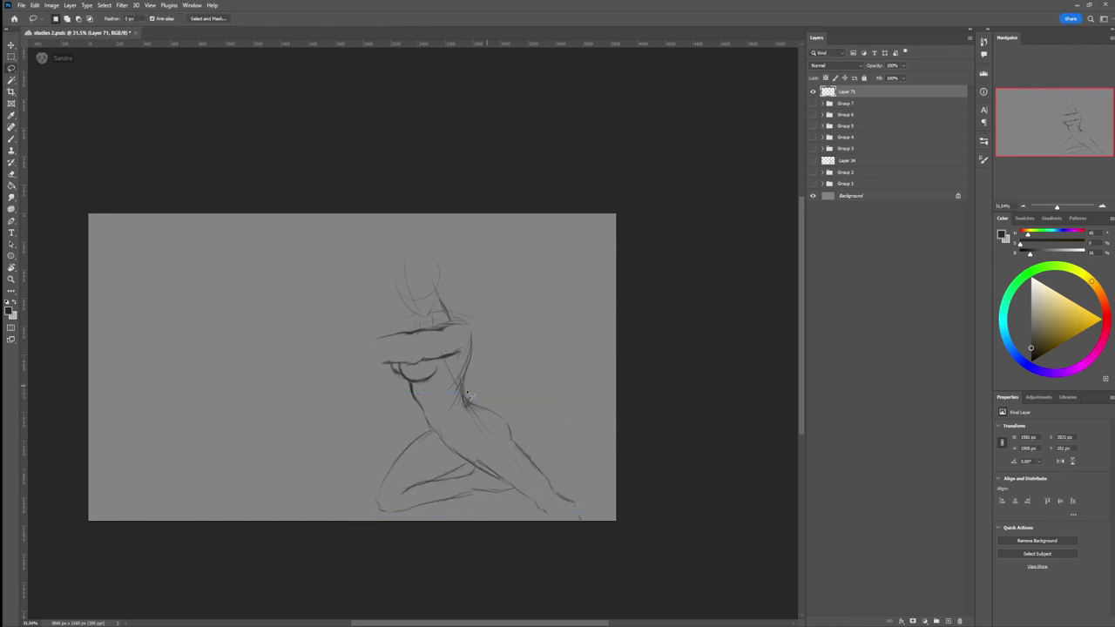
Step: Extend the arm with a forearm and draw a clenched fist with separate fingers at its end
{"action": "key", "text": "z"}
{"action": "mouse_move", "coordinate": [391, 418]}
{"action": "left_mouse_down"}
{"action": "mouse_move", "coordinate": [371, 410]}
{"action": "mouse_move", "coordinate": [414, 398]}
{"action": "mouse_move", "coordinate": [358, 398]}
{"action": "left_mouse_up"}
{"action": "key", "text": "b"}
{"action": "key", "text": "z"}
{"action": "key", "text": "b"}
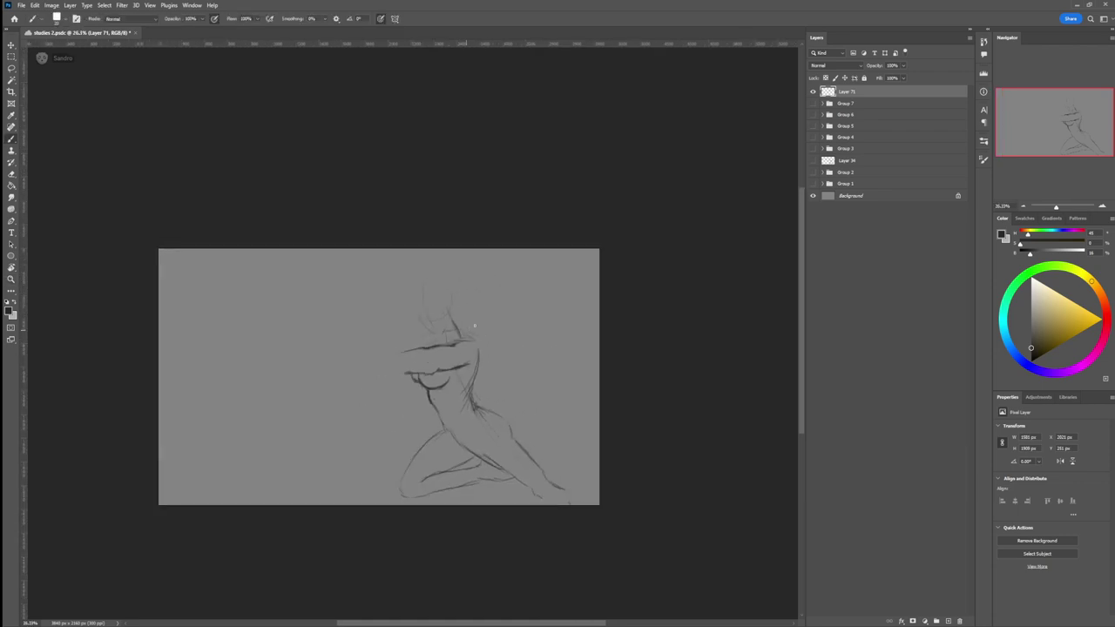
{"action": "left_click_drag", "start_coordinate": [411, 349], "coordinate": [392, 357]}
{"action": "left_click_drag", "start_coordinate": [365, 350], "coordinate": [374, 368]}
{"action": "left_click_drag", "start_coordinate": [366, 349], "coordinate": [397, 372]}
{"action": "mouse_move", "coordinate": [362, 348]}
{"action": "left_mouse_down"}
{"action": "mouse_move", "coordinate": [342, 364]}
{"action": "mouse_move", "coordinate": [353, 364]}
{"action": "mouse_move", "coordinate": [355, 384]}
{"action": "mouse_move", "coordinate": [370, 382]}
{"action": "left_mouse_up"}
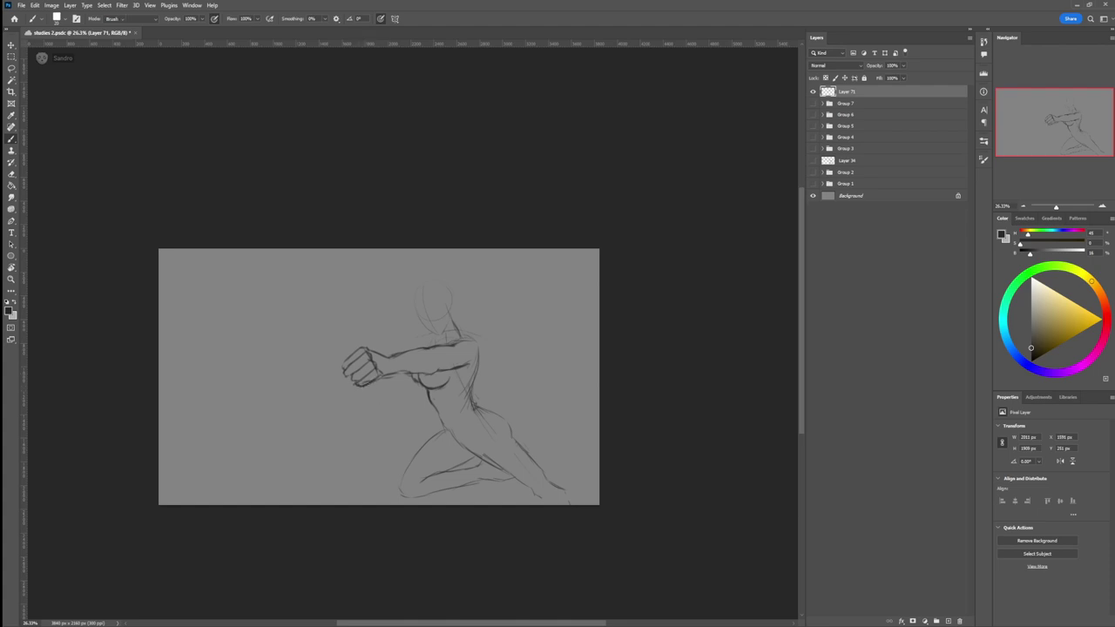
Step: Select the fist with the Lasso and scale it down to about 90%
{"action": "key", "text": "e"}
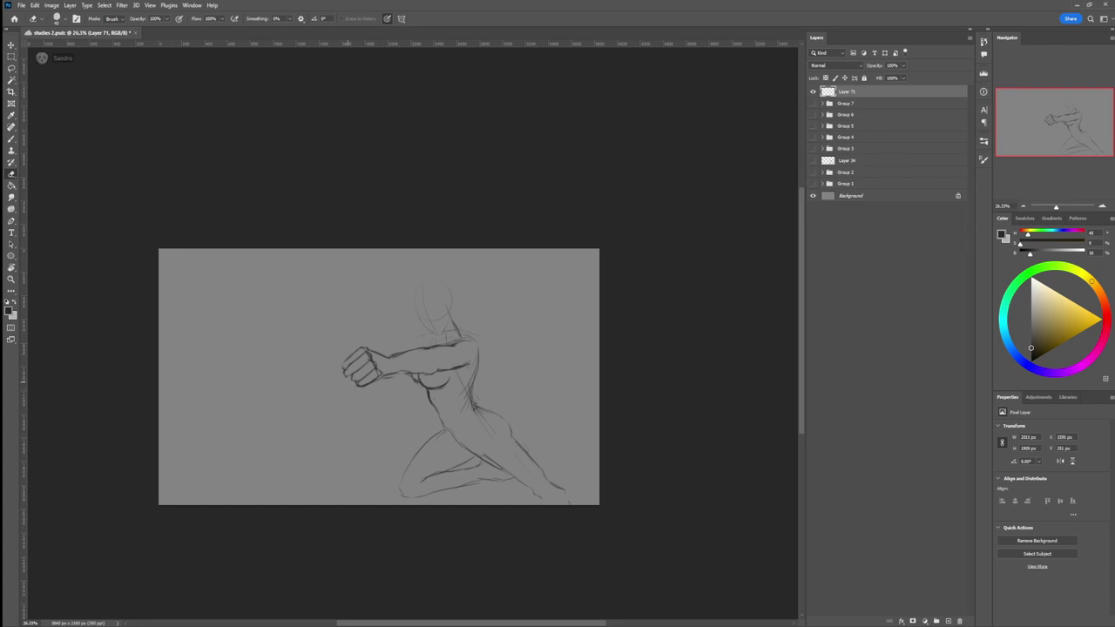
{"action": "key", "text": "l"}
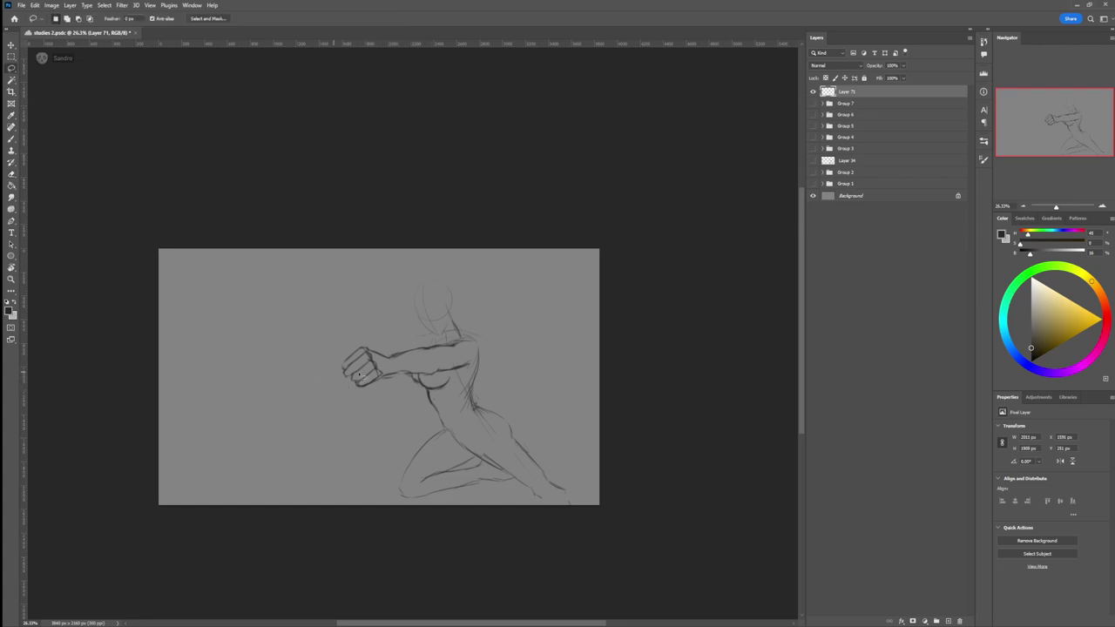
{"action": "mouse_move", "coordinate": [381, 406]}
{"action": "left_mouse_down"}
{"action": "mouse_move", "coordinate": [388, 384]}
{"action": "mouse_move", "coordinate": [356, 336]}
{"action": "mouse_move", "coordinate": [380, 406]}
{"action": "left_mouse_up"}
{"action": "key", "text": "ctrl+t"}
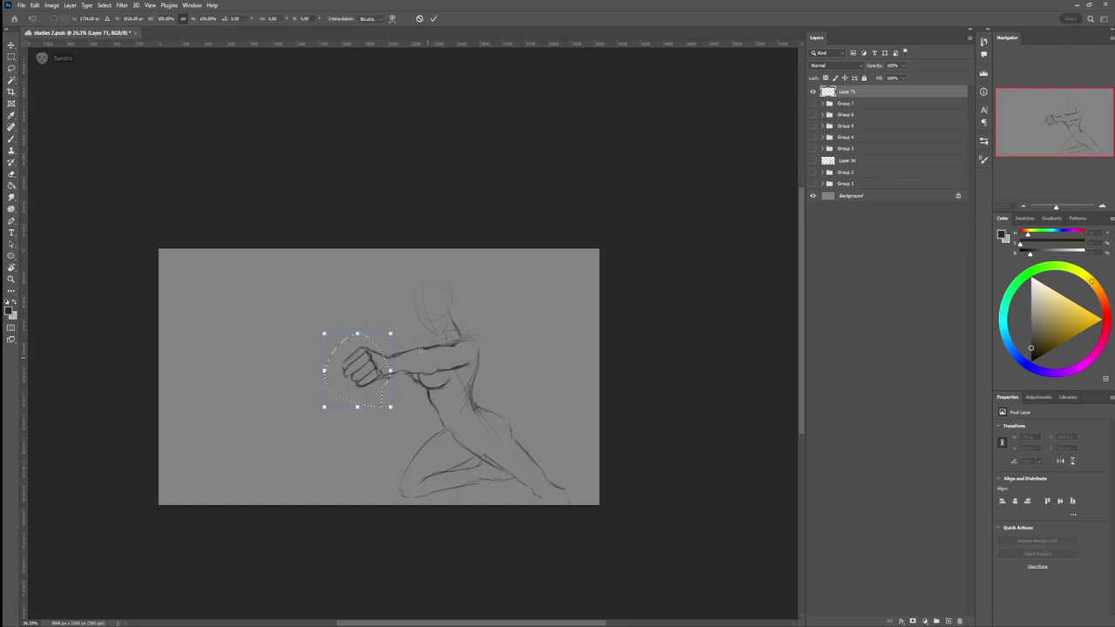
{"action": "left_click_drag", "start_coordinate": [388, 334], "coordinate": [385, 354]}
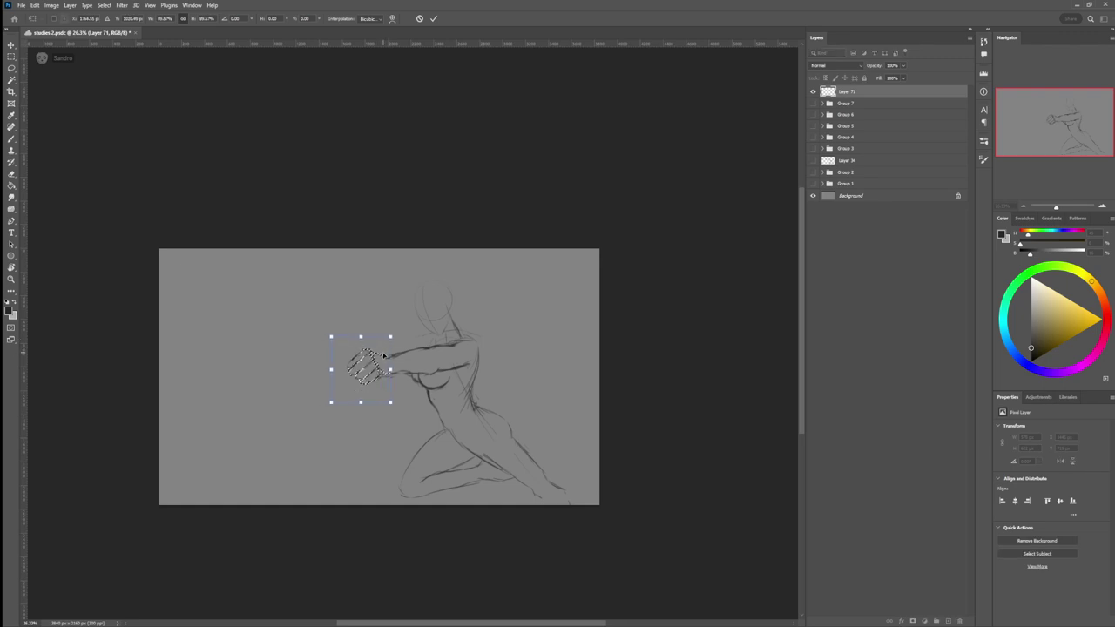
{"action": "key", "text": "Return"}
{"action": "key", "text": "ctrl+d"}
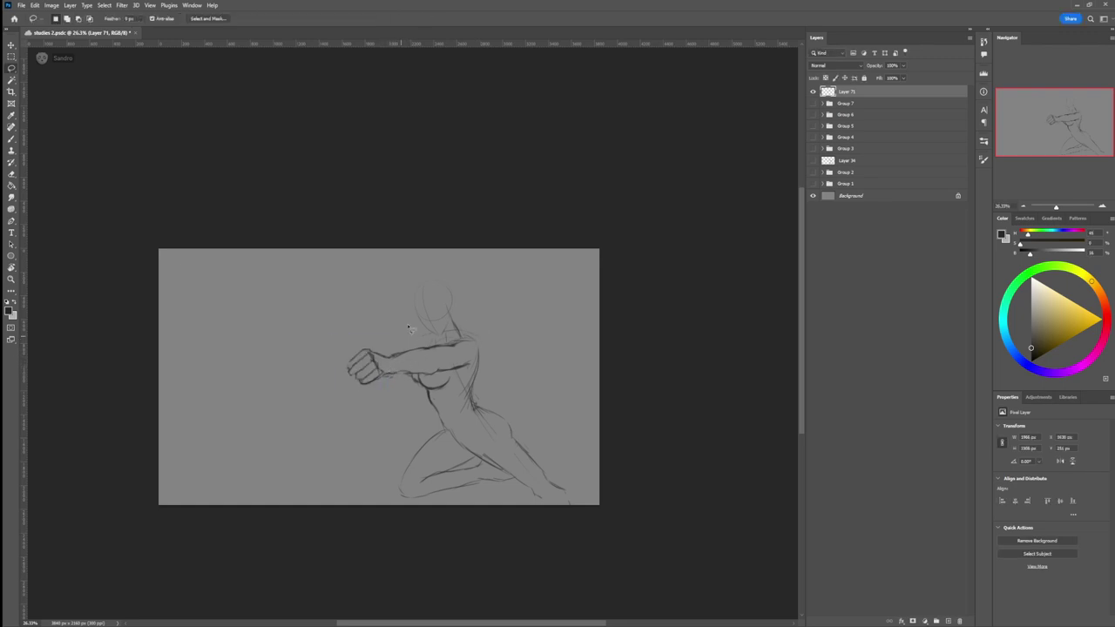
Step: Select the head with the Lasso, enlarge it to about 105% and move it closer to the shoulders
{"action": "key", "text": "b"}
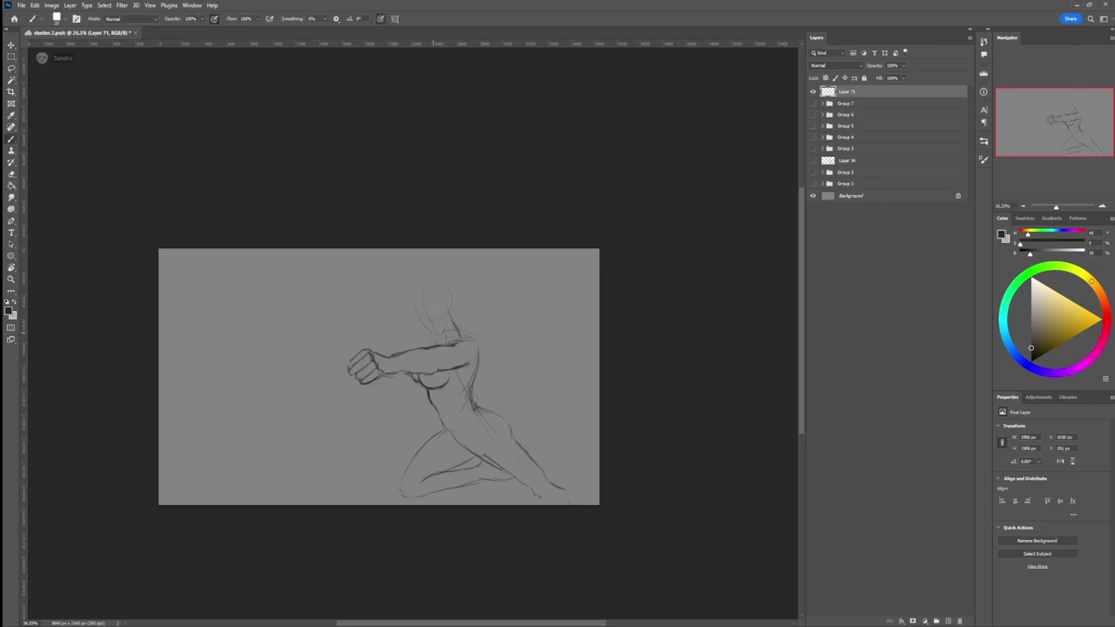
{"action": "key", "text": "z"}
{"action": "mouse_move", "coordinate": [423, 329]}
{"action": "left_mouse_down"}
{"action": "mouse_move", "coordinate": [390, 328]}
{"action": "mouse_move", "coordinate": [488, 329]}
{"action": "mouse_move", "coordinate": [461, 256]}
{"action": "mouse_move", "coordinate": [449, 329]}
{"action": "left_mouse_up"}
{"action": "key", "text": "l"}
{"action": "key", "text": "ctrl+t"}
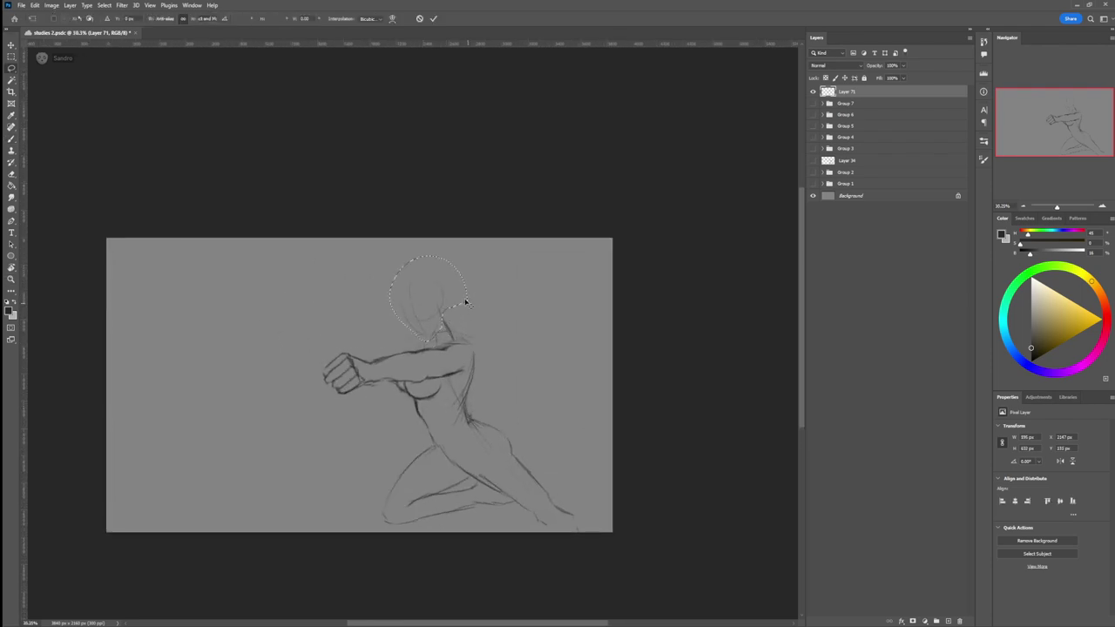
{"action": "left_click_drag", "start_coordinate": [466, 258], "coordinate": [470, 253]}
{"action": "left_click_drag", "start_coordinate": [454, 276], "coordinate": [452, 289]}
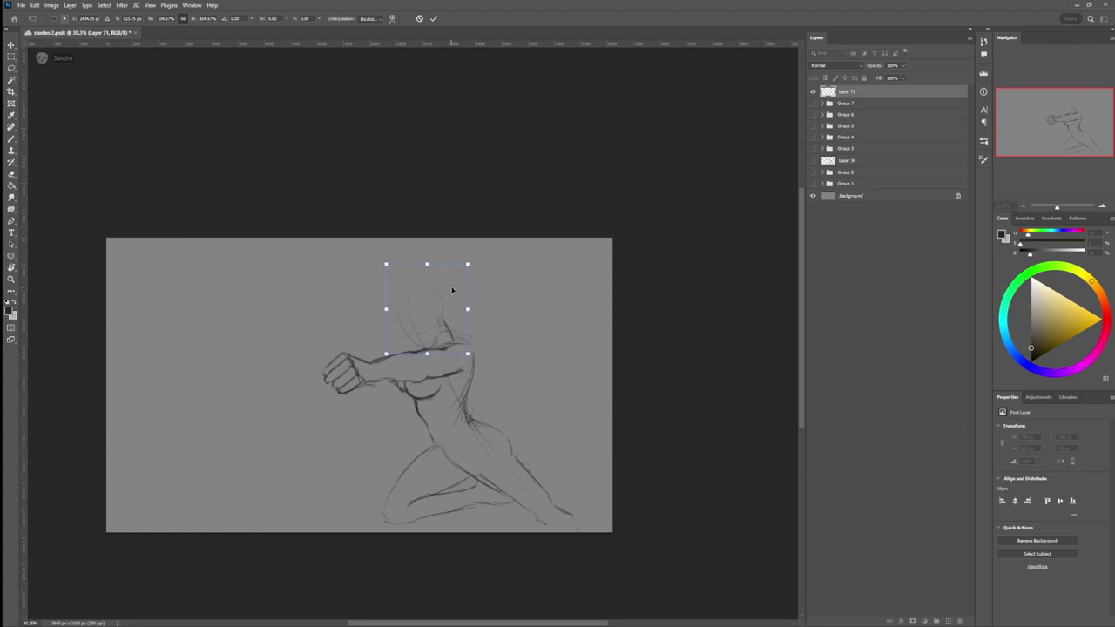
{"action": "left_click_drag", "start_coordinate": [452, 290], "coordinate": [452, 279]}
{"action": "key", "text": "Return"}
{"action": "key", "text": "b"}
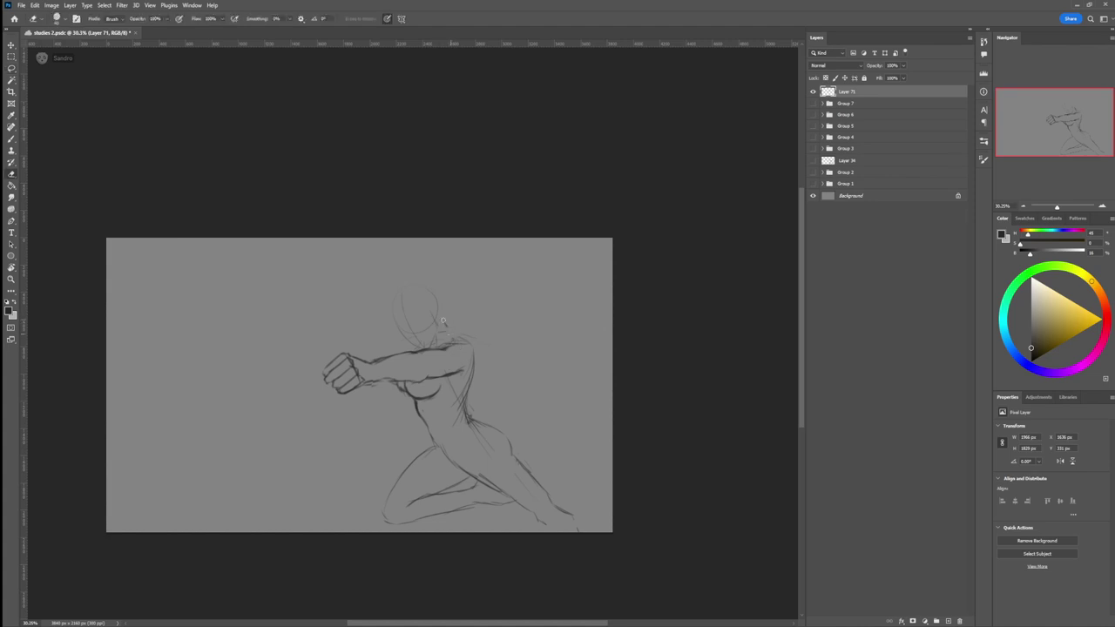
Step: Draw the neck and shoulder line, sketch the eyes, nose and mouth, and erase the surplus head guidelines
{"action": "key", "text": "b"}
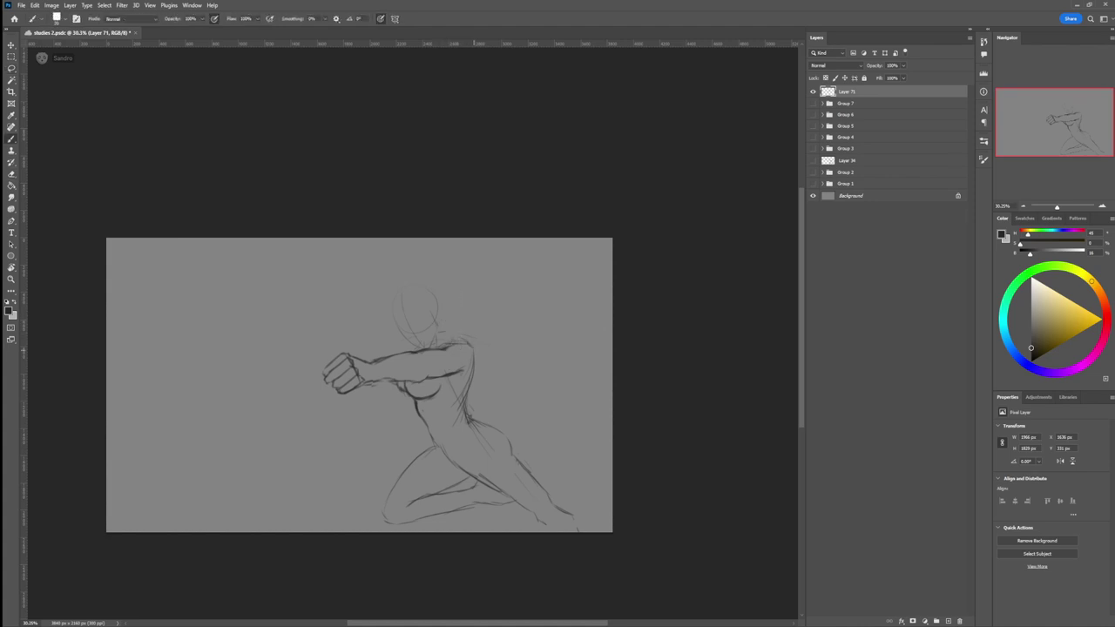
{"action": "mouse_move", "coordinate": [471, 346]}
{"action": "left_mouse_down"}
{"action": "mouse_move", "coordinate": [472, 362]}
{"action": "mouse_move", "coordinate": [453, 339]}
{"action": "mouse_move", "coordinate": [432, 345]}
{"action": "mouse_move", "coordinate": [447, 343]}
{"action": "mouse_move", "coordinate": [436, 327]}
{"action": "left_mouse_up"}
{"action": "left_click_drag", "start_coordinate": [407, 325], "coordinate": [426, 315]}
{"action": "key", "text": "bracketleft"}
{"action": "key", "text": "e"}
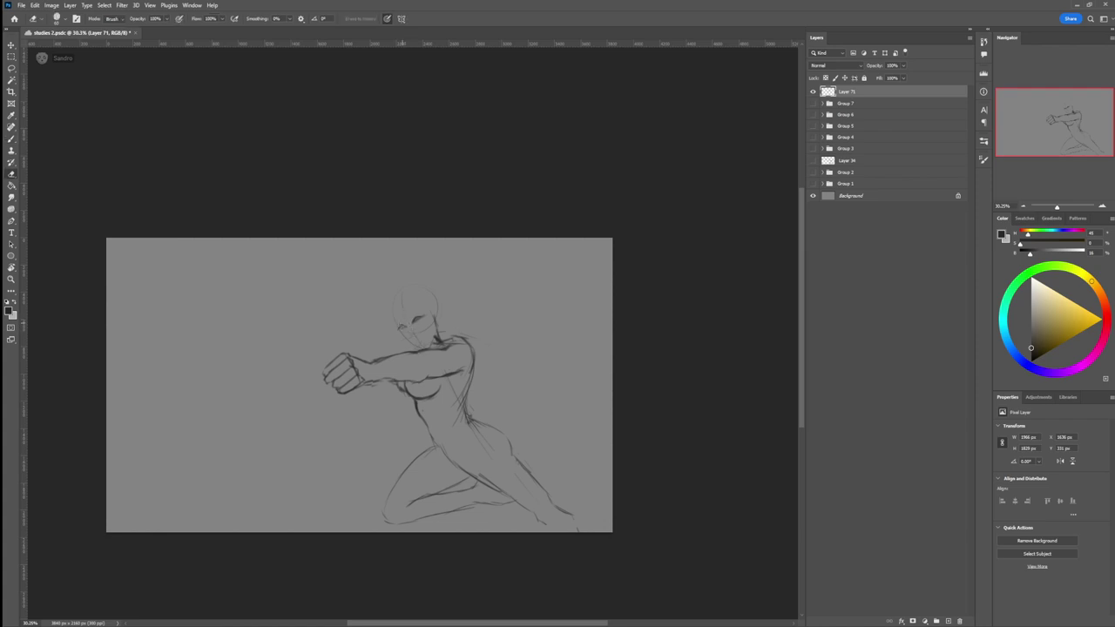
{"action": "key", "text": "b"}
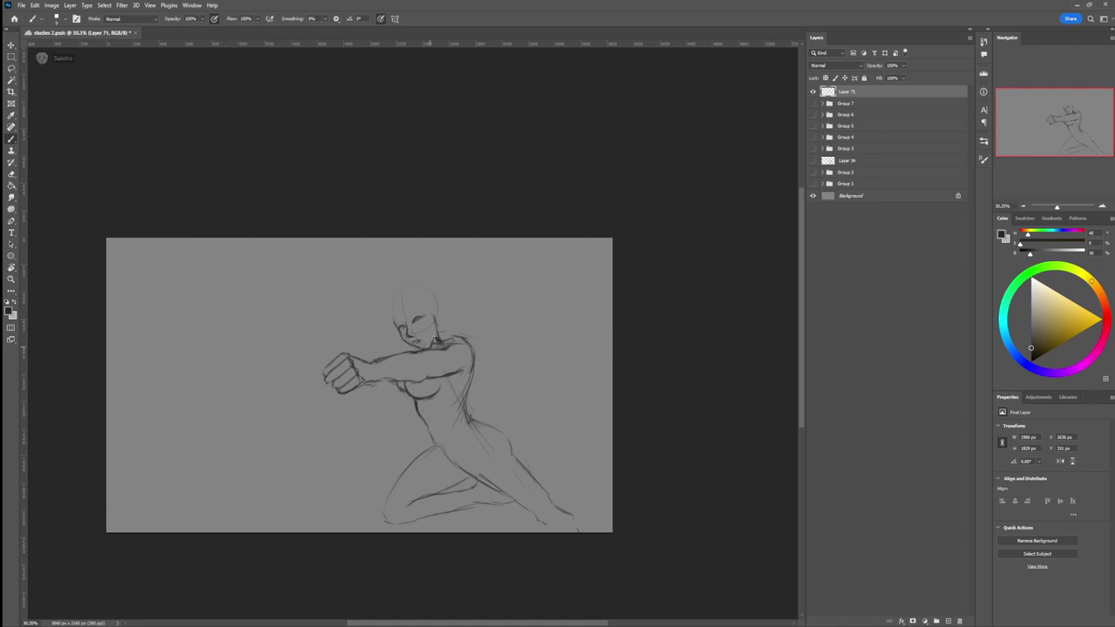
Step: Define the side of the face and draw long hair strands streaming back behind the head
{"action": "left_click_drag", "start_coordinate": [435, 337], "coordinate": [434, 325]}
{"action": "mouse_move", "coordinate": [401, 318]}
{"action": "left_mouse_down"}
{"action": "mouse_move", "coordinate": [531, 321]}
{"action": "mouse_move", "coordinate": [501, 338]}
{"action": "mouse_move", "coordinate": [483, 307]}
{"action": "mouse_move", "coordinate": [521, 342]}
{"action": "left_mouse_up"}
{"action": "mouse_move", "coordinate": [442, 319]}
{"action": "left_mouse_down"}
{"action": "mouse_move", "coordinate": [489, 336]}
{"action": "mouse_move", "coordinate": [498, 361]}
{"action": "left_mouse_up"}
{"action": "left_click_drag", "start_coordinate": [476, 320], "coordinate": [530, 296]}
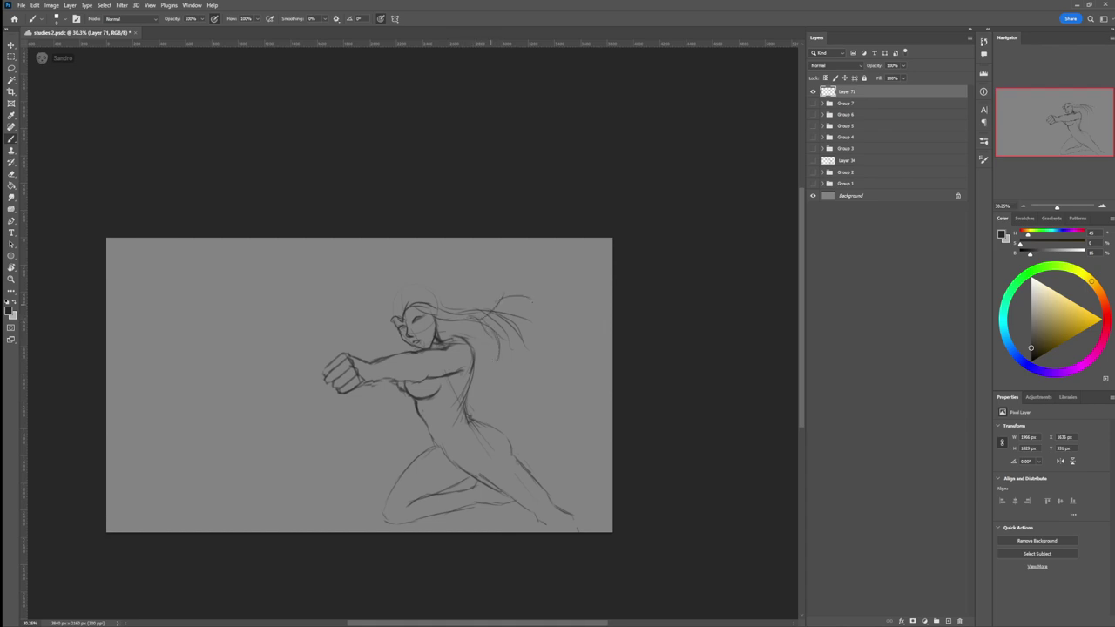
Step: Draw a pointed hood with a curled tip over the head, extending its back edge down to the neck
{"action": "left_click_drag", "start_coordinate": [427, 310], "coordinate": [465, 304]}
{"action": "mouse_move", "coordinate": [391, 303]}
{"action": "left_mouse_down"}
{"action": "mouse_move", "coordinate": [421, 267]}
{"action": "mouse_move", "coordinate": [410, 272]}
{"action": "mouse_move", "coordinate": [440, 264]}
{"action": "left_mouse_up"}
{"action": "left_click_drag", "start_coordinate": [390, 311], "coordinate": [406, 279]}
{"action": "key", "text": "e"}
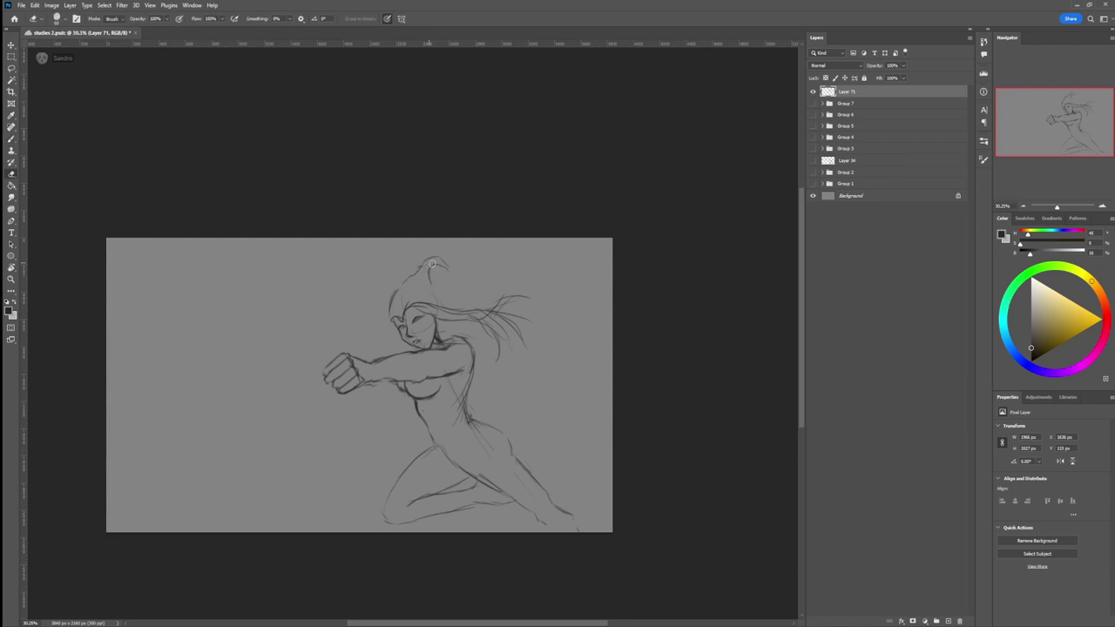
{"action": "key", "text": "b"}
{"action": "left_click_drag", "start_coordinate": [433, 269], "coordinate": [444, 267]}
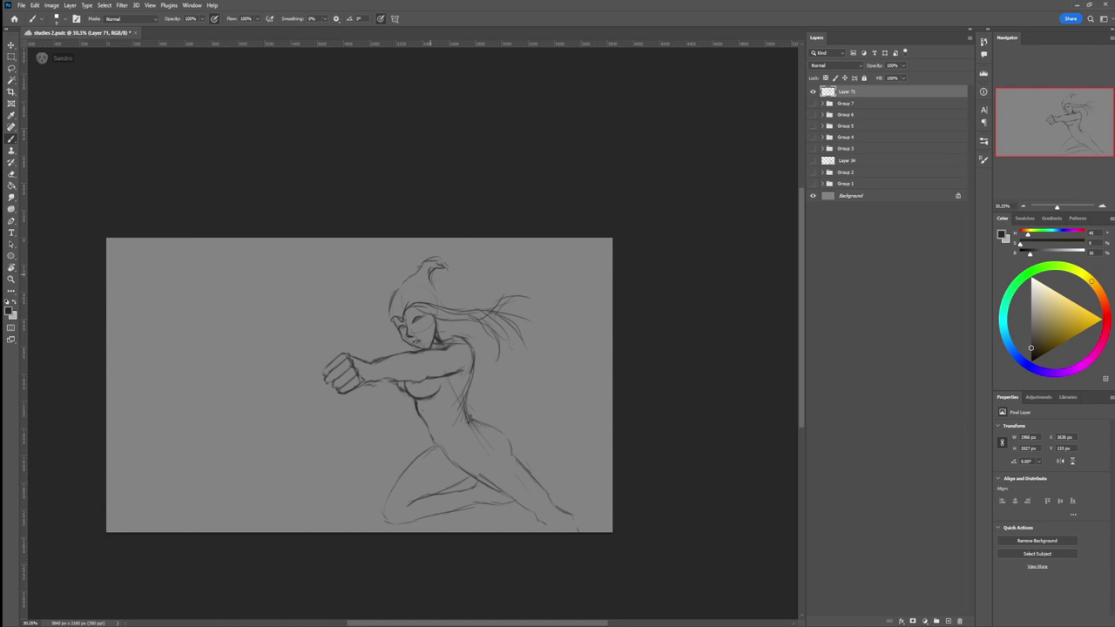
{"action": "left_click_drag", "start_coordinate": [431, 278], "coordinate": [449, 335]}
Step: Sketch the second hand with bent fingers in front of the face and clean up the overlapping lines
{"action": "left_click_drag", "start_coordinate": [377, 333], "coordinate": [390, 337]}
{"action": "key", "text": "e"}
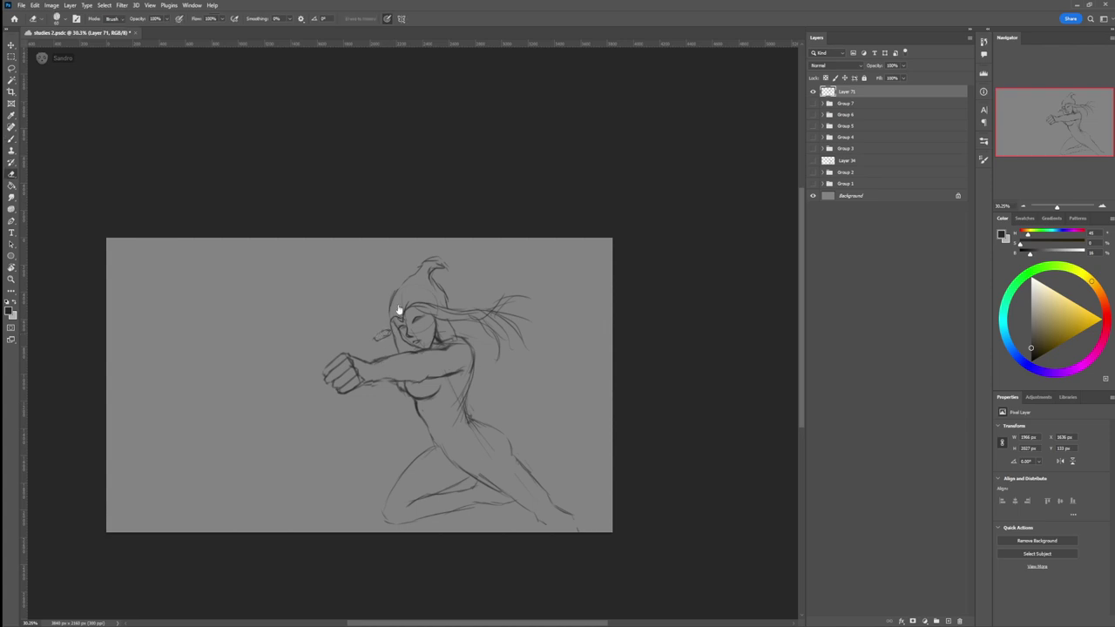
{"action": "key", "text": "b"}
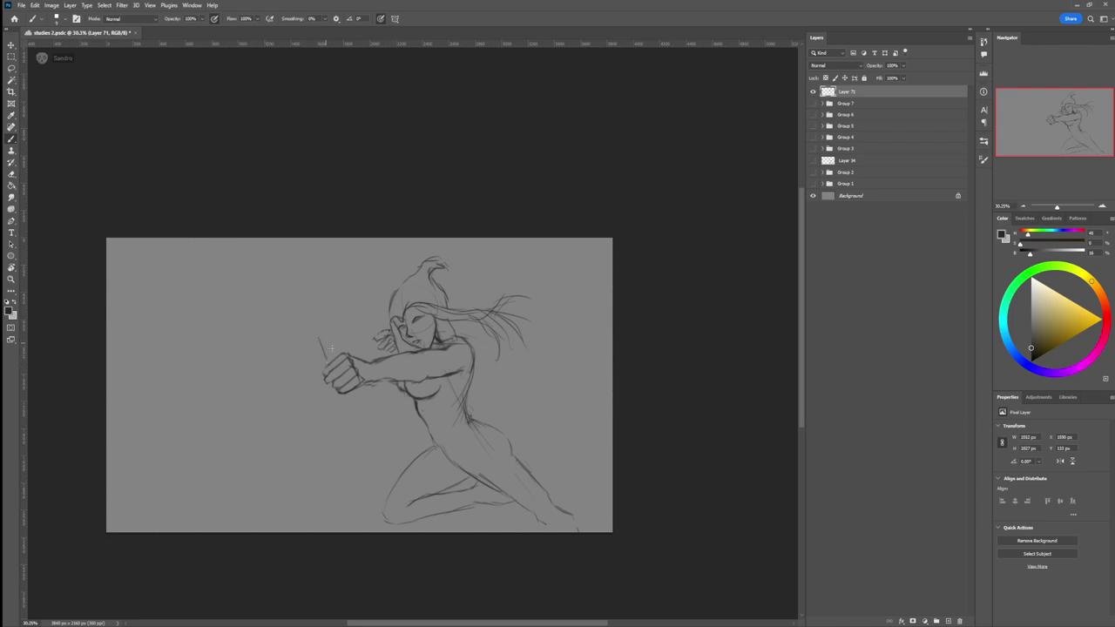
Step: Draw the bow's upper limb from the fist to the canvas's upper edge and undo the last stroke
{"action": "left_click_drag", "start_coordinate": [340, 357], "coordinate": [289, 280]}
{"action": "left_click_drag", "start_coordinate": [328, 329], "coordinate": [300, 240]}
{"action": "left_click_drag", "start_coordinate": [295, 300], "coordinate": [271, 250]}
{"action": "left_click_drag", "start_coordinate": [331, 333], "coordinate": [289, 239]}
{"action": "key", "text": "ctrl+z"}
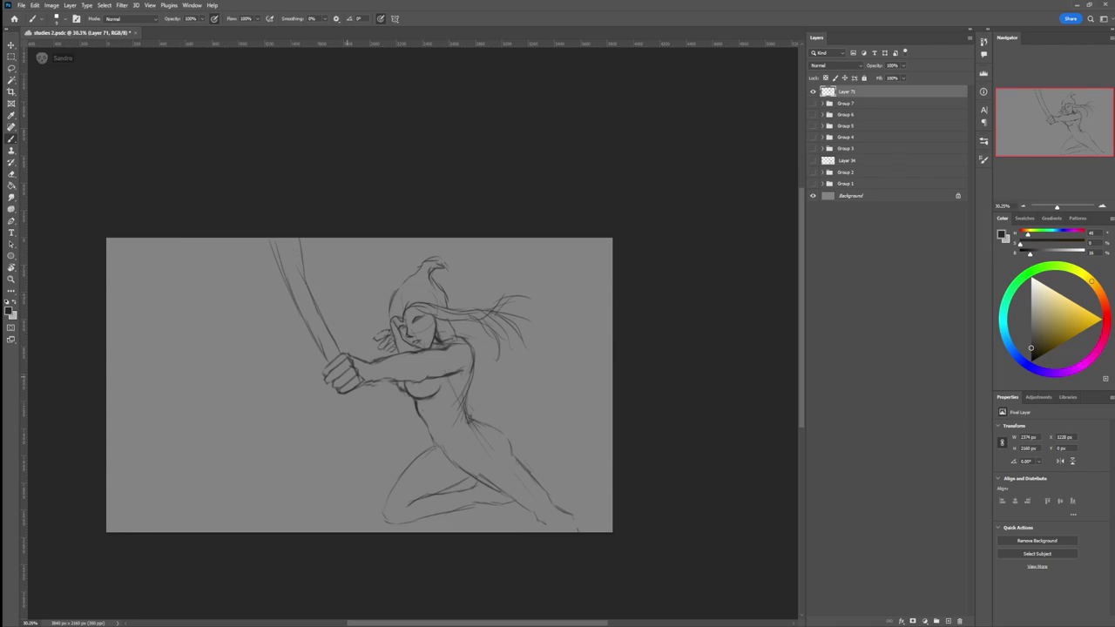
Step: Draw the bow's lower limb from below the fist, curving past the bent knee with a pointed outer edge
{"action": "mouse_move", "coordinate": [348, 400]}
{"action": "left_mouse_down"}
{"action": "mouse_move", "coordinate": [390, 458]}
{"action": "mouse_move", "coordinate": [356, 391]}
{"action": "mouse_move", "coordinate": [383, 462]}
{"action": "left_mouse_up"}
{"action": "left_click_drag", "start_coordinate": [359, 389], "coordinate": [405, 464]}
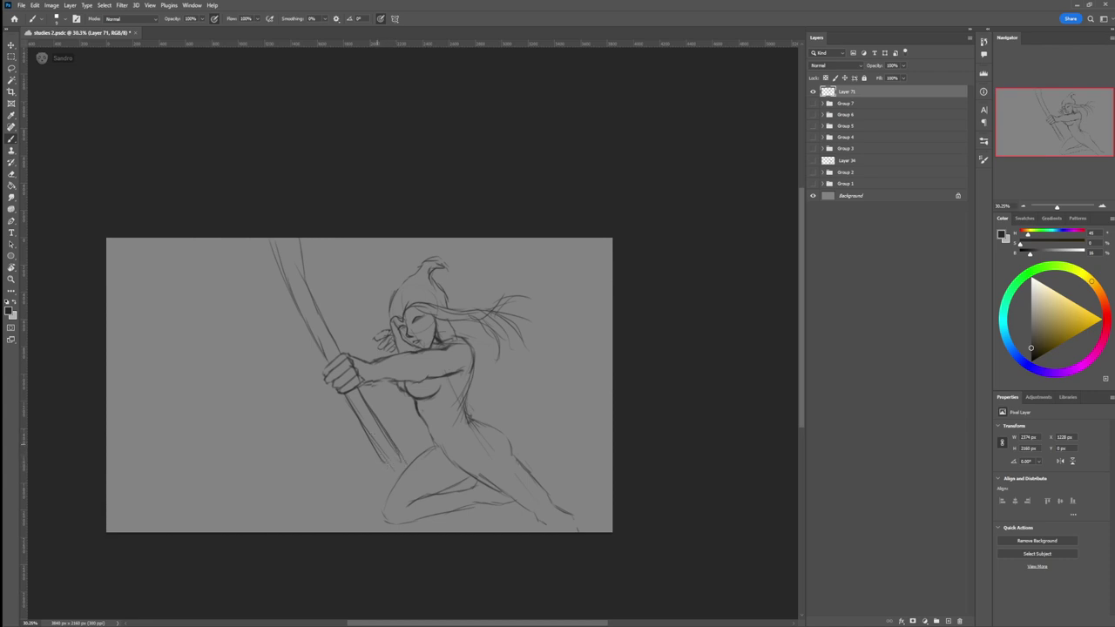
{"action": "left_click_drag", "start_coordinate": [359, 418], "coordinate": [373, 451]}
{"action": "mouse_move", "coordinate": [359, 387]}
{"action": "left_mouse_down"}
{"action": "mouse_move", "coordinate": [398, 431]}
{"action": "mouse_move", "coordinate": [408, 471]}
{"action": "mouse_move", "coordinate": [385, 464]}
{"action": "mouse_move", "coordinate": [393, 477]}
{"action": "mouse_move", "coordinate": [433, 475]}
{"action": "mouse_move", "coordinate": [395, 499]}
{"action": "mouse_move", "coordinate": [434, 488]}
{"action": "mouse_move", "coordinate": [462, 507]}
{"action": "mouse_move", "coordinate": [417, 508]}
{"action": "mouse_move", "coordinate": [493, 510]}
{"action": "left_mouse_up"}
{"action": "mouse_move", "coordinate": [470, 501]}
{"action": "left_mouse_down"}
{"action": "mouse_move", "coordinate": [496, 500]}
{"action": "mouse_move", "coordinate": [498, 512]}
{"action": "left_mouse_up"}
{"action": "mouse_move", "coordinate": [474, 508]}
{"action": "left_mouse_down"}
{"action": "mouse_move", "coordinate": [454, 478]}
{"action": "mouse_move", "coordinate": [489, 504]}
{"action": "mouse_move", "coordinate": [412, 384]}
{"action": "left_mouse_up"}
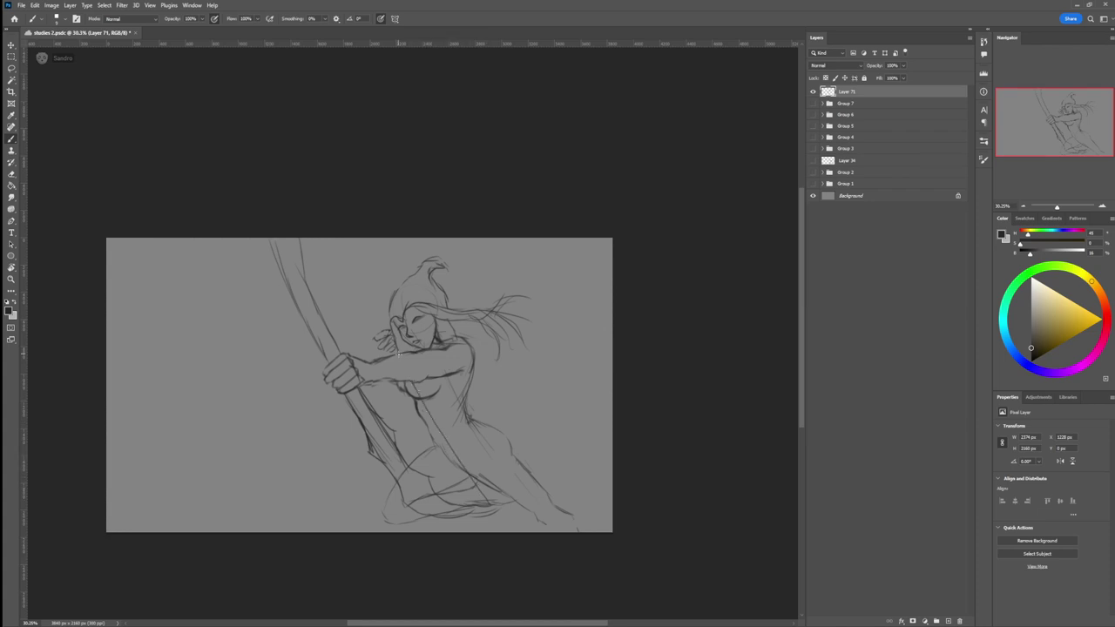
Step: Draw the taut bowstring above the pulling hand and an arrow across the fist with a large pointed arrowhead
{"action": "left_click_drag", "start_coordinate": [392, 343], "coordinate": [318, 212]}
{"action": "left_click_drag", "start_coordinate": [340, 351], "coordinate": [286, 365]}
{"action": "mouse_move", "coordinate": [389, 336]}
{"action": "left_mouse_down"}
{"action": "mouse_move", "coordinate": [290, 375]}
{"action": "mouse_move", "coordinate": [294, 365]}
{"action": "mouse_move", "coordinate": [319, 386]}
{"action": "mouse_move", "coordinate": [305, 383]}
{"action": "left_mouse_up"}
{"action": "mouse_move", "coordinate": [303, 371]}
{"action": "left_mouse_down"}
{"action": "mouse_move", "coordinate": [315, 390]}
{"action": "mouse_move", "coordinate": [235, 400]}
{"action": "left_mouse_up"}
{"action": "mouse_move", "coordinate": [286, 365]}
{"action": "left_mouse_down"}
{"action": "mouse_move", "coordinate": [258, 364]}
{"action": "mouse_move", "coordinate": [230, 398]}
{"action": "mouse_move", "coordinate": [289, 364]}
{"action": "mouse_move", "coordinate": [329, 360]}
{"action": "left_mouse_up"}
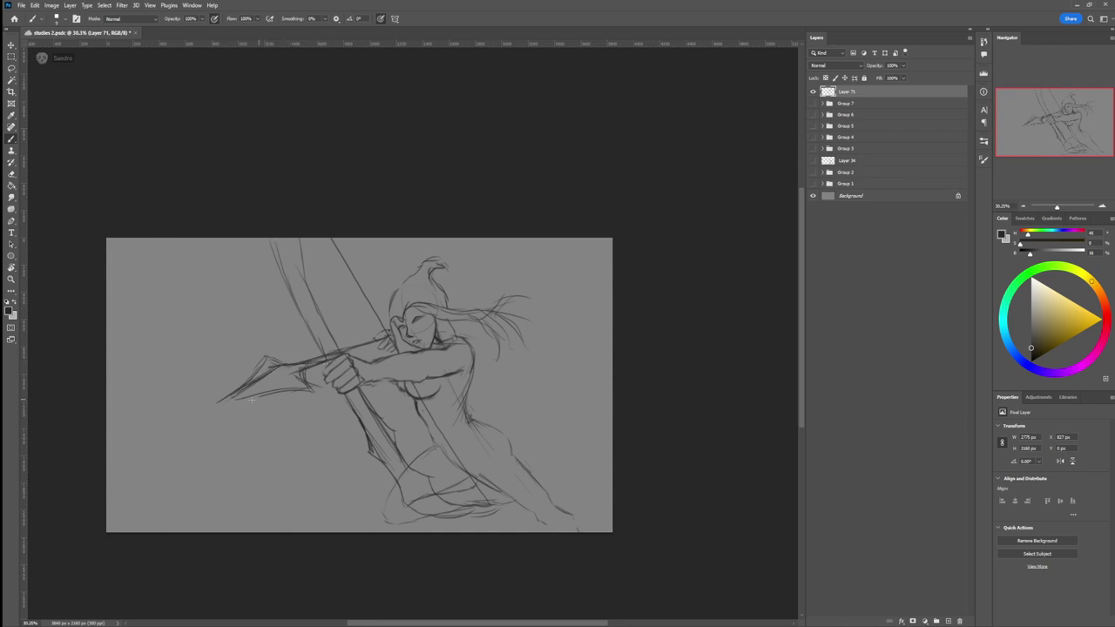
{"action": "left_click_drag", "start_coordinate": [233, 396], "coordinate": [218, 402]}
Step: Select the arrowhead with the Lasso, rotate it about 6° and move it in line with the shaft
{"action": "key", "text": "l"}
{"action": "mouse_move", "coordinate": [321, 394]}
{"action": "left_mouse_down"}
{"action": "mouse_move", "coordinate": [277, 357]}
{"action": "mouse_move", "coordinate": [248, 442]}
{"action": "mouse_move", "coordinate": [324, 426]}
{"action": "left_mouse_up"}
{"action": "key", "text": "ctrl+t"}
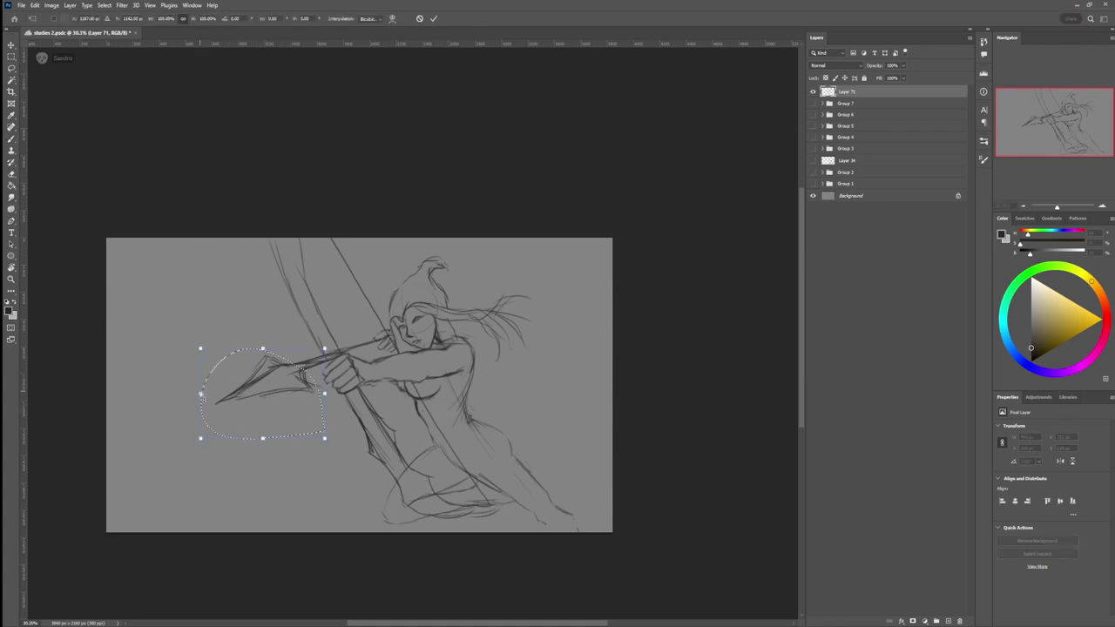
{"action": "left_click_drag", "start_coordinate": [200, 393], "coordinate": [182, 371]}
{"action": "left_click_drag", "start_coordinate": [247, 326], "coordinate": [251, 325]}
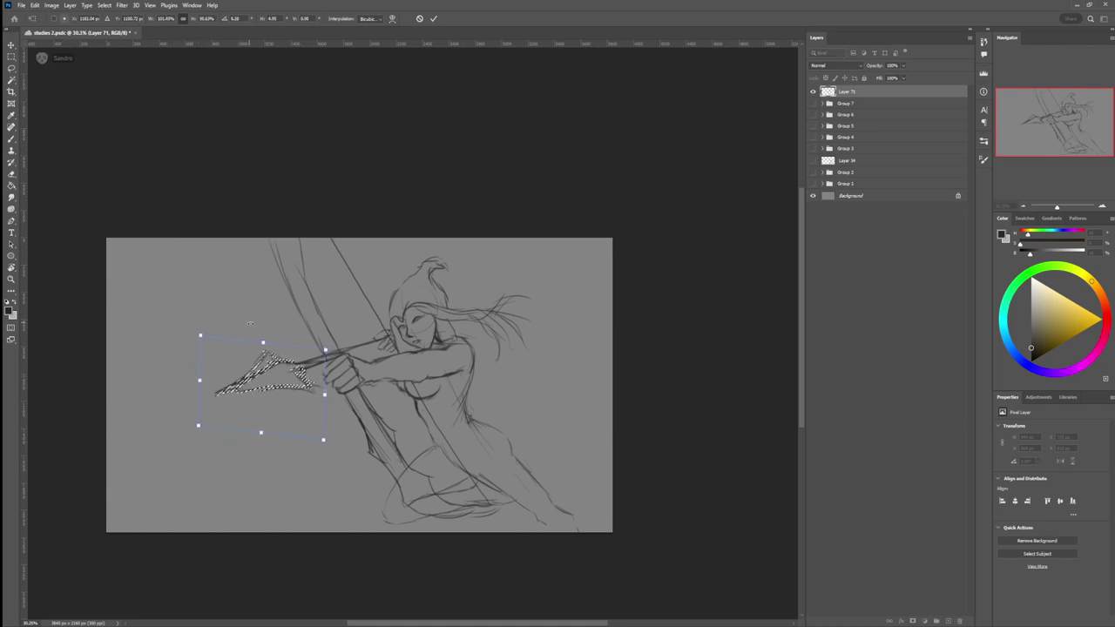
{"action": "left_click_drag", "start_coordinate": [275, 366], "coordinate": [279, 363]}
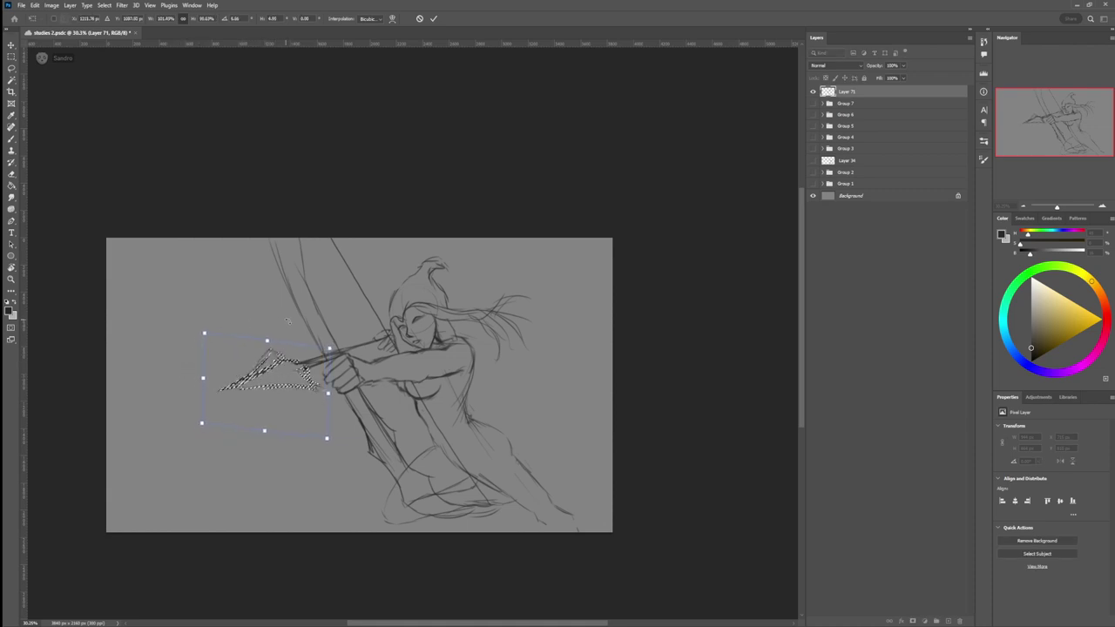
{"action": "left_click_drag", "start_coordinate": [286, 320], "coordinate": [288, 320]}
{"action": "key", "text": "Return"}
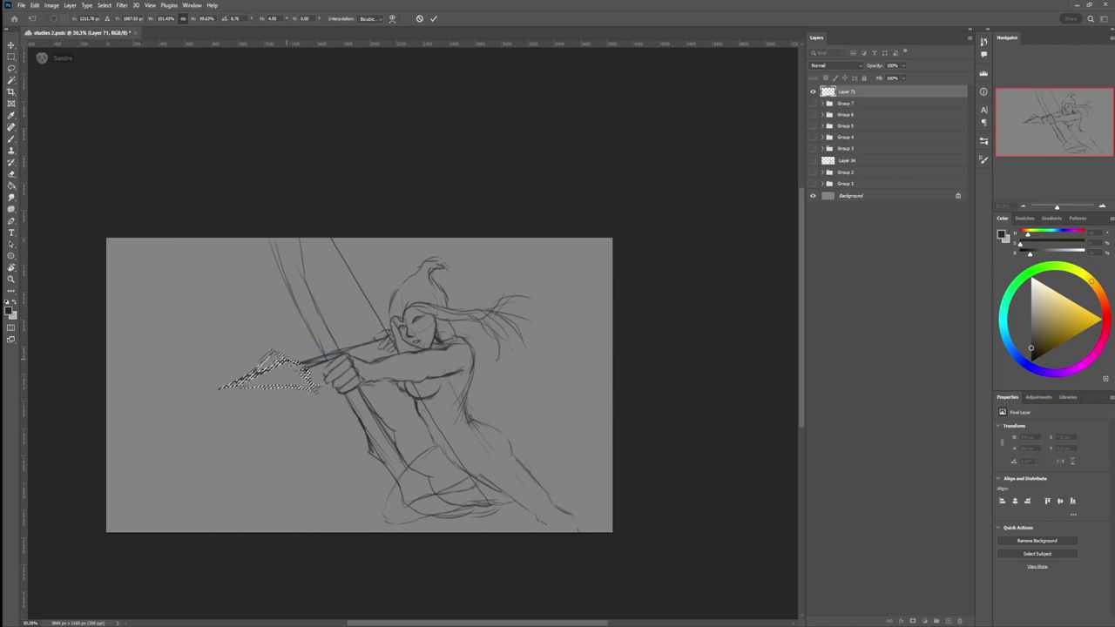
{"action": "key", "text": "ctrl+d"}
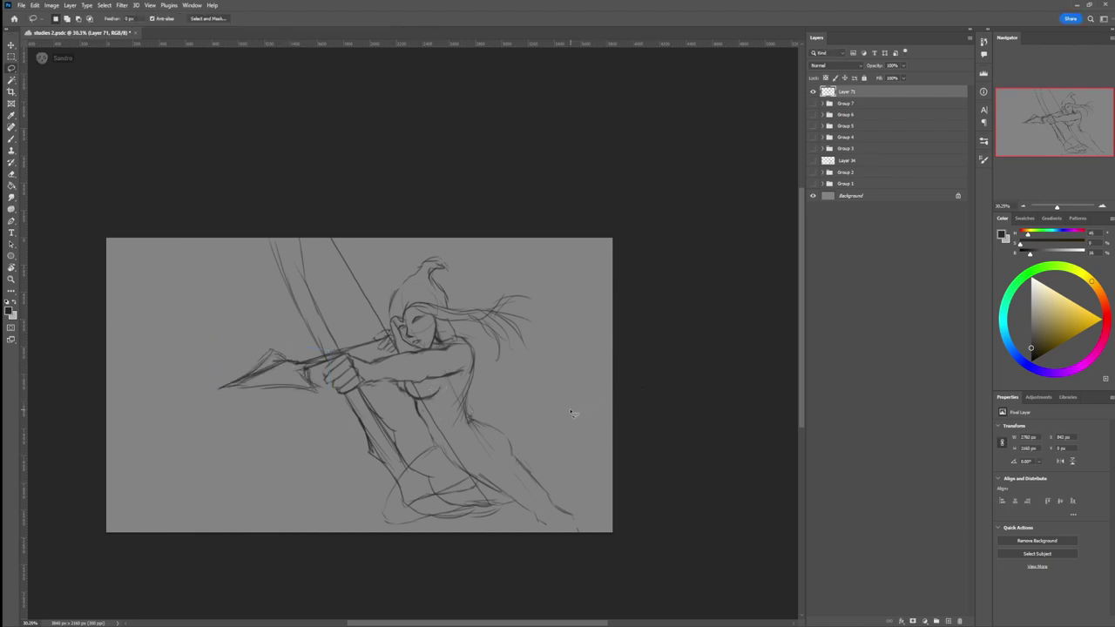
Step: Draw a short flared skirt around the hips and outline a fitted top on the chest
{"action": "key", "text": "z"}
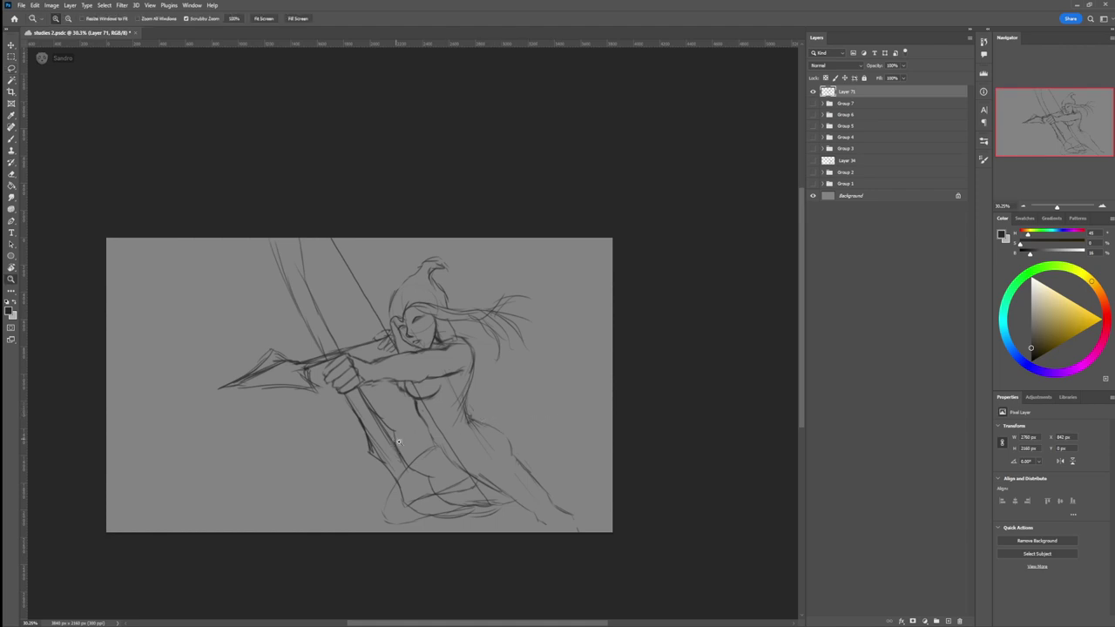
{"action": "left_click_drag", "start_coordinate": [409, 454], "coordinate": [356, 458]}
{"action": "left_click_drag", "start_coordinate": [453, 446], "coordinate": [463, 438]}
{"action": "key", "text": "b"}
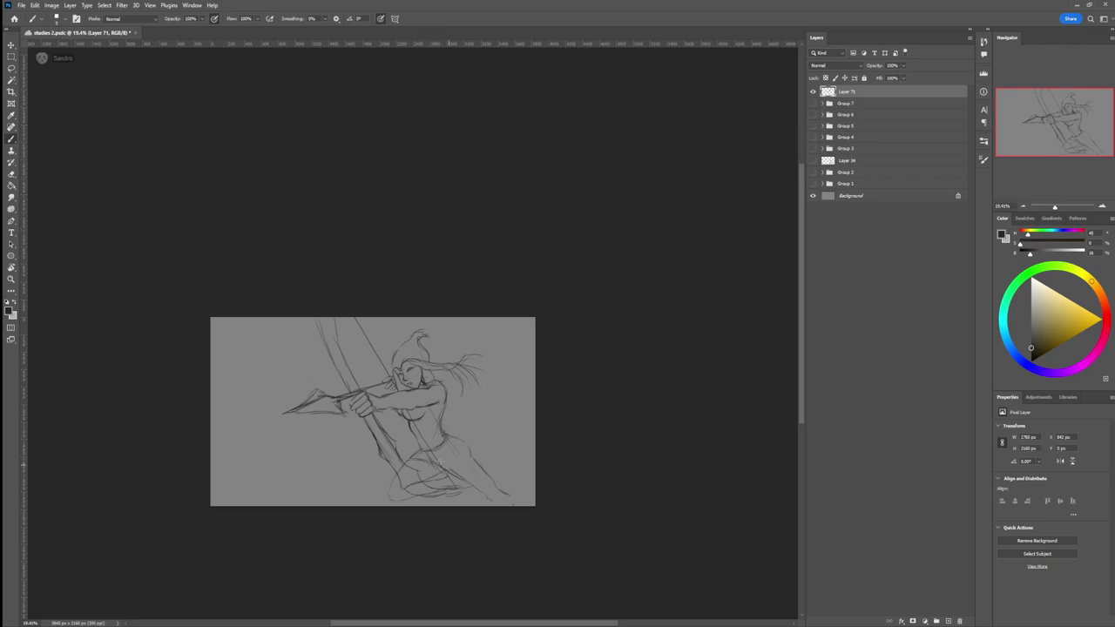
{"action": "mouse_move", "coordinate": [451, 472]}
{"action": "left_mouse_down"}
{"action": "mouse_move", "coordinate": [468, 473]}
{"action": "mouse_move", "coordinate": [465, 440]}
{"action": "left_mouse_up"}
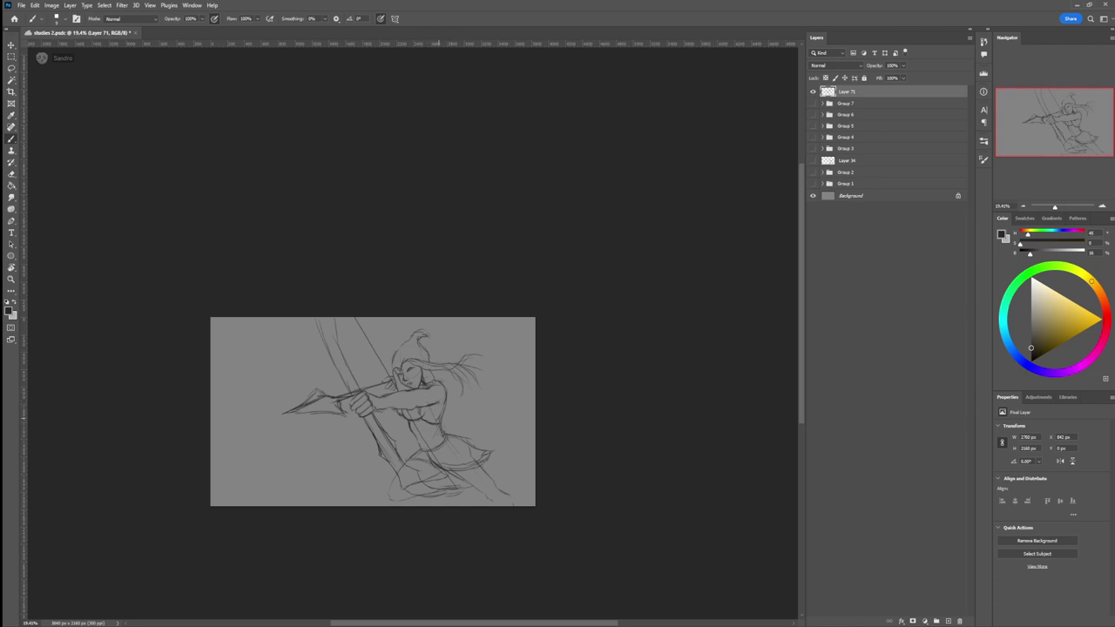
Step: Erase stray torso lines, then add a shoulder piece, a sleeve band and a forearm bracer
{"action": "key", "text": "e"}
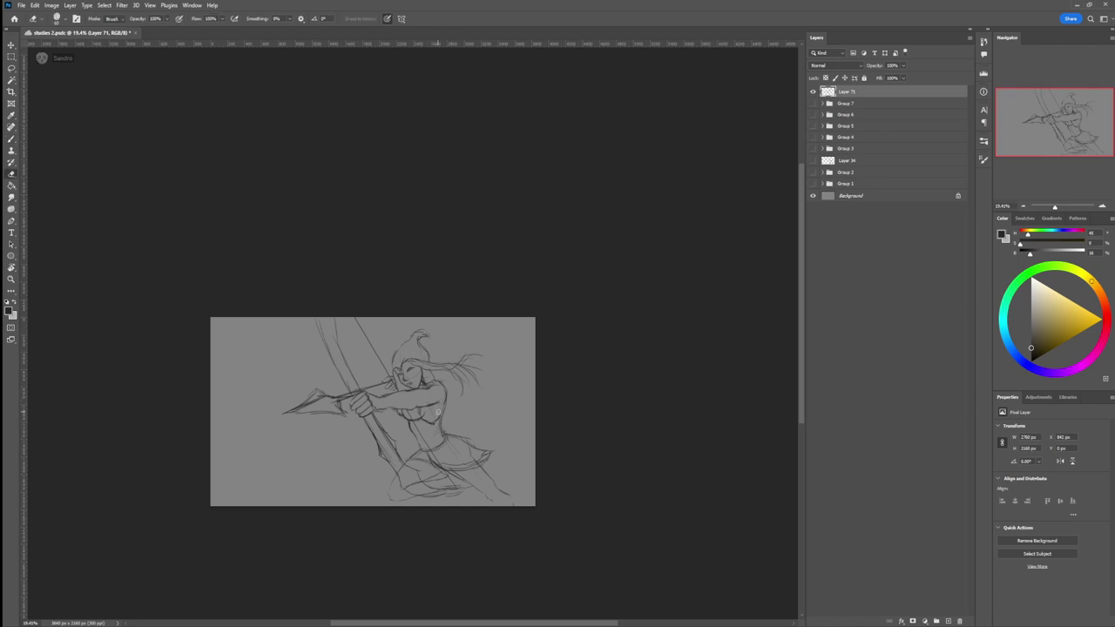
{"action": "key", "text": "b"}
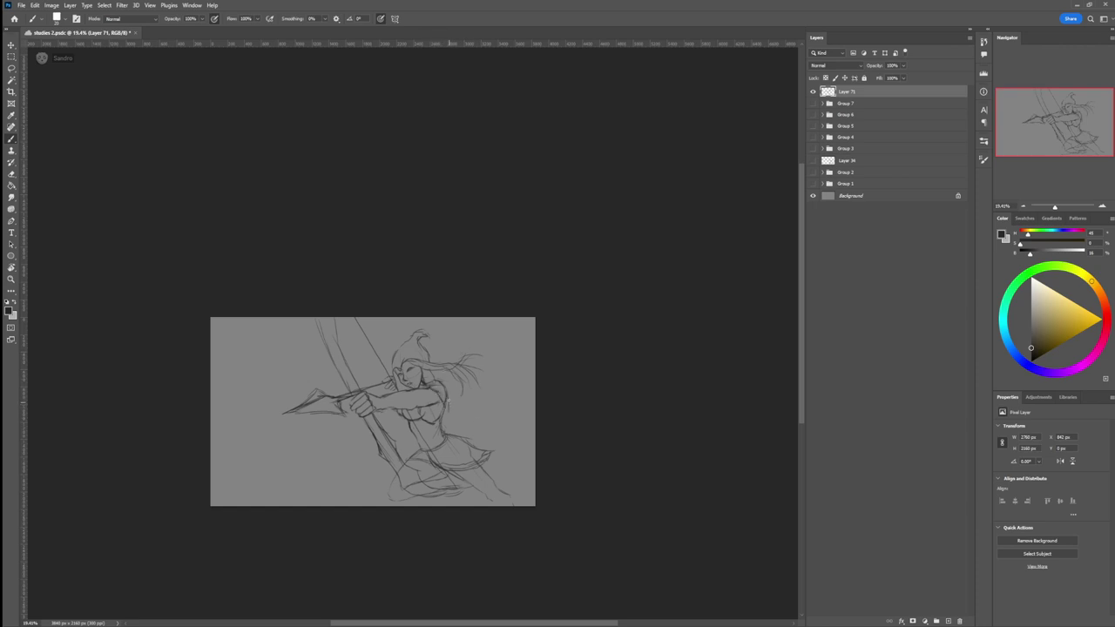
{"action": "left_click_drag", "start_coordinate": [438, 399], "coordinate": [445, 411]}
{"action": "mouse_move", "coordinate": [401, 392]}
{"action": "left_mouse_down"}
{"action": "mouse_move", "coordinate": [385, 398]}
{"action": "mouse_move", "coordinate": [393, 411]}
{"action": "mouse_move", "coordinate": [381, 399]}
{"action": "left_mouse_up"}
{"action": "left_click_drag", "start_coordinate": [379, 398], "coordinate": [380, 408]}
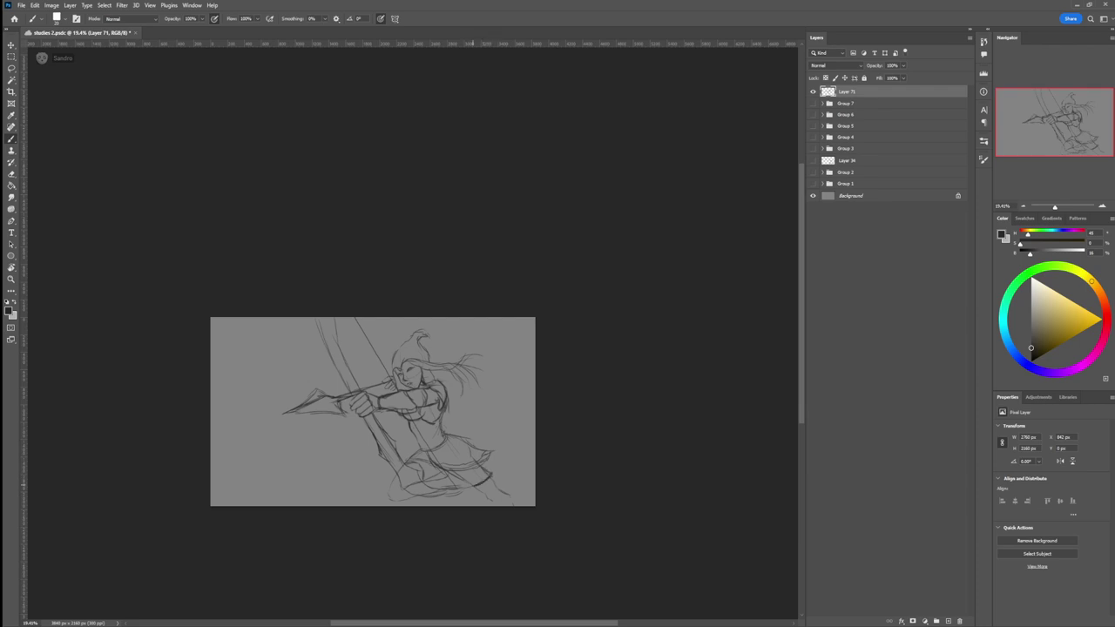
Step: Darken the extended rear leg with a band across the thigh and add more windblown hair strands
{"action": "mouse_move", "coordinate": [453, 472]}
{"action": "left_mouse_down"}
{"action": "mouse_move", "coordinate": [504, 490]}
{"action": "mouse_move", "coordinate": [497, 506]}
{"action": "mouse_move", "coordinate": [515, 506]}
{"action": "left_mouse_up"}
{"action": "left_click_drag", "start_coordinate": [472, 488], "coordinate": [503, 512]}
{"action": "left_click_drag", "start_coordinate": [423, 372], "coordinate": [457, 382]}
{"action": "mouse_move", "coordinate": [446, 372]}
{"action": "left_mouse_down"}
{"action": "mouse_move", "coordinate": [470, 408]}
{"action": "mouse_move", "coordinate": [478, 390]}
{"action": "left_mouse_up"}
{"action": "left_click_drag", "start_coordinate": [434, 360], "coordinate": [473, 359]}
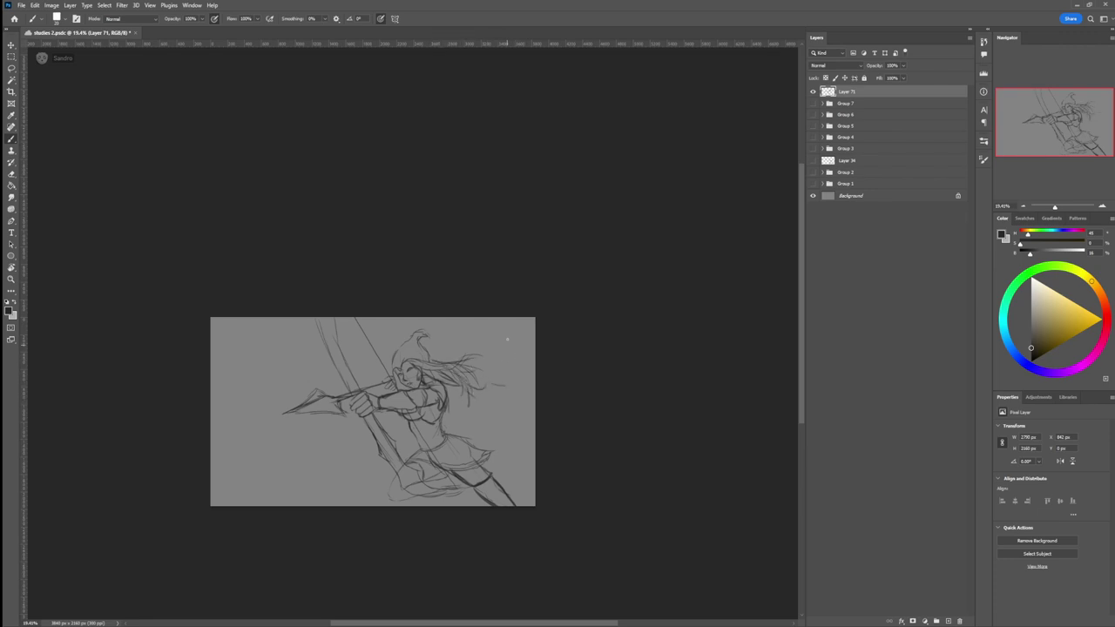
{"action": "key", "text": "z"}
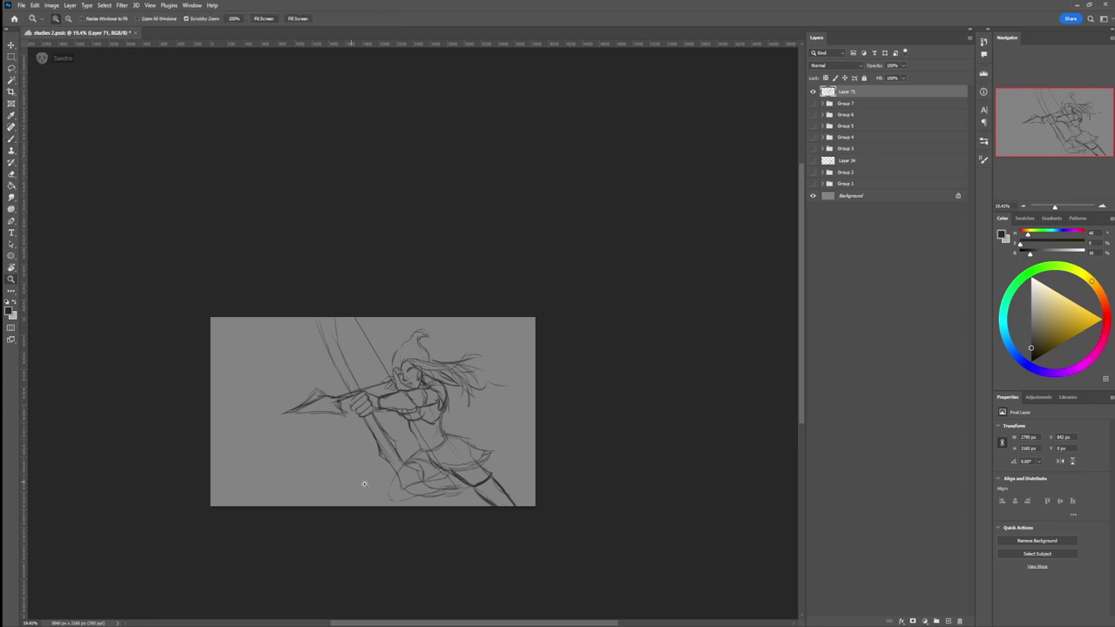
{"action": "mouse_move", "coordinate": [397, 494]}
{"action": "left_mouse_down"}
{"action": "mouse_move", "coordinate": [359, 479]}
{"action": "mouse_move", "coordinate": [432, 501]}
{"action": "left_mouse_up"}
{"action": "key", "text": "b"}
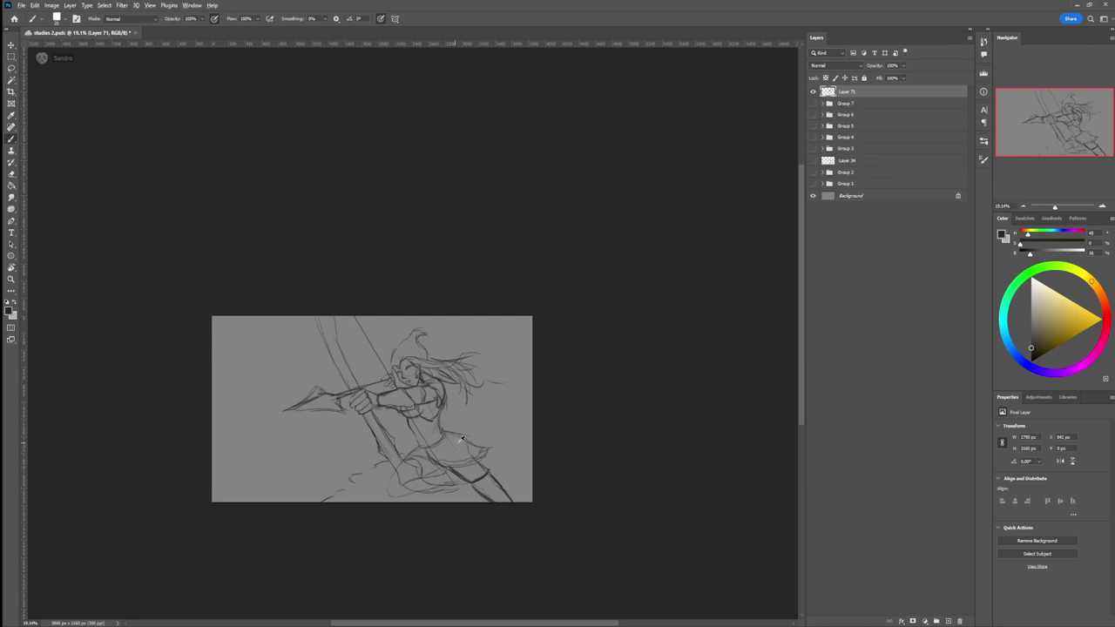
{"action": "key", "text": "ctrl+z"}
{"action": "key", "text": "ctrl+z"}
{"action": "key", "text": "ctrl+z"}
{"action": "key", "text": "ctrl+z"}
{"action": "key", "text": "ctrl+z"}
Step: Scale the whole sketch down to about 87% and move it against the canvas's upper right corner
{"action": "key", "text": "ctrl+t"}
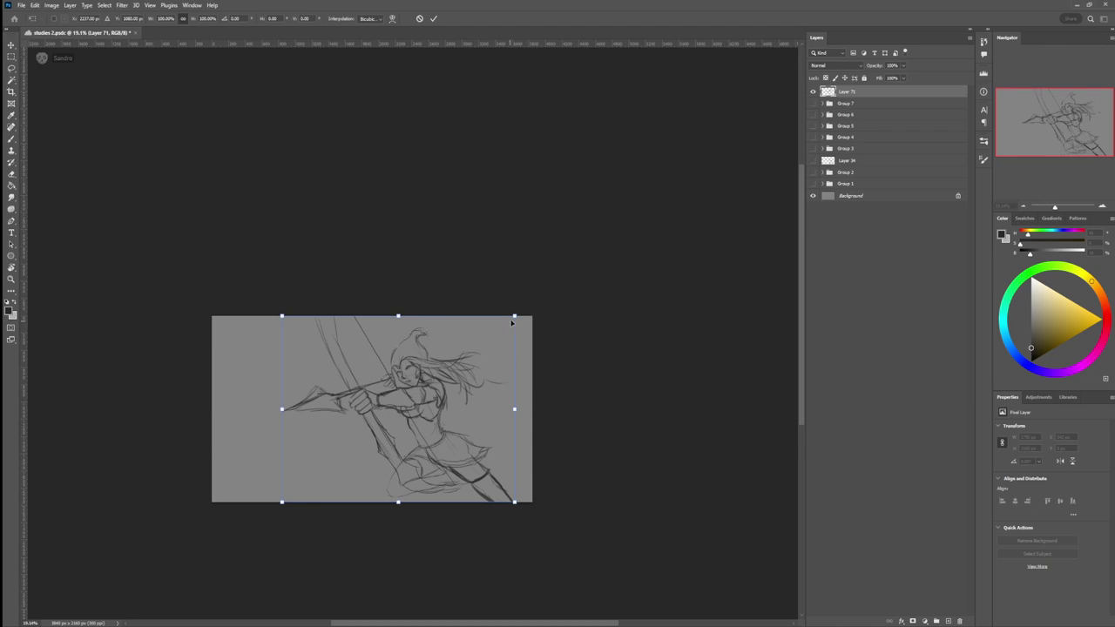
{"action": "left_click_drag", "start_coordinate": [514, 317], "coordinate": [486, 341]}
{"action": "left_click_drag", "start_coordinate": [477, 378], "coordinate": [521, 356]}
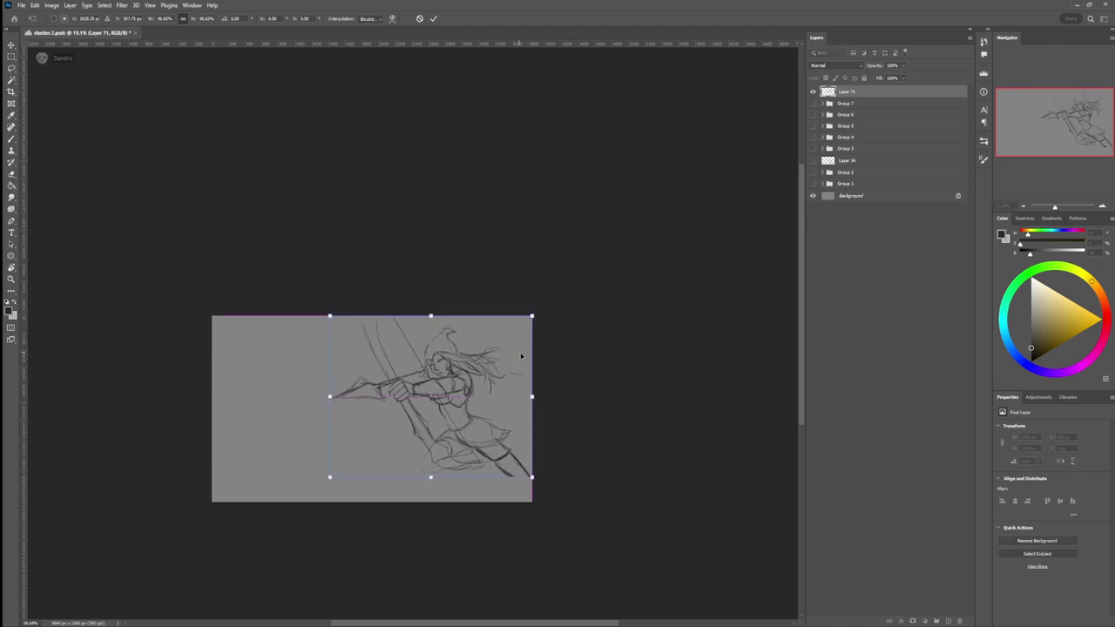
{"action": "key", "text": "Return"}
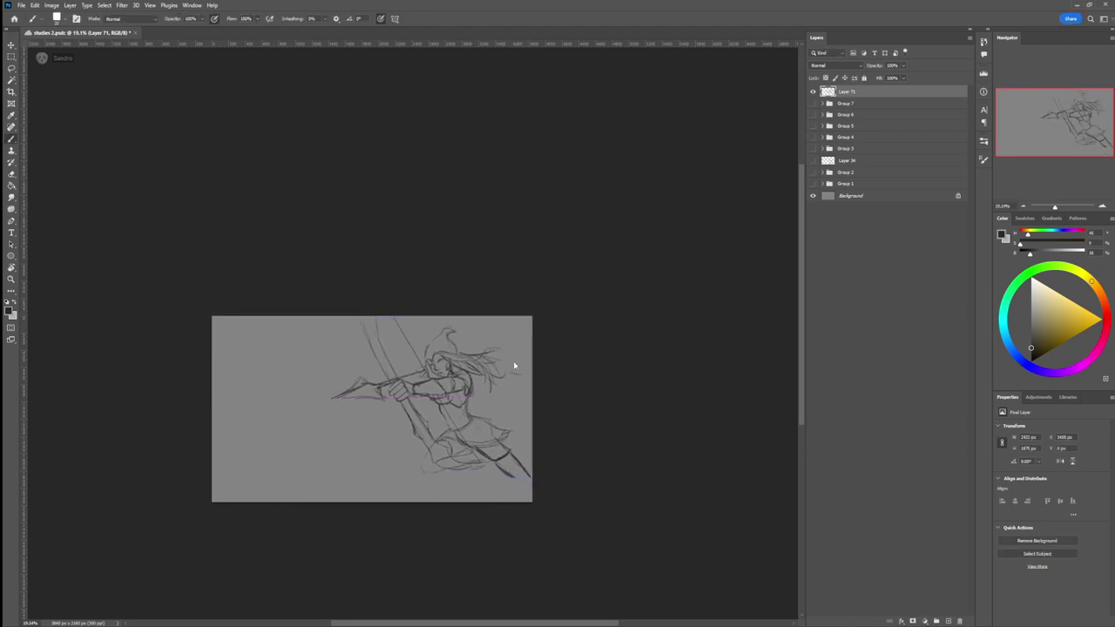
Step: Extend the rear leg and add loose lines for the ground below and the background behind the figure
{"action": "left_click_drag", "start_coordinate": [506, 475], "coordinate": [528, 491]}
{"action": "left_click_drag", "start_coordinate": [366, 500], "coordinate": [383, 481]}
{"action": "left_click_drag", "start_coordinate": [496, 339], "coordinate": [503, 319]}
{"action": "mouse_move", "coordinate": [475, 495]}
{"action": "left_mouse_down"}
{"action": "mouse_move", "coordinate": [493, 486]}
{"action": "mouse_move", "coordinate": [457, 496]}
{"action": "mouse_move", "coordinate": [494, 492]}
{"action": "left_mouse_up"}
Step: Enlarge the brush by twelve size steps
{"action": "key", "text": "bracketright"}
{"action": "key", "text": "bracketright"}
{"action": "key", "text": "bracketright"}
{"action": "key", "text": "bracketright"}
{"action": "key", "text": "bracketright"}
{"action": "key", "text": "bracketright"}
{"action": "key", "text": "bracketright"}
{"action": "key", "text": "bracketright"}
{"action": "key", "text": "bracketright"}
{"action": "key", "text": "bracketright"}
{"action": "key", "text": "bracketright"}
{"action": "key", "text": "bracketright"}
{"action": "mouse_move", "coordinate": [496, 403]}
{"action": "left_mouse_down"}
{"action": "mouse_move", "coordinate": [477, 407]}
{"action": "mouse_move", "coordinate": [519, 330]}
{"action": "mouse_move", "coordinate": [526, 471]}
{"action": "left_mouse_up"}
{"action": "key", "text": "ctrl+z"}
{"action": "key", "text": "ctrl+z"}
Step: Sketch sloping ground contours, a rounded bush shape and small tree marks below the arrow
{"action": "mouse_move", "coordinate": [320, 485]}
{"action": "left_mouse_down"}
{"action": "mouse_move", "coordinate": [301, 501]}
{"action": "mouse_move", "coordinate": [335, 473]}
{"action": "mouse_move", "coordinate": [400, 448]}
{"action": "left_mouse_up"}
{"action": "mouse_move", "coordinate": [383, 468]}
{"action": "left_mouse_down"}
{"action": "mouse_move", "coordinate": [330, 425]}
{"action": "mouse_move", "coordinate": [314, 431]}
{"action": "mouse_move", "coordinate": [256, 491]}
{"action": "left_mouse_up"}
{"action": "left_click_drag", "start_coordinate": [329, 445], "coordinate": [315, 454]}
{"action": "left_click_drag", "start_coordinate": [377, 418], "coordinate": [410, 464]}
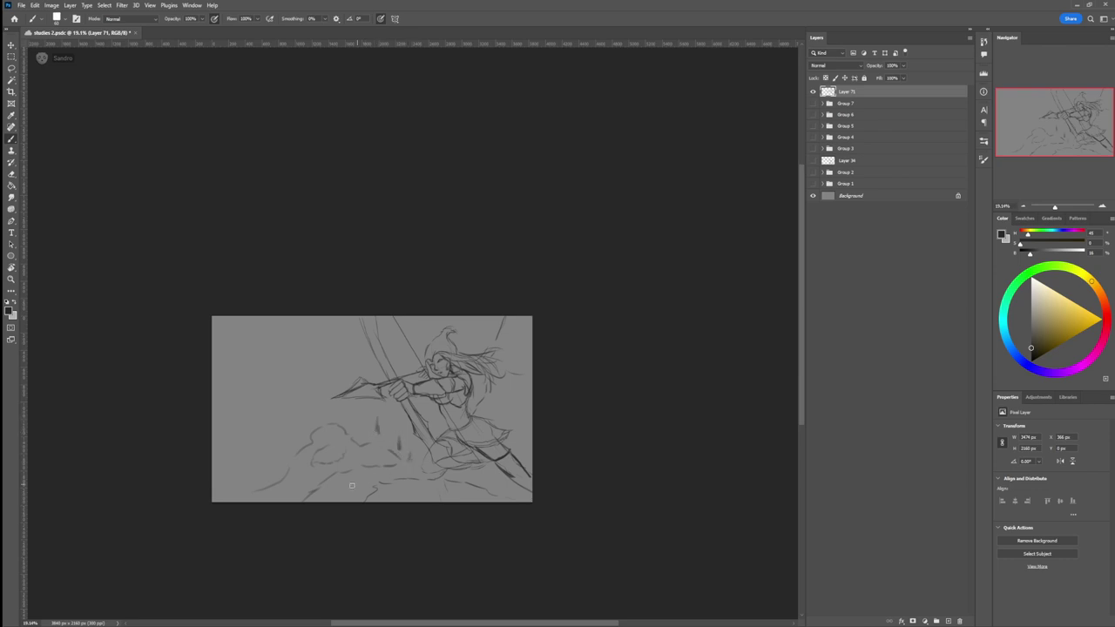
Step: Add more tree marks and outline a jagged mountain range across the background behind the bow
{"action": "left_click_drag", "start_coordinate": [359, 422], "coordinate": [356, 431]}
{"action": "left_click_drag", "start_coordinate": [313, 349], "coordinate": [291, 359]}
{"action": "left_click_drag", "start_coordinate": [251, 402], "coordinate": [235, 407]}
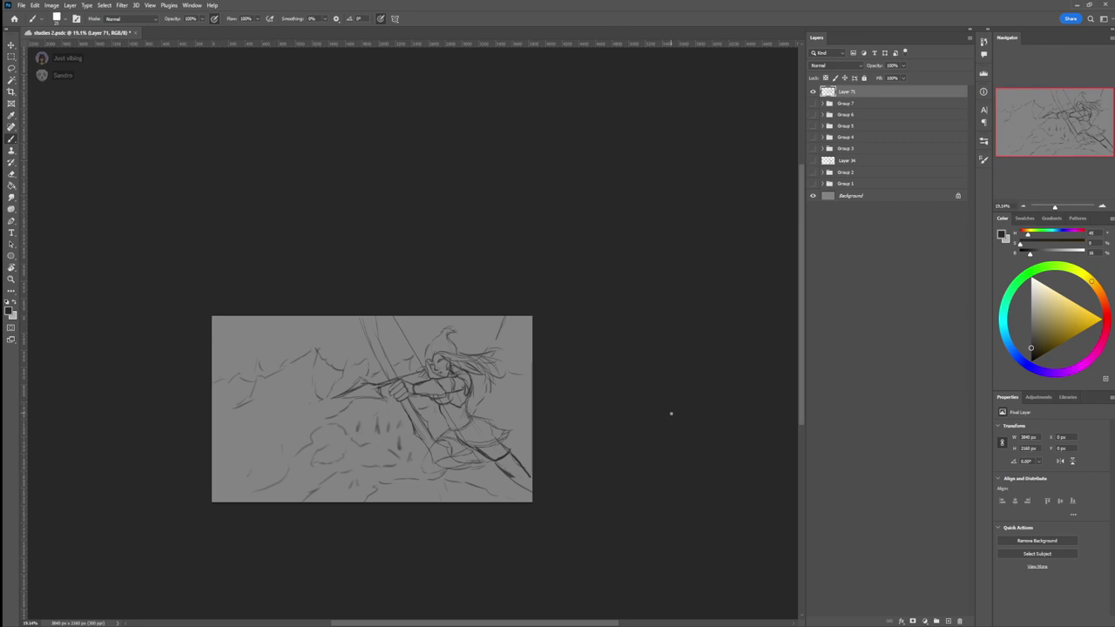
Step: Draw bold lines from the figure's shoulder and back to the canvas's right edge and erase the overlaps
{"action": "left_click_drag", "start_coordinate": [490, 377], "coordinate": [559, 385]}
{"action": "left_click_drag", "start_coordinate": [485, 404], "coordinate": [529, 423]}
{"action": "mouse_move", "coordinate": [510, 378]}
{"action": "left_mouse_down"}
{"action": "mouse_move", "coordinate": [477, 375]}
{"action": "mouse_move", "coordinate": [528, 430]}
{"action": "left_mouse_up"}
{"action": "key", "text": "e"}
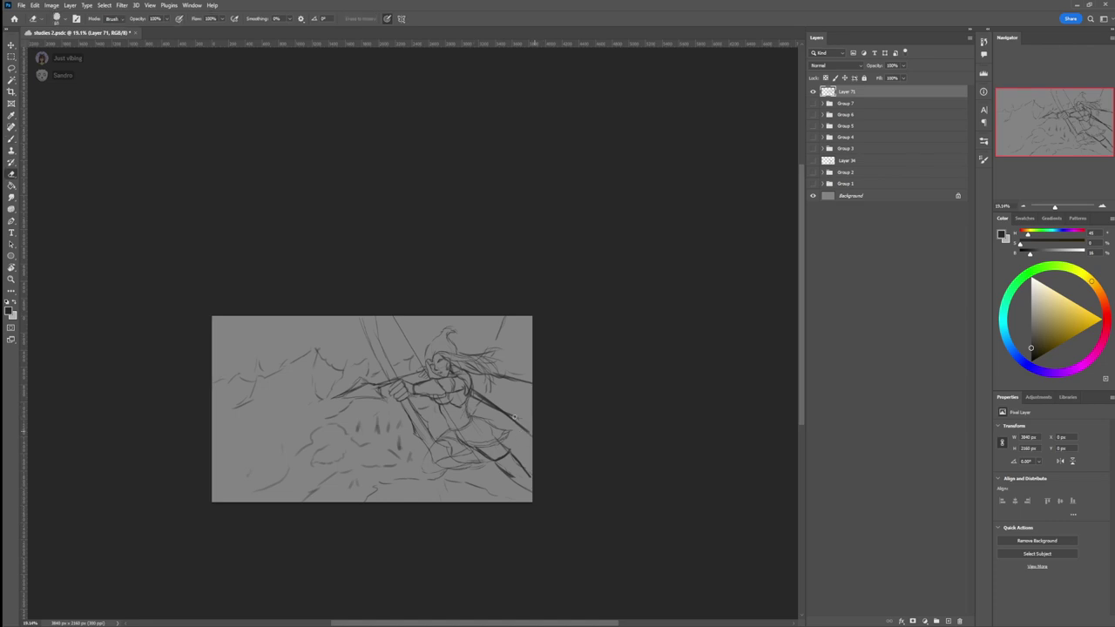
{"action": "left_click_drag", "start_coordinate": [489, 401], "coordinate": [479, 394]}
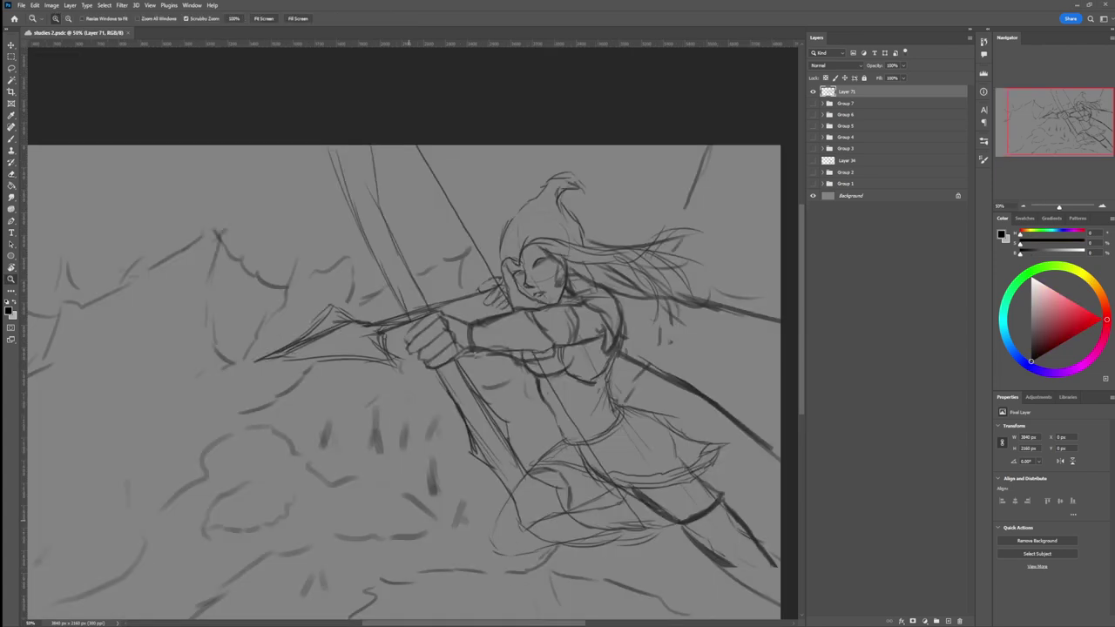
{"action": "left_click_drag", "start_coordinate": [630, 366], "coordinate": [584, 386]}
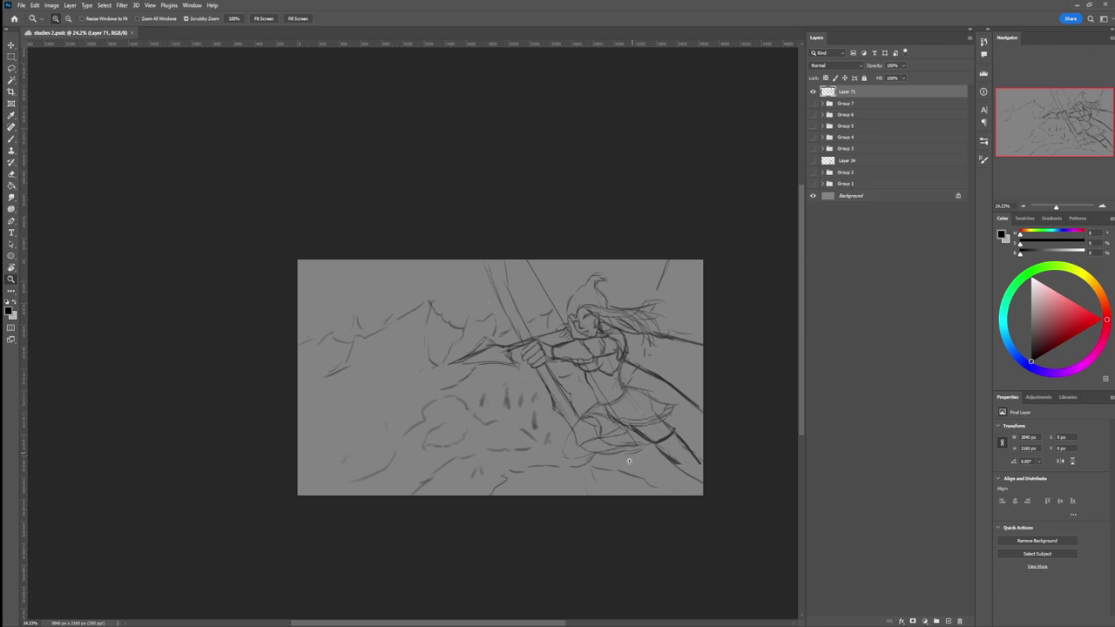
{"action": "left_click_drag", "start_coordinate": [629, 460], "coordinate": [645, 459]}
{"action": "left_click_drag", "start_coordinate": [699, 372], "coordinate": [705, 375]}
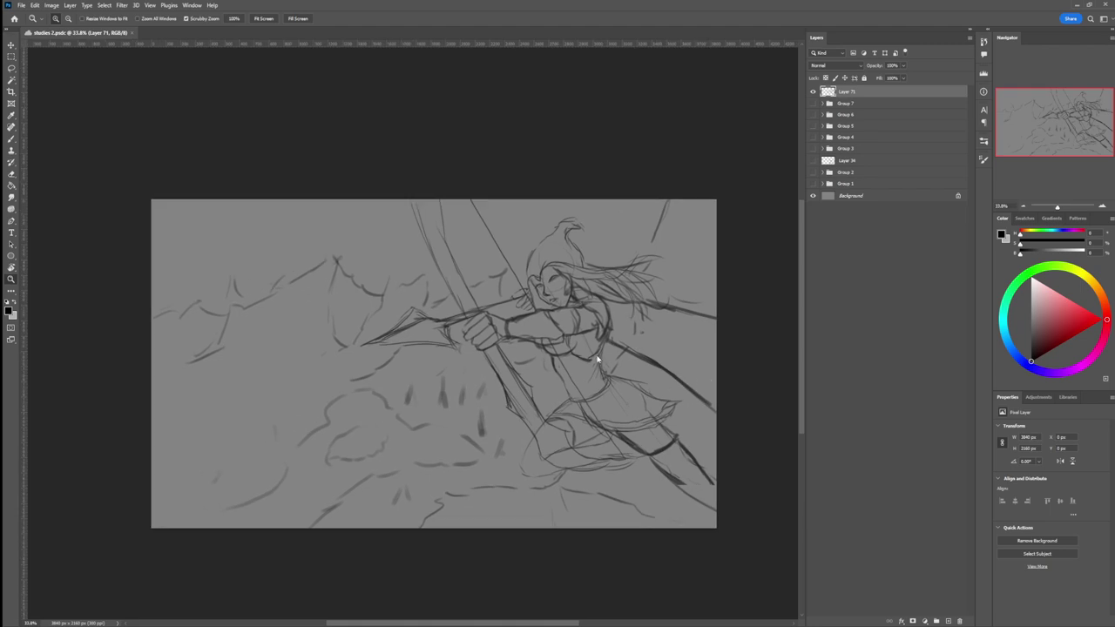
Step: Add a new layer beneath the line sketch and paint the archer's face light grey
{"action": "key", "text": "b"}
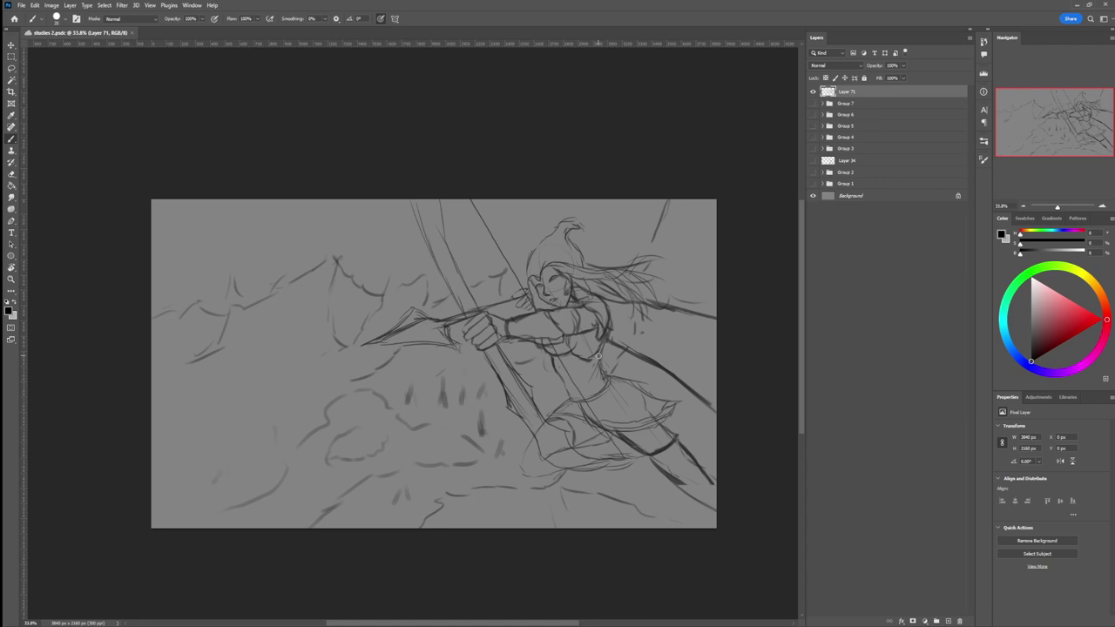
{"action": "left_click", "coordinate": [659, 365]}
{"action": "left_click", "coordinate": [847, 105]}
{"action": "key", "text": "ctrl+shift+alt+n"}
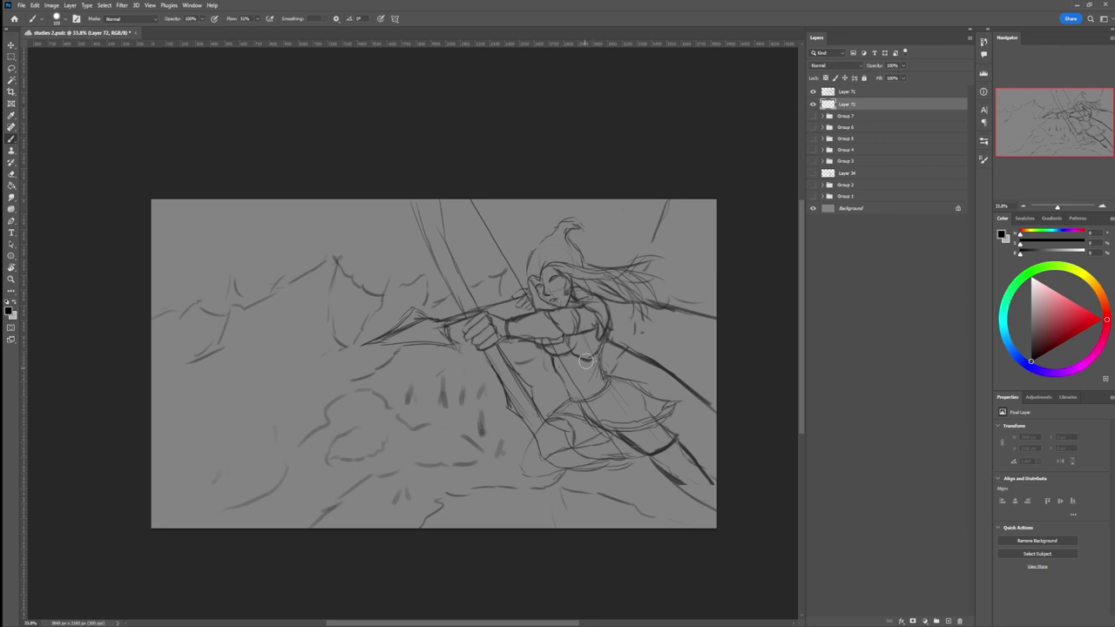
{"action": "left_click", "coordinate": [1033, 328]}
{"action": "left_click", "coordinate": [1030, 325]}
{"action": "left_click", "coordinate": [1031, 320]}
{"action": "mouse_move", "coordinate": [556, 288]}
{"action": "left_mouse_down"}
{"action": "mouse_move", "coordinate": [561, 303]}
{"action": "mouse_move", "coordinate": [554, 280]}
{"action": "mouse_move", "coordinate": [536, 285]}
{"action": "mouse_move", "coordinate": [556, 300]}
{"action": "mouse_move", "coordinate": [567, 288]}
{"action": "mouse_move", "coordinate": [559, 303]}
{"action": "left_mouse_up"}
{"action": "left_click", "coordinate": [1032, 308]}
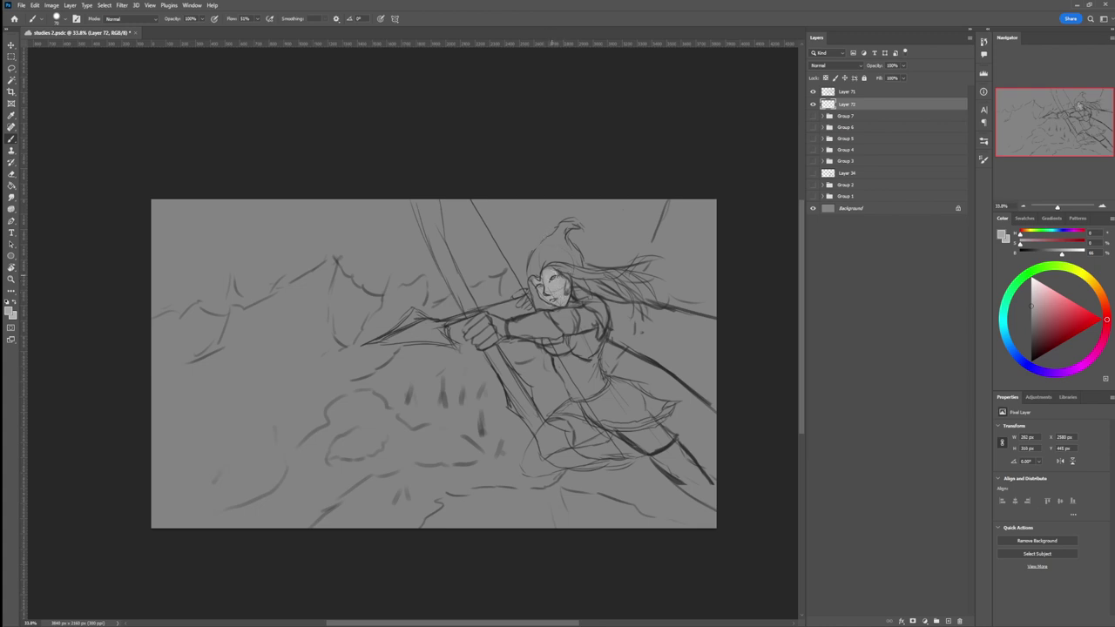
Step: Set the brush colour to dark grey at 19% brightness, shrink the brush by three size steps and fill the archer's top
{"action": "left_click", "coordinate": [1030, 346]}
{"action": "key", "text": "bracketleft"}
{"action": "key", "text": "bracketleft"}
{"action": "key", "text": "bracketleft"}
{"action": "mouse_move", "coordinate": [540, 286]}
{"action": "left_mouse_down"}
{"action": "mouse_move", "coordinate": [632, 326]}
{"action": "mouse_move", "coordinate": [621, 279]}
{"action": "mouse_move", "coordinate": [604, 336]}
{"action": "left_mouse_up"}
{"action": "mouse_move", "coordinate": [587, 298]}
{"action": "left_mouse_down"}
{"action": "mouse_move", "coordinate": [604, 322]}
{"action": "mouse_move", "coordinate": [576, 294]}
{"action": "mouse_move", "coordinate": [602, 333]}
{"action": "mouse_move", "coordinate": [601, 321]}
{"action": "mouse_move", "coordinate": [588, 347]}
{"action": "mouse_move", "coordinate": [609, 338]}
{"action": "mouse_move", "coordinate": [595, 379]}
{"action": "mouse_move", "coordinate": [568, 389]}
{"action": "mouse_move", "coordinate": [556, 358]}
{"action": "mouse_move", "coordinate": [571, 348]}
{"action": "mouse_move", "coordinate": [559, 348]}
{"action": "mouse_move", "coordinate": [547, 318]}
{"action": "mouse_move", "coordinate": [568, 311]}
{"action": "mouse_move", "coordinate": [574, 363]}
{"action": "mouse_move", "coordinate": [563, 346]}
{"action": "mouse_move", "coordinate": [598, 354]}
{"action": "mouse_move", "coordinate": [573, 361]}
{"action": "mouse_move", "coordinate": [560, 340]}
{"action": "mouse_move", "coordinate": [566, 352]}
{"action": "mouse_move", "coordinate": [547, 342]}
{"action": "mouse_move", "coordinate": [572, 375]}
{"action": "mouse_move", "coordinate": [591, 376]}
{"action": "mouse_move", "coordinate": [554, 342]}
{"action": "left_mouse_up"}
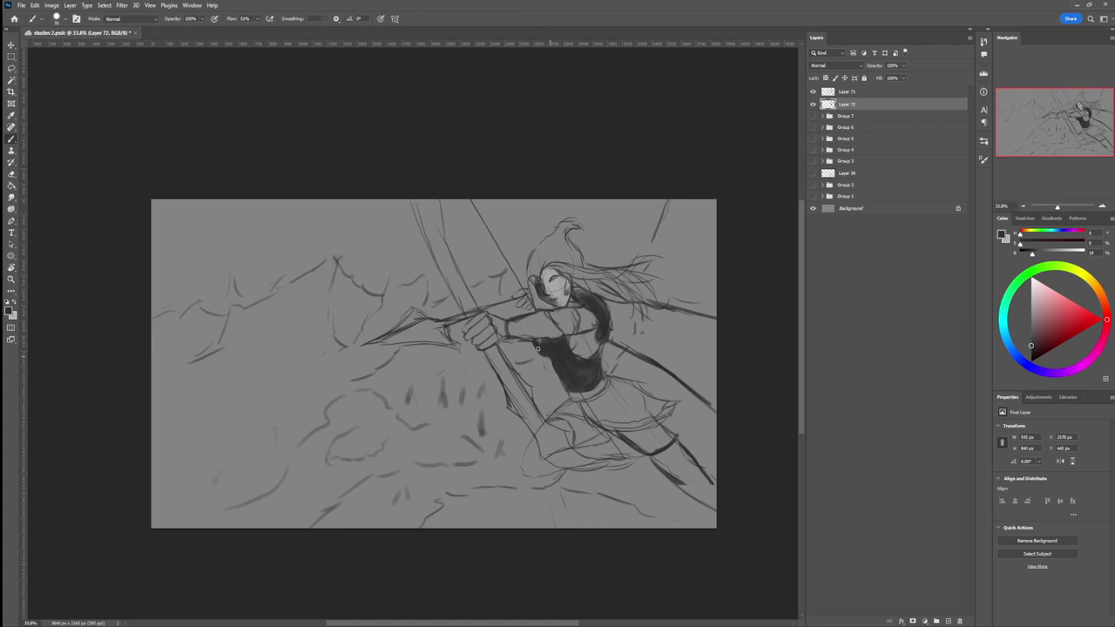
{"action": "key", "text": "e"}
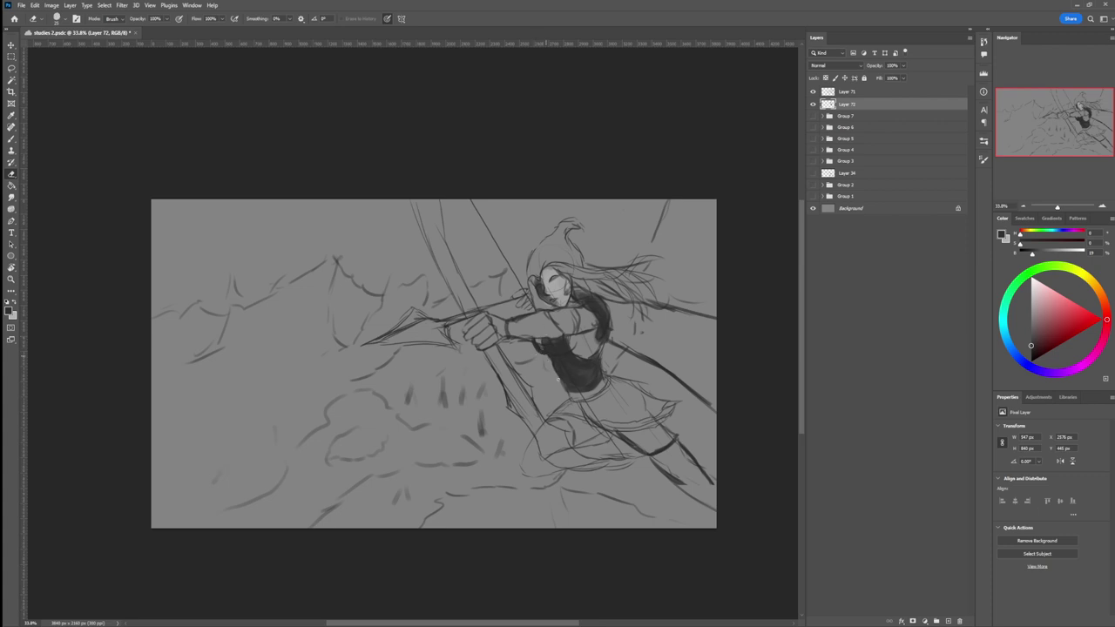
{"action": "key", "text": "b"}
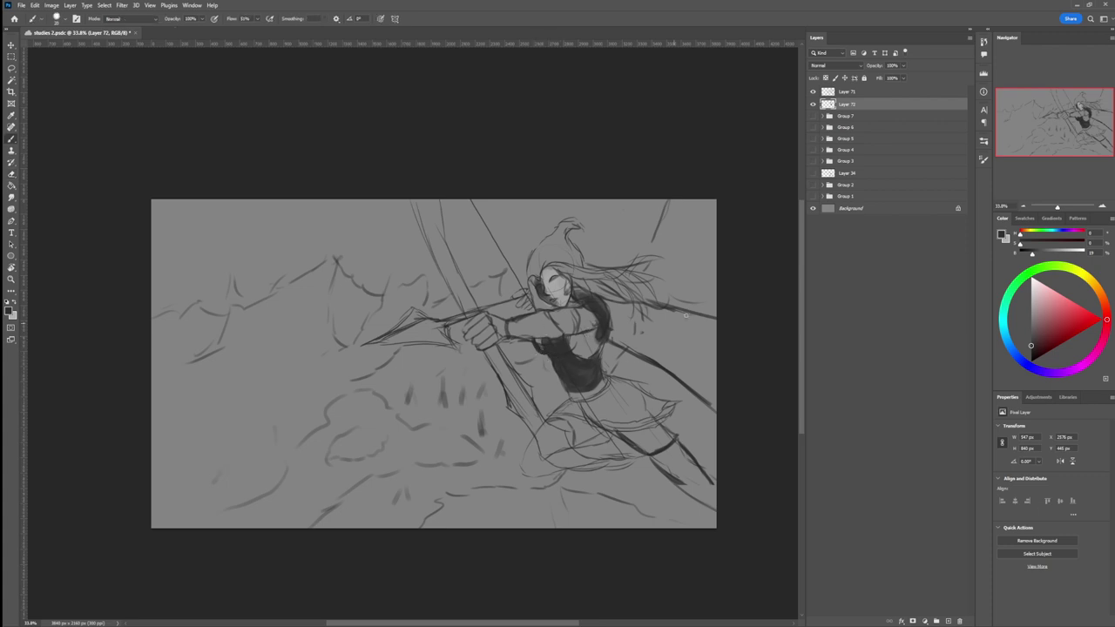
Step: Paint a dark waistband along the skirt's upper edge and erase the top's lower part to bare the midriff
{"action": "mouse_move", "coordinate": [609, 377]}
{"action": "left_mouse_down"}
{"action": "mouse_move", "coordinate": [603, 401]}
{"action": "mouse_move", "coordinate": [573, 404]}
{"action": "mouse_move", "coordinate": [605, 392]}
{"action": "left_mouse_up"}
{"action": "key", "text": "e"}
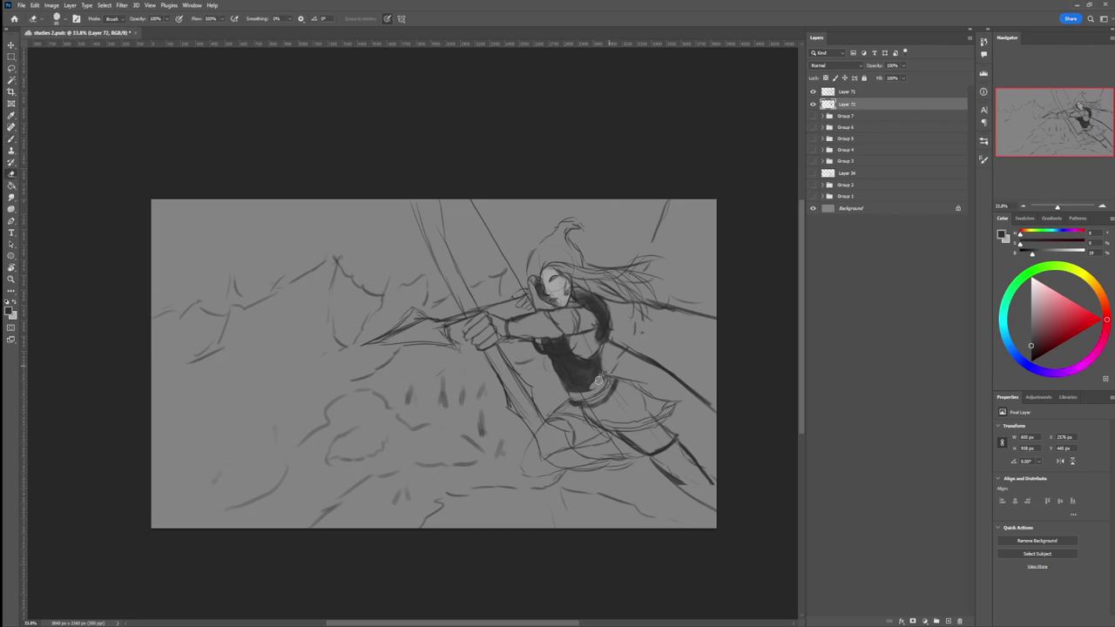
{"action": "mouse_move", "coordinate": [599, 380]}
{"action": "left_mouse_down"}
{"action": "mouse_move", "coordinate": [569, 389]}
{"action": "mouse_move", "coordinate": [608, 365]}
{"action": "mouse_move", "coordinate": [561, 382]}
{"action": "mouse_move", "coordinate": [597, 366]}
{"action": "left_mouse_up"}
{"action": "key", "text": "b"}
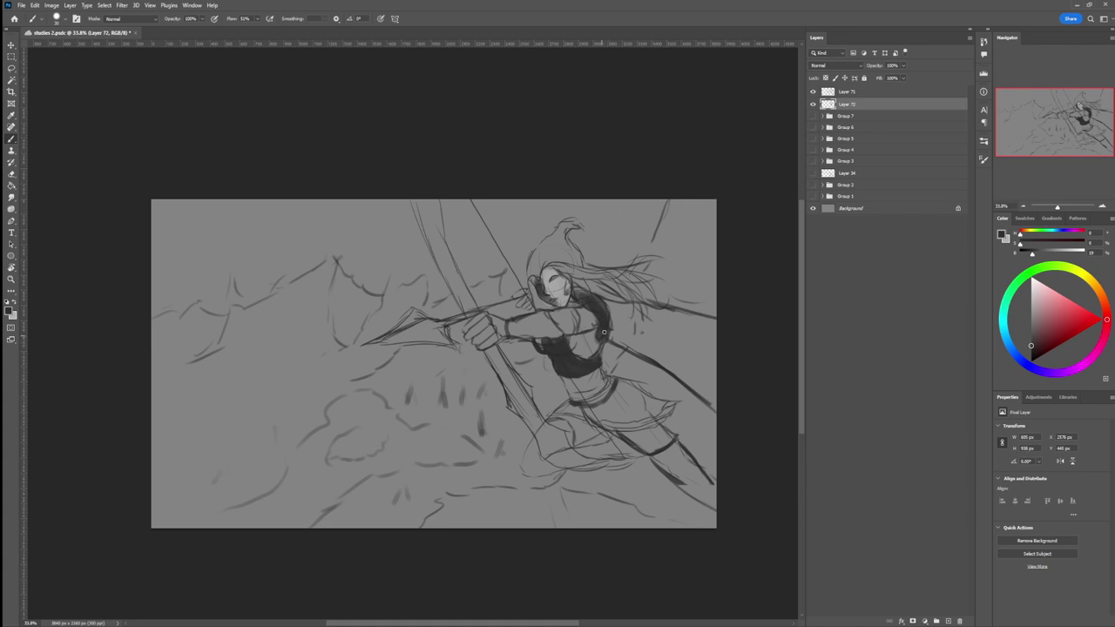
{"action": "key", "text": "e"}
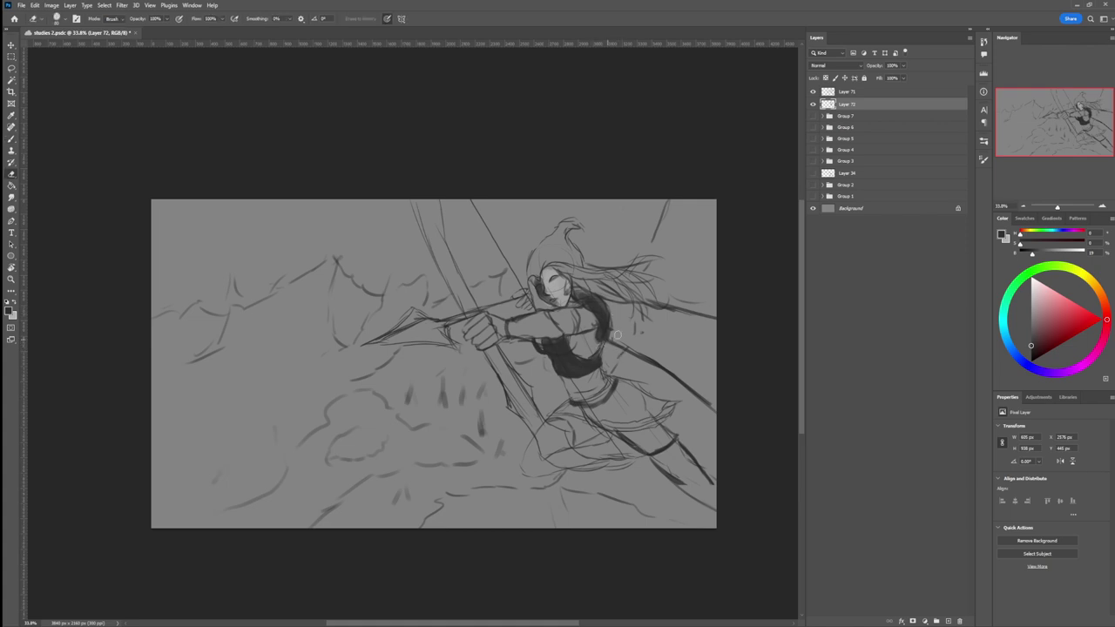
{"action": "key", "text": "b"}
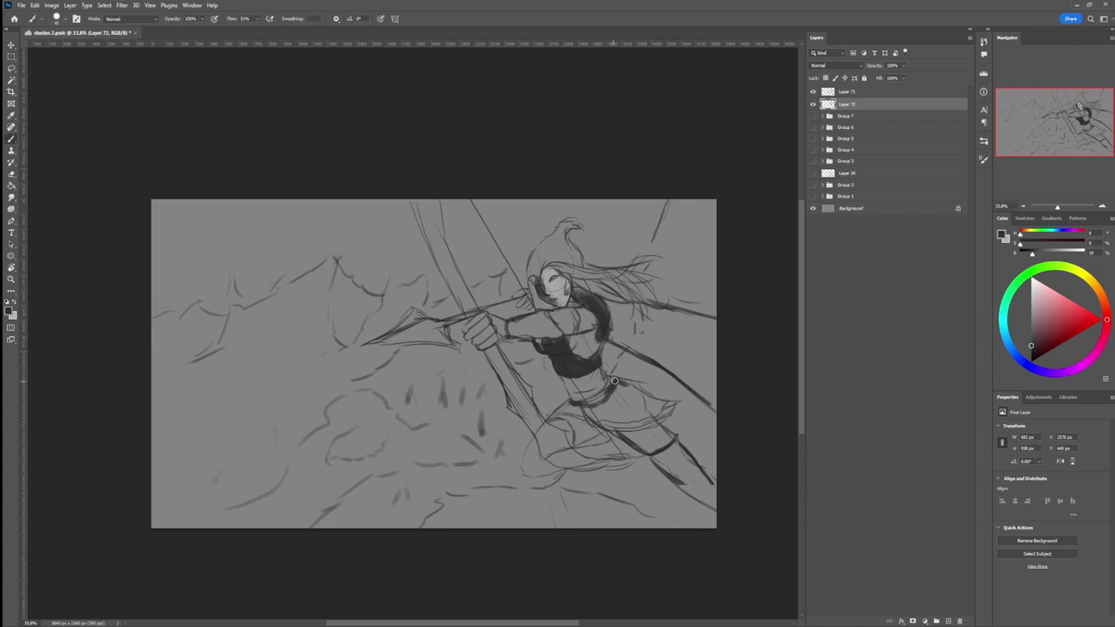
Step: Fill the archer's skirt with dark grey
{"action": "mouse_move", "coordinate": [614, 381]}
{"action": "left_mouse_down"}
{"action": "mouse_move", "coordinate": [571, 403]}
{"action": "mouse_move", "coordinate": [557, 393]}
{"action": "mouse_move", "coordinate": [560, 367]}
{"action": "mouse_move", "coordinate": [594, 388]}
{"action": "mouse_move", "coordinate": [559, 410]}
{"action": "mouse_move", "coordinate": [593, 406]}
{"action": "mouse_move", "coordinate": [586, 414]}
{"action": "mouse_move", "coordinate": [628, 420]}
{"action": "mouse_move", "coordinate": [596, 412]}
{"action": "mouse_move", "coordinate": [613, 423]}
{"action": "mouse_move", "coordinate": [603, 403]}
{"action": "mouse_move", "coordinate": [636, 383]}
{"action": "mouse_move", "coordinate": [615, 383]}
{"action": "mouse_move", "coordinate": [673, 407]}
{"action": "mouse_move", "coordinate": [624, 385]}
{"action": "mouse_move", "coordinate": [635, 387]}
{"action": "mouse_move", "coordinate": [621, 378]}
{"action": "mouse_move", "coordinate": [629, 373]}
{"action": "mouse_move", "coordinate": [667, 413]}
{"action": "mouse_move", "coordinate": [603, 420]}
{"action": "mouse_move", "coordinate": [637, 425]}
{"action": "mouse_move", "coordinate": [618, 405]}
{"action": "mouse_move", "coordinate": [607, 413]}
{"action": "mouse_move", "coordinate": [627, 392]}
{"action": "mouse_move", "coordinate": [648, 419]}
{"action": "mouse_move", "coordinate": [597, 312]}
{"action": "mouse_move", "coordinate": [586, 366]}
{"action": "mouse_move", "coordinate": [633, 376]}
{"action": "mouse_move", "coordinate": [591, 408]}
{"action": "left_mouse_up"}
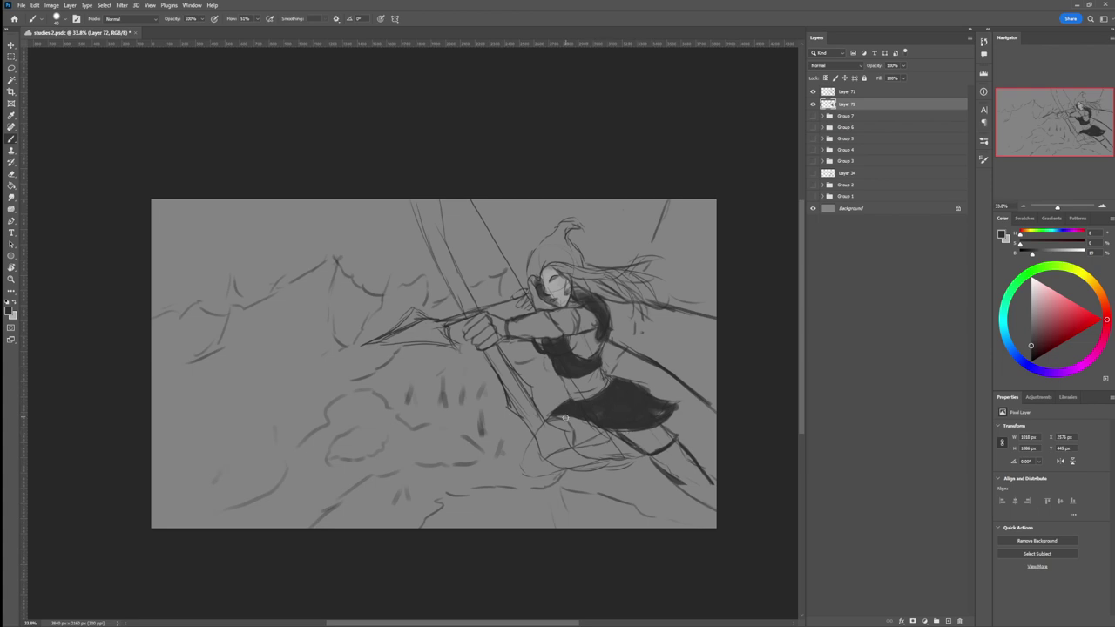
{"action": "mouse_move", "coordinate": [565, 418]}
{"action": "left_mouse_down"}
{"action": "mouse_move", "coordinate": [610, 433]}
{"action": "mouse_move", "coordinate": [571, 423]}
{"action": "mouse_move", "coordinate": [599, 427]}
{"action": "left_mouse_up"}
{"action": "mouse_move", "coordinate": [605, 430]}
{"action": "left_mouse_down"}
{"action": "mouse_move", "coordinate": [635, 437]}
{"action": "mouse_move", "coordinate": [627, 427]}
{"action": "left_mouse_up"}
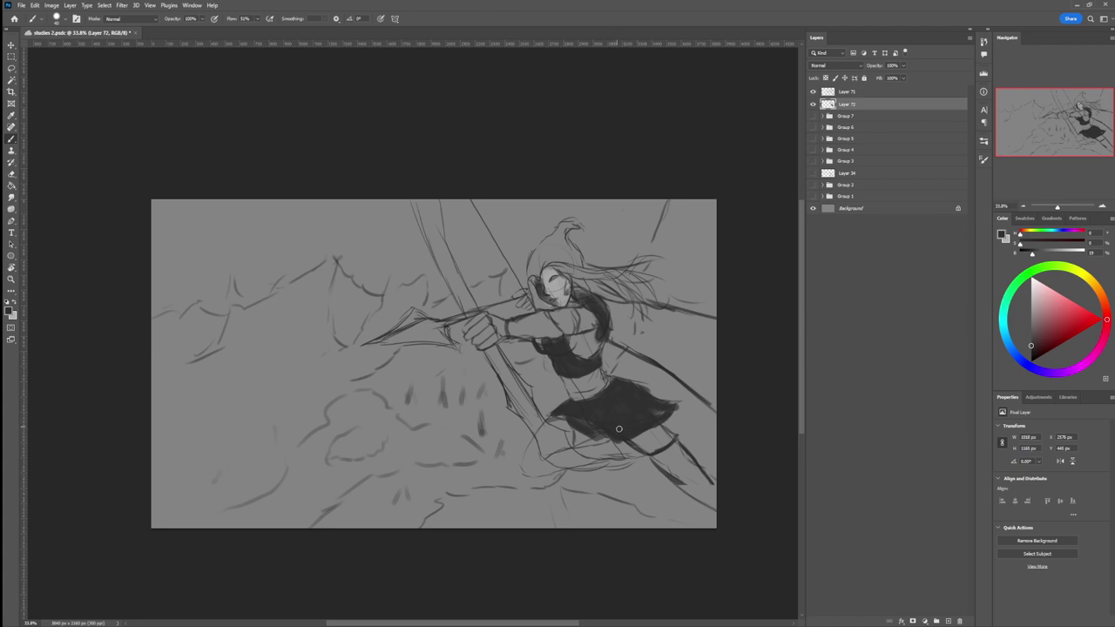
Step: Block in both legs, the bow arm with its glove, the drawing hand and the hood in dark grey
{"action": "mouse_move", "coordinate": [660, 454]}
{"action": "left_mouse_down"}
{"action": "mouse_move", "coordinate": [669, 446]}
{"action": "mouse_move", "coordinate": [657, 457]}
{"action": "mouse_move", "coordinate": [668, 452]}
{"action": "mouse_move", "coordinate": [688, 478]}
{"action": "mouse_move", "coordinate": [701, 470]}
{"action": "mouse_move", "coordinate": [692, 461]}
{"action": "mouse_move", "coordinate": [714, 491]}
{"action": "left_mouse_up"}
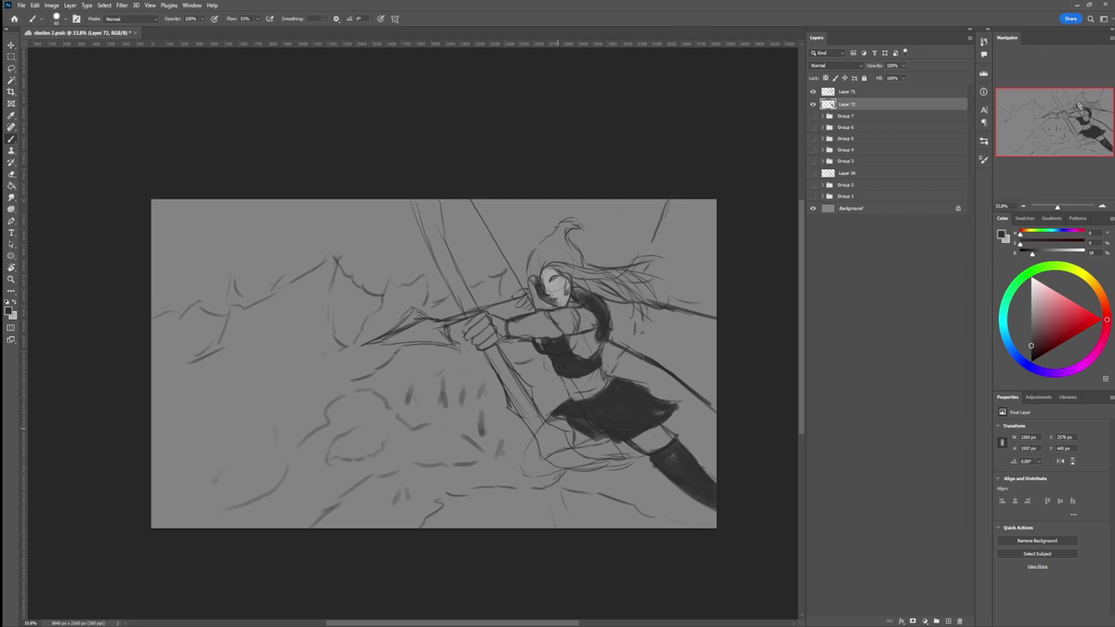
{"action": "mouse_move", "coordinate": [553, 426]}
{"action": "left_mouse_down"}
{"action": "mouse_move", "coordinate": [536, 451]}
{"action": "mouse_move", "coordinate": [543, 441]}
{"action": "mouse_move", "coordinate": [539, 466]}
{"action": "mouse_move", "coordinate": [553, 457]}
{"action": "mouse_move", "coordinate": [552, 470]}
{"action": "mouse_move", "coordinate": [631, 446]}
{"action": "mouse_move", "coordinate": [603, 454]}
{"action": "mouse_move", "coordinate": [635, 433]}
{"action": "mouse_move", "coordinate": [612, 446]}
{"action": "mouse_move", "coordinate": [620, 453]}
{"action": "mouse_move", "coordinate": [545, 471]}
{"action": "mouse_move", "coordinate": [531, 463]}
{"action": "mouse_move", "coordinate": [533, 445]}
{"action": "mouse_move", "coordinate": [534, 457]}
{"action": "mouse_move", "coordinate": [558, 447]}
{"action": "mouse_move", "coordinate": [539, 472]}
{"action": "mouse_move", "coordinate": [538, 442]}
{"action": "mouse_move", "coordinate": [525, 466]}
{"action": "mouse_move", "coordinate": [562, 425]}
{"action": "left_mouse_up"}
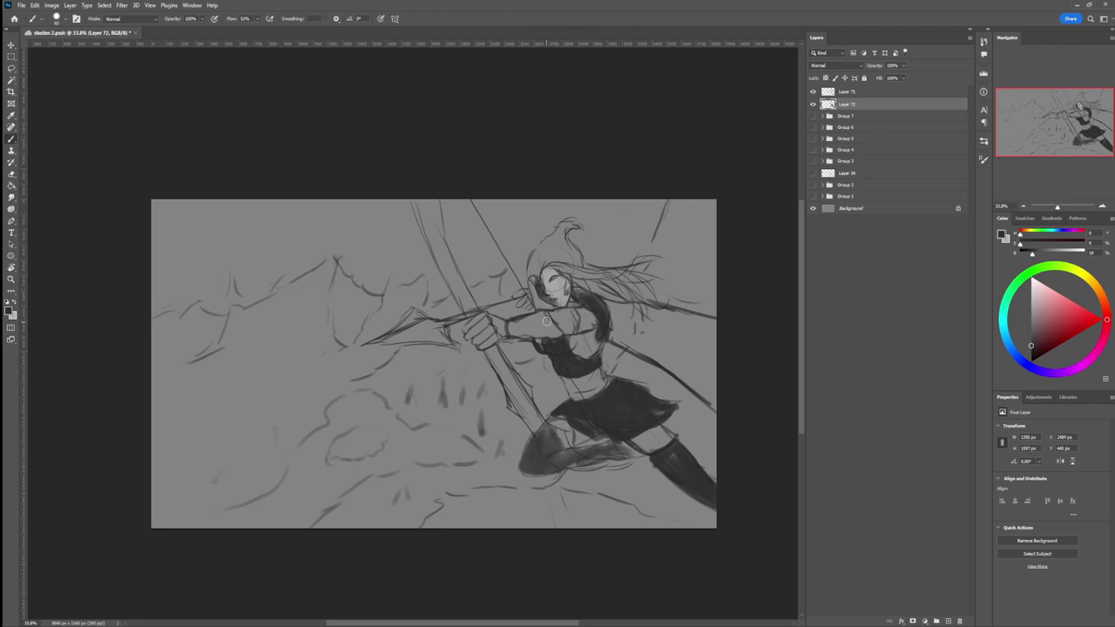
{"action": "mouse_move", "coordinate": [547, 322]}
{"action": "left_mouse_down"}
{"action": "mouse_move", "coordinate": [559, 336]}
{"action": "mouse_move", "coordinate": [519, 337]}
{"action": "mouse_move", "coordinate": [513, 324]}
{"action": "mouse_move", "coordinate": [539, 323]}
{"action": "mouse_move", "coordinate": [517, 328]}
{"action": "mouse_move", "coordinate": [539, 335]}
{"action": "mouse_move", "coordinate": [474, 326]}
{"action": "mouse_move", "coordinate": [469, 336]}
{"action": "mouse_move", "coordinate": [490, 341]}
{"action": "mouse_move", "coordinate": [484, 329]}
{"action": "mouse_move", "coordinate": [498, 341]}
{"action": "left_mouse_up"}
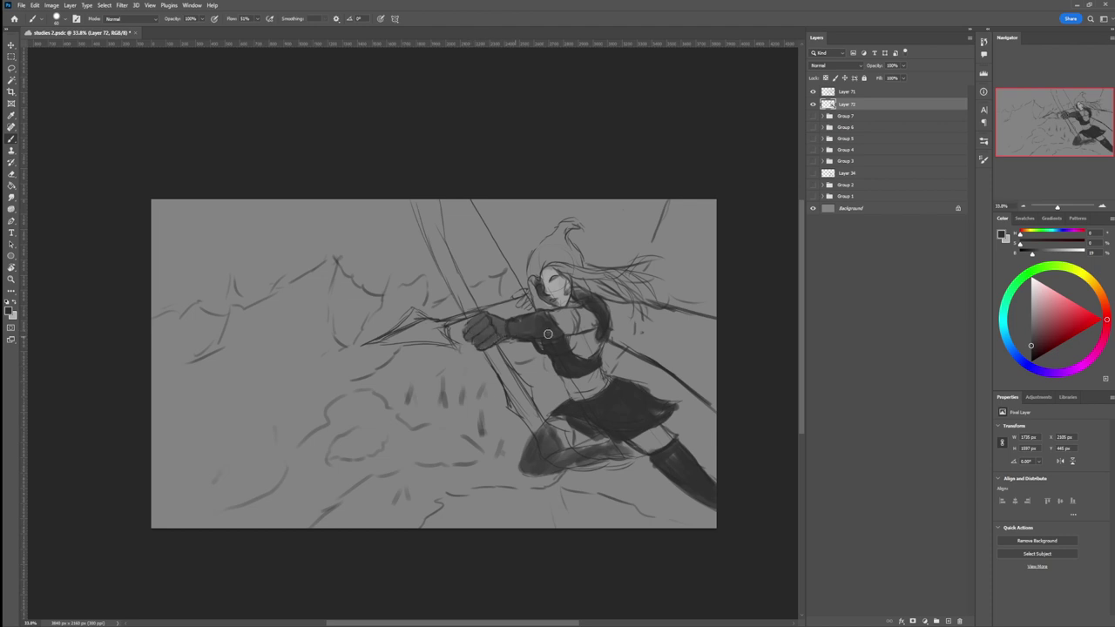
{"action": "mouse_move", "coordinate": [535, 262]}
{"action": "left_mouse_down"}
{"action": "mouse_move", "coordinate": [578, 224]}
{"action": "mouse_move", "coordinate": [556, 255]}
{"action": "mouse_move", "coordinate": [565, 247]}
{"action": "mouse_move", "coordinate": [578, 262]}
{"action": "mouse_move", "coordinate": [540, 273]}
{"action": "mouse_move", "coordinate": [536, 263]}
{"action": "mouse_move", "coordinate": [527, 296]}
{"action": "left_mouse_up"}
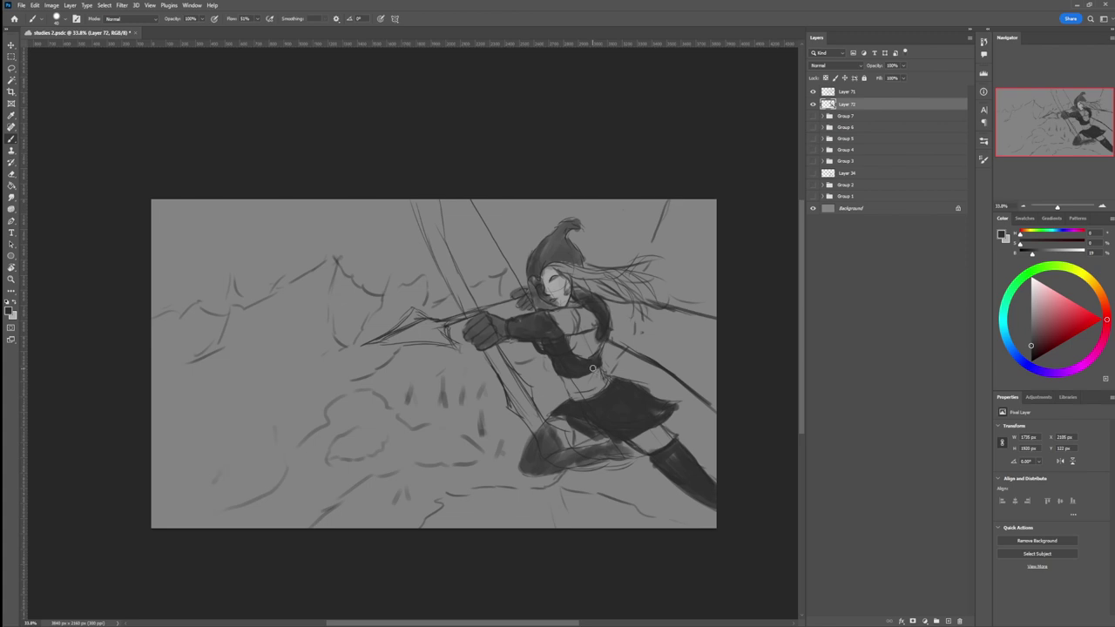
Step: Shade the cape streaming behind the archer, enlarging the brush by six size steps to fill its interior
{"action": "left_click_drag", "start_coordinate": [613, 303], "coordinate": [618, 348]}
{"action": "key", "text": "bracketright"}
{"action": "key", "text": "bracketright"}
{"action": "key", "text": "bracketright"}
{"action": "key", "text": "bracketright"}
{"action": "key", "text": "bracketright"}
{"action": "key", "text": "bracketright"}
{"action": "mouse_move", "coordinate": [614, 308]}
{"action": "left_mouse_down"}
{"action": "mouse_move", "coordinate": [724, 393]}
{"action": "mouse_move", "coordinate": [652, 328]}
{"action": "mouse_move", "coordinate": [703, 341]}
{"action": "mouse_move", "coordinate": [639, 316]}
{"action": "mouse_move", "coordinate": [709, 336]}
{"action": "mouse_move", "coordinate": [619, 306]}
{"action": "mouse_move", "coordinate": [717, 334]}
{"action": "mouse_move", "coordinate": [647, 318]}
{"action": "mouse_move", "coordinate": [684, 365]}
{"action": "left_mouse_up"}
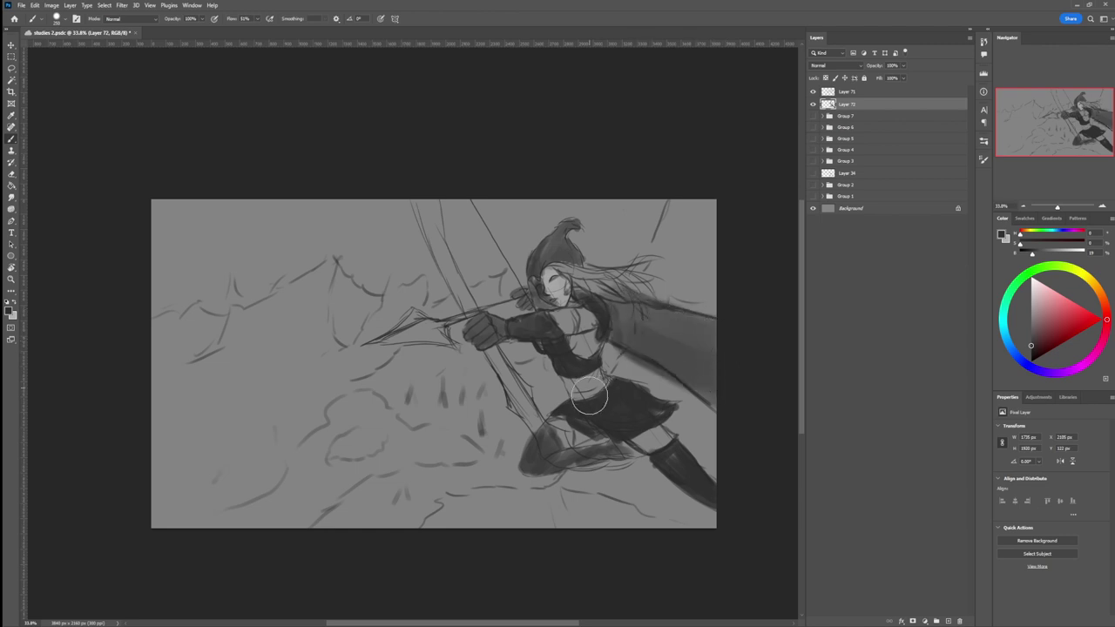
Step: Shade the mountains at the canvas's left with broad dark strokes, reducing the brush by three size steps
{"action": "key", "text": "z"}
{"action": "left_click_drag", "start_coordinate": [562, 417], "coordinate": [535, 417]}
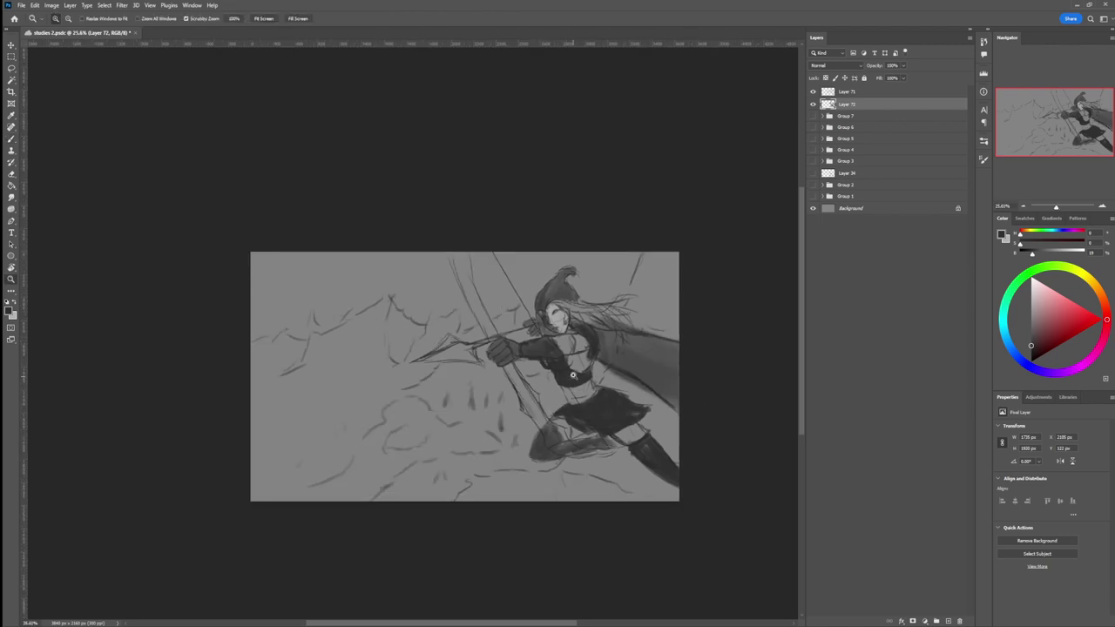
{"action": "left_click_drag", "start_coordinate": [572, 375], "coordinate": [581, 369]}
{"action": "key", "text": "b"}
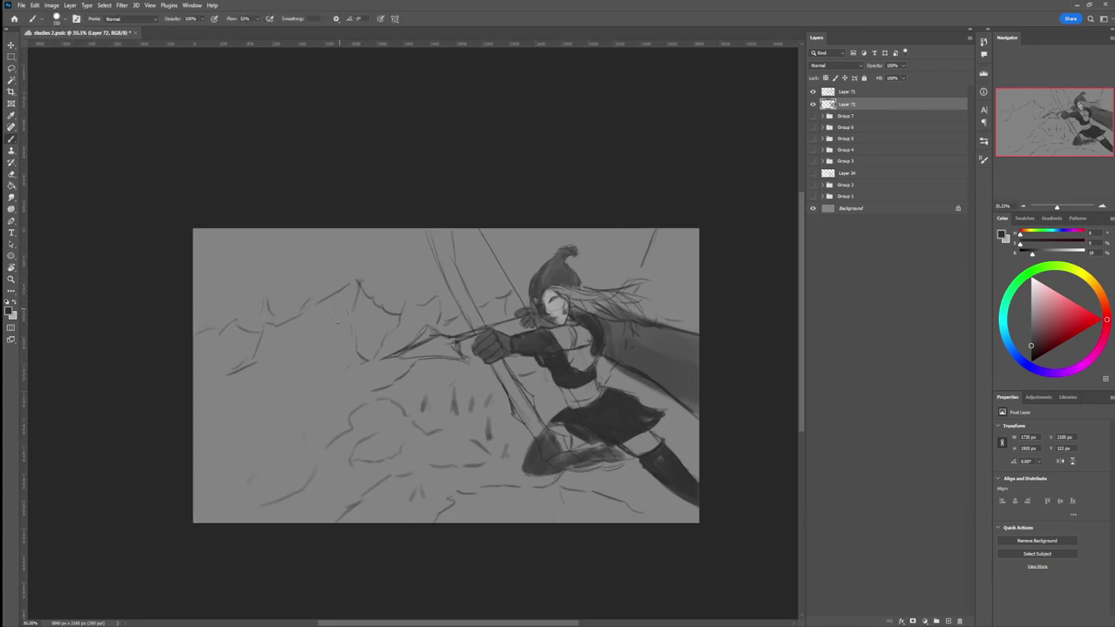
{"action": "mouse_move", "coordinate": [352, 287]}
{"action": "left_mouse_down"}
{"action": "mouse_move", "coordinate": [339, 319]}
{"action": "mouse_move", "coordinate": [336, 288]}
{"action": "mouse_move", "coordinate": [334, 328]}
{"action": "mouse_move", "coordinate": [317, 323]}
{"action": "mouse_move", "coordinate": [291, 350]}
{"action": "left_mouse_up"}
{"action": "key", "text": "bracketleft"}
{"action": "key", "text": "bracketleft"}
{"action": "key", "text": "bracketleft"}
{"action": "mouse_move", "coordinate": [330, 307]}
{"action": "left_mouse_down"}
{"action": "mouse_move", "coordinate": [277, 341]}
{"action": "mouse_move", "coordinate": [255, 312]}
{"action": "mouse_move", "coordinate": [237, 370]}
{"action": "left_mouse_up"}
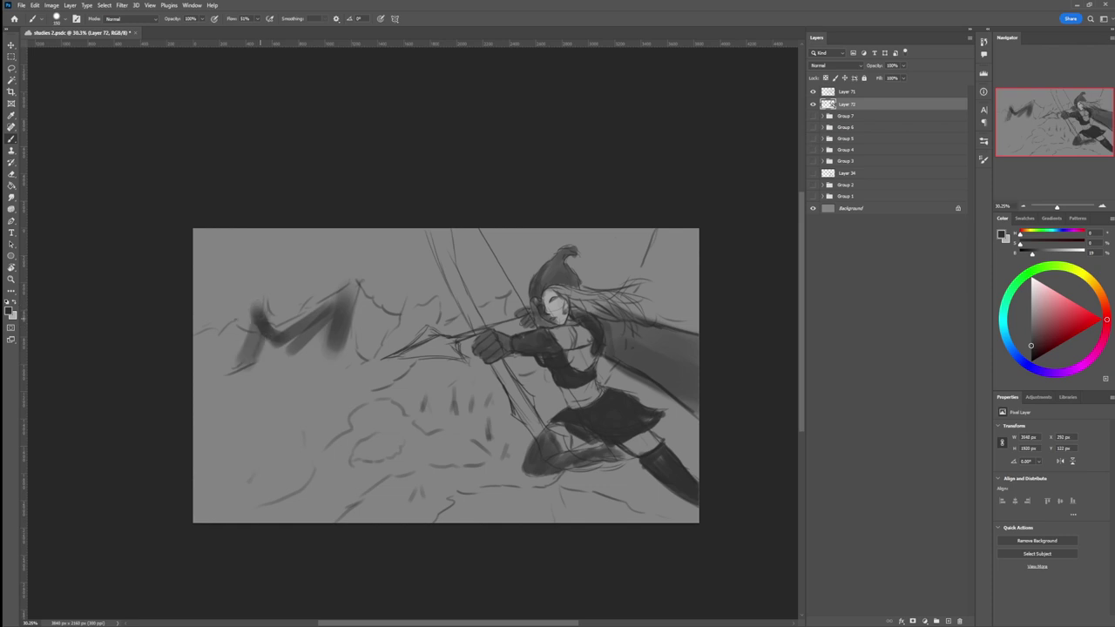
{"action": "mouse_move", "coordinate": [259, 318]}
{"action": "left_mouse_down"}
{"action": "mouse_move", "coordinate": [218, 378]}
{"action": "mouse_move", "coordinate": [175, 387]}
{"action": "mouse_move", "coordinate": [266, 338]}
{"action": "left_mouse_up"}
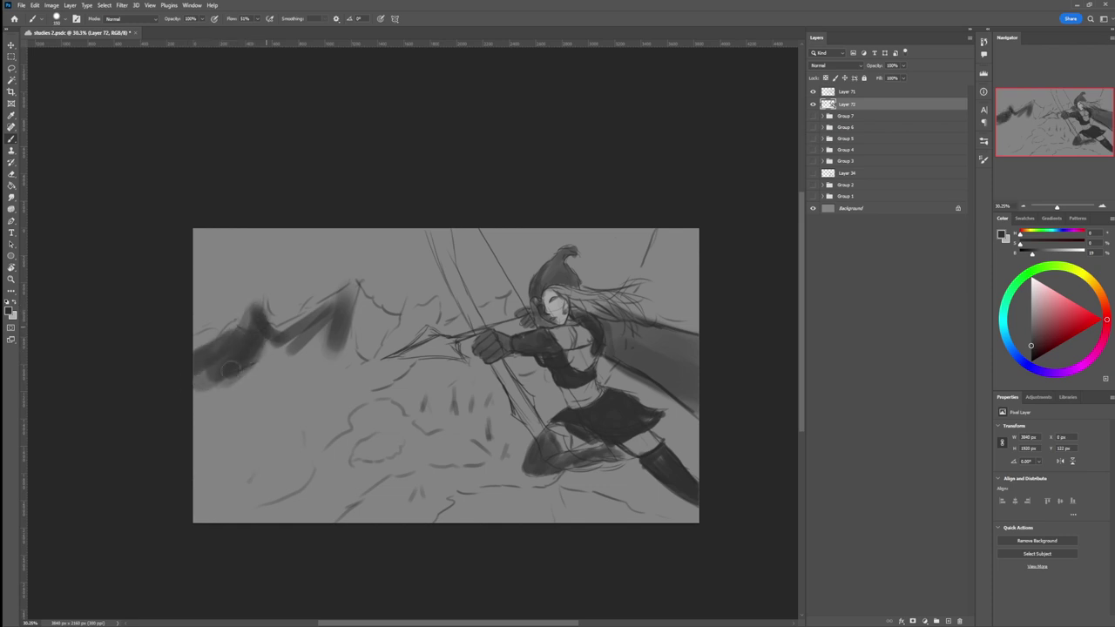
{"action": "mouse_move", "coordinate": [213, 392]}
{"action": "left_mouse_down"}
{"action": "mouse_move", "coordinate": [265, 333]}
{"action": "mouse_move", "coordinate": [260, 324]}
{"action": "mouse_move", "coordinate": [222, 371]}
{"action": "mouse_move", "coordinate": [198, 369]}
{"action": "mouse_move", "coordinate": [230, 315]}
{"action": "left_mouse_up"}
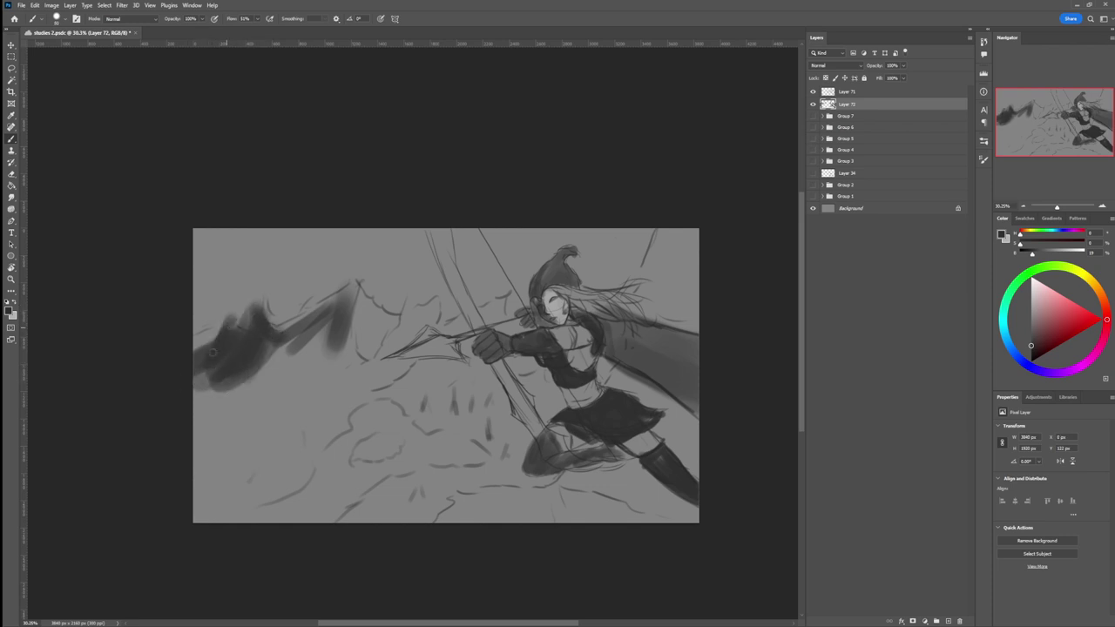
{"action": "mouse_move", "coordinate": [212, 352]}
{"action": "left_mouse_down"}
{"action": "mouse_move", "coordinate": [233, 320]}
{"action": "mouse_move", "coordinate": [278, 324]}
{"action": "mouse_move", "coordinate": [241, 386]}
{"action": "left_mouse_up"}
{"action": "mouse_move", "coordinate": [284, 335]}
{"action": "left_mouse_down"}
{"action": "mouse_move", "coordinate": [264, 373]}
{"action": "mouse_move", "coordinate": [278, 319]}
{"action": "mouse_move", "coordinate": [261, 366]}
{"action": "mouse_move", "coordinate": [326, 304]}
{"action": "mouse_move", "coordinate": [349, 305]}
{"action": "left_mouse_up"}
Step: Shrink the brush by six size steps, shade the right flank of the tallest peak and erase a light ridge line down it
{"action": "key", "text": "bracketleft"}
{"action": "key", "text": "bracketleft"}
{"action": "key", "text": "bracketleft"}
{"action": "key", "text": "bracketleft"}
{"action": "key", "text": "bracketleft"}
{"action": "key", "text": "bracketleft"}
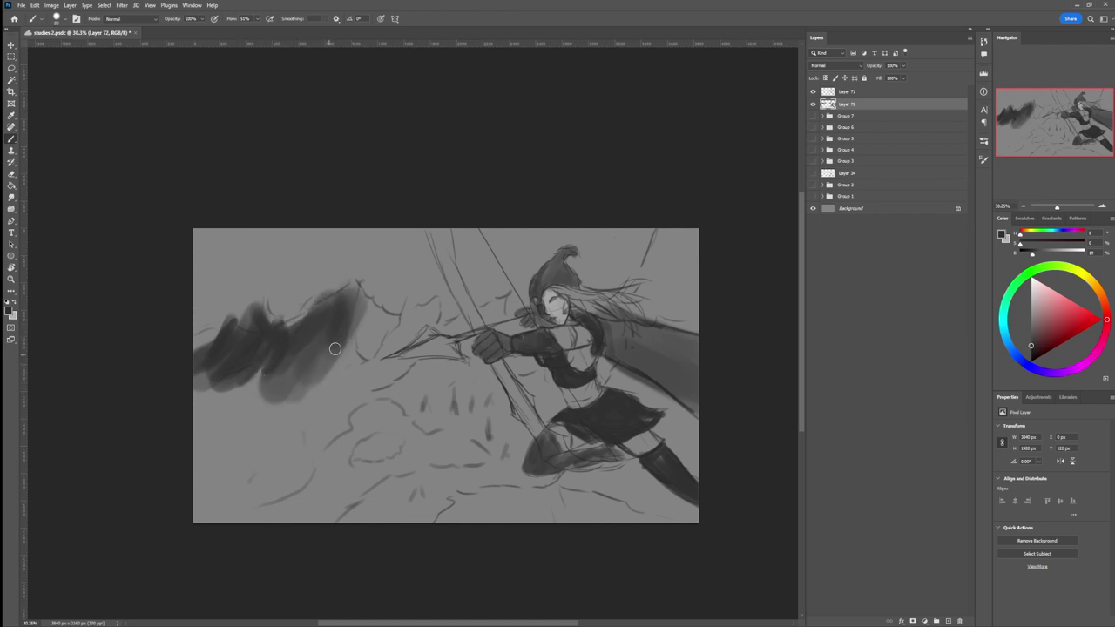
{"action": "mouse_move", "coordinate": [336, 348]}
{"action": "left_mouse_down"}
{"action": "mouse_move", "coordinate": [362, 303]}
{"action": "mouse_move", "coordinate": [366, 325]}
{"action": "mouse_move", "coordinate": [375, 313]}
{"action": "mouse_move", "coordinate": [375, 347]}
{"action": "left_mouse_up"}
{"action": "key", "text": "e"}
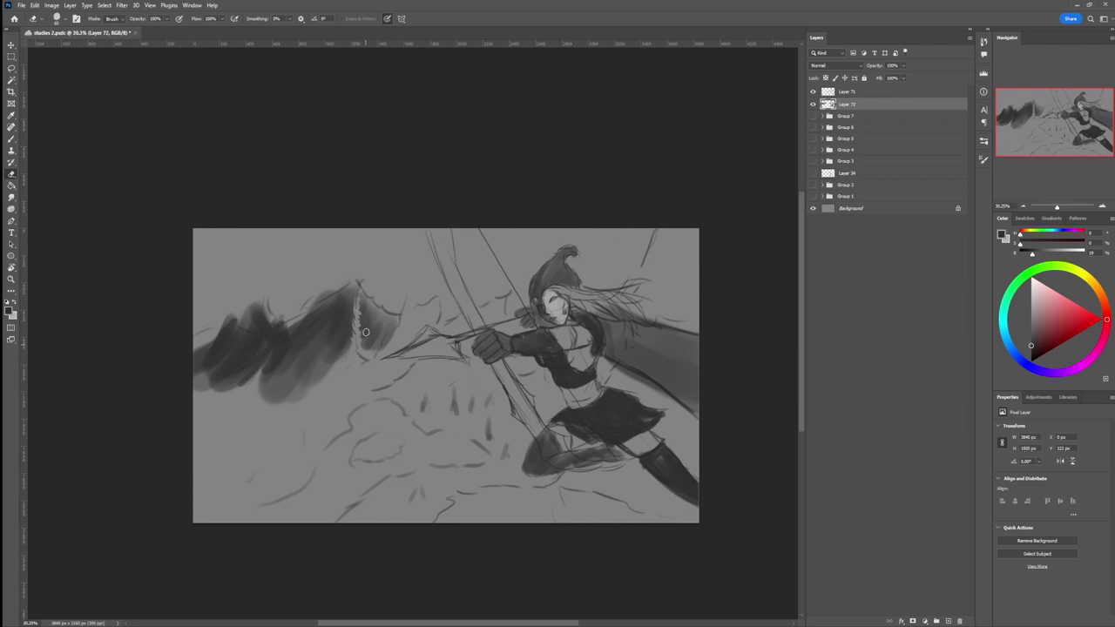
Step: Extend the grey shading over the range towards the bow and across the hills below the peaks
{"action": "key", "text": "b"}
{"action": "mouse_move", "coordinate": [344, 344]}
{"action": "left_mouse_down"}
{"action": "mouse_move", "coordinate": [323, 385]}
{"action": "mouse_move", "coordinate": [342, 405]}
{"action": "left_mouse_up"}
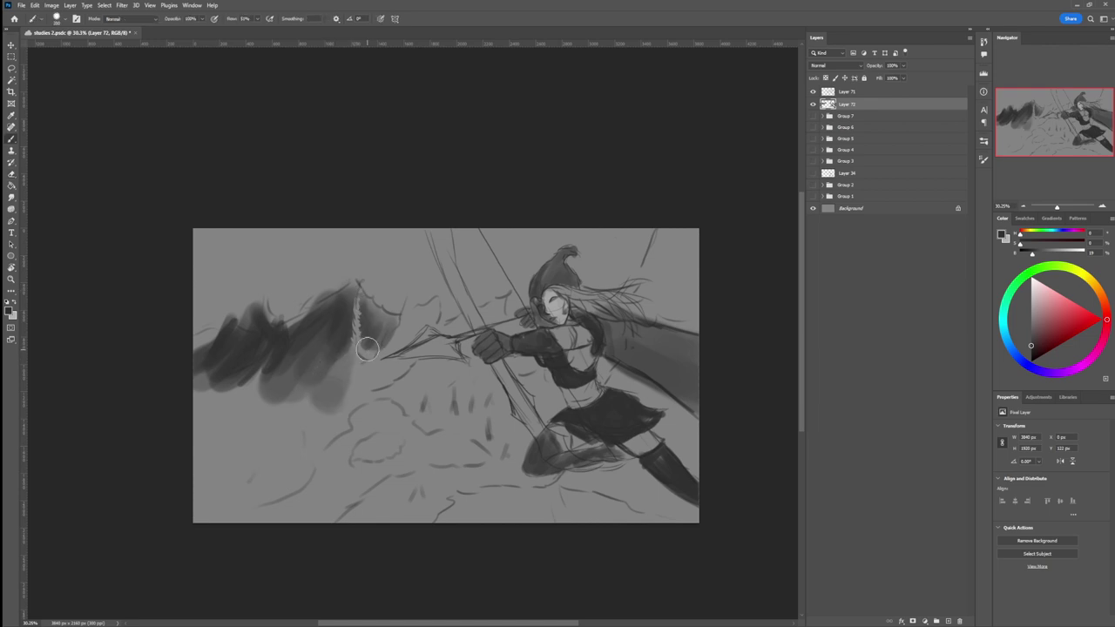
{"action": "mouse_move", "coordinate": [370, 347]}
{"action": "left_mouse_down"}
{"action": "mouse_move", "coordinate": [370, 361]}
{"action": "mouse_move", "coordinate": [406, 306]}
{"action": "mouse_move", "coordinate": [395, 302]}
{"action": "mouse_move", "coordinate": [373, 336]}
{"action": "mouse_move", "coordinate": [446, 312]}
{"action": "mouse_move", "coordinate": [398, 344]}
{"action": "mouse_move", "coordinate": [461, 315]}
{"action": "left_mouse_up"}
{"action": "mouse_move", "coordinate": [378, 381]}
{"action": "left_mouse_down"}
{"action": "mouse_move", "coordinate": [427, 371]}
{"action": "mouse_move", "coordinate": [411, 371]}
{"action": "mouse_move", "coordinate": [425, 403]}
{"action": "mouse_move", "coordinate": [393, 418]}
{"action": "left_mouse_up"}
{"action": "mouse_move", "coordinate": [421, 381]}
{"action": "left_mouse_down"}
{"action": "mouse_move", "coordinate": [315, 415]}
{"action": "mouse_move", "coordinate": [280, 402]}
{"action": "mouse_move", "coordinate": [215, 407]}
{"action": "left_mouse_up"}
Step: Enlarge the brush by six size steps and wash light grey over the lower-left ground and the slope behind the bow
{"action": "key", "text": "bracketright"}
{"action": "key", "text": "bracketright"}
{"action": "key", "text": "bracketright"}
{"action": "key", "text": "bracketright"}
{"action": "key", "text": "bracketright"}
{"action": "key", "text": "bracketright"}
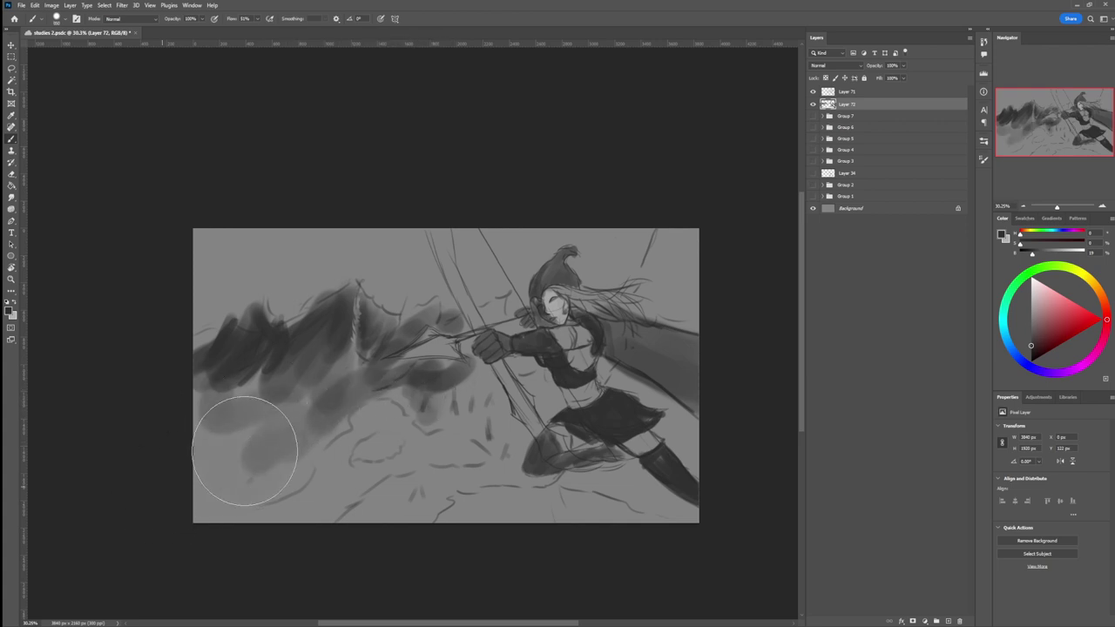
{"action": "left_click_drag", "start_coordinate": [237, 462], "coordinate": [286, 441]}
{"action": "left_click_drag", "start_coordinate": [467, 400], "coordinate": [507, 421]}
Step: Shrink the brush by six size steps and shade the foreground ridge along the canvas's lower edge
{"action": "key", "text": "bracketleft"}
{"action": "key", "text": "bracketleft"}
{"action": "key", "text": "bracketleft"}
{"action": "key", "text": "bracketleft"}
{"action": "key", "text": "bracketleft"}
{"action": "key", "text": "bracketleft"}
{"action": "mouse_move", "coordinate": [459, 493]}
{"action": "left_mouse_down"}
{"action": "mouse_move", "coordinate": [417, 498]}
{"action": "mouse_move", "coordinate": [487, 478]}
{"action": "mouse_move", "coordinate": [360, 520]}
{"action": "mouse_move", "coordinate": [527, 465]}
{"action": "mouse_move", "coordinate": [391, 513]}
{"action": "left_mouse_up"}
Step: Shrink the brush by nine size steps and dab dark tree marks on the slope behind the bow
{"action": "key", "text": "bracketleft"}
{"action": "key", "text": "bracketleft"}
{"action": "key", "text": "bracketleft"}
{"action": "key", "text": "bracketleft"}
{"action": "key", "text": "bracketleft"}
{"action": "key", "text": "bracketleft"}
{"action": "key", "text": "bracketleft"}
{"action": "key", "text": "bracketleft"}
{"action": "key", "text": "bracketleft"}
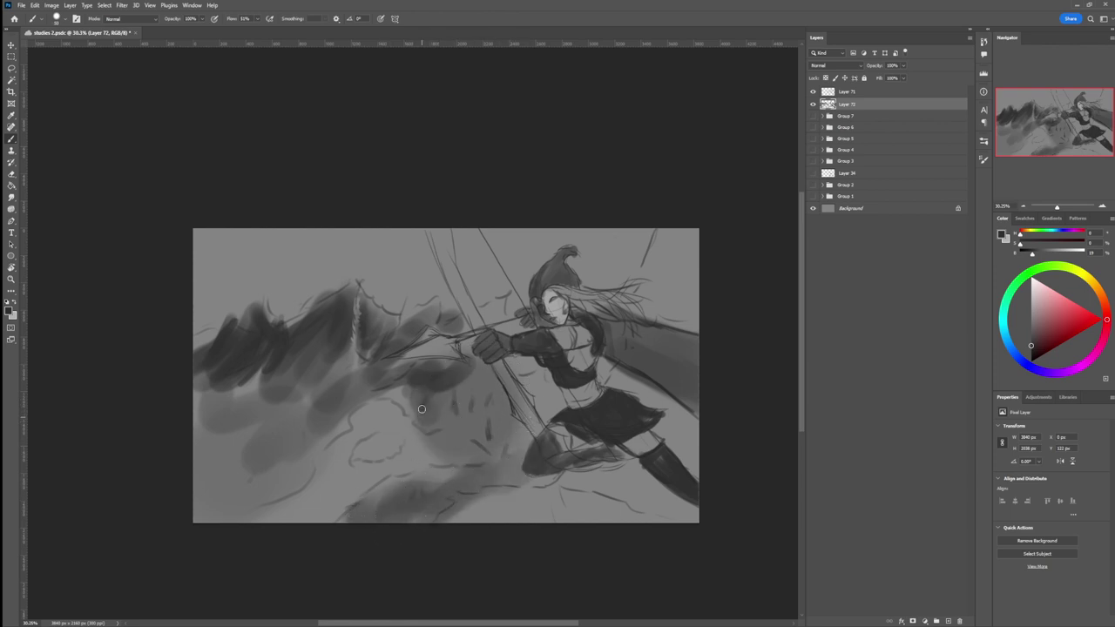
{"action": "mouse_move", "coordinate": [424, 399]}
{"action": "left_mouse_down"}
{"action": "mouse_move", "coordinate": [449, 410]}
{"action": "mouse_move", "coordinate": [454, 397]}
{"action": "mouse_move", "coordinate": [481, 409]}
{"action": "mouse_move", "coordinate": [482, 438]}
{"action": "mouse_move", "coordinate": [488, 423]}
{"action": "mouse_move", "coordinate": [488, 436]}
{"action": "mouse_move", "coordinate": [455, 421]}
{"action": "mouse_move", "coordinate": [506, 432]}
{"action": "left_mouse_up"}
{"action": "left_click_drag", "start_coordinate": [494, 392], "coordinate": [497, 401]}
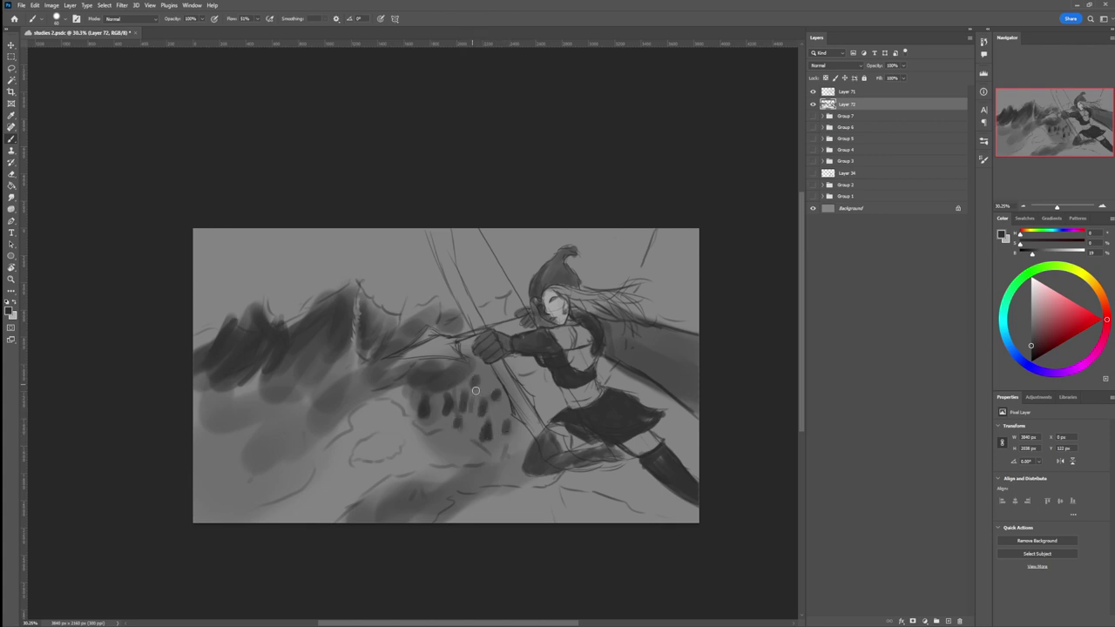
Step: Scatter small dark tree marks across the lower-left hillside
{"action": "mouse_move", "coordinate": [295, 438]}
{"action": "left_mouse_down"}
{"action": "mouse_move", "coordinate": [296, 448]}
{"action": "mouse_move", "coordinate": [274, 434]}
{"action": "mouse_move", "coordinate": [227, 435]}
{"action": "mouse_move", "coordinate": [207, 481]}
{"action": "left_mouse_up"}
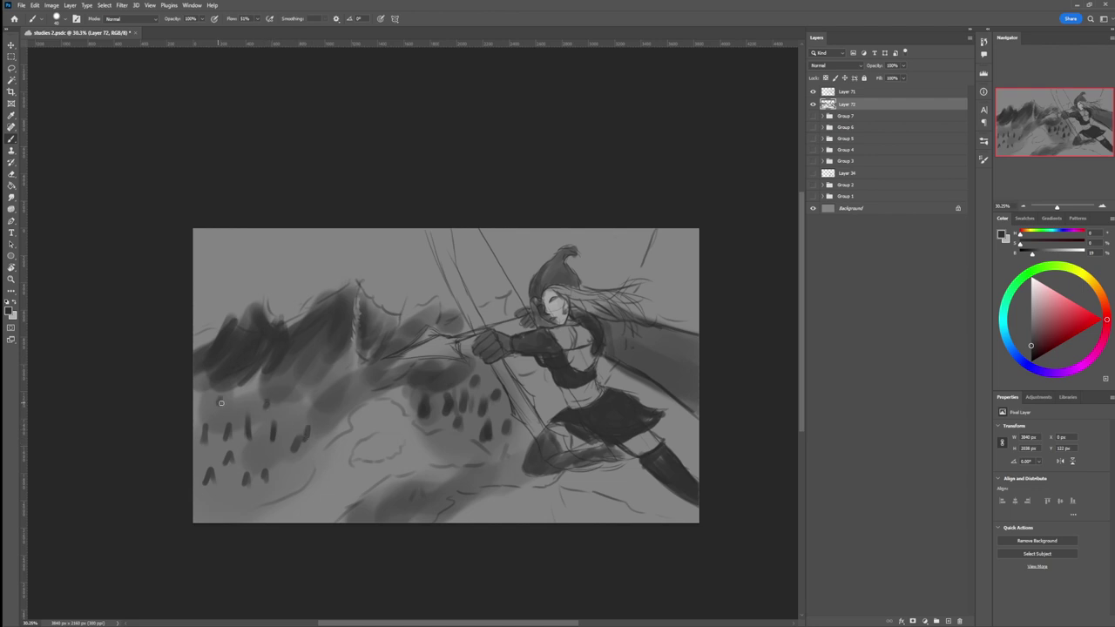
{"action": "left_click_drag", "start_coordinate": [218, 398], "coordinate": [218, 403]}
{"action": "left_click_drag", "start_coordinate": [201, 402], "coordinate": [203, 412]}
Step: Sample the hillside grey, darken it, enlarge the brush by sixteen size steps and sweep soft shading over the upper-left sky
{"action": "left_click", "coordinate": [272, 473], "text": "alt"}
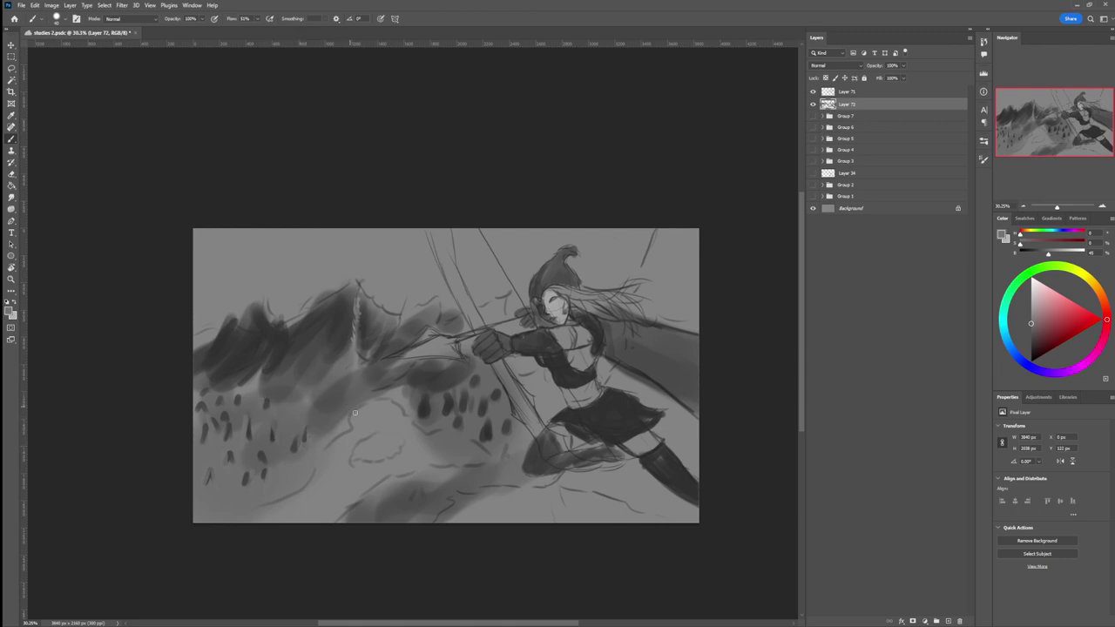
{"action": "key", "text": "ctrl+space"}
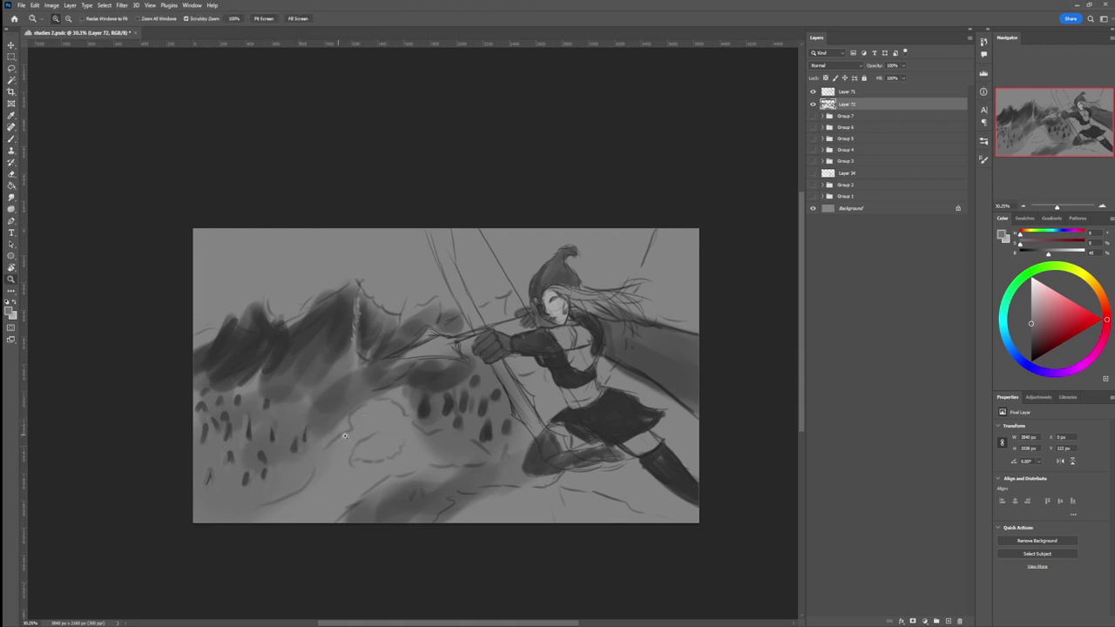
{"action": "left_click_drag", "start_coordinate": [358, 438], "coordinate": [324, 409]}
{"action": "scroll", "coordinate": [402, 445], "scroll_direction": "up", "scroll_amount": 1}
{"action": "key", "text": "b"}
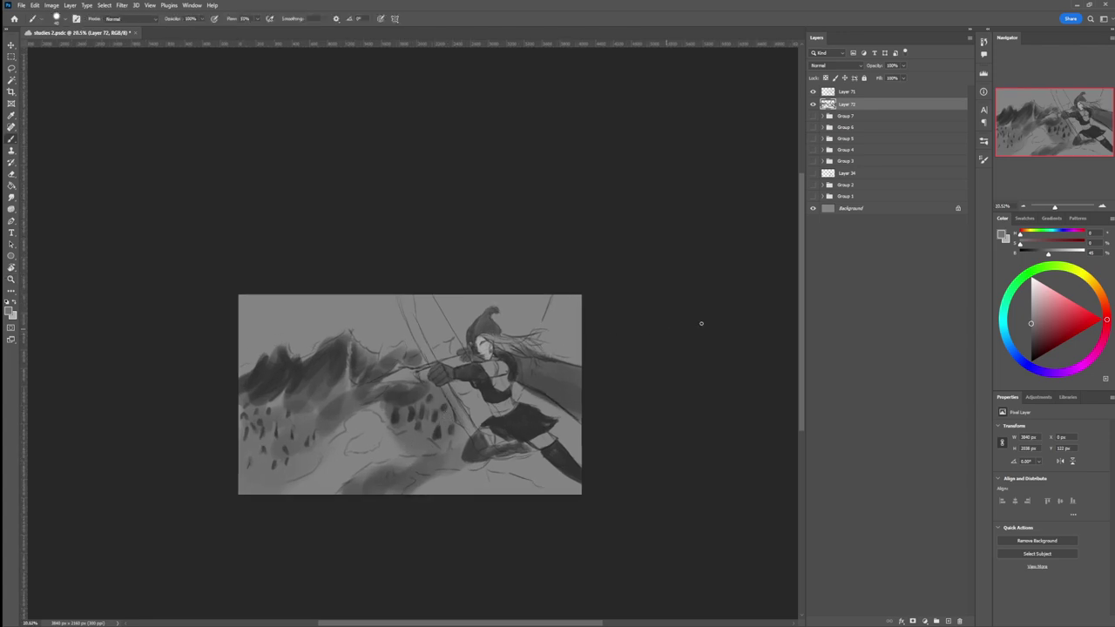
{"action": "left_click_drag", "start_coordinate": [1041, 338], "coordinate": [997, 336]}
{"action": "key", "text": "bracketright"}
{"action": "key", "text": "bracketright"}
{"action": "key", "text": "bracketright"}
{"action": "key", "text": "bracketright"}
{"action": "key", "text": "bracketright"}
{"action": "key", "text": "bracketright"}
{"action": "key", "text": "bracketright"}
{"action": "key", "text": "bracketright"}
{"action": "key", "text": "bracketright"}
{"action": "key", "text": "bracketright"}
{"action": "key", "text": "bracketright"}
{"action": "key", "text": "bracketright"}
{"action": "key", "text": "bracketright"}
{"action": "key", "text": "bracketright"}
{"action": "key", "text": "bracketright"}
{"action": "key", "text": "bracketright"}
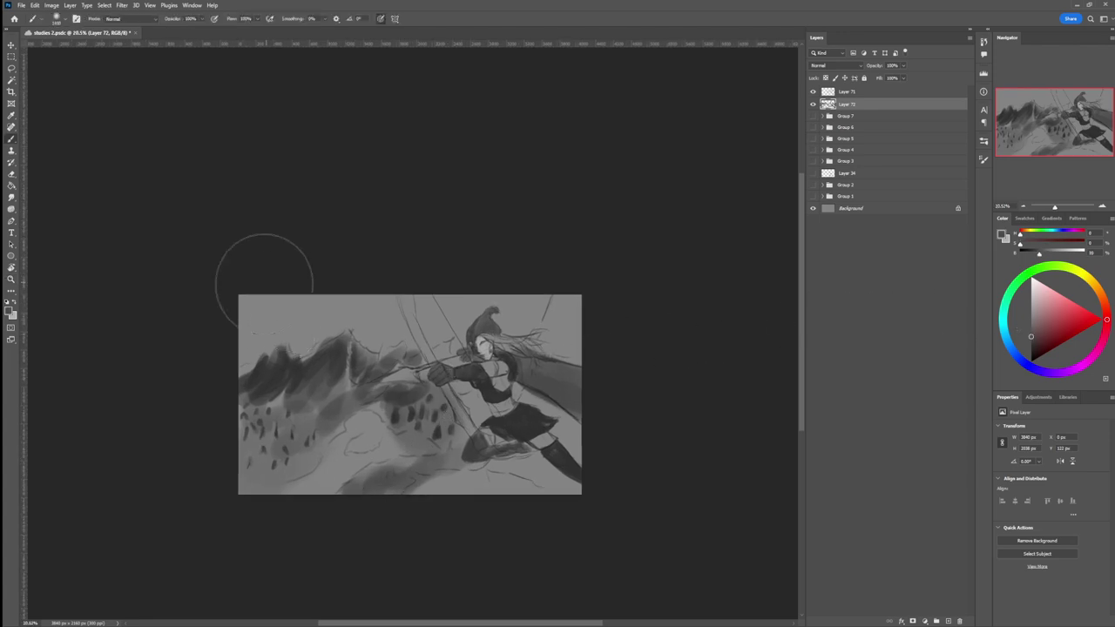
{"action": "mouse_move", "coordinate": [221, 314]}
{"action": "left_mouse_down"}
{"action": "mouse_move", "coordinate": [303, 261]}
{"action": "mouse_move", "coordinate": [293, 276]}
{"action": "mouse_move", "coordinate": [323, 276]}
{"action": "mouse_move", "coordinate": [297, 321]}
{"action": "mouse_move", "coordinate": [288, 308]}
{"action": "left_mouse_up"}
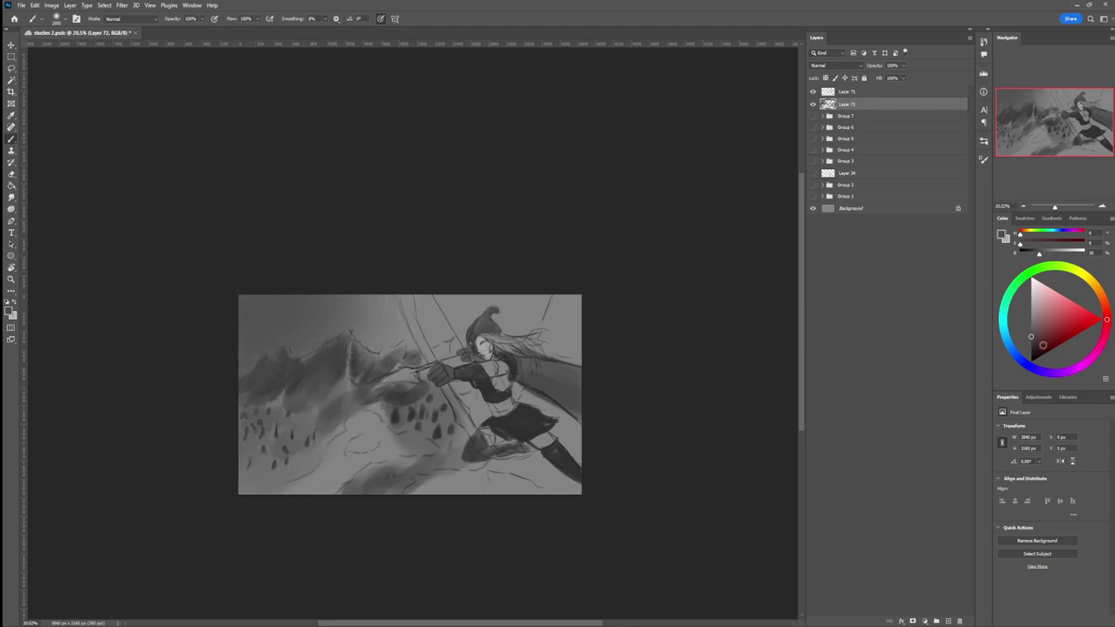
Step: Undo the last two sky strokes, pick near-black, re-shade the upper-left corner of the sky and enlarge the brush by eight size steps
{"action": "key", "text": "ctrl+z"}
{"action": "key", "text": "ctrl+z"}
{"action": "left_click", "coordinate": [1032, 355]}
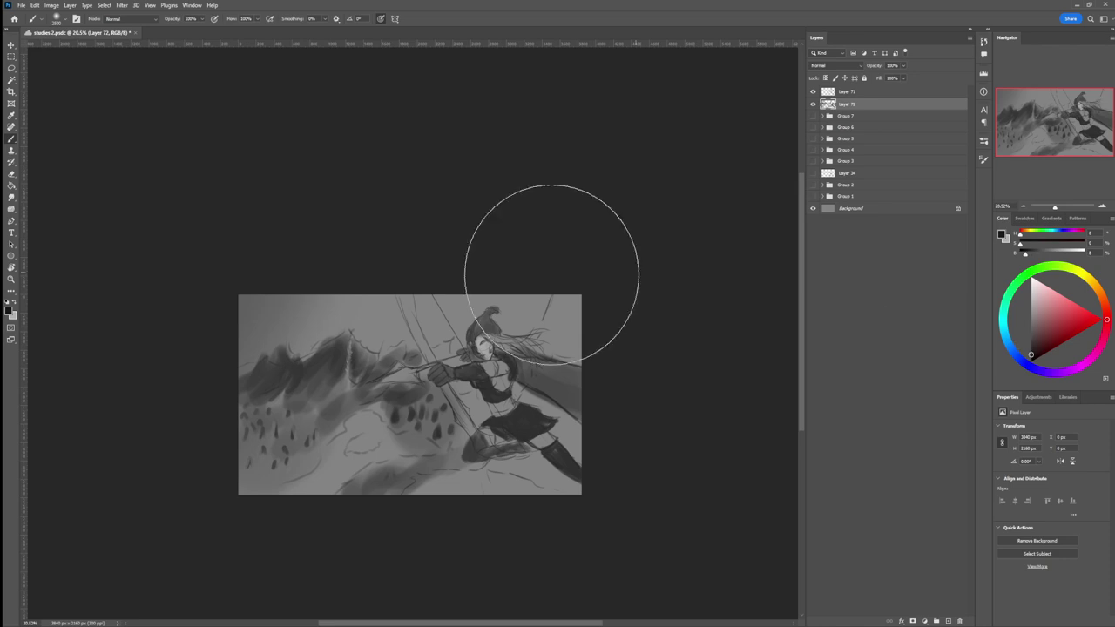
{"action": "mouse_move", "coordinate": [251, 299]}
{"action": "left_mouse_down"}
{"action": "mouse_move", "coordinate": [318, 266]}
{"action": "mouse_move", "coordinate": [266, 363]}
{"action": "left_mouse_up"}
{"action": "key", "text": "bracketright"}
{"action": "key", "text": "bracketright"}
{"action": "key", "text": "bracketright"}
{"action": "key", "text": "bracketright"}
{"action": "key", "text": "bracketright"}
{"action": "key", "text": "bracketright"}
{"action": "key", "text": "bracketright"}
{"action": "key", "text": "bracketright"}
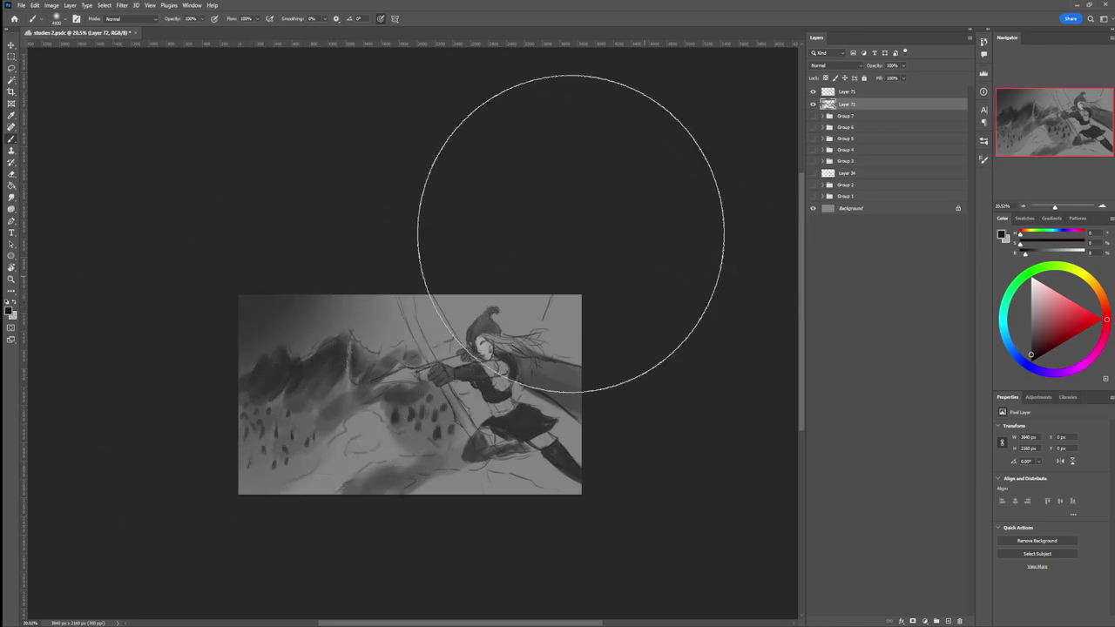
Step: With a smaller, reduced-flow brush, block dark shading down the canvas's right edge behind the archer and across the ground beneath her leg
{"action": "key", "text": "bracketleft"}
{"action": "key", "text": "bracketleft"}
{"action": "key", "text": "bracketleft"}
{"action": "key", "text": "bracketleft"}
{"action": "key", "text": "bracketleft"}
{"action": "key", "text": "bracketleft"}
{"action": "key", "text": "bracketleft"}
{"action": "key", "text": "bracketleft"}
{"action": "key", "text": "bracketleft"}
{"action": "key", "text": "bracketleft"}
{"action": "key", "text": "bracketleft"}
{"action": "key", "text": "bracketleft"}
{"action": "key", "text": "bracketleft"}
{"action": "key", "text": "bracketleft"}
{"action": "key", "text": "bracketleft"}
{"action": "key", "text": "bracketleft"}
{"action": "key", "text": "bracketleft"}
{"action": "key", "text": "bracketleft"}
{"action": "key", "text": "bracketleft"}
{"action": "key", "text": "bracketleft"}
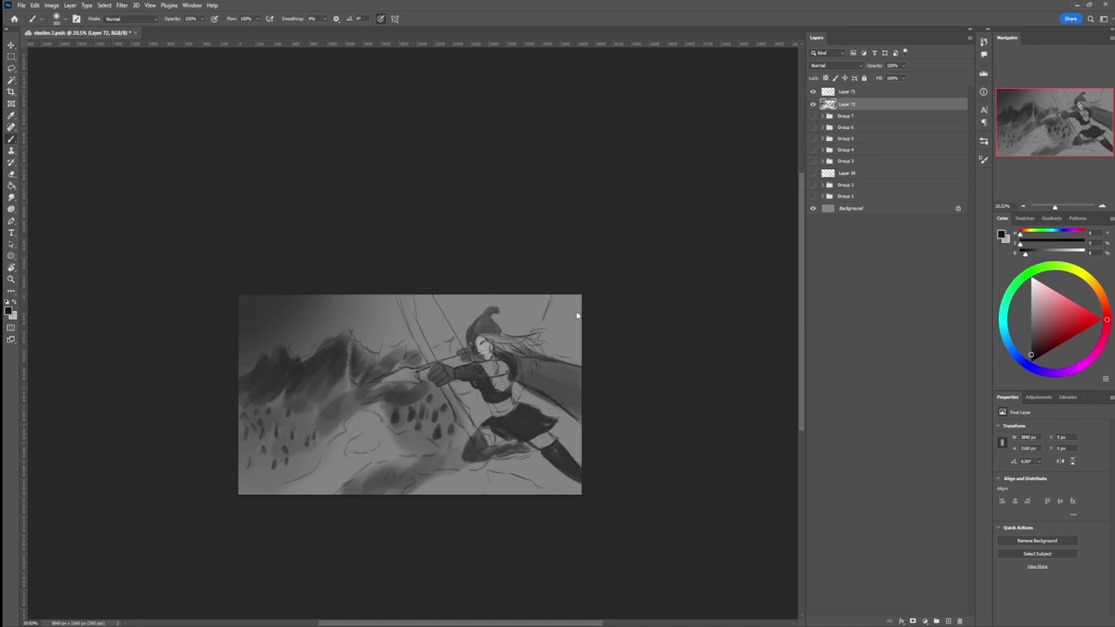
{"action": "key", "text": "bracketright"}
{"action": "key", "text": "bracketright"}
{"action": "key", "text": "bracketright"}
{"action": "key", "text": "bracketright"}
{"action": "key", "text": "bracketright"}
{"action": "key", "text": "bracketright"}
{"action": "key", "text": "bracketright"}
{"action": "key", "text": "bracketright"}
{"action": "key", "text": "shift+5"}
{"action": "left_click_drag", "start_coordinate": [583, 278], "coordinate": [533, 385]}
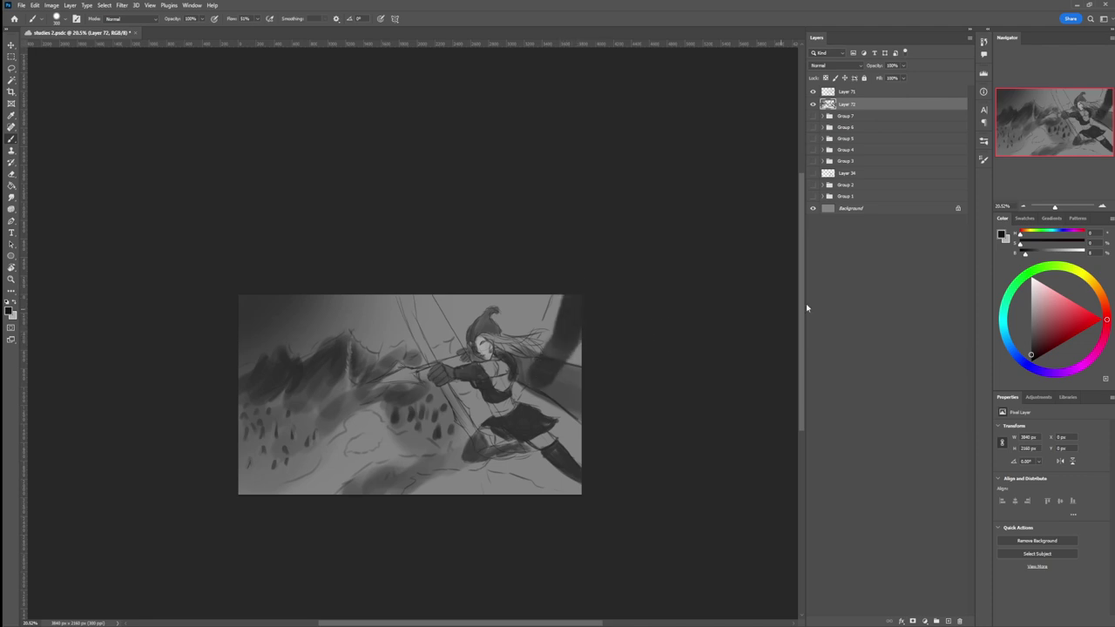
{"action": "key", "text": "ctrl+z"}
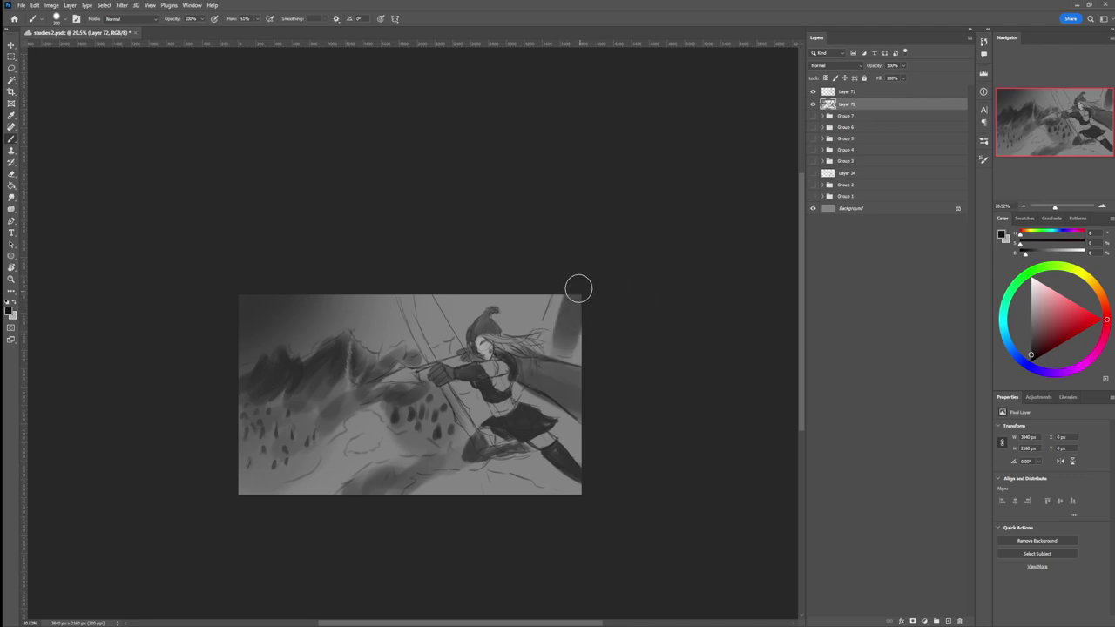
{"action": "mouse_move", "coordinate": [579, 287]}
{"action": "left_mouse_down"}
{"action": "mouse_move", "coordinate": [557, 358]}
{"action": "mouse_move", "coordinate": [571, 375]}
{"action": "mouse_move", "coordinate": [562, 436]}
{"action": "mouse_move", "coordinate": [579, 434]}
{"action": "mouse_move", "coordinate": [576, 461]}
{"action": "mouse_move", "coordinate": [547, 475]}
{"action": "mouse_move", "coordinate": [503, 466]}
{"action": "mouse_move", "coordinate": [551, 471]}
{"action": "mouse_move", "coordinate": [567, 488]}
{"action": "mouse_move", "coordinate": [502, 471]}
{"action": "mouse_move", "coordinate": [495, 503]}
{"action": "left_mouse_up"}
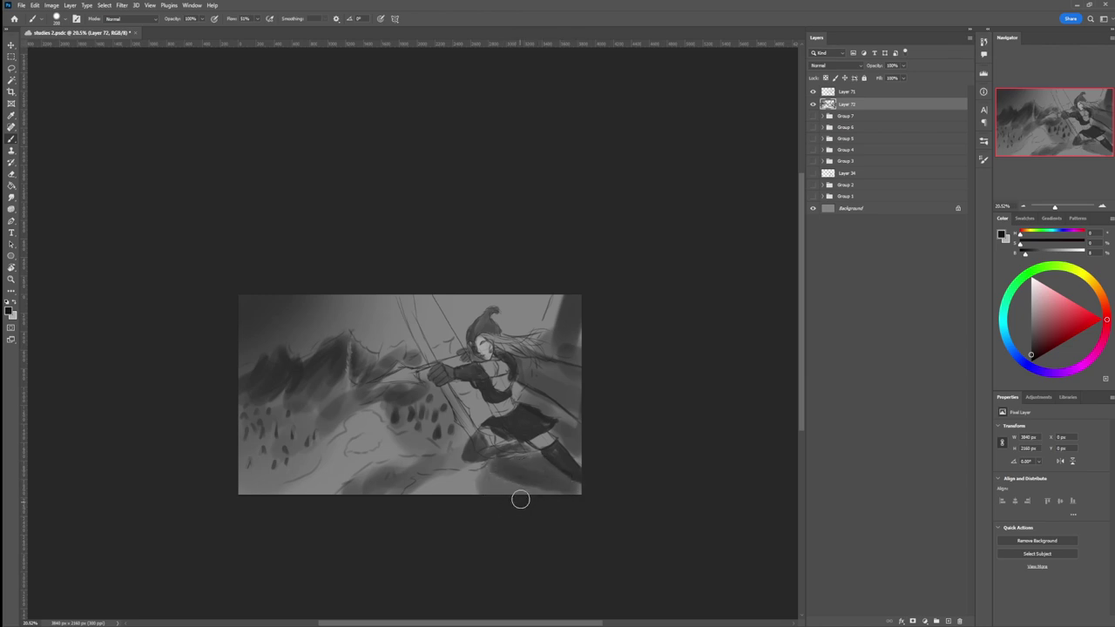
Step: Paint a light patch on the ground beneath the archer's knee, and a winding light path across the lower foreground on a new top layer
{"action": "left_click", "coordinate": [451, 453], "text": "alt"}
{"action": "mouse_move", "coordinate": [454, 479]}
{"action": "left_mouse_down"}
{"action": "mouse_move", "coordinate": [420, 486]}
{"action": "mouse_move", "coordinate": [463, 488]}
{"action": "mouse_move", "coordinate": [480, 475]}
{"action": "mouse_move", "coordinate": [442, 489]}
{"action": "left_mouse_up"}
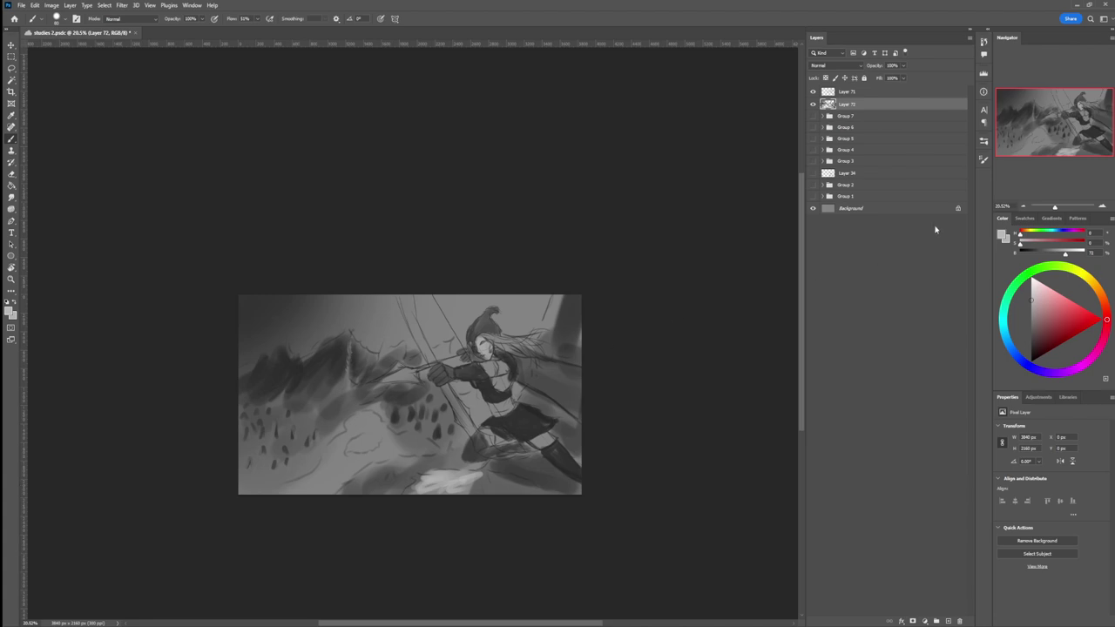
{"action": "left_click", "coordinate": [847, 93]}
{"action": "key", "text": "ctrl+shift+alt+n"}
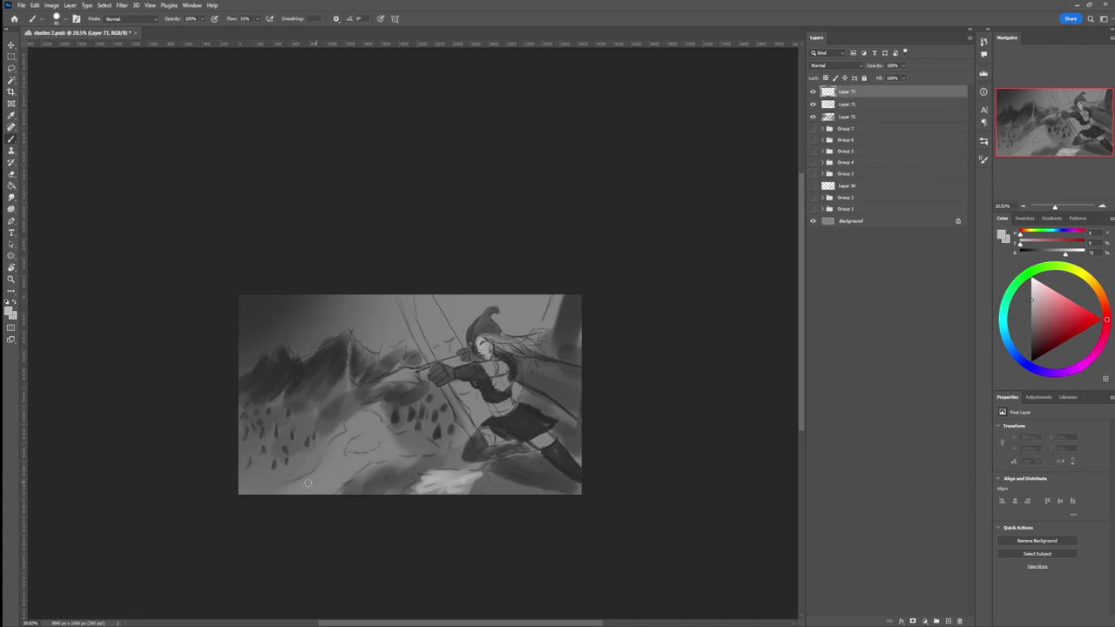
{"action": "mouse_move", "coordinate": [273, 492]}
{"action": "left_mouse_down"}
{"action": "mouse_move", "coordinate": [362, 418]}
{"action": "mouse_move", "coordinate": [430, 450]}
{"action": "mouse_move", "coordinate": [388, 448]}
{"action": "mouse_move", "coordinate": [418, 452]}
{"action": "mouse_move", "coordinate": [349, 468]}
{"action": "mouse_move", "coordinate": [334, 457]}
{"action": "mouse_move", "coordinate": [351, 456]}
{"action": "mouse_move", "coordinate": [292, 499]}
{"action": "mouse_move", "coordinate": [335, 474]}
{"action": "mouse_move", "coordinate": [331, 493]}
{"action": "mouse_move", "coordinate": [344, 477]}
{"action": "mouse_move", "coordinate": [328, 494]}
{"action": "mouse_move", "coordinate": [302, 478]}
{"action": "mouse_move", "coordinate": [265, 490]}
{"action": "mouse_move", "coordinate": [336, 463]}
{"action": "left_mouse_up"}
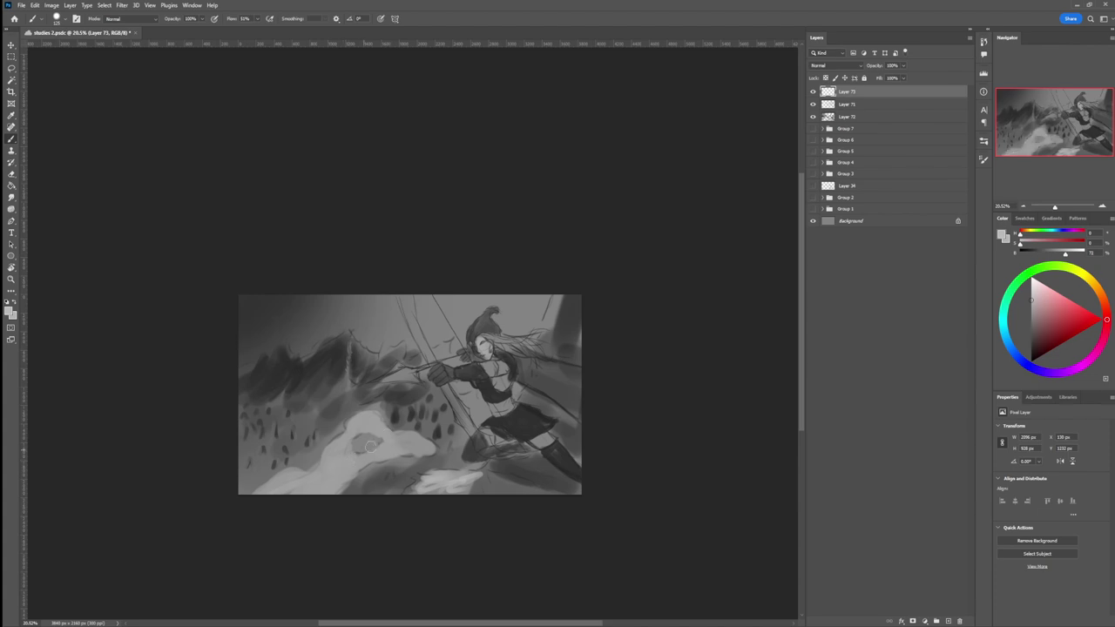
Step: Sample the dark hillside grey, check the value layer by toggling its visibility, and add a new layer beneath it
{"action": "left_click", "coordinate": [407, 401], "text": "alt"}
{"action": "left_click", "coordinate": [812, 116]}
{"action": "left_click", "coordinate": [813, 116]}
{"action": "left_click", "coordinate": [850, 117]}
{"action": "left_click", "coordinate": [850, 131]}
{"action": "key", "text": "ctrl+alt+shift+n"}
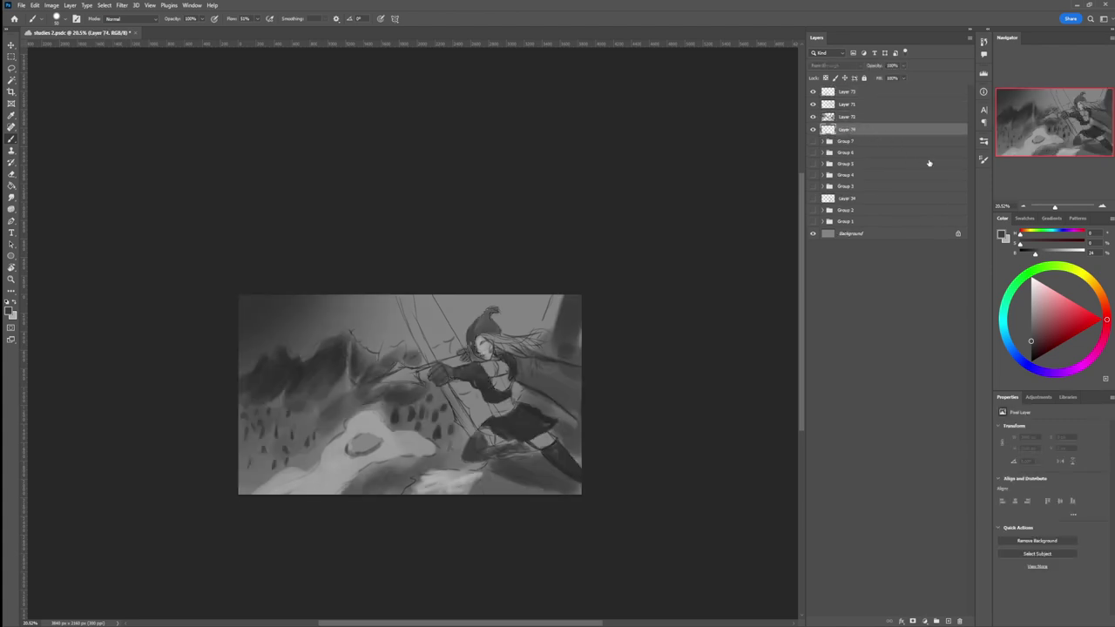
Step: Pick a light grey, switch to the previous brush, enlarge it by twenty size steps and dab a soft glow behind the archer's head
{"action": "left_click_drag", "start_coordinate": [1033, 303], "coordinate": [1005, 287]}
{"action": "key", "text": "comma"}
{"action": "key", "text": "bracketright"}
{"action": "key", "text": "bracketright"}
{"action": "key", "text": "bracketright"}
{"action": "key", "text": "bracketright"}
{"action": "key", "text": "bracketright"}
{"action": "key", "text": "bracketright"}
{"action": "key", "text": "bracketright"}
{"action": "key", "text": "bracketright"}
{"action": "key", "text": "bracketright"}
{"action": "key", "text": "bracketright"}
{"action": "key", "text": "bracketright"}
{"action": "key", "text": "bracketright"}
{"action": "key", "text": "bracketright"}
{"action": "key", "text": "bracketright"}
{"action": "key", "text": "bracketright"}
{"action": "key", "text": "bracketright"}
{"action": "key", "text": "bracketright"}
{"action": "key", "text": "bracketright"}
{"action": "key", "text": "bracketright"}
{"action": "key", "text": "bracketright"}
{"action": "left_click", "coordinate": [480, 357]}
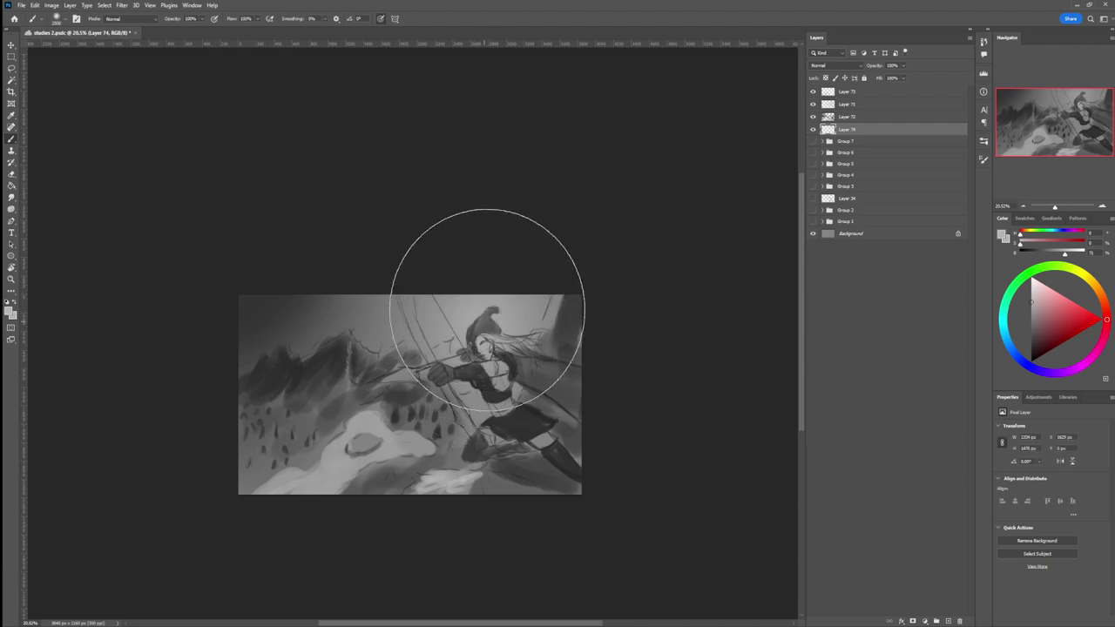
Step: Enlarge the brush by eleven size steps and sweep the light glow down behind the archer's body and bow
{"action": "key", "text": "bracketright"}
{"action": "key", "text": "bracketright"}
{"action": "key", "text": "bracketright"}
{"action": "key", "text": "bracketright"}
{"action": "key", "text": "bracketright"}
{"action": "key", "text": "bracketright"}
{"action": "key", "text": "bracketright"}
{"action": "key", "text": "bracketright"}
{"action": "key", "text": "bracketright"}
{"action": "key", "text": "bracketright"}
{"action": "key", "text": "bracketright"}
{"action": "mouse_move", "coordinate": [506, 316]}
{"action": "left_mouse_down"}
{"action": "mouse_move", "coordinate": [518, 256]}
{"action": "mouse_move", "coordinate": [490, 311]}
{"action": "mouse_move", "coordinate": [483, 404]}
{"action": "mouse_move", "coordinate": [463, 433]}
{"action": "left_mouse_up"}
Step: Select the top layer, shrink the brush by thirteen size steps and lasso the outline of the bow's upper limb
{"action": "key", "text": "z"}
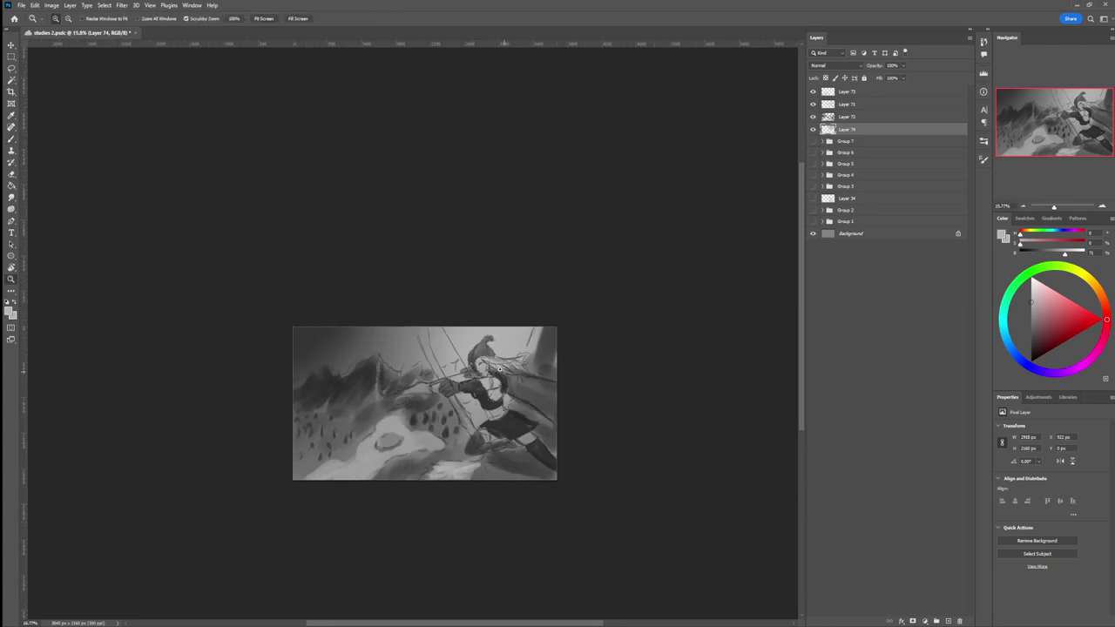
{"action": "left_click_drag", "start_coordinate": [488, 383], "coordinate": [517, 381]}
{"action": "key", "text": "b"}
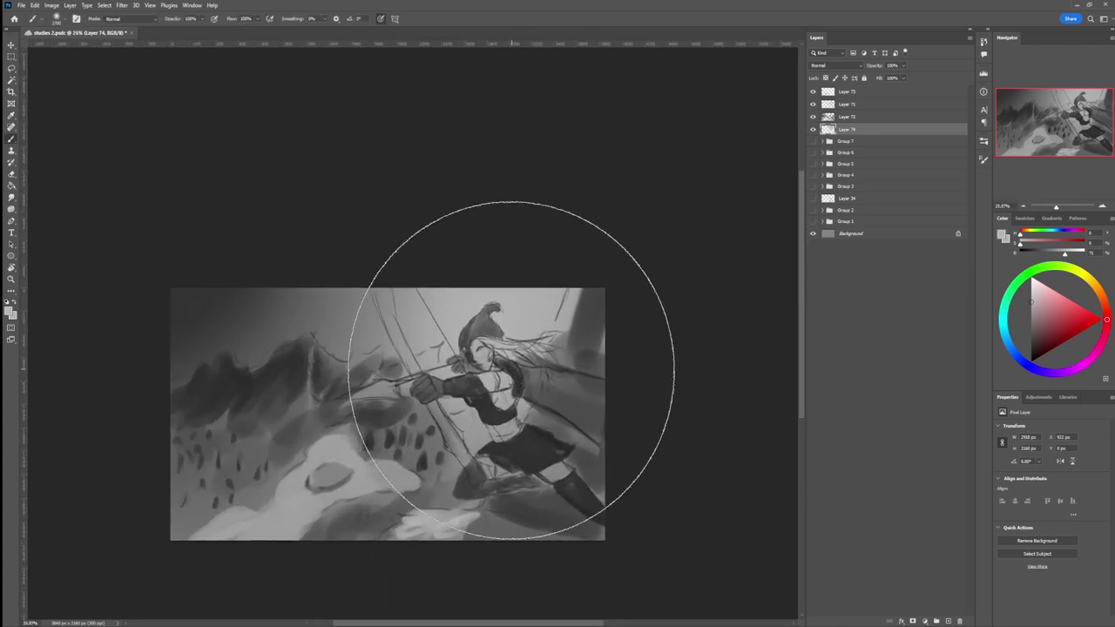
{"action": "left_click", "coordinate": [856, 93]}
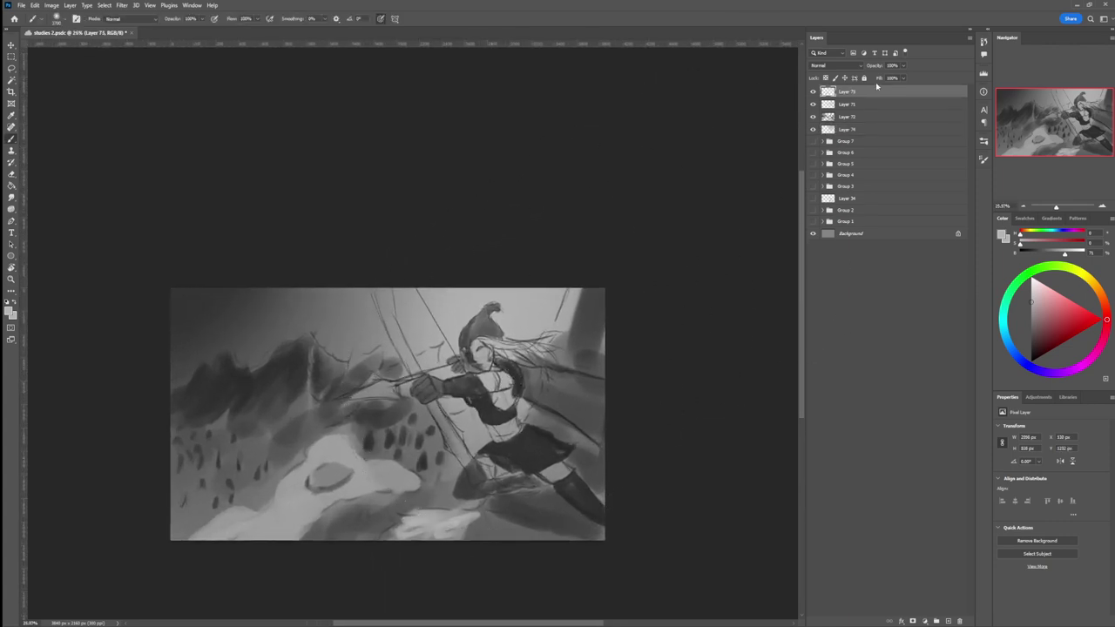
{"action": "key", "text": "bracketleft"}
{"action": "key", "text": "bracketleft"}
{"action": "key", "text": "bracketleft"}
{"action": "key", "text": "bracketleft"}
{"action": "key", "text": "bracketleft"}
{"action": "key", "text": "bracketleft"}
{"action": "key", "text": "bracketleft"}
{"action": "key", "text": "bracketleft"}
{"action": "key", "text": "bracketleft"}
{"action": "key", "text": "bracketleft"}
{"action": "key", "text": "bracketleft"}
{"action": "key", "text": "bracketleft"}
{"action": "key", "text": "bracketleft"}
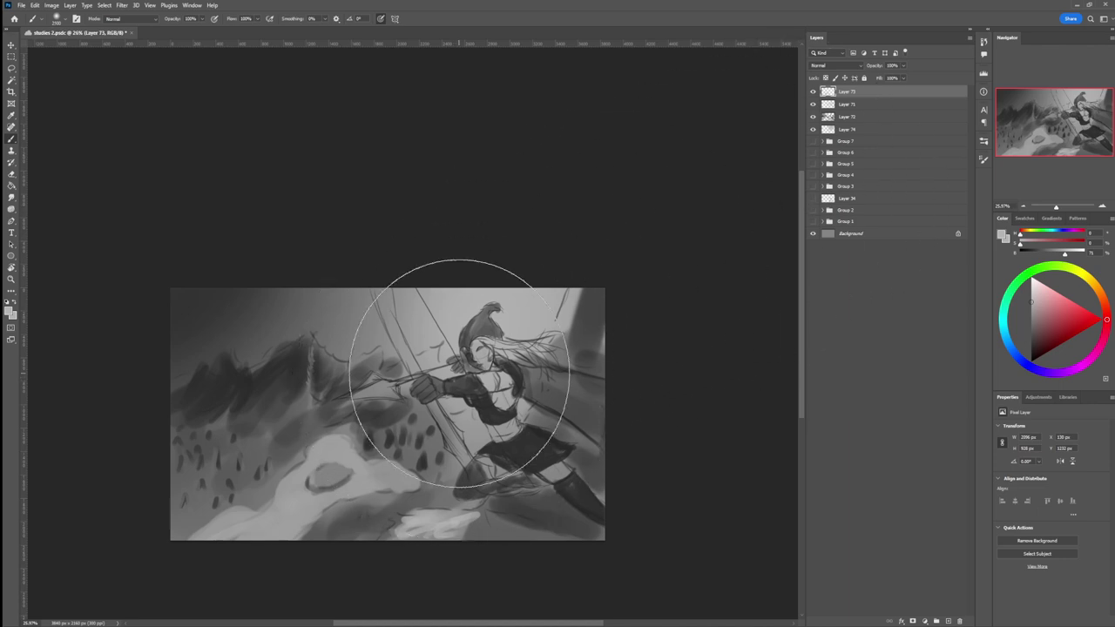
{"action": "key", "text": "l"}
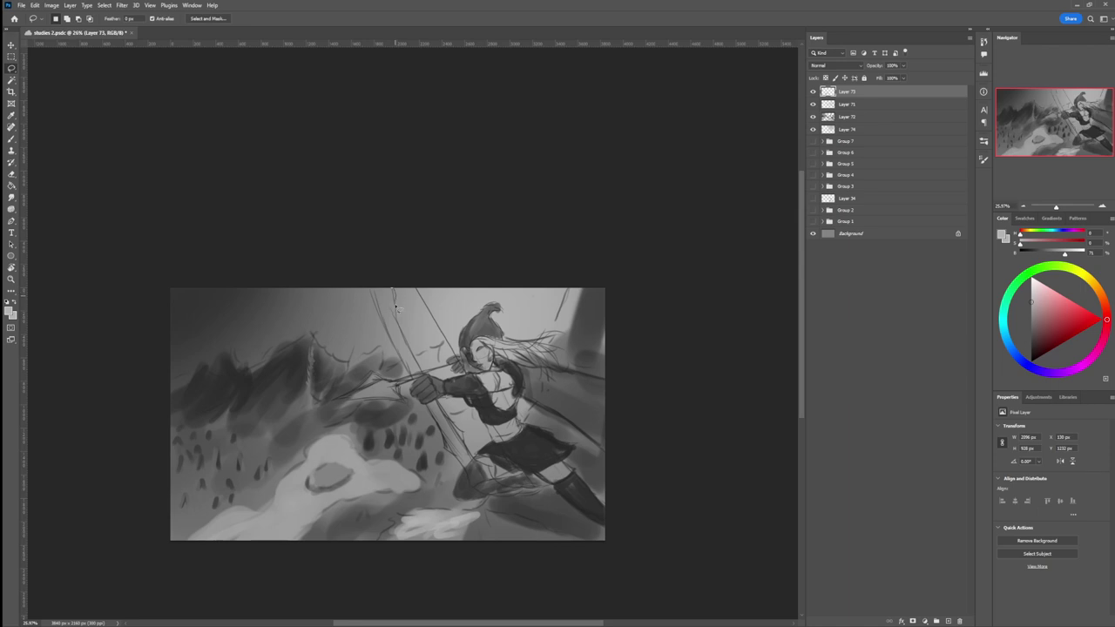
{"action": "mouse_move", "coordinate": [396, 308]}
{"action": "left_mouse_down"}
{"action": "mouse_move", "coordinate": [420, 383]}
{"action": "mouse_move", "coordinate": [384, 319]}
{"action": "mouse_move", "coordinate": [375, 285]}
{"action": "mouse_move", "coordinate": [396, 282]}
{"action": "left_mouse_up"}
{"action": "key", "text": "b"}
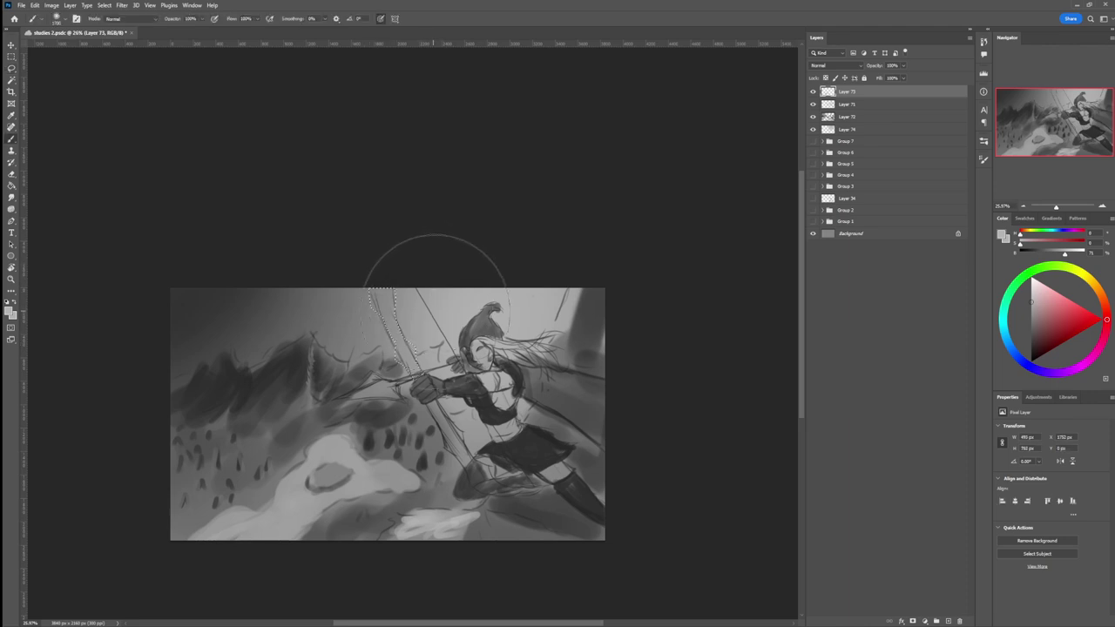
Step: Set a mid grey of 40% brightness, enlarge the brush by six size steps and fill the selected upper bow limb
{"action": "left_click", "coordinate": [1032, 327]}
{"action": "key", "text": "bracketright"}
{"action": "key", "text": "bracketright"}
{"action": "key", "text": "bracketright"}
{"action": "key", "text": "bracketright"}
{"action": "key", "text": "bracketright"}
{"action": "key", "text": "bracketright"}
{"action": "mouse_move", "coordinate": [421, 387]}
{"action": "left_mouse_down"}
{"action": "mouse_move", "coordinate": [396, 307]}
{"action": "mouse_move", "coordinate": [433, 398]}
{"action": "left_mouse_up"}
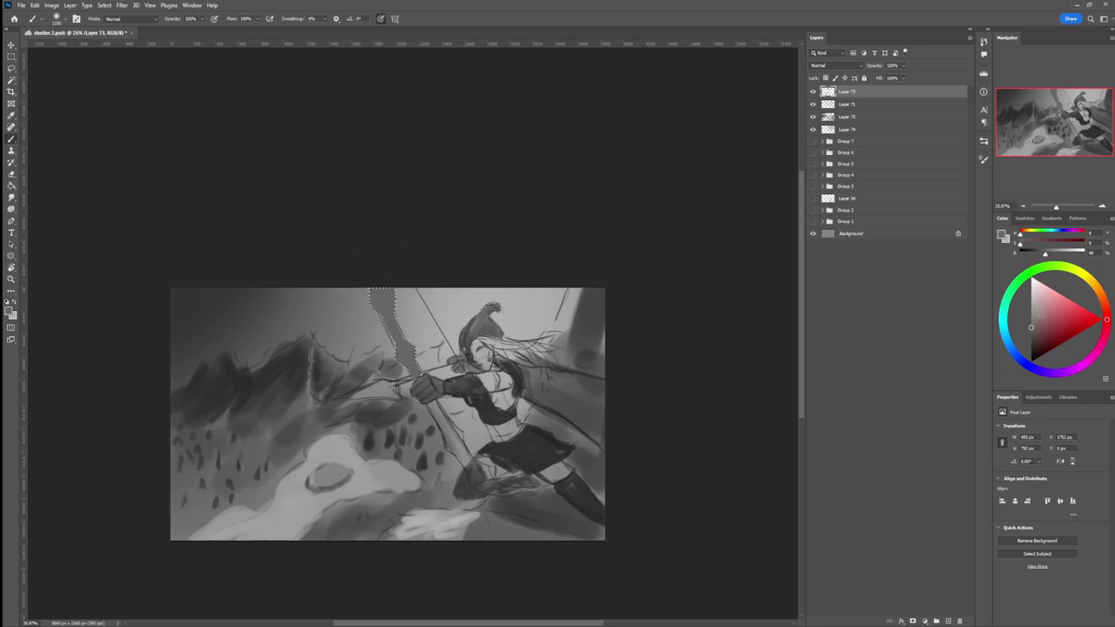
Step: Pick a light grey, shrink the brush by nine size steps and stroke the left edge near the bow limb's top
{"action": "left_click", "coordinate": [1032, 298]}
{"action": "key", "text": "bracketleft"}
{"action": "key", "text": "bracketleft"}
{"action": "key", "text": "bracketleft"}
{"action": "key", "text": "bracketleft"}
{"action": "key", "text": "bracketleft"}
{"action": "key", "text": "bracketleft"}
{"action": "key", "text": "bracketleft"}
{"action": "key", "text": "bracketleft"}
{"action": "key", "text": "bracketleft"}
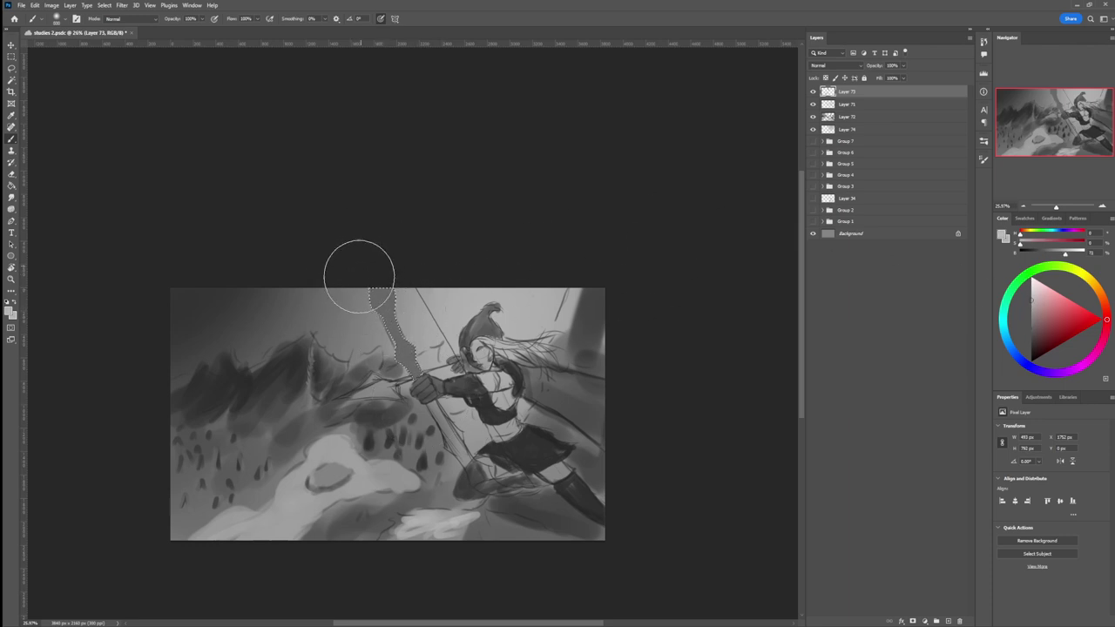
{"action": "left_click_drag", "start_coordinate": [373, 289], "coordinate": [384, 314]}
Step: Set the grey to 81% brightness, enlarge the brush gradually and lay soft highlights along both edges of the selected bow limb
{"action": "left_click", "coordinate": [1032, 293]}
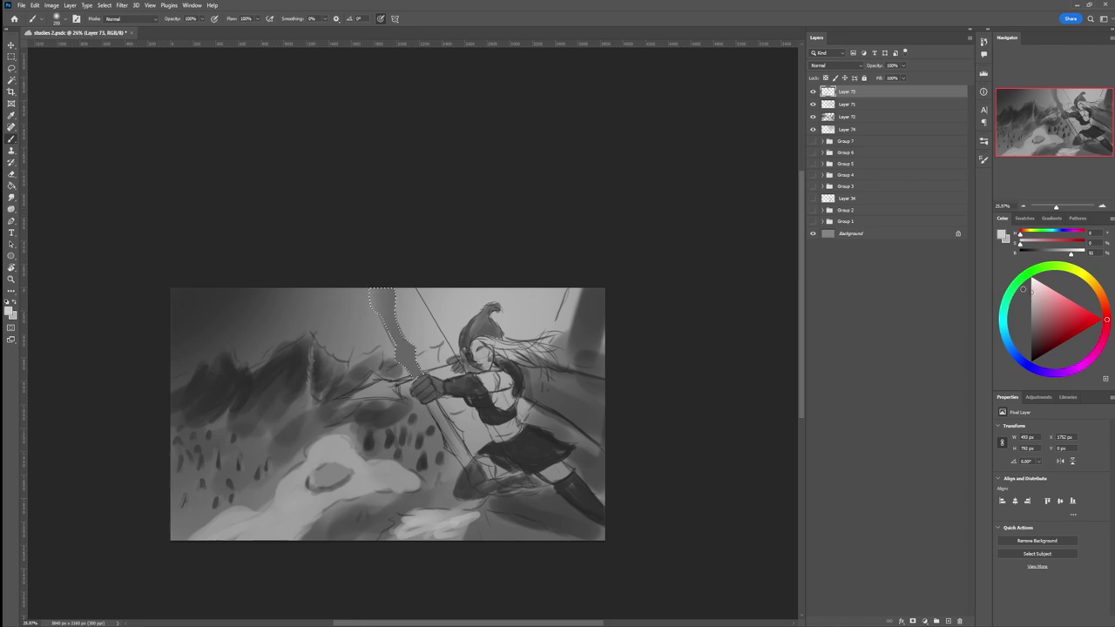
{"action": "left_click_drag", "start_coordinate": [369, 270], "coordinate": [385, 303]}
{"action": "key", "text": "bracketright"}
{"action": "key", "text": "bracketright"}
{"action": "key", "text": "bracketright"}
{"action": "left_click_drag", "start_coordinate": [391, 355], "coordinate": [422, 394]}
{"action": "key", "text": "bracketright"}
{"action": "key", "text": "bracketright"}
{"action": "key", "text": "bracketright"}
{"action": "key", "text": "bracketright"}
{"action": "key", "text": "bracketright"}
{"action": "key", "text": "bracketright"}
{"action": "left_click_drag", "start_coordinate": [371, 322], "coordinate": [380, 341]}
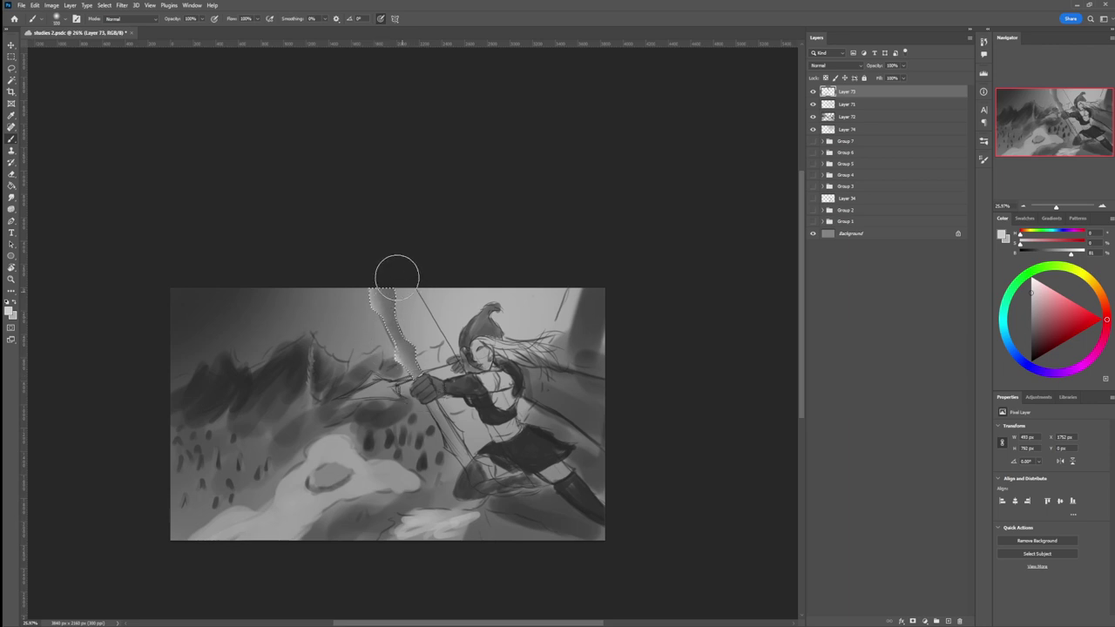
{"action": "left_click_drag", "start_coordinate": [412, 305], "coordinate": [420, 384]}
Step: Pick a dark grey, shrink the brush by four size steps and paint dark shading lines down the selected bow limb
{"action": "left_click", "coordinate": [1017, 333]}
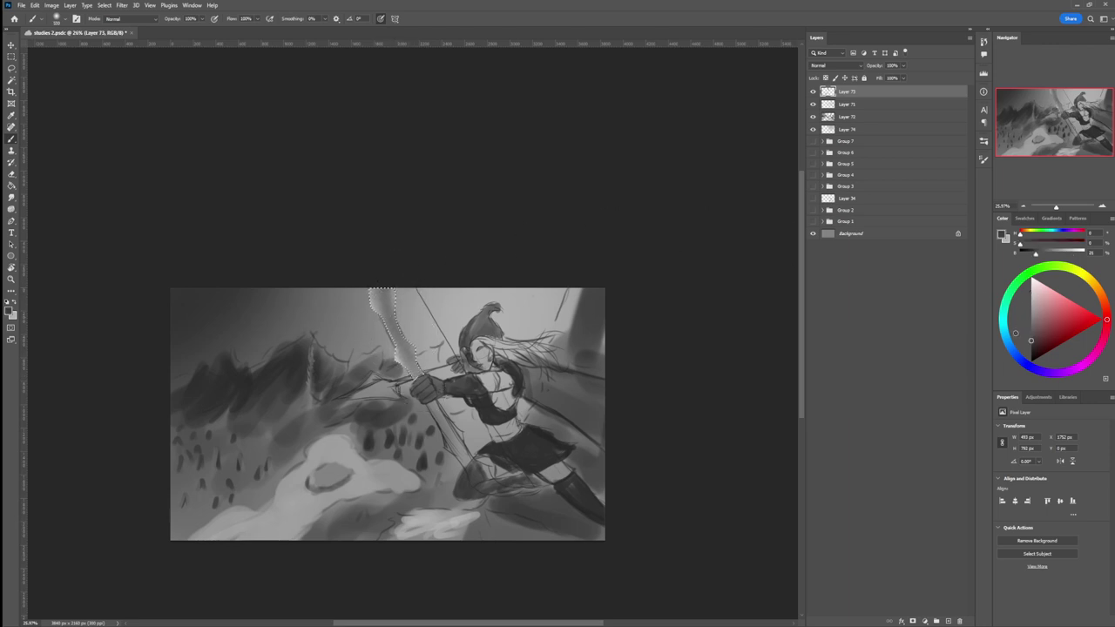
{"action": "key", "text": "bracketleft"}
{"action": "key", "text": "bracketleft"}
{"action": "key", "text": "bracketleft"}
{"action": "key", "text": "bracketleft"}
{"action": "left_click_drag", "start_coordinate": [373, 293], "coordinate": [391, 330]}
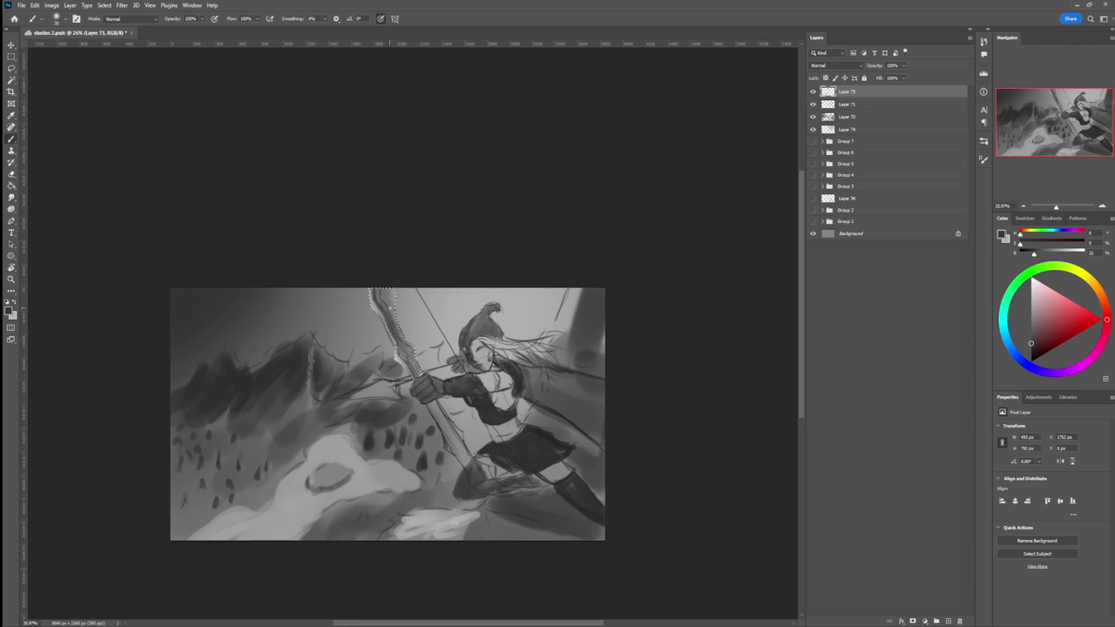
Step: Set a light grey of 78% brightness, enlarge the brush by six size steps, brighten the bow limb's right edge and clear the selection
{"action": "left_click", "coordinate": [1031, 302]}
{"action": "left_click", "coordinate": [1031, 296]}
{"action": "key", "text": "]"}
{"action": "key", "text": "]"}
{"action": "key", "text": "]"}
{"action": "key", "text": "]"}
{"action": "key", "text": "]"}
{"action": "key", "text": "]"}
{"action": "left_click_drag", "start_coordinate": [427, 364], "coordinate": [395, 298]}
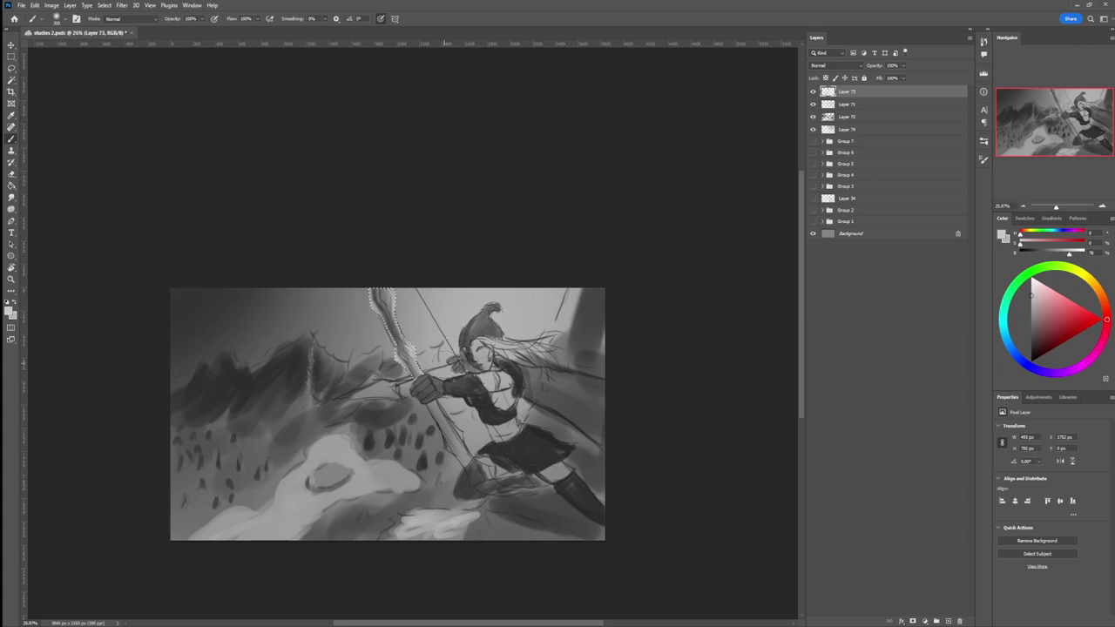
{"action": "key", "text": "l"}
{"action": "key", "text": "z"}
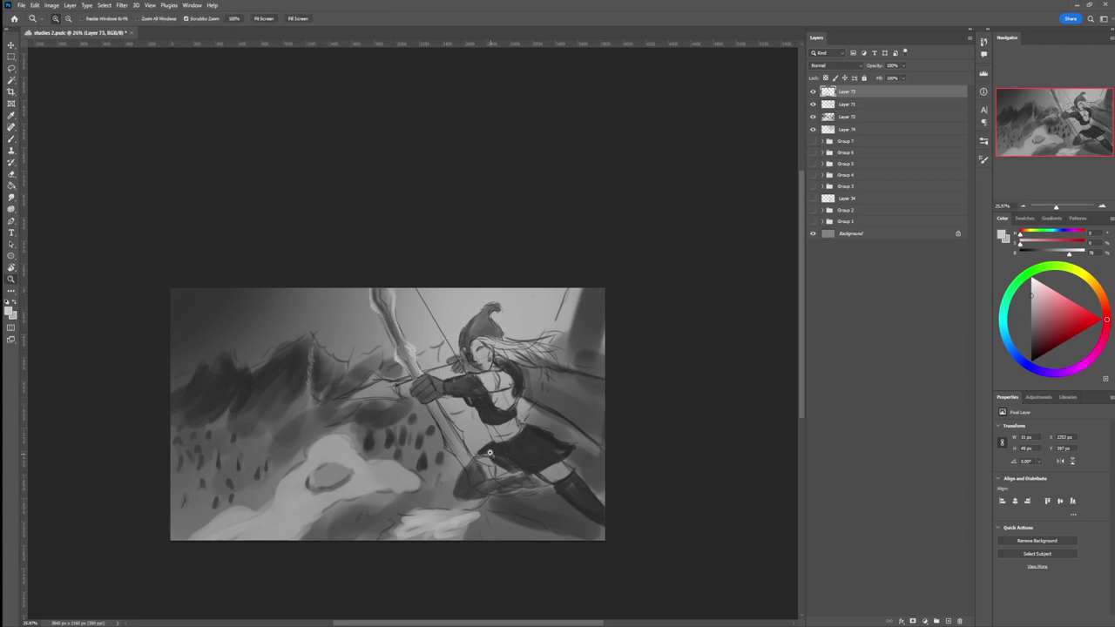
Step: Outline the lower bow limb with a freehand lasso selection running from the gloved hand to its tip near the leg
{"action": "left_click", "coordinate": [490, 454], "text": "alt"}
{"action": "left_click", "coordinate": [514, 461]}
{"action": "key", "text": "l"}
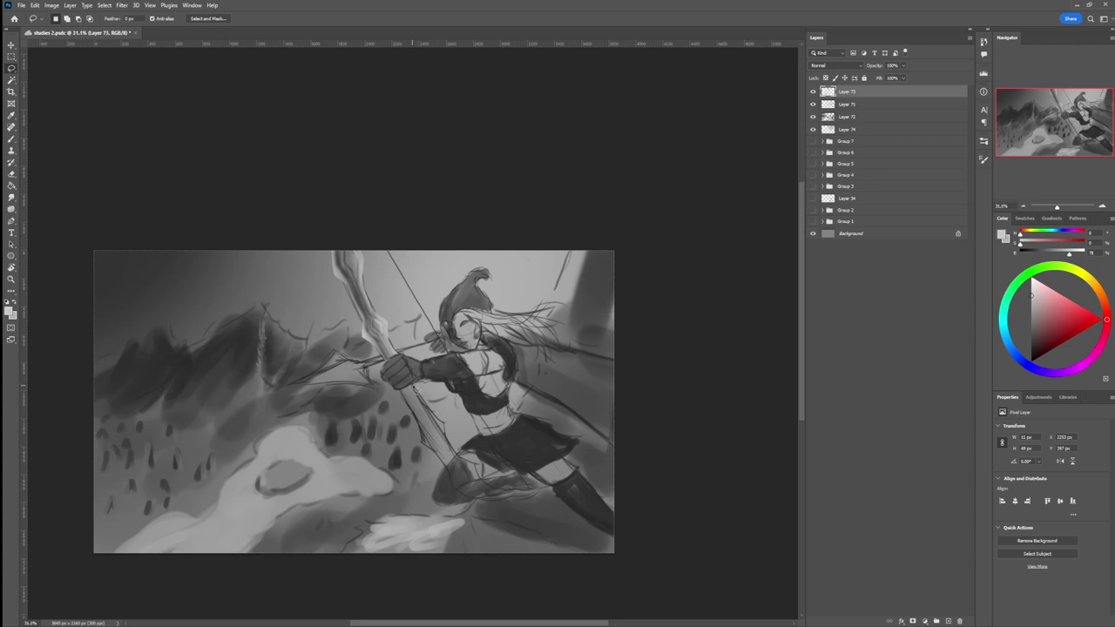
{"action": "mouse_move", "coordinate": [414, 387]}
{"action": "left_mouse_down"}
{"action": "mouse_move", "coordinate": [495, 491]}
{"action": "mouse_move", "coordinate": [544, 492]}
{"action": "mouse_move", "coordinate": [493, 502]}
{"action": "mouse_move", "coordinate": [443, 492]}
{"action": "mouse_move", "coordinate": [443, 465]}
{"action": "mouse_move", "coordinate": [403, 385]}
{"action": "left_mouse_up"}
{"action": "key", "text": "b"}
Step: Pick a mid grey, enlarge the brush by nine size steps and fill the selected lower bow limb
{"action": "left_click_drag", "start_coordinate": [370, 300], "coordinate": [368, 303]}
{"action": "key", "text": "bracketright"}
{"action": "key", "text": "bracketright"}
{"action": "key", "text": "bracketright"}
{"action": "key", "text": "bracketright"}
{"action": "key", "text": "bracketright"}
{"action": "key", "text": "bracketright"}
{"action": "key", "text": "bracketright"}
{"action": "key", "text": "bracketright"}
{"action": "key", "text": "bracketright"}
{"action": "mouse_move", "coordinate": [413, 403]}
{"action": "left_mouse_down"}
{"action": "mouse_move", "coordinate": [506, 498]}
{"action": "mouse_move", "coordinate": [431, 412]}
{"action": "mouse_move", "coordinate": [505, 478]}
{"action": "left_mouse_up"}
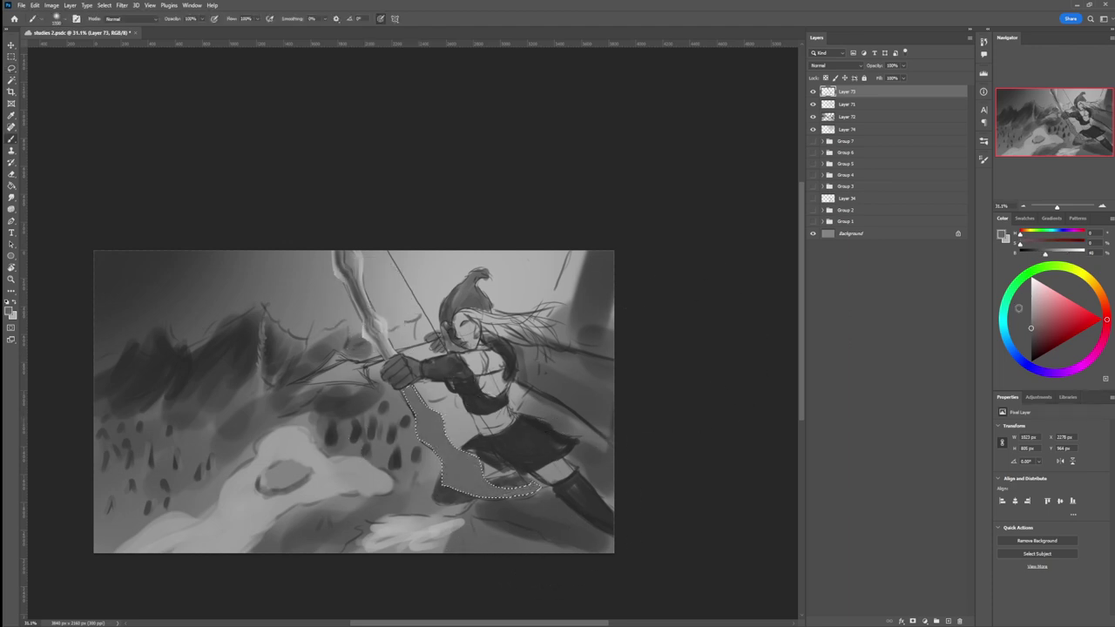
Step: Pick a light grey, enlarge the brush by eight size steps and lay soft highlights along the selected lower bow limb
{"action": "left_click", "coordinate": [1030, 299]}
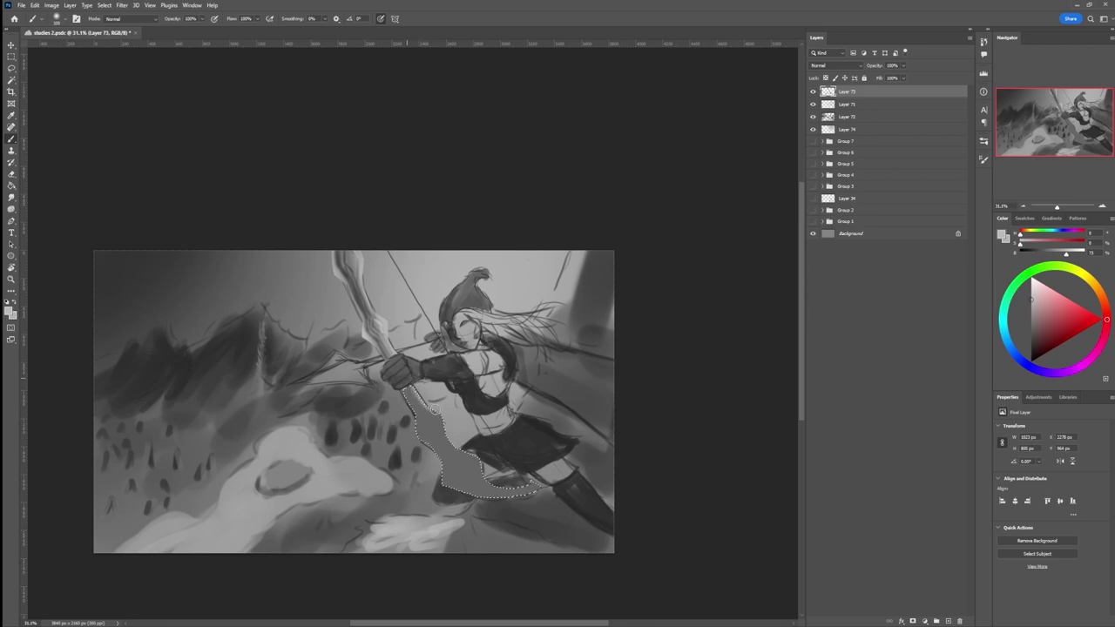
{"action": "key", "text": "bracketright"}
{"action": "key", "text": "bracketright"}
{"action": "key", "text": "bracketright"}
{"action": "key", "text": "bracketright"}
{"action": "key", "text": "bracketright"}
{"action": "key", "text": "bracketright"}
{"action": "key", "text": "bracketright"}
{"action": "key", "text": "bracketright"}
{"action": "mouse_move", "coordinate": [430, 387]}
{"action": "left_mouse_down"}
{"action": "mouse_move", "coordinate": [470, 446]}
{"action": "mouse_move", "coordinate": [454, 422]}
{"action": "mouse_move", "coordinate": [508, 470]}
{"action": "left_mouse_up"}
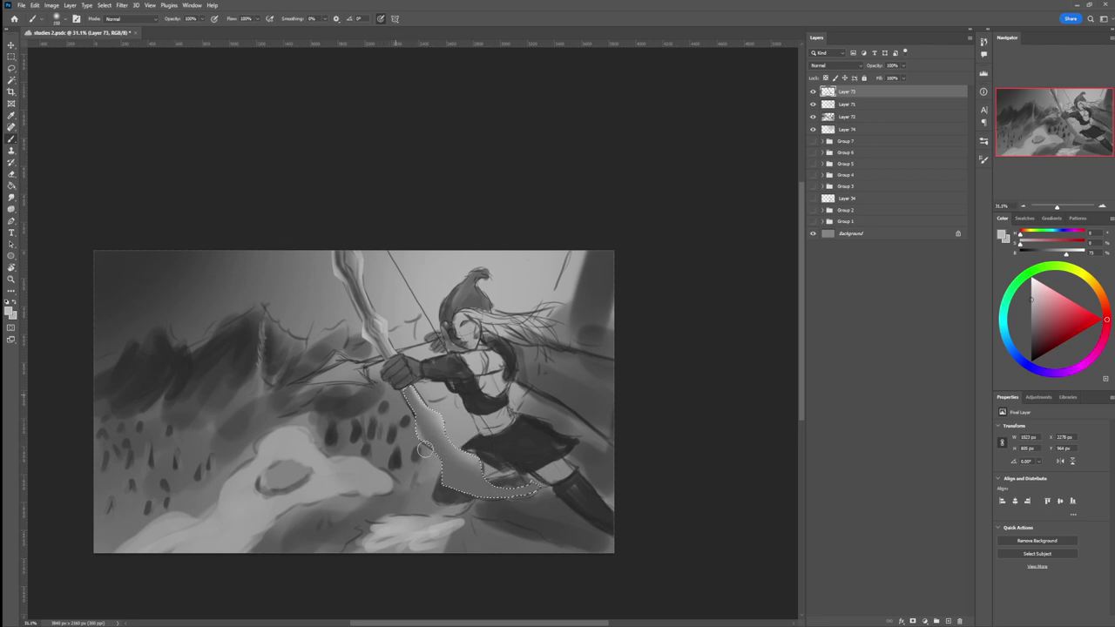
{"action": "left_click_drag", "start_coordinate": [435, 473], "coordinate": [466, 497]}
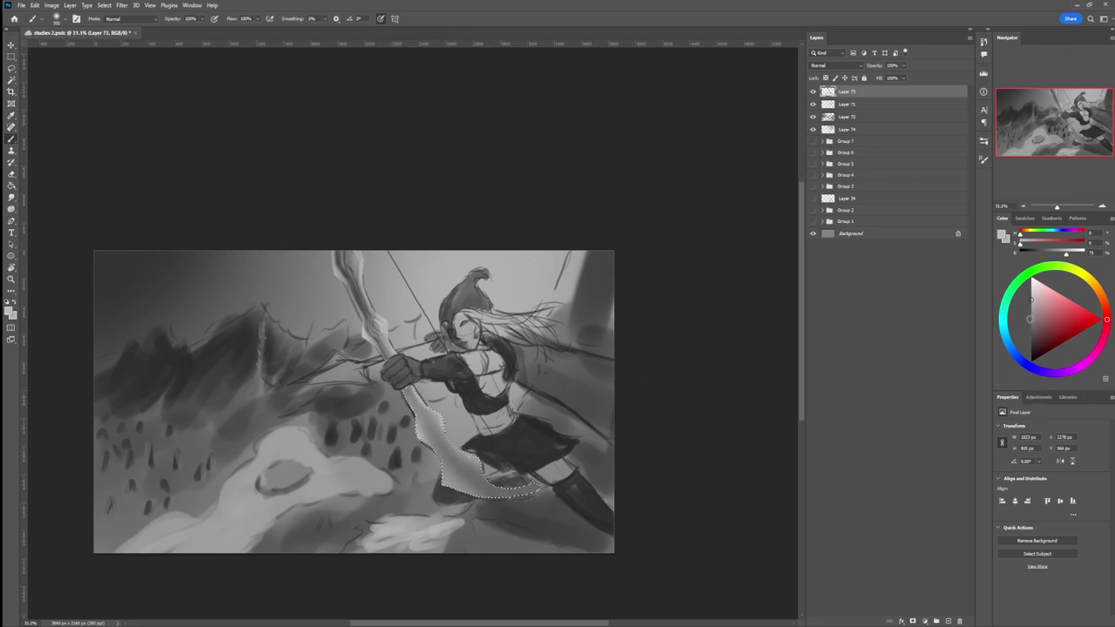
Step: Set a dark grey of 31% brightness, darken the lower limb's left edge and enlarge the brush by four size steps
{"action": "left_click_drag", "start_coordinate": [1030, 322], "coordinate": [1031, 336]}
{"action": "mouse_move", "coordinate": [403, 392]}
{"action": "left_mouse_down"}
{"action": "mouse_move", "coordinate": [399, 383]}
{"action": "mouse_move", "coordinate": [442, 477]}
{"action": "mouse_move", "coordinate": [477, 498]}
{"action": "mouse_move", "coordinate": [437, 480]}
{"action": "left_mouse_up"}
{"action": "key", "text": "bracketright"}
{"action": "key", "text": "bracketright"}
{"action": "key", "text": "bracketright"}
{"action": "key", "text": "bracketright"}
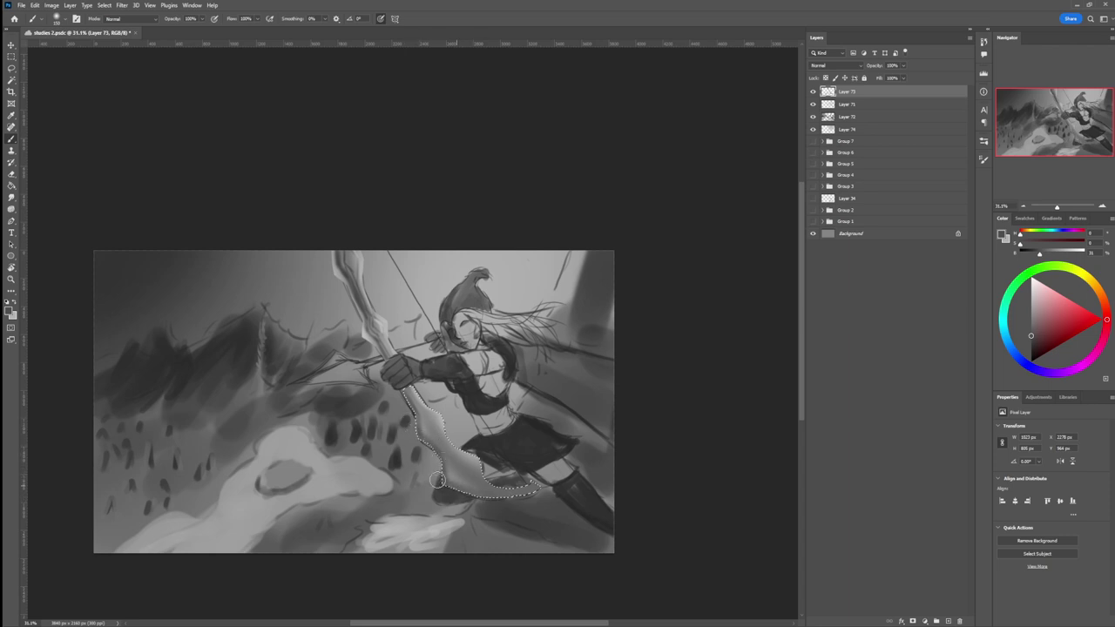
Step: Shrink the brush by four size steps and paint dark shading lines along the lower limb's bend and near the grip
{"action": "key", "text": "bracketleft"}
{"action": "key", "text": "bracketleft"}
{"action": "key", "text": "bracketleft"}
{"action": "key", "text": "bracketleft"}
{"action": "left_click_drag", "start_coordinate": [447, 476], "coordinate": [476, 491]}
{"action": "left_click_drag", "start_coordinate": [412, 392], "coordinate": [426, 420]}
Step: Alternate light and dark greys to paint contour streaks down the middle of the lower bow limb
{"action": "left_click", "coordinate": [1032, 304]}
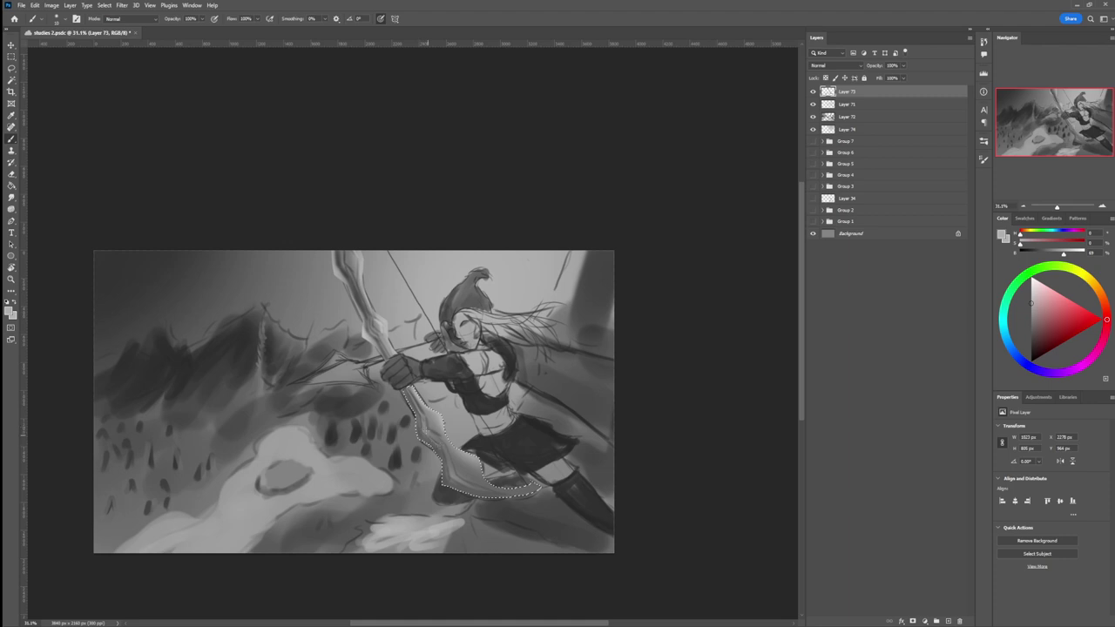
{"action": "left_click_drag", "start_coordinate": [442, 452], "coordinate": [450, 475]}
{"action": "left_click", "coordinate": [1031, 333]}
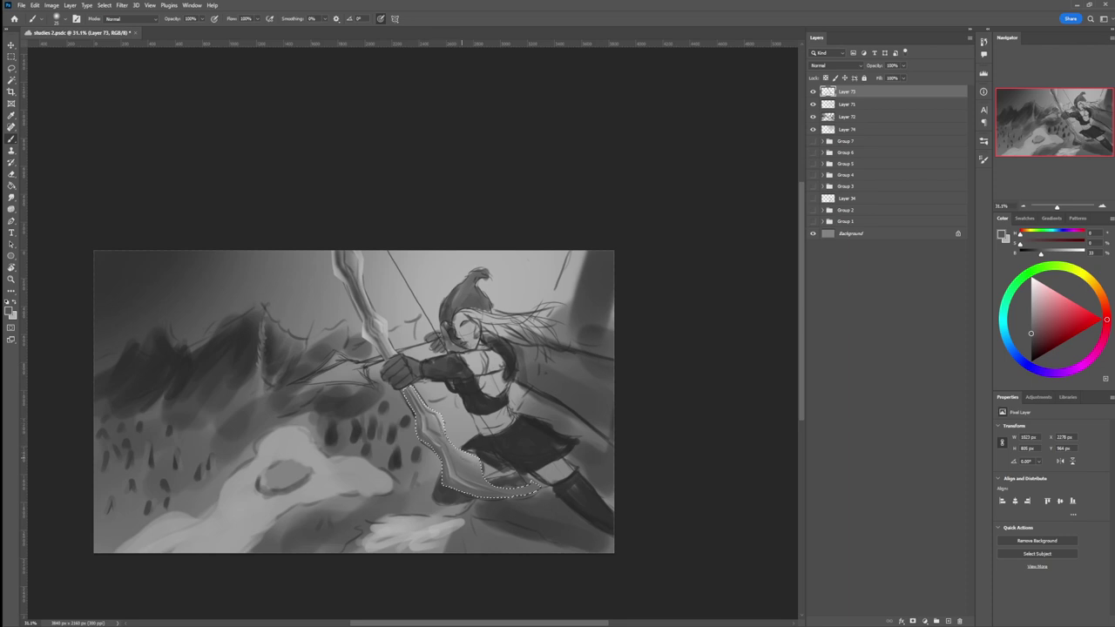
{"action": "left_click", "coordinate": [1033, 296]}
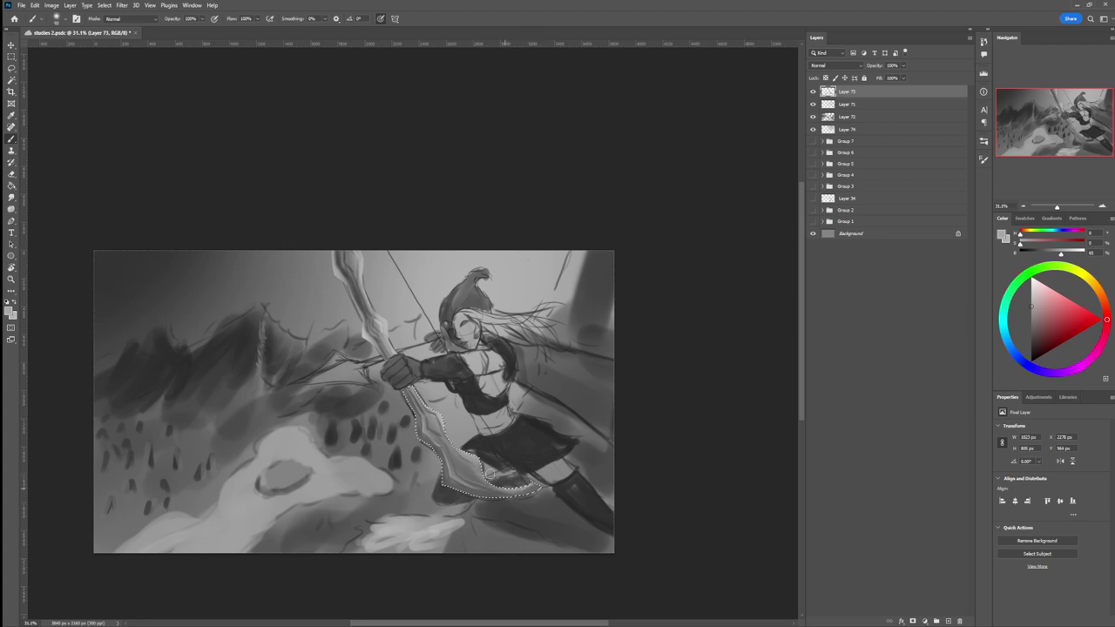
Step: Pick a very light grey and paint bright highlights on the lower limb's bulge below the gloved hand
{"action": "left_click_drag", "start_coordinate": [1034, 306], "coordinate": [1031, 291]}
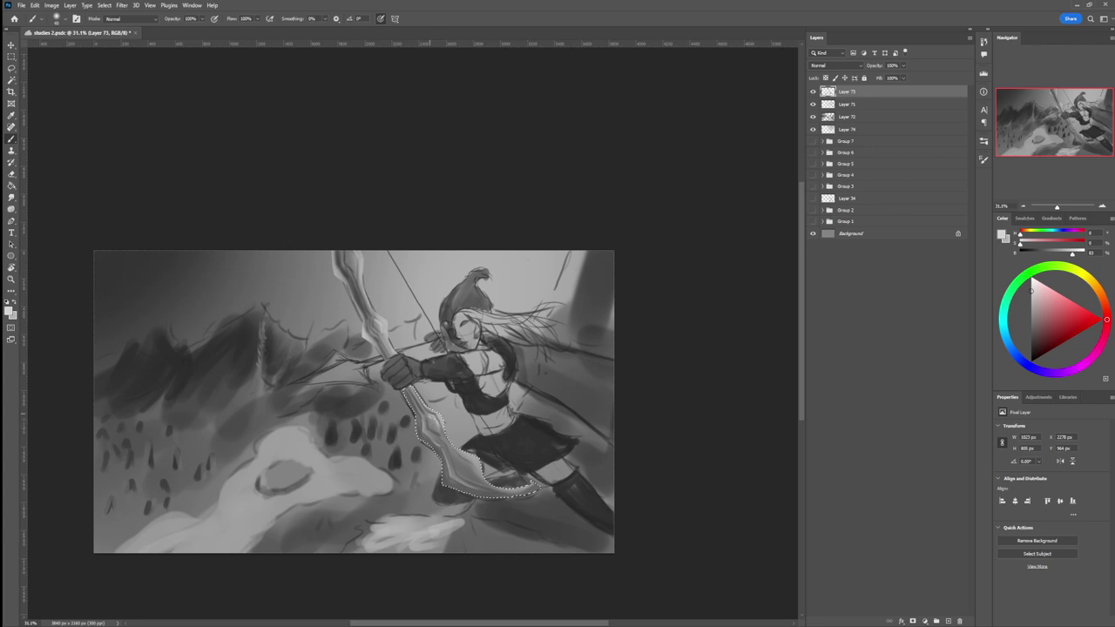
{"action": "mouse_move", "coordinate": [418, 407]}
{"action": "left_mouse_down"}
{"action": "mouse_move", "coordinate": [443, 432]}
{"action": "mouse_move", "coordinate": [419, 389]}
{"action": "left_mouse_up"}
{"action": "key", "text": "bracketleft"}
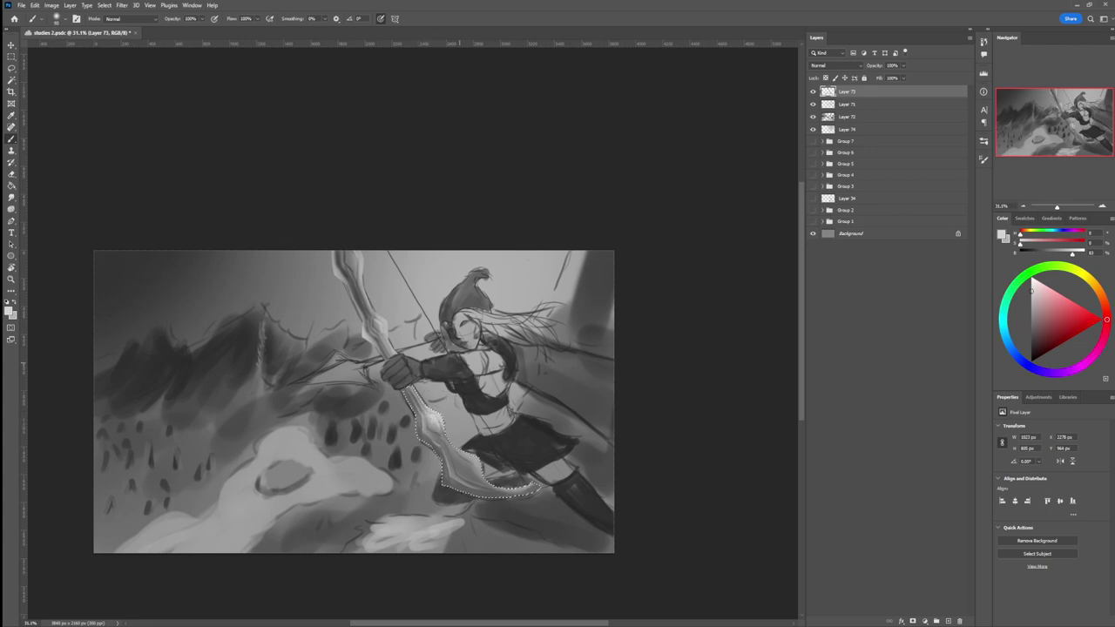
Step: Enlarge the brush by six size steps, paint dark wrap bands in 20% grey just below the grip and clear the selection
{"action": "left_click", "coordinate": [426, 382], "text": "alt"}
{"action": "key", "text": "bracketright"}
{"action": "key", "text": "bracketright"}
{"action": "key", "text": "bracketright"}
{"action": "key", "text": "bracketright"}
{"action": "key", "text": "bracketright"}
{"action": "key", "text": "bracketright"}
{"action": "left_click", "coordinate": [1030, 344]}
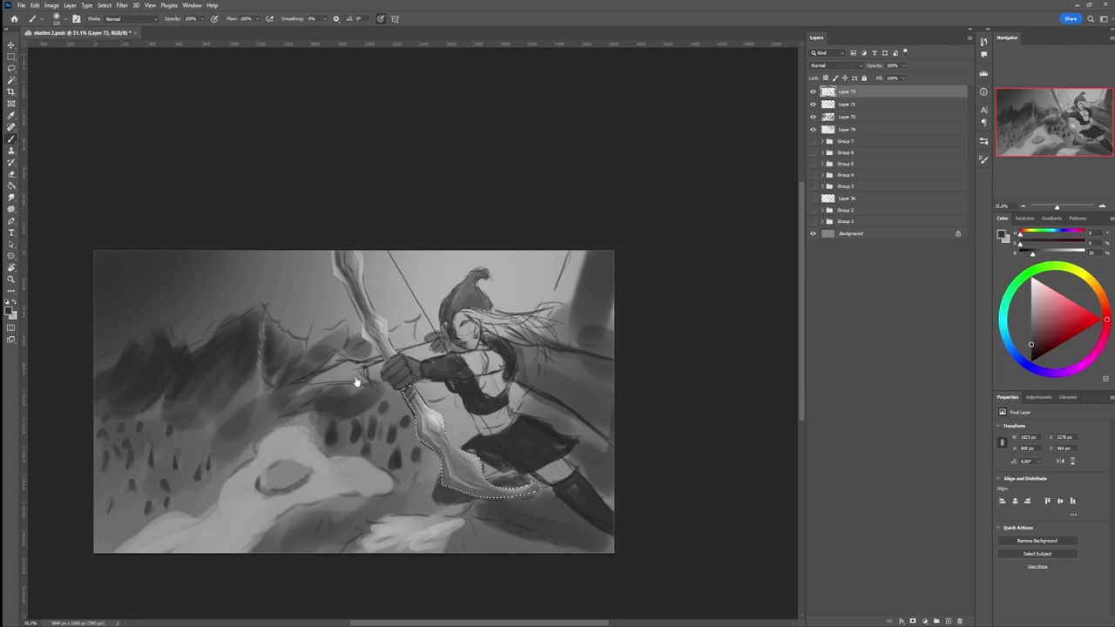
{"action": "key", "text": "l"}
{"action": "left_click", "coordinate": [545, 386]}
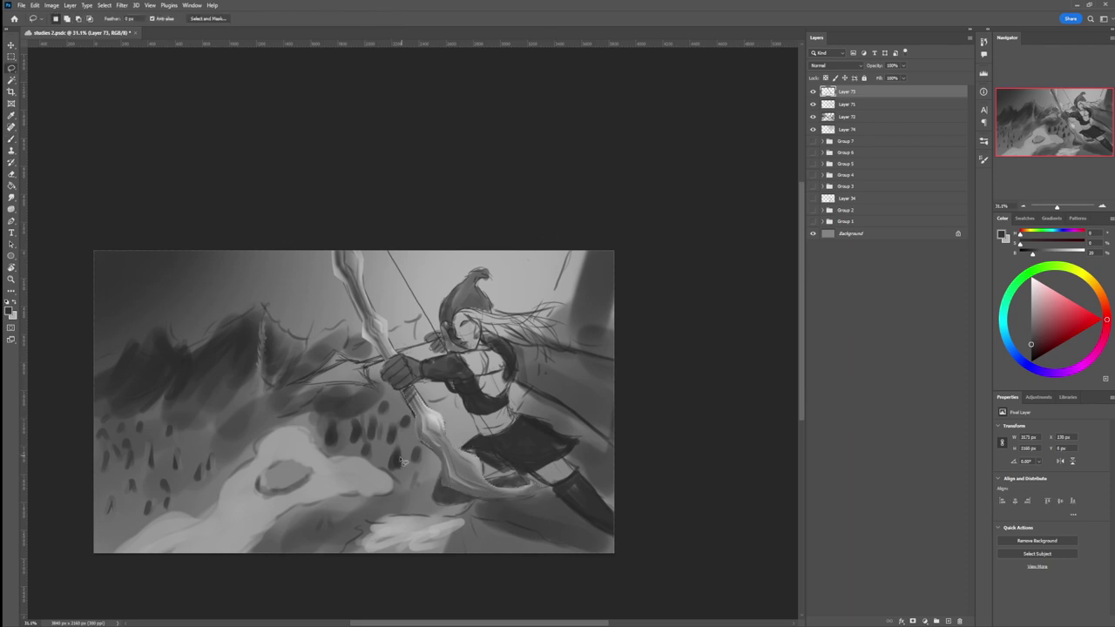
Step: Switch to a hard-edged brush preset and touch up the archer's forearm sleeve with sampled dark grey
{"action": "key", "text": "z"}
{"action": "left_click", "coordinate": [390, 470], "text": "alt"}
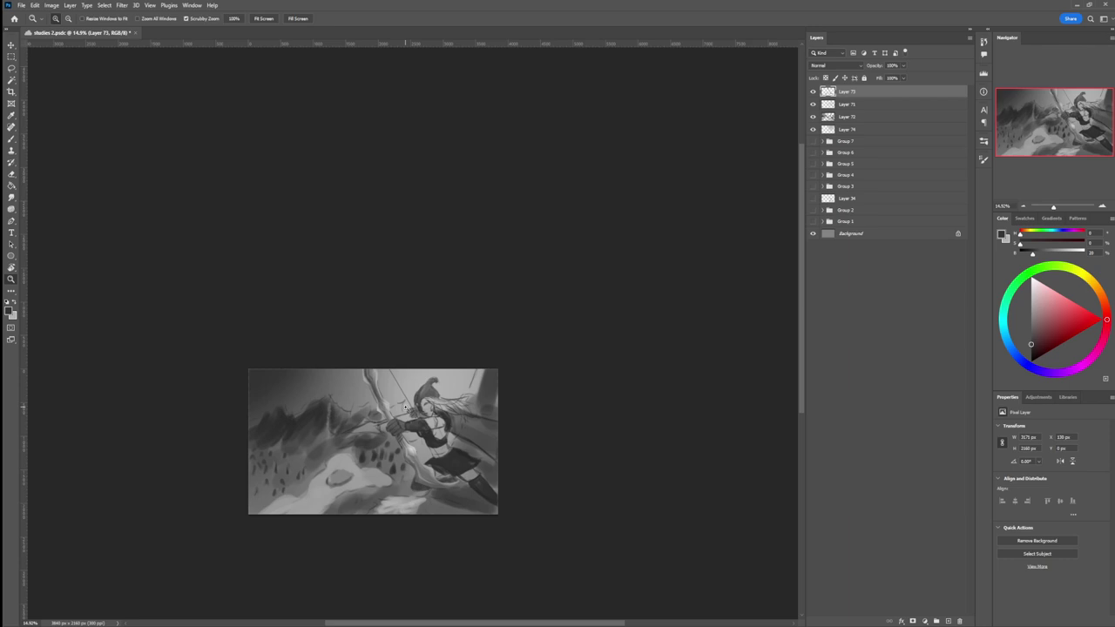
{"action": "mouse_move", "coordinate": [457, 443]}
{"action": "left_mouse_down"}
{"action": "mouse_move", "coordinate": [470, 410]}
{"action": "mouse_move", "coordinate": [435, 434]}
{"action": "left_mouse_up"}
{"action": "key", "text": "b"}
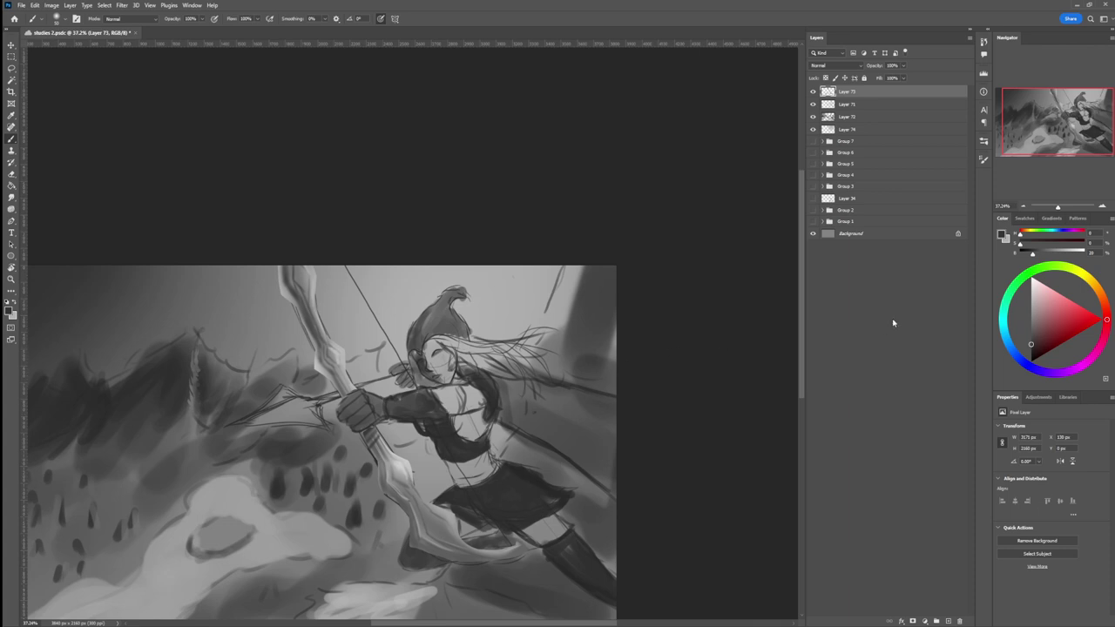
{"action": "left_click", "coordinate": [1030, 328]}
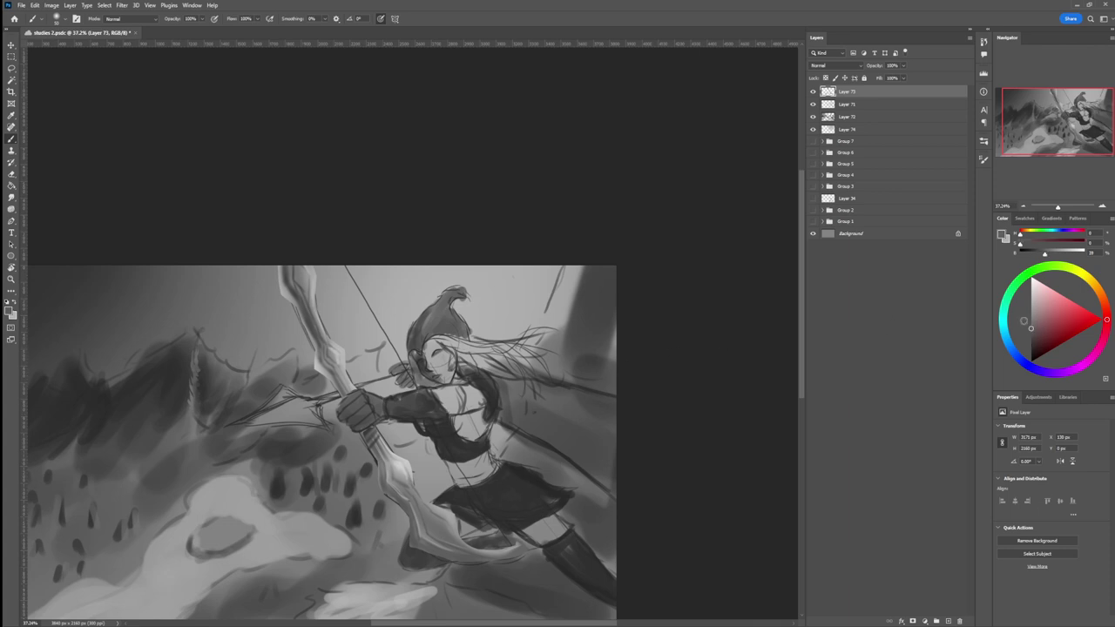
{"action": "left_click", "coordinate": [402, 413], "text": "alt"}
{"action": "left_click_drag", "start_coordinate": [386, 404], "coordinate": [429, 389]}
{"action": "right_click", "coordinate": [466, 390]}
{"action": "left_click", "coordinate": [695, 342]}
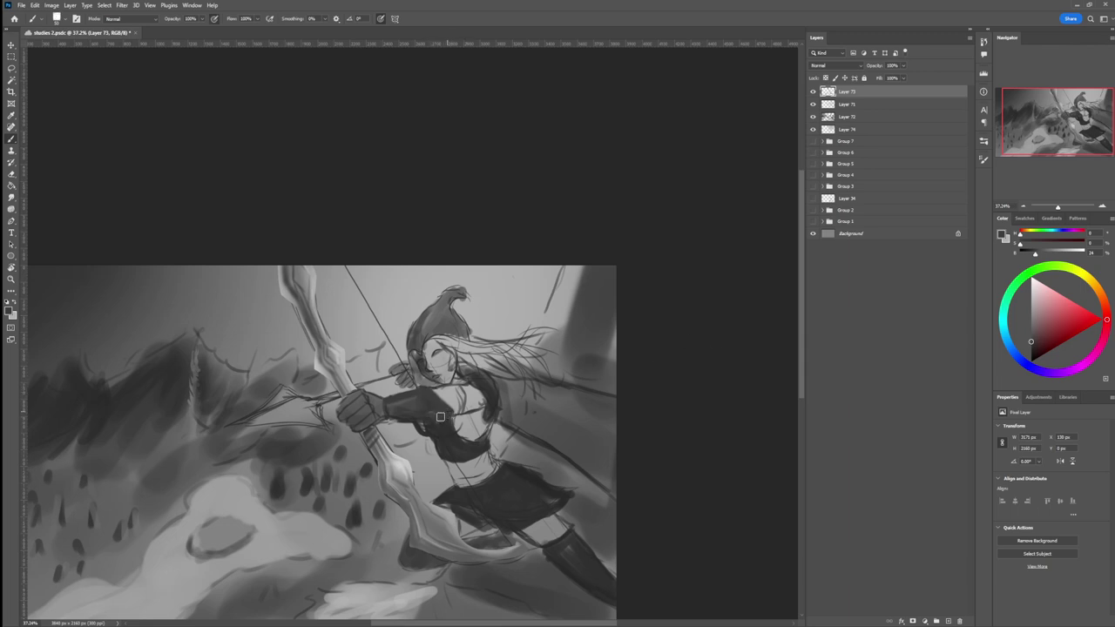
{"action": "mouse_move", "coordinate": [391, 413]}
{"action": "left_mouse_down"}
{"action": "mouse_move", "coordinate": [412, 400]}
{"action": "mouse_move", "coordinate": [425, 408]}
{"action": "mouse_move", "coordinate": [427, 399]}
{"action": "mouse_move", "coordinate": [389, 401]}
{"action": "mouse_move", "coordinate": [420, 392]}
{"action": "mouse_move", "coordinate": [441, 413]}
{"action": "mouse_move", "coordinate": [411, 413]}
{"action": "mouse_move", "coordinate": [399, 394]}
{"action": "mouse_move", "coordinate": [423, 401]}
{"action": "left_mouse_up"}
Step: Paint lighter zigzag bands across the dark sleeve in mid greys and save the document
{"action": "left_click", "coordinate": [1030, 324]}
{"action": "key", "text": "ctrl+s"}
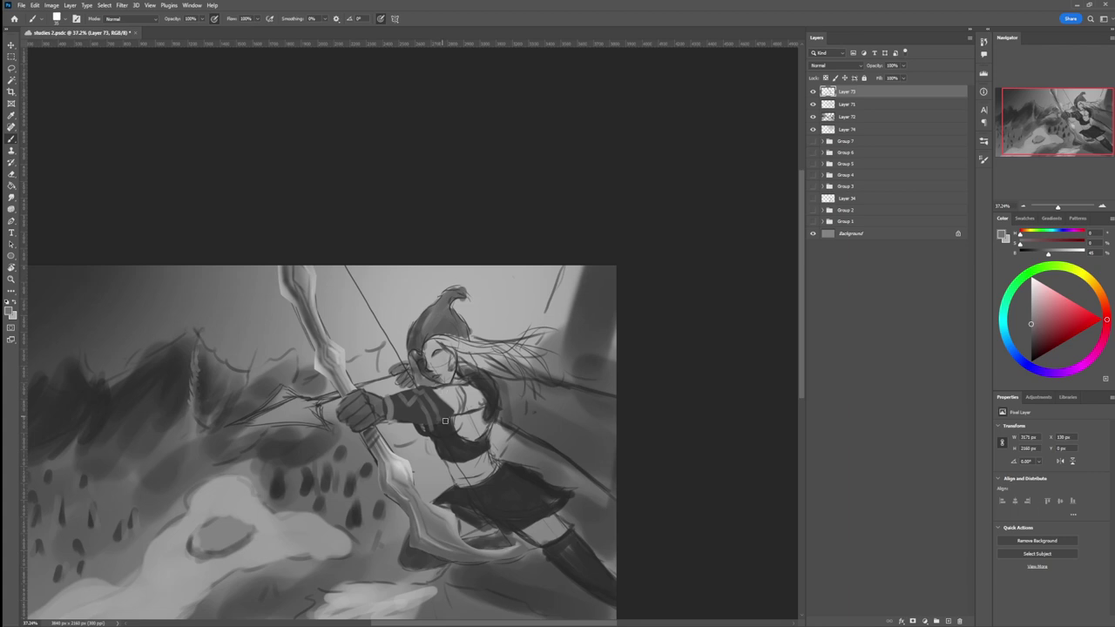
{"action": "left_click", "coordinate": [441, 427], "text": "alt"}
{"action": "left_click", "coordinate": [1031, 317]}
Step: Lasso the bare chest area below the raised arm, switch to a soft brush three size steps larger and add a dark shadow
{"action": "key", "text": "l"}
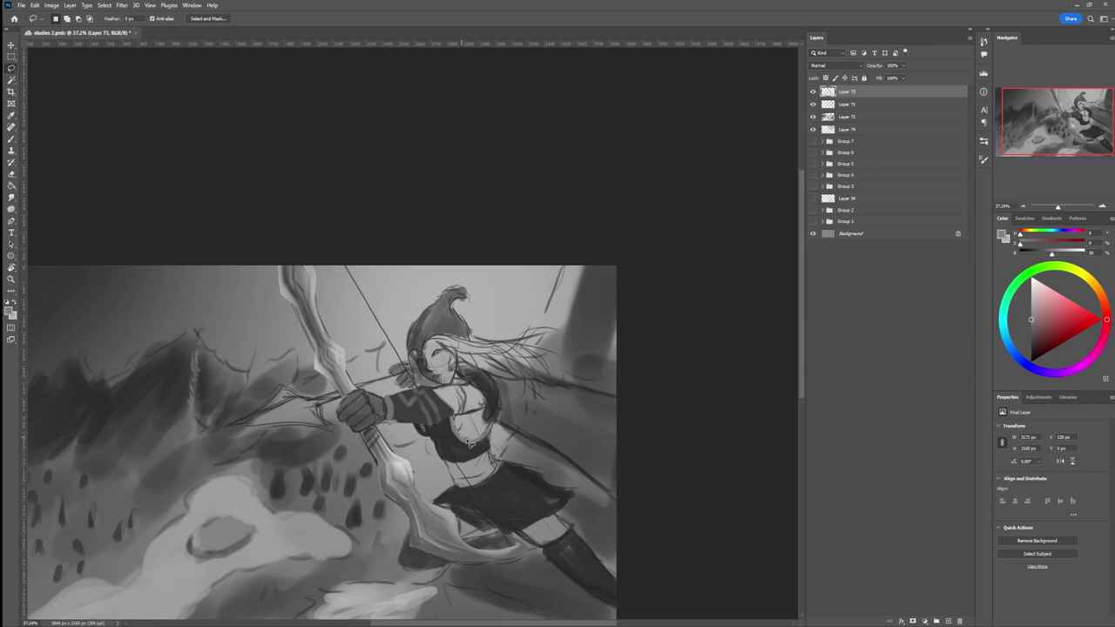
{"action": "mouse_move", "coordinate": [468, 442]}
{"action": "left_mouse_down"}
{"action": "mouse_move", "coordinate": [497, 430]}
{"action": "mouse_move", "coordinate": [490, 412]}
{"action": "mouse_move", "coordinate": [456, 417]}
{"action": "mouse_move", "coordinate": [471, 384]}
{"action": "left_mouse_up"}
{"action": "key", "text": "b"}
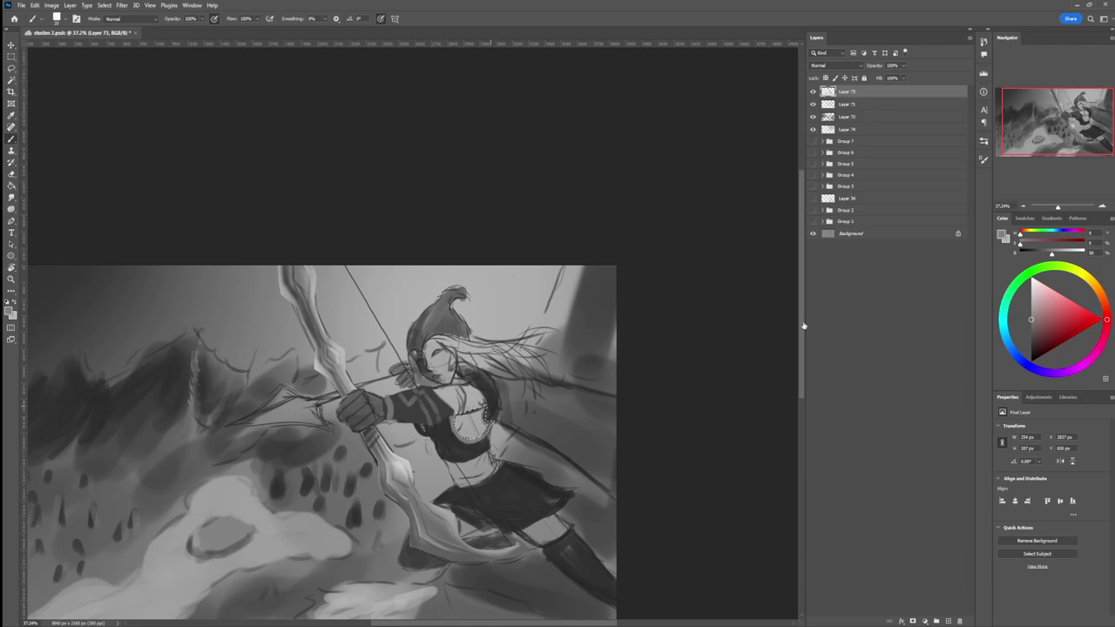
{"action": "left_click", "coordinate": [702, 366]}
{"action": "left_click", "coordinate": [455, 435], "text": "alt"}
{"action": "key", "text": "bracketright"}
{"action": "key", "text": "bracketright"}
{"action": "key", "text": "bracketright"}
{"action": "left_click_drag", "start_coordinate": [445, 428], "coordinate": [457, 433]}
Step: Model the selected chest area with sampled light grey, dark grey and lighter grey strokes, then clear the selection
{"action": "left_click", "coordinate": [476, 435], "text": "alt"}
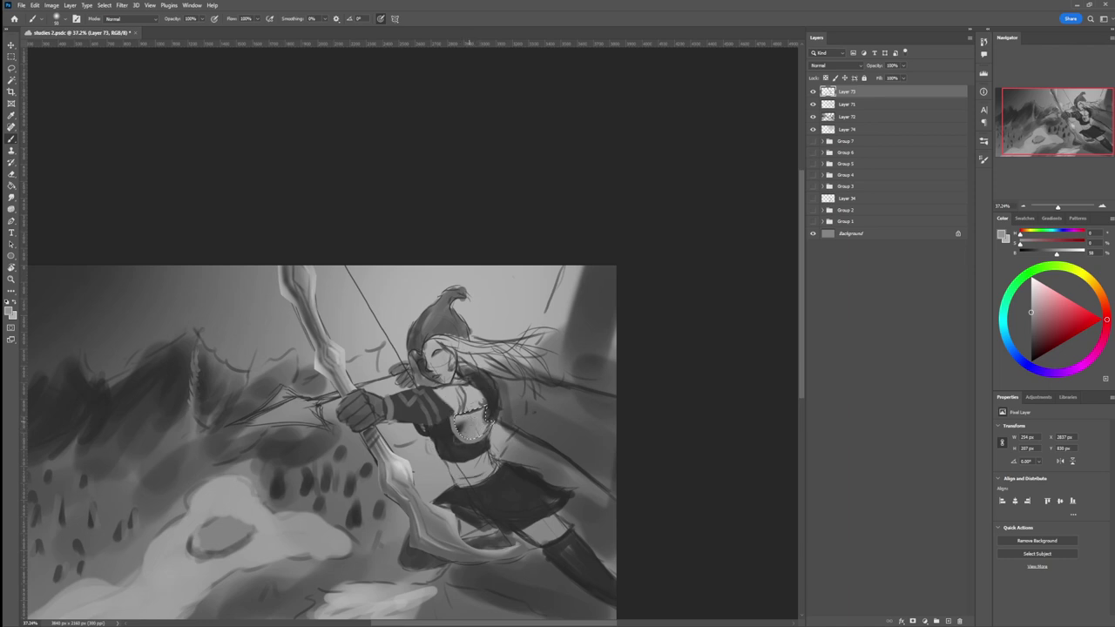
{"action": "left_click_drag", "start_coordinate": [477, 419], "coordinate": [464, 439]}
{"action": "left_click", "coordinate": [1031, 349]}
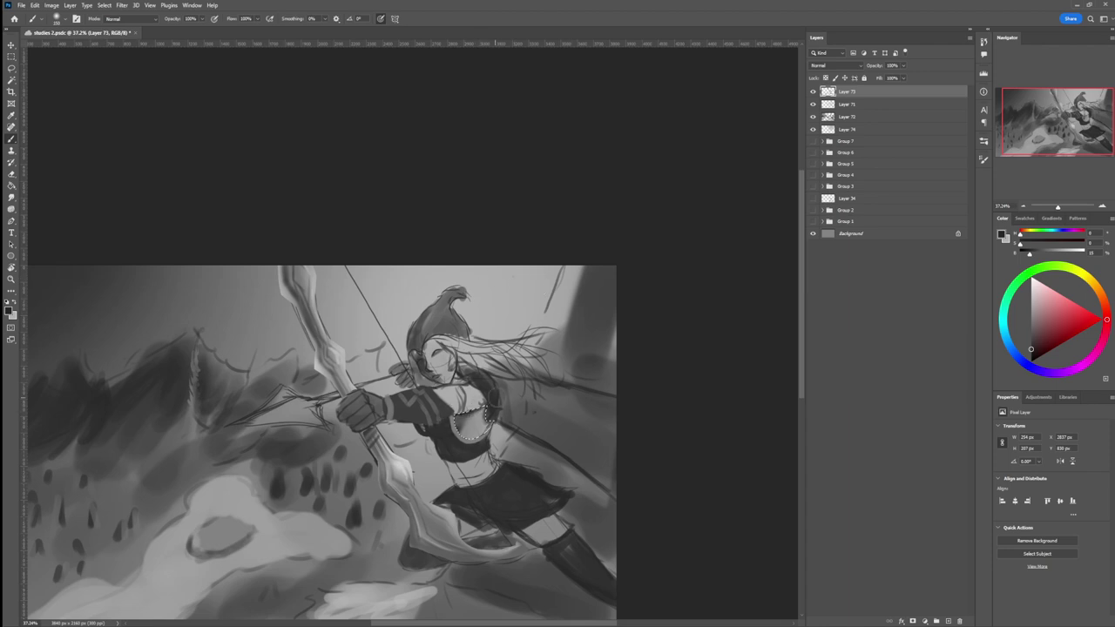
{"action": "left_click", "coordinate": [1031, 307]}
{"action": "left_click_drag", "start_coordinate": [479, 418], "coordinate": [456, 426]}
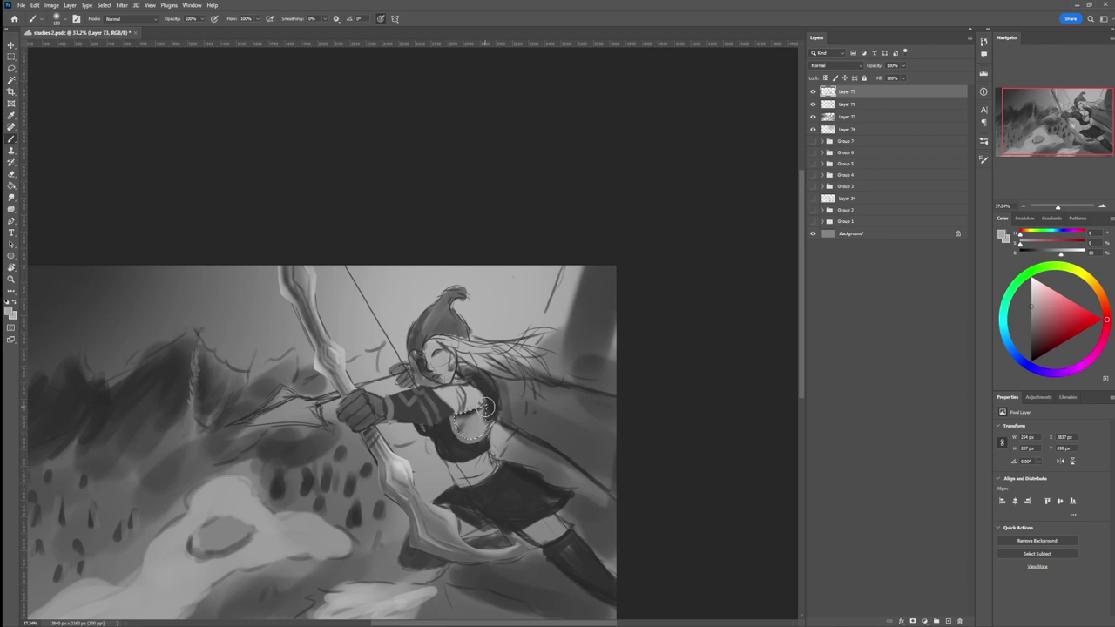
{"action": "key", "text": "l"}
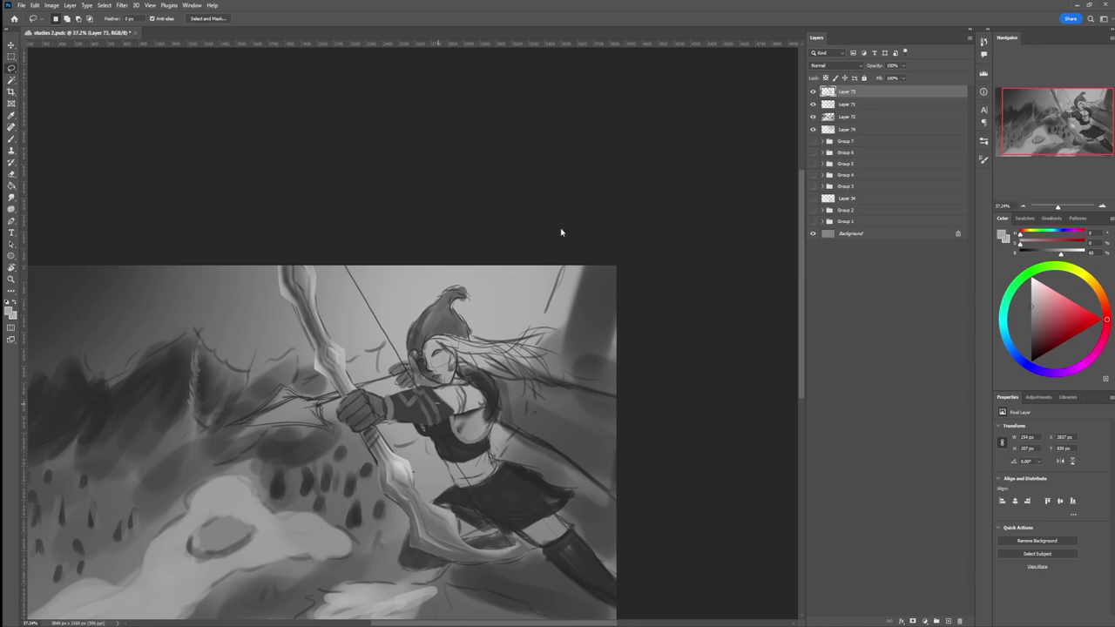
{"action": "key", "text": "ctrl+d"}
Step: Lasso the bare shoulder above the chest, cover its sketch lines with sampled greys for soft shading and clear the selection
{"action": "left_click_drag", "start_coordinate": [449, 408], "coordinate": [446, 410]}
{"action": "key", "text": "b"}
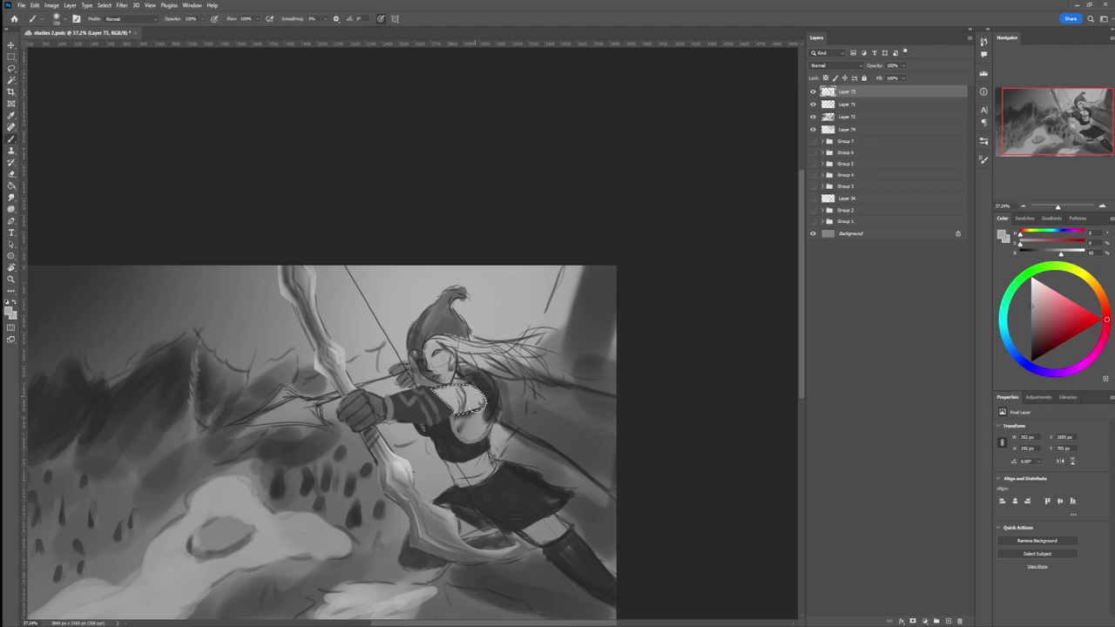
{"action": "left_click", "coordinate": [464, 418], "text": "alt"}
{"action": "left_click", "coordinate": [476, 400], "text": "alt"}
{"action": "left_click", "coordinate": [465, 408], "text": "alt"}
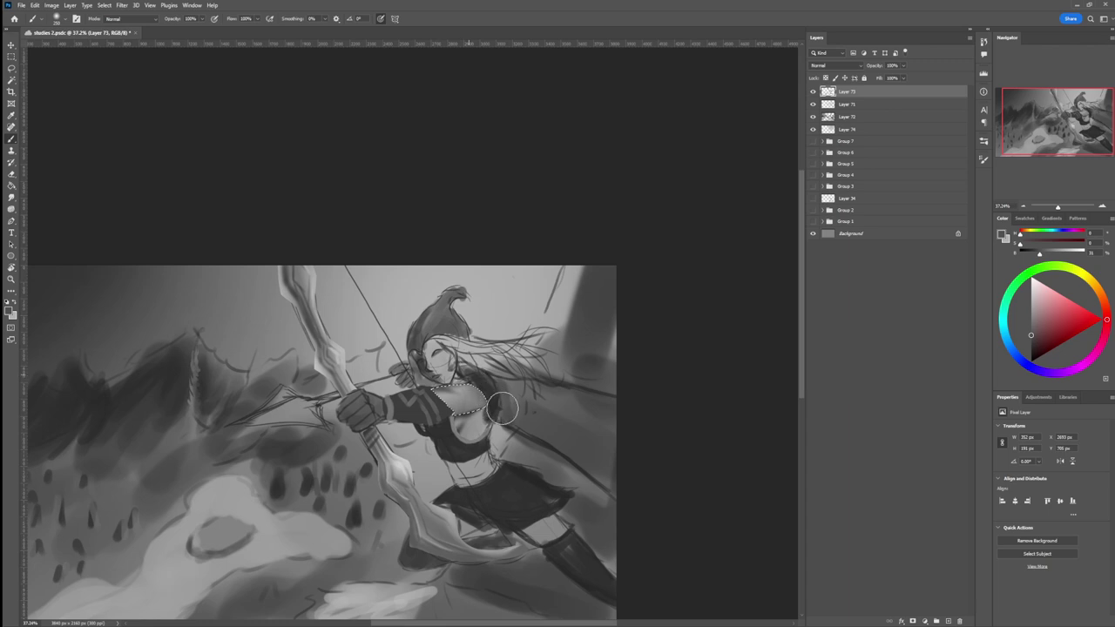
{"action": "left_click", "coordinate": [460, 396], "text": "alt"}
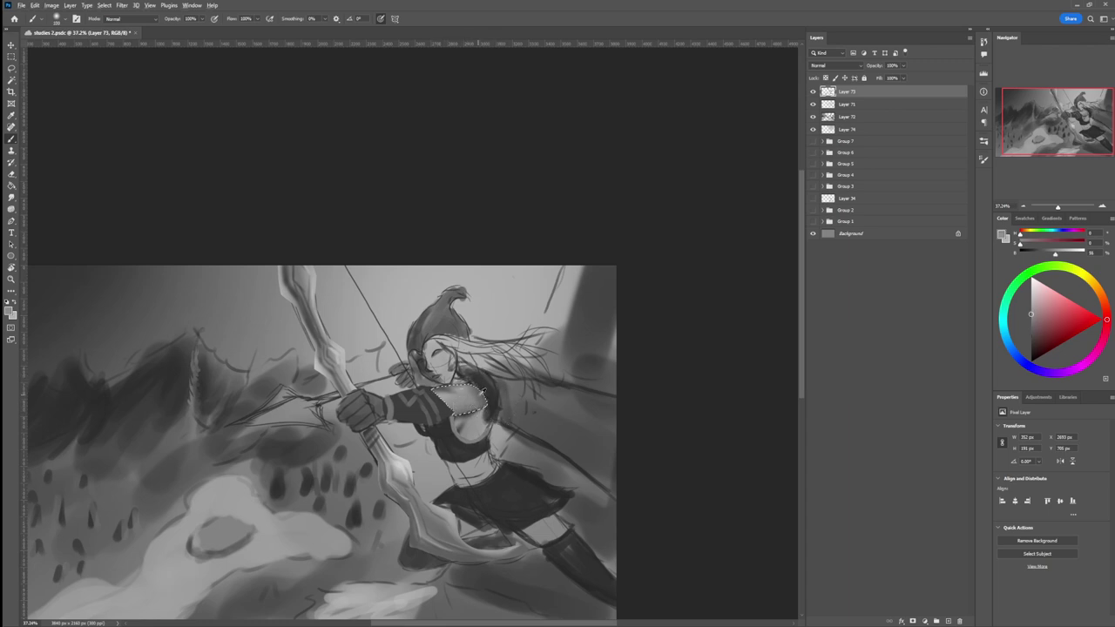
{"action": "left_click", "coordinate": [443, 416], "text": "alt"}
{"action": "left_click", "coordinate": [446, 400], "text": "alt"}
{"action": "key", "text": "z"}
{"action": "key", "text": "ctrl+d"}
{"action": "mouse_move", "coordinate": [452, 415]}
{"action": "left_mouse_down"}
{"action": "mouse_move", "coordinate": [417, 412]}
{"action": "mouse_move", "coordinate": [500, 416]}
{"action": "left_mouse_up"}
{"action": "key", "text": "l"}
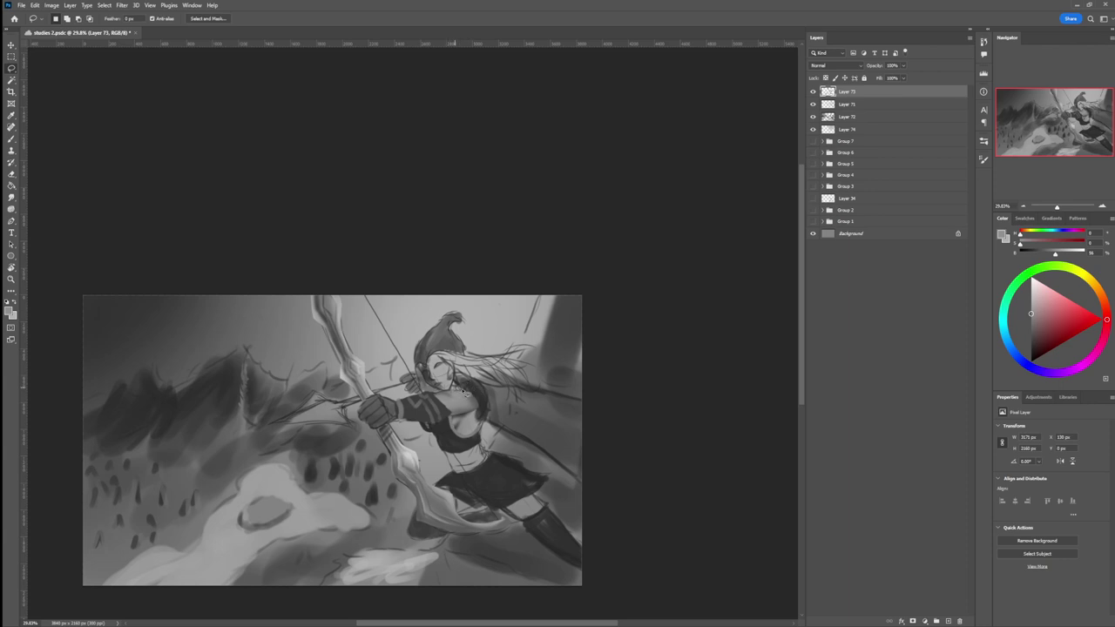
{"action": "mouse_move", "coordinate": [464, 390]}
{"action": "left_mouse_down"}
{"action": "mouse_move", "coordinate": [484, 425]}
{"action": "mouse_move", "coordinate": [494, 405]}
{"action": "mouse_move", "coordinate": [485, 386]}
{"action": "mouse_move", "coordinate": [456, 383]}
{"action": "mouse_move", "coordinate": [462, 390]}
{"action": "mouse_move", "coordinate": [479, 357]}
{"action": "left_mouse_up"}
{"action": "key", "text": "ctrl+d"}
Step: Shade the archer's eye socket in dark grey, then define the eye with near-black and a brush three size steps smaller
{"action": "key", "text": "z"}
{"action": "left_click_drag", "start_coordinate": [441, 362], "coordinate": [468, 357]}
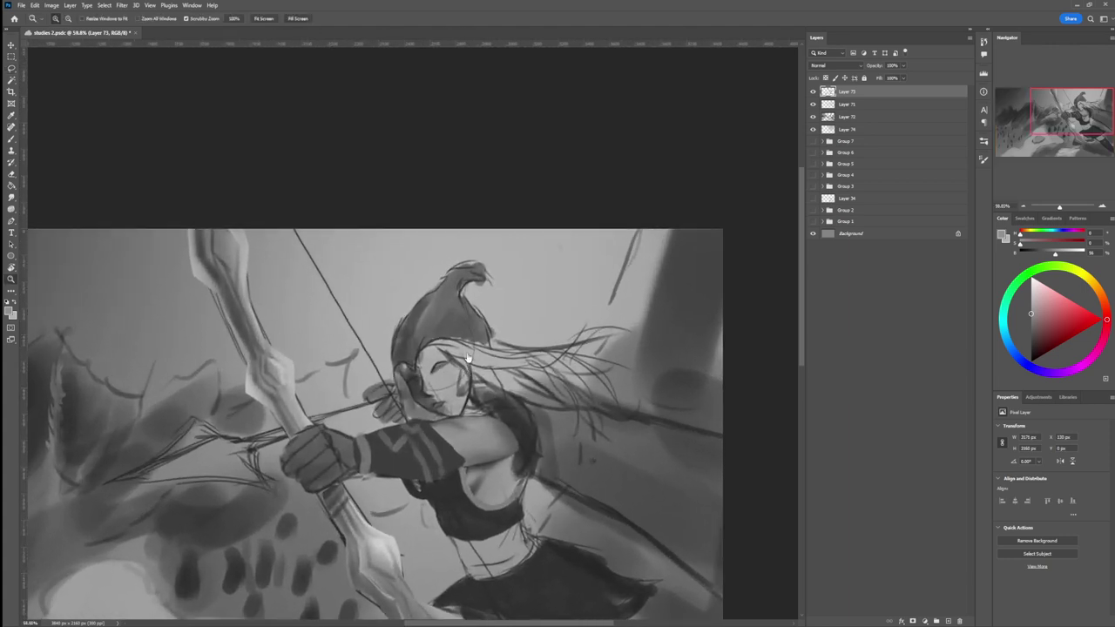
{"action": "key", "text": "b"}
{"action": "left_click_drag", "start_coordinate": [1033, 316], "coordinate": [1031, 331]}
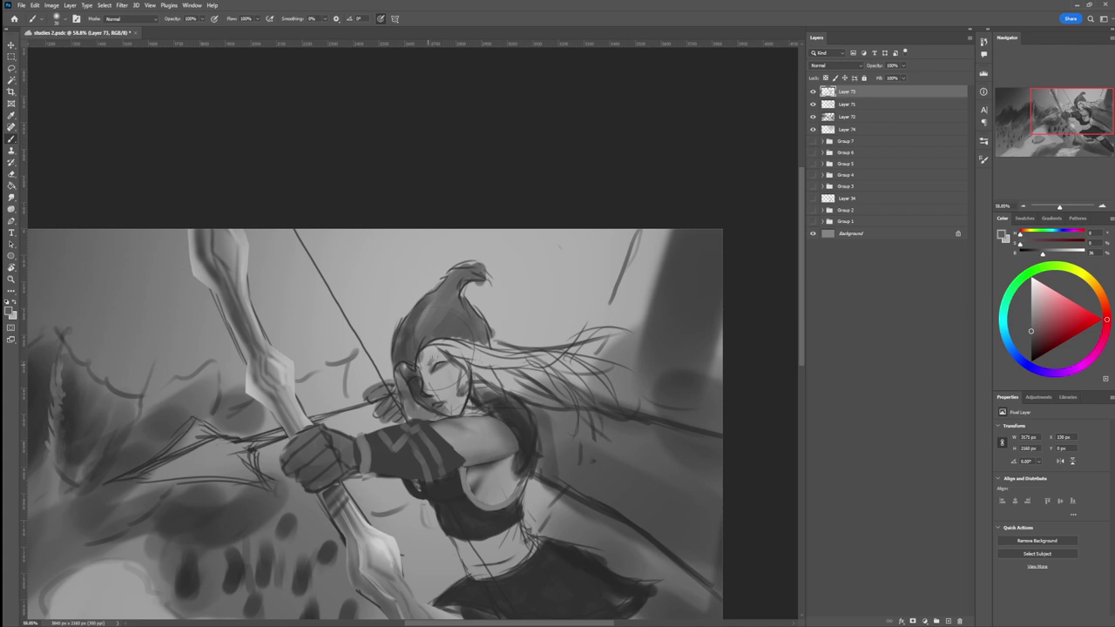
{"action": "left_click_drag", "start_coordinate": [432, 361], "coordinate": [442, 358]}
{"action": "left_click_drag", "start_coordinate": [1025, 342], "coordinate": [1031, 354]}
{"action": "key", "text": "bracketleft"}
{"action": "key", "text": "bracketleft"}
{"action": "key", "text": "bracketleft"}
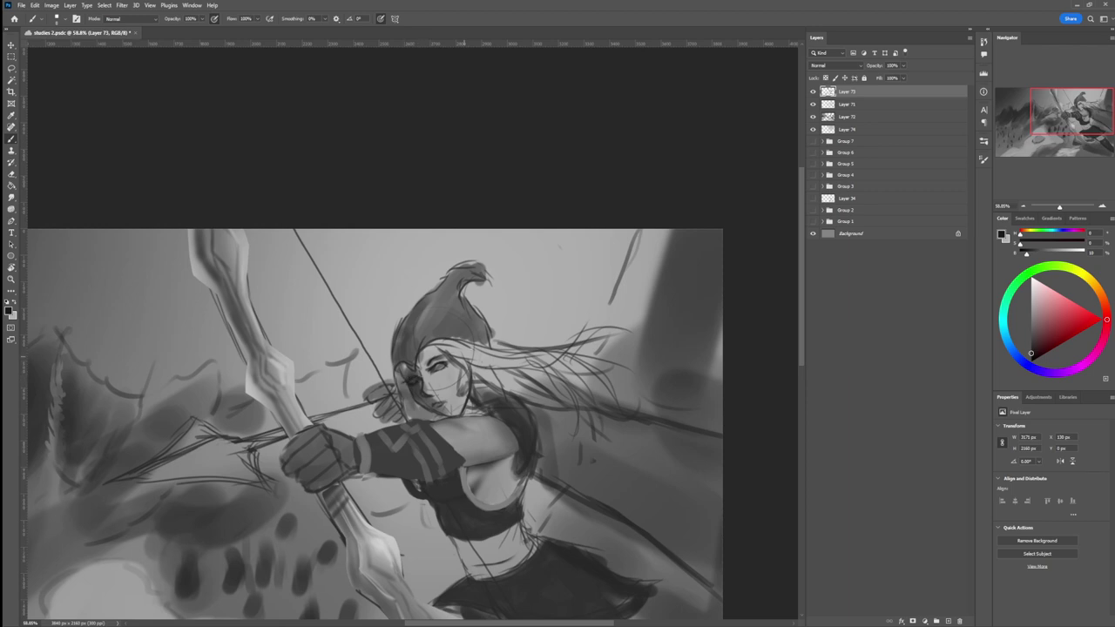
Step: Sample a grey near the eye, enlarge the brush by two size steps and shade across the far eye
{"action": "left_click", "coordinate": [1015, 317]}
{"action": "key", "text": "bracketright"}
{"action": "key", "text": "bracketright"}
{"action": "left_click", "coordinate": [435, 361], "text": "alt"}
{"action": "left_click_drag", "start_coordinate": [404, 369], "coordinate": [423, 372]}
Step: Lasso the archer's face and paint over the construction lines on cheek and forehead with sampled light skin grey
{"action": "key", "text": "l"}
{"action": "mouse_move", "coordinate": [427, 357]}
{"action": "left_mouse_down"}
{"action": "mouse_move", "coordinate": [419, 368]}
{"action": "mouse_move", "coordinate": [422, 350]}
{"action": "mouse_move", "coordinate": [442, 347]}
{"action": "mouse_move", "coordinate": [462, 364]}
{"action": "mouse_move", "coordinate": [474, 388]}
{"action": "mouse_move", "coordinate": [460, 421]}
{"action": "mouse_move", "coordinate": [415, 401]}
{"action": "mouse_move", "coordinate": [402, 370]}
{"action": "mouse_move", "coordinate": [423, 380]}
{"action": "left_mouse_up"}
{"action": "key", "text": "b"}
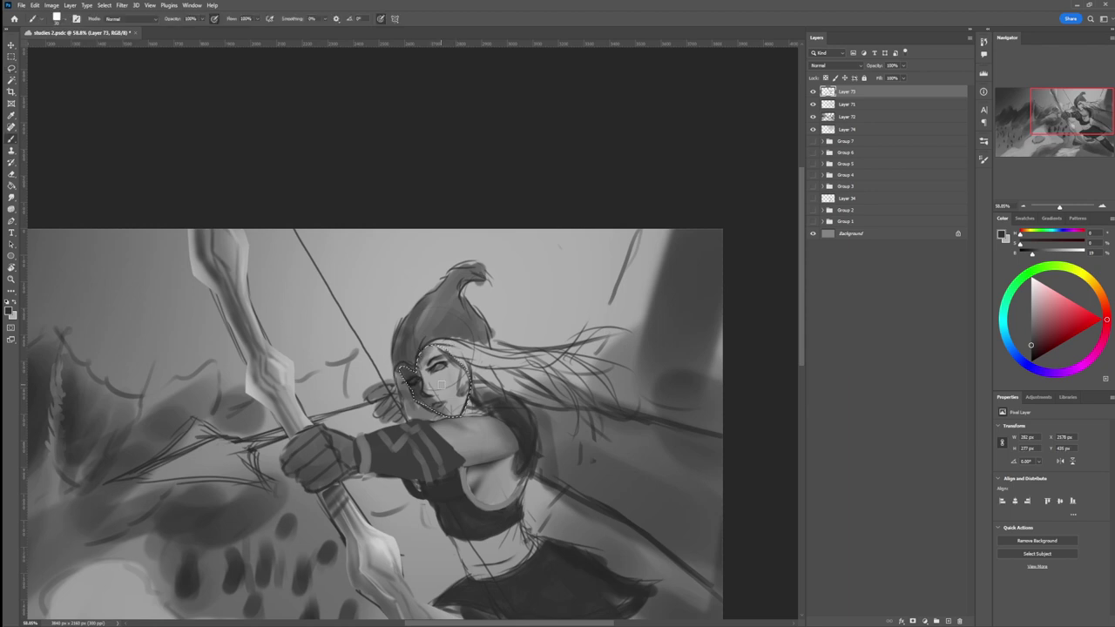
{"action": "left_click", "coordinate": [448, 383], "text": "alt"}
{"action": "mouse_move", "coordinate": [457, 382]}
{"action": "left_mouse_down"}
{"action": "mouse_move", "coordinate": [463, 388]}
{"action": "mouse_move", "coordinate": [454, 366]}
{"action": "left_mouse_up"}
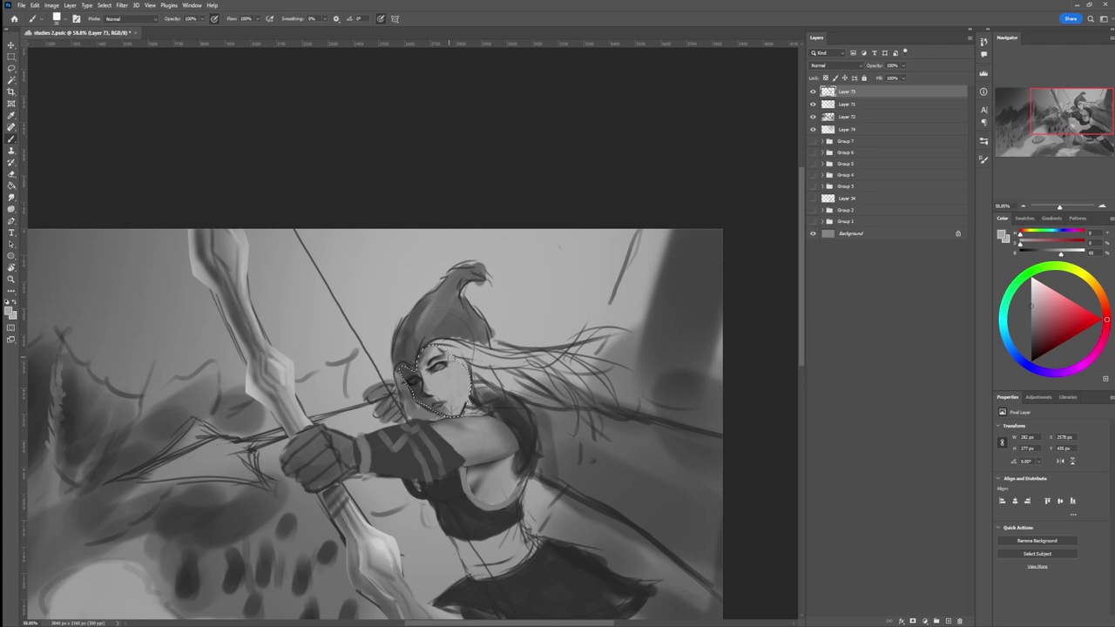
{"action": "mouse_move", "coordinate": [426, 353]}
{"action": "left_mouse_down"}
{"action": "mouse_move", "coordinate": [414, 362]}
{"action": "mouse_move", "coordinate": [446, 344]}
{"action": "left_mouse_up"}
Step: Sample greys from the brow and cheek, enlarge the brush by nine size steps and soften the shading around the eyes
{"action": "left_click", "coordinate": [421, 356], "text": "alt"}
{"action": "key", "text": "bracketright"}
{"action": "key", "text": "bracketright"}
{"action": "key", "text": "bracketright"}
{"action": "key", "text": "bracketright"}
{"action": "key", "text": "bracketright"}
{"action": "key", "text": "bracketright"}
{"action": "key", "text": "bracketright"}
{"action": "key", "text": "bracketright"}
{"action": "key", "text": "bracketright"}
{"action": "left_click", "coordinate": [438, 375], "text": "alt"}
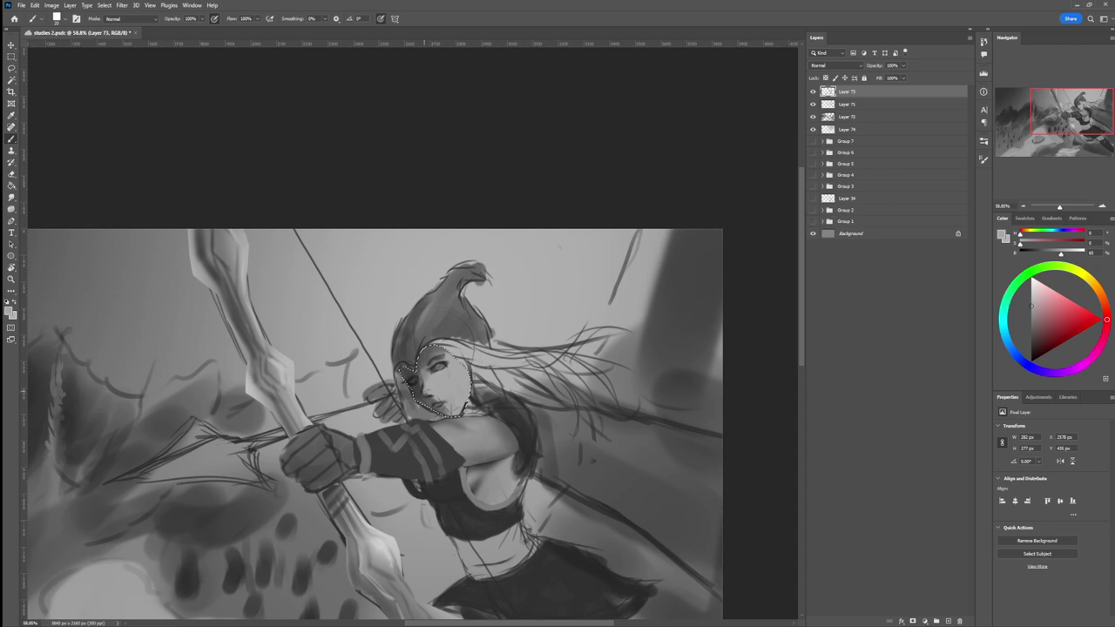
Step: Sample greys around the nose, enlarge the brush by four size steps and refine the shading of the nose and mouth
{"action": "left_click", "coordinate": [432, 393], "text": "alt"}
{"action": "left_click", "coordinate": [432, 390], "text": "alt"}
{"action": "left_click", "coordinate": [438, 388], "text": "alt"}
{"action": "key", "text": "]"}
{"action": "key", "text": "]"}
{"action": "key", "text": "]"}
{"action": "key", "text": "]"}
Step: Sample a grey beside the near eye, enlarge the brush by eight size steps and paint over the near eye area
{"action": "left_click", "coordinate": [433, 367], "text": "alt"}
{"action": "key", "text": "]"}
{"action": "key", "text": "]"}
{"action": "key", "text": "]"}
{"action": "key", "text": "]"}
{"action": "key", "text": "]"}
{"action": "key", "text": "]"}
{"action": "key", "text": "]"}
{"action": "key", "text": "]"}
{"action": "left_click_drag", "start_coordinate": [435, 372], "coordinate": [446, 368]}
Step: Adjust the brush by three size steps and darken the archer's lips with dark grey
{"action": "key", "text": "bracketright"}
{"action": "key", "text": "bracketright"}
{"action": "key", "text": "bracketright"}
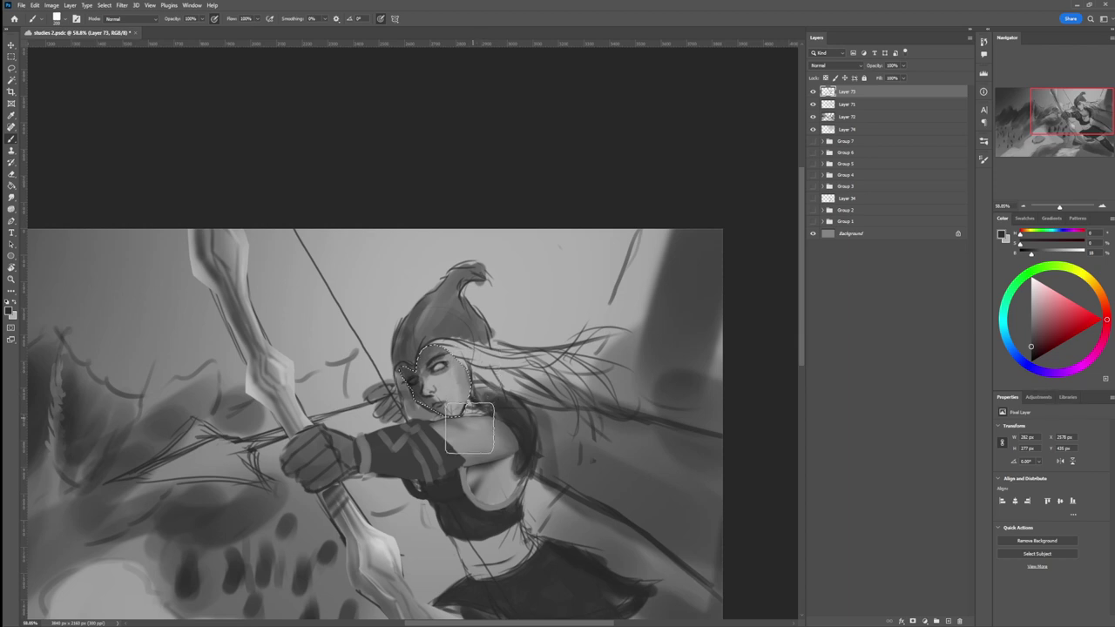
{"action": "key", "text": "bracketleft"}
{"action": "key", "text": "bracketleft"}
{"action": "key", "text": "bracketleft"}
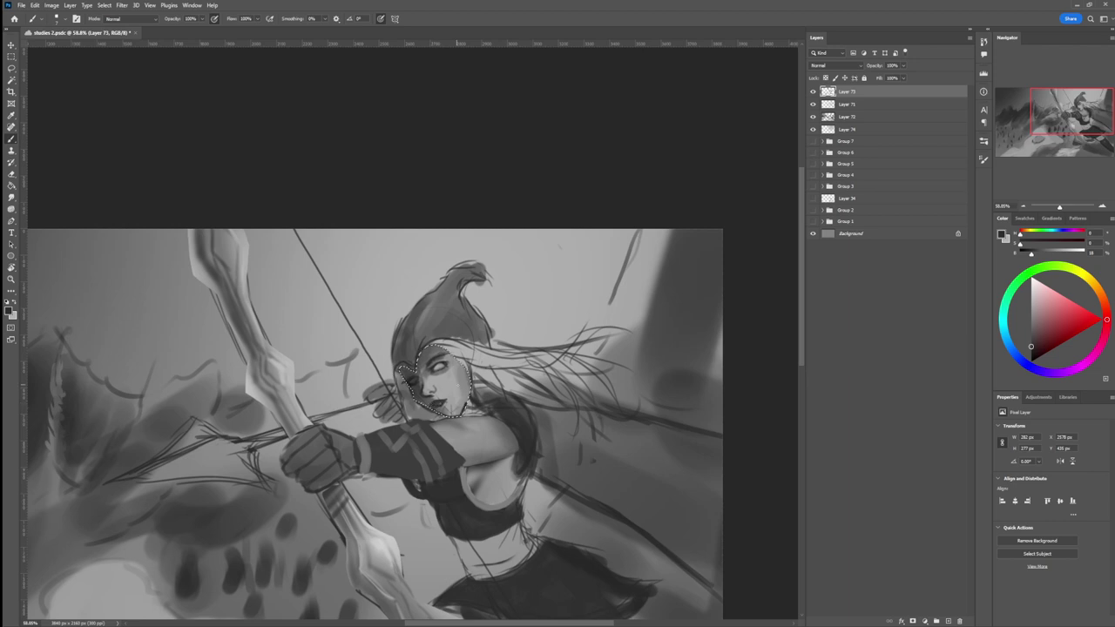
Step: Sample greys from the nose, brow, hood edge and jaw, enlarge the brush by two size steps and blend the facial shading
{"action": "left_click", "coordinate": [420, 398], "text": "alt"}
{"action": "left_click", "coordinate": [418, 390], "text": "alt"}
{"action": "left_click", "coordinate": [442, 364], "text": "alt"}
{"action": "left_click", "coordinate": [424, 379], "text": "alt"}
{"action": "key", "text": "bracketright"}
{"action": "key", "text": "bracketright"}
{"action": "left_click", "coordinate": [403, 375], "text": "alt"}
{"action": "left_click", "coordinate": [439, 411], "text": "alt"}
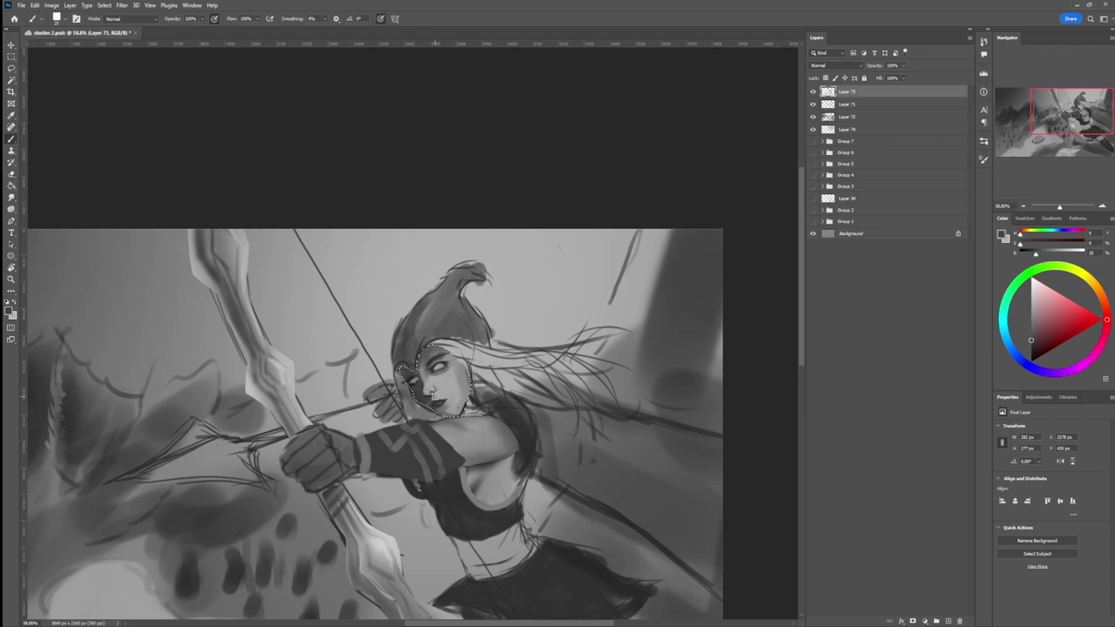
Step: Sample greys around the nose, mouth and forehead, refine the shading there and clear the face selection
{"action": "left_click", "coordinate": [428, 401], "text": "alt"}
{"action": "left_click", "coordinate": [426, 400], "text": "alt"}
{"action": "left_click", "coordinate": [418, 391], "text": "alt"}
{"action": "left_click", "coordinate": [417, 399], "text": "alt"}
{"action": "left_click", "coordinate": [449, 371], "text": "alt"}
{"action": "key", "text": "l"}
{"action": "key", "text": "ctrl+d"}
Step: Choose a lighter grey for the hair and paint the first strands beside the archer's cheek
{"action": "key", "text": "z"}
{"action": "left_click_drag", "start_coordinate": [442, 420], "coordinate": [373, 413]}
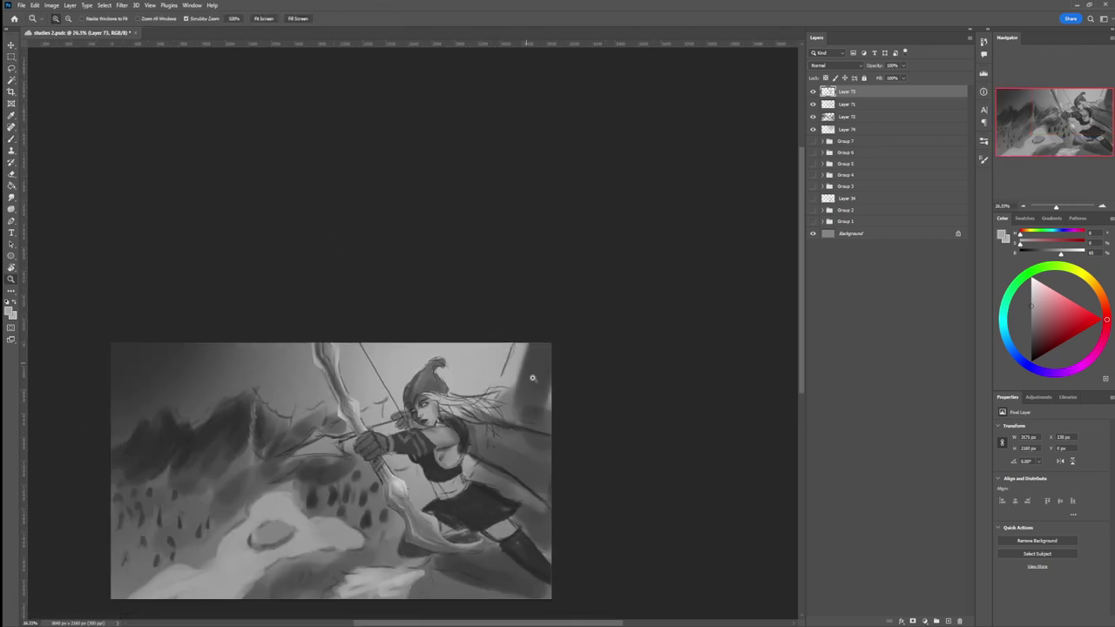
{"action": "left_click_drag", "start_coordinate": [448, 419], "coordinate": [462, 424]}
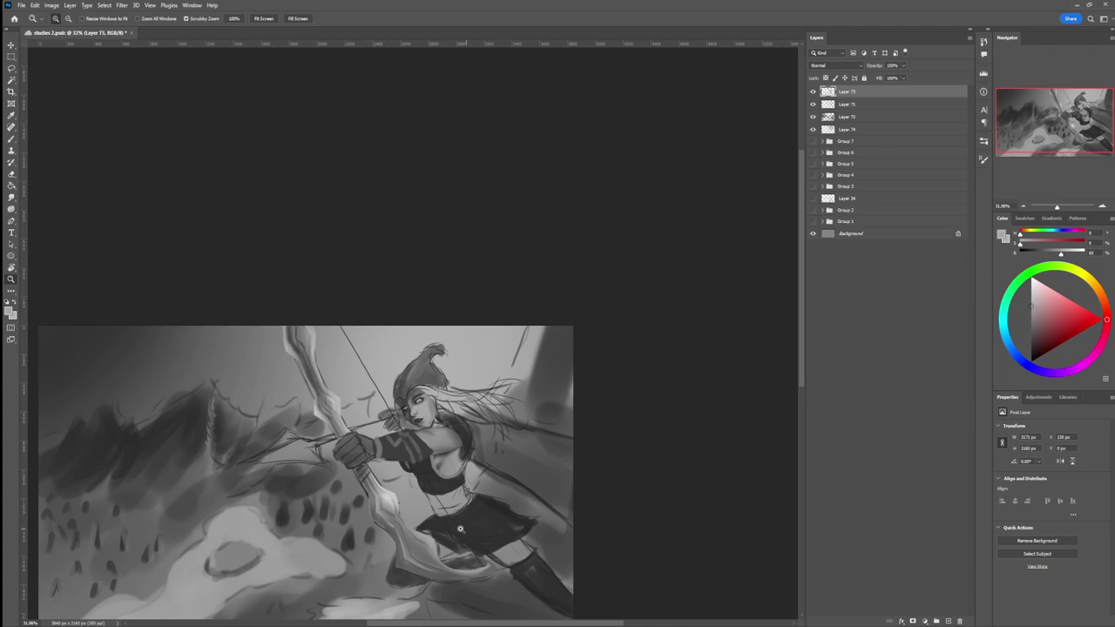
{"action": "left_click_drag", "start_coordinate": [452, 525], "coordinate": [457, 521]}
{"action": "left_click_drag", "start_coordinate": [450, 460], "coordinate": [432, 412]}
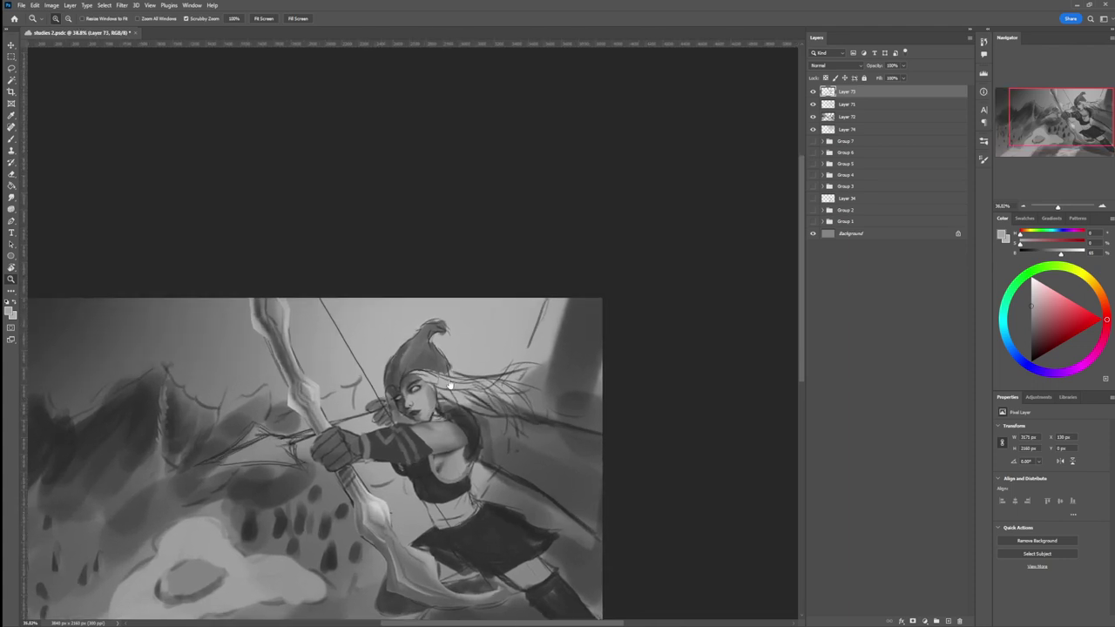
{"action": "key", "text": "b"}
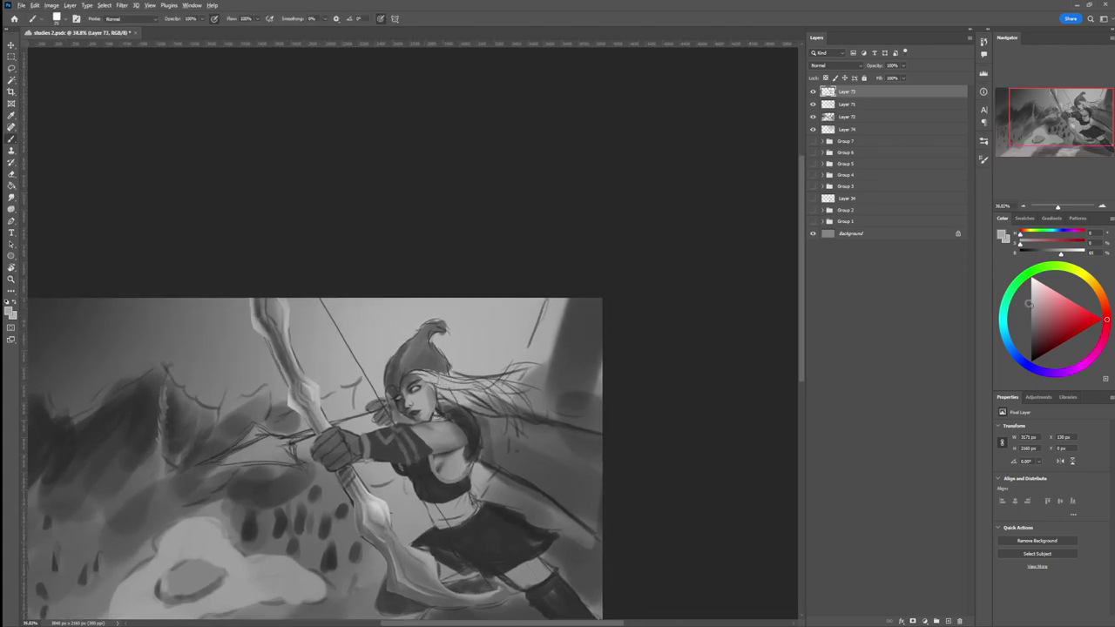
{"action": "left_click", "coordinate": [1031, 301]}
{"action": "key", "text": "bracketleft"}
{"action": "key", "text": "bracketleft"}
{"action": "key", "text": "bracketleft"}
{"action": "key", "text": "bracketright"}
{"action": "key", "text": "bracketright"}
{"action": "key", "text": "bracketright"}
{"action": "left_click_drag", "start_coordinate": [432, 386], "coordinate": [458, 406]}
{"action": "key", "text": "bracketleft"}
{"action": "key", "text": "bracketleft"}
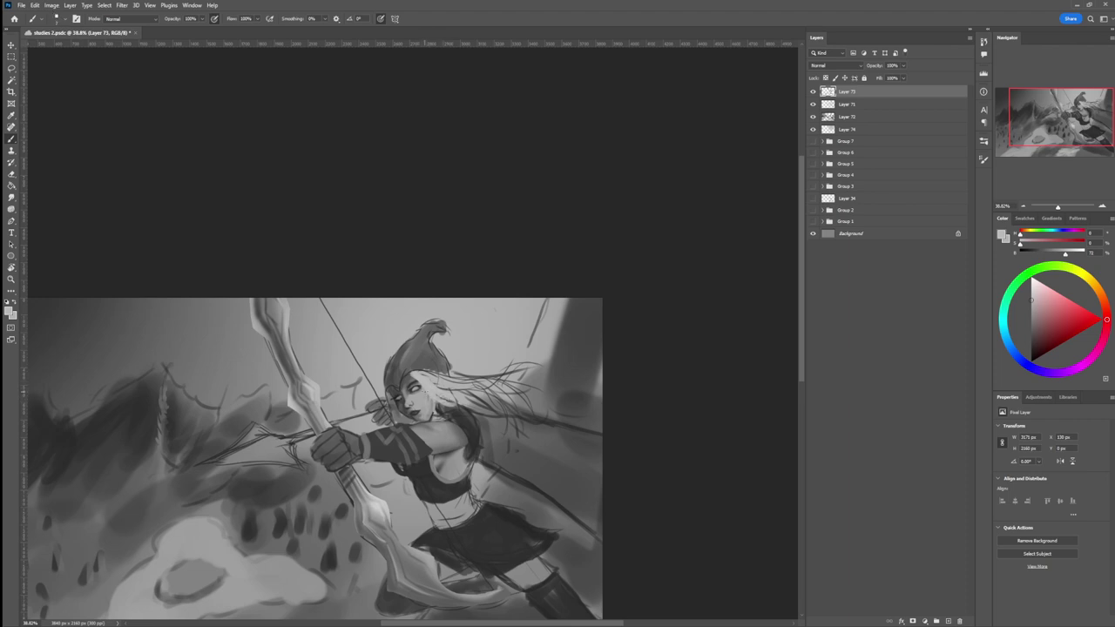
Step: Enlarge the brush by six size steps to fill the flowing hair, then shrink it by four and extend the strands
{"action": "key", "text": "bracketright"}
{"action": "key", "text": "bracketright"}
{"action": "key", "text": "bracketright"}
{"action": "key", "text": "bracketright"}
{"action": "key", "text": "bracketright"}
{"action": "key", "text": "bracketright"}
{"action": "mouse_move", "coordinate": [419, 374]}
{"action": "left_mouse_down"}
{"action": "mouse_move", "coordinate": [458, 391]}
{"action": "mouse_move", "coordinate": [444, 376]}
{"action": "mouse_move", "coordinate": [477, 394]}
{"action": "mouse_move", "coordinate": [484, 385]}
{"action": "mouse_move", "coordinate": [554, 400]}
{"action": "mouse_move", "coordinate": [533, 401]}
{"action": "left_mouse_up"}
{"action": "key", "text": "bracketleft"}
{"action": "key", "text": "bracketleft"}
{"action": "key", "text": "bracketleft"}
{"action": "key", "text": "bracketleft"}
{"action": "mouse_move", "coordinate": [449, 385]}
{"action": "left_mouse_down"}
{"action": "mouse_move", "coordinate": [530, 397]}
{"action": "mouse_move", "coordinate": [540, 417]}
{"action": "mouse_move", "coordinate": [552, 406]}
{"action": "left_mouse_up"}
Step: Vary the brush size and paint the lower hair strands trailing behind the shoulder in light grey
{"action": "key", "text": "bracketright"}
{"action": "key", "text": "bracketright"}
{"action": "key", "text": "bracketright"}
{"action": "key", "text": "bracketleft"}
{"action": "key", "text": "bracketleft"}
{"action": "key", "text": "bracketleft"}
{"action": "key", "text": "bracketright"}
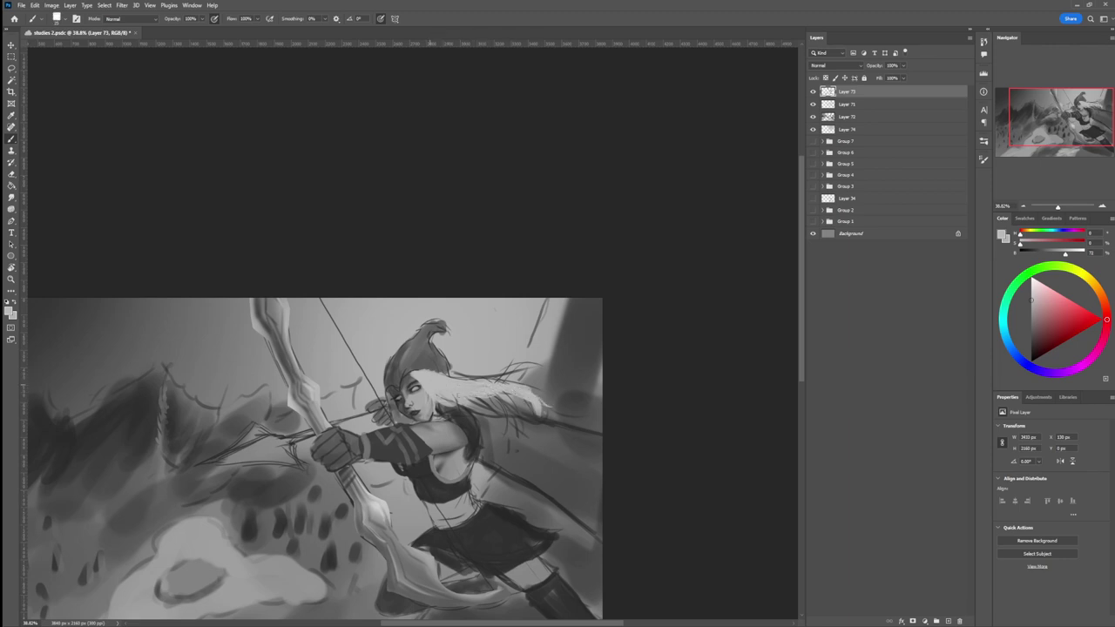
{"action": "mouse_move", "coordinate": [465, 398]}
{"action": "left_mouse_down"}
{"action": "mouse_move", "coordinate": [512, 409]}
{"action": "mouse_move", "coordinate": [526, 421]}
{"action": "mouse_move", "coordinate": [510, 431]}
{"action": "left_mouse_up"}
{"action": "key", "text": "bracketleft"}
{"action": "key", "text": "bracketleft"}
{"action": "key", "text": "bracketleft"}
{"action": "mouse_move", "coordinate": [514, 414]}
{"action": "left_mouse_down"}
{"action": "mouse_move", "coordinate": [506, 435]}
{"action": "mouse_move", "coordinate": [507, 413]}
{"action": "left_mouse_up"}
Step: Enlarge the brush by three size steps and paint long windblown locks along the hair's upper and lower edges
{"action": "key", "text": "bracketright"}
{"action": "key", "text": "bracketright"}
{"action": "key", "text": "bracketright"}
{"action": "left_click_drag", "start_coordinate": [442, 398], "coordinate": [549, 419]}
{"action": "left_click_drag", "start_coordinate": [443, 375], "coordinate": [517, 373]}
{"action": "left_click_drag", "start_coordinate": [483, 378], "coordinate": [549, 381]}
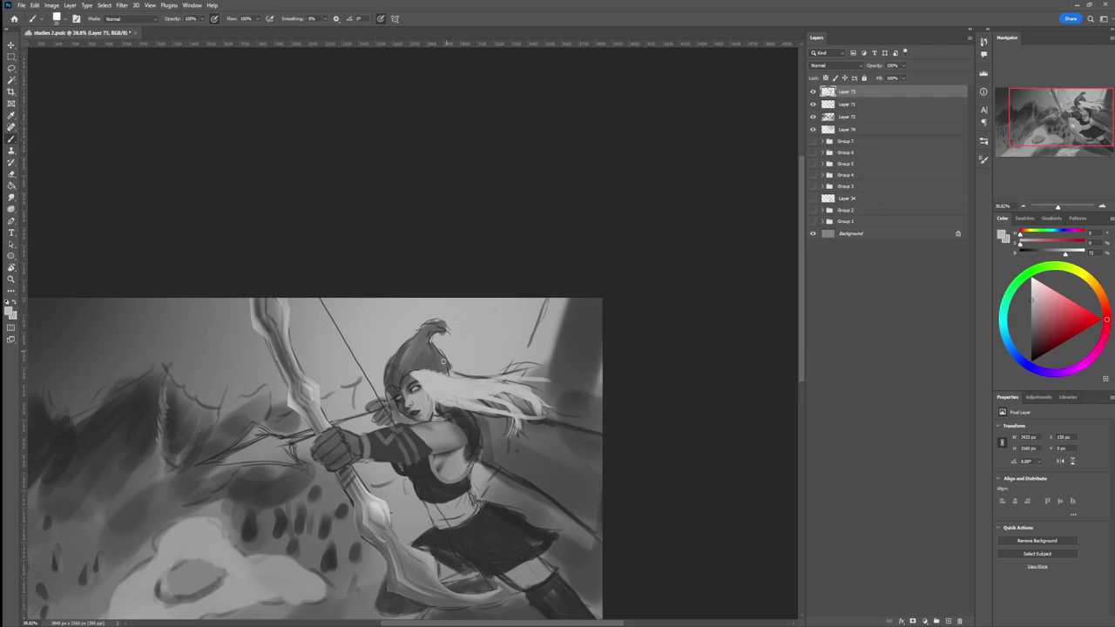
Step: Sample the dark grey of the top below the hair and fill the hood over its sketch lines
{"action": "left_click", "coordinate": [465, 416], "text": "alt"}
{"action": "mouse_move", "coordinate": [444, 366]}
{"action": "left_mouse_down"}
{"action": "mouse_move", "coordinate": [455, 374]}
{"action": "mouse_move", "coordinate": [400, 375]}
{"action": "left_mouse_up"}
{"action": "key", "text": "bracketleft"}
{"action": "key", "text": "bracketleft"}
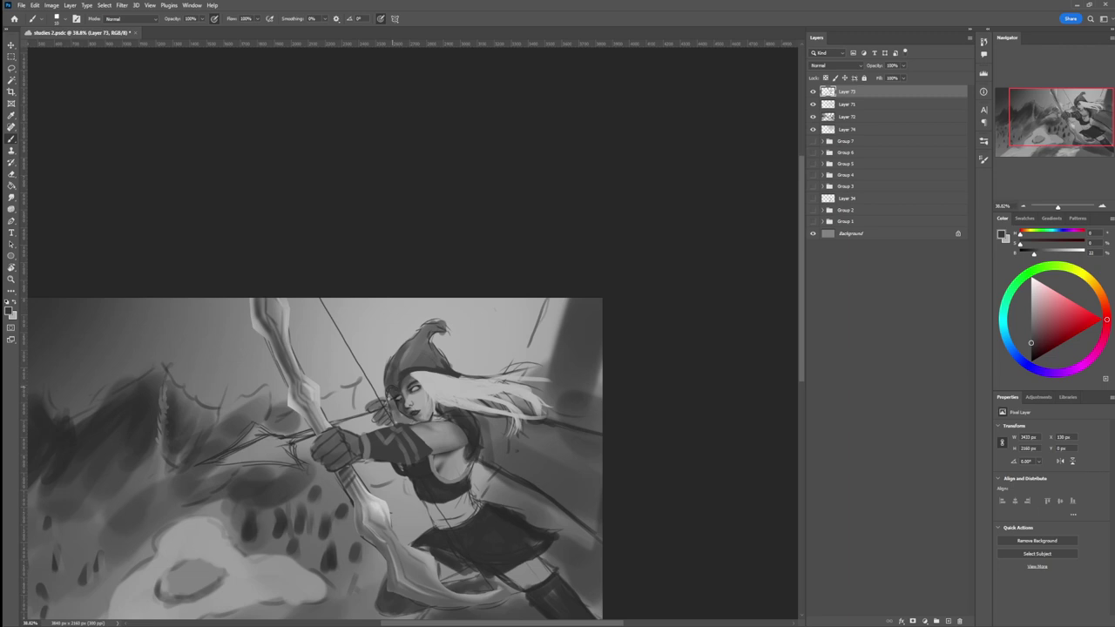
{"action": "key", "text": "bracketright"}
{"action": "key", "text": "bracketright"}
{"action": "mouse_move", "coordinate": [388, 390]}
{"action": "left_mouse_down"}
{"action": "mouse_move", "coordinate": [405, 353]}
{"action": "mouse_move", "coordinate": [389, 377]}
{"action": "mouse_move", "coordinate": [405, 346]}
{"action": "mouse_move", "coordinate": [388, 373]}
{"action": "mouse_move", "coordinate": [394, 358]}
{"action": "mouse_move", "coordinate": [425, 334]}
{"action": "mouse_move", "coordinate": [445, 334]}
{"action": "mouse_move", "coordinate": [433, 327]}
{"action": "mouse_move", "coordinate": [421, 339]}
{"action": "mouse_move", "coordinate": [431, 333]}
{"action": "mouse_move", "coordinate": [448, 368]}
{"action": "mouse_move", "coordinate": [400, 363]}
{"action": "mouse_move", "coordinate": [433, 362]}
{"action": "left_mouse_up"}
Step: Enlarge the brush by two size steps, sample the sky grey and trim the hood's tip and outer contour
{"action": "key", "text": "bracketright"}
{"action": "key", "text": "bracketright"}
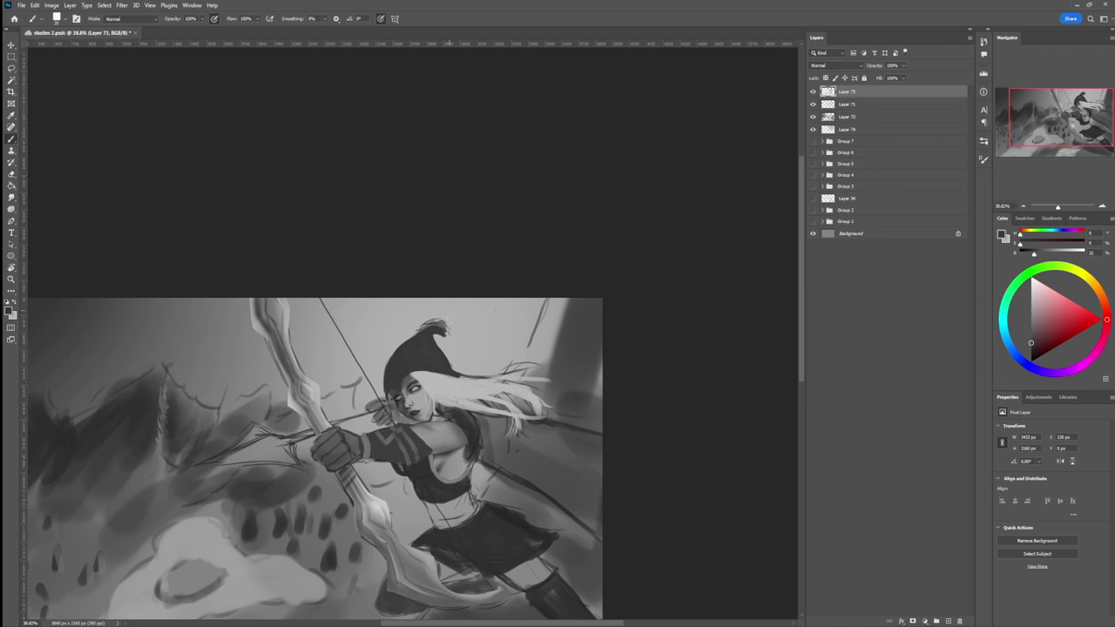
{"action": "left_click", "coordinate": [458, 341], "text": "alt"}
{"action": "mouse_move", "coordinate": [444, 333]}
{"action": "left_mouse_down"}
{"action": "mouse_move", "coordinate": [435, 343]}
{"action": "mouse_move", "coordinate": [441, 325]}
{"action": "mouse_move", "coordinate": [425, 324]}
{"action": "mouse_move", "coordinate": [442, 319]}
{"action": "mouse_move", "coordinate": [395, 352]}
{"action": "mouse_move", "coordinate": [385, 384]}
{"action": "left_mouse_up"}
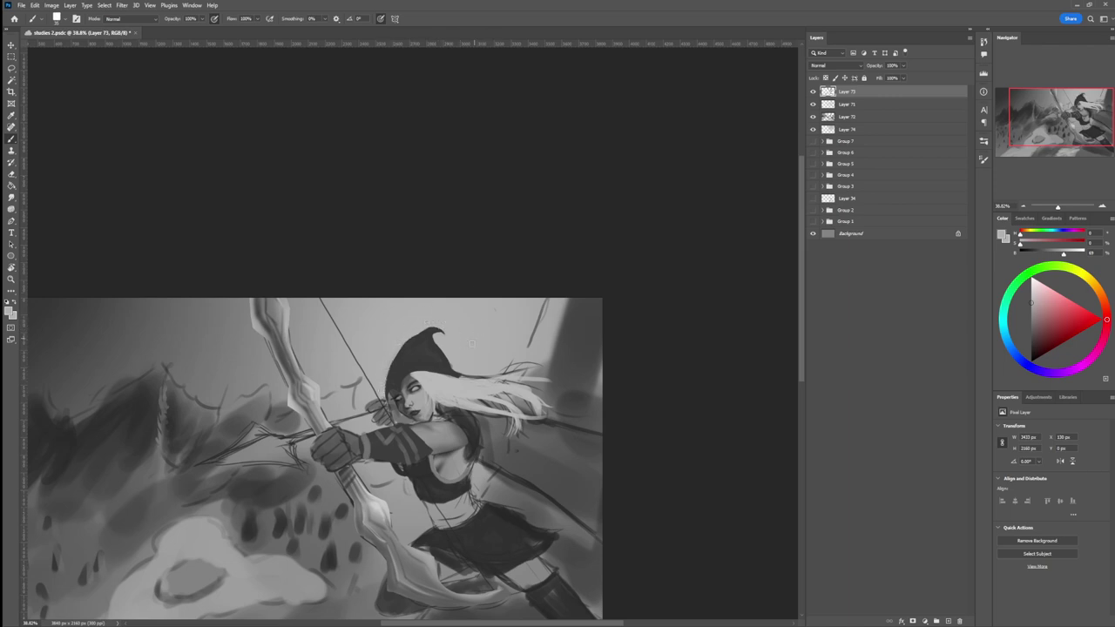
Step: Sample greys from the hood and hair, resize the brush and paint the area between the face and the drawing hand
{"action": "left_click", "coordinate": [399, 384], "text": "alt"}
{"action": "key", "text": "bracketleft"}
{"action": "key", "text": "bracketleft"}
{"action": "key", "text": "bracketleft"}
{"action": "key", "text": "bracketleft"}
{"action": "left_click", "coordinate": [437, 381], "text": "alt"}
{"action": "key", "text": "bracketright"}
{"action": "key", "text": "bracketright"}
{"action": "key", "text": "bracketright"}
{"action": "mouse_move", "coordinate": [392, 398]}
{"action": "left_mouse_down"}
{"action": "mouse_move", "coordinate": [397, 419]}
{"action": "mouse_move", "coordinate": [412, 423]}
{"action": "left_mouse_up"}
{"action": "left_click", "coordinate": [390, 396], "text": "alt"}
Step: Lasso the forearm bracer, brush a soft light grey highlight across it and clear the selection
{"action": "key", "text": "l"}
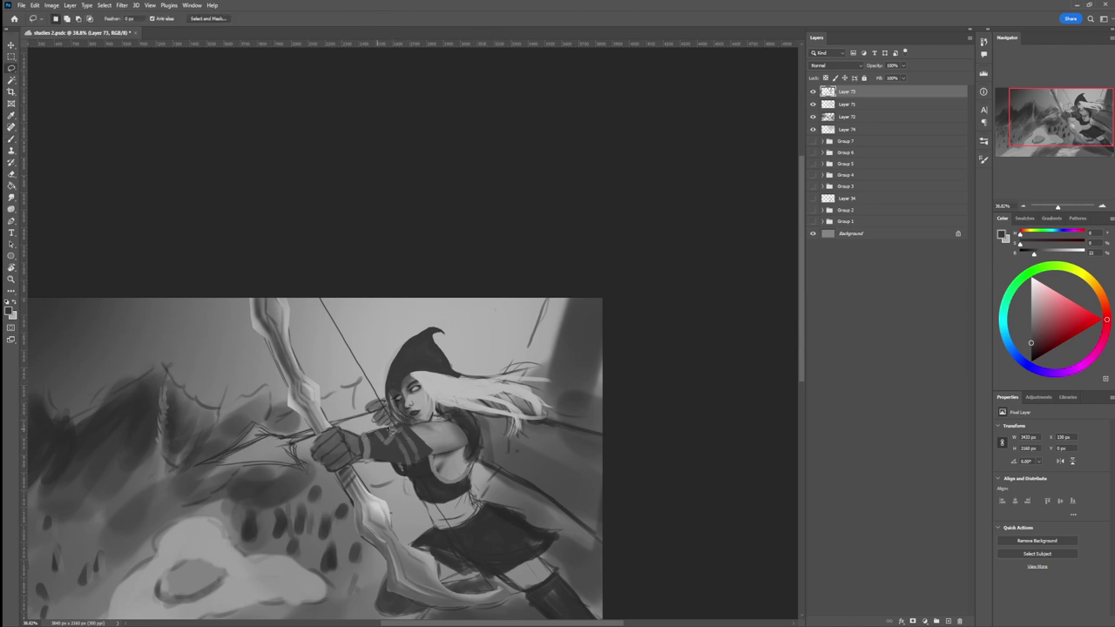
{"action": "mouse_move", "coordinate": [430, 459]}
{"action": "left_mouse_down"}
{"action": "mouse_move", "coordinate": [366, 462]}
{"action": "mouse_move", "coordinate": [362, 449]}
{"action": "mouse_move", "coordinate": [380, 419]}
{"action": "left_mouse_up"}
{"action": "key", "text": "b"}
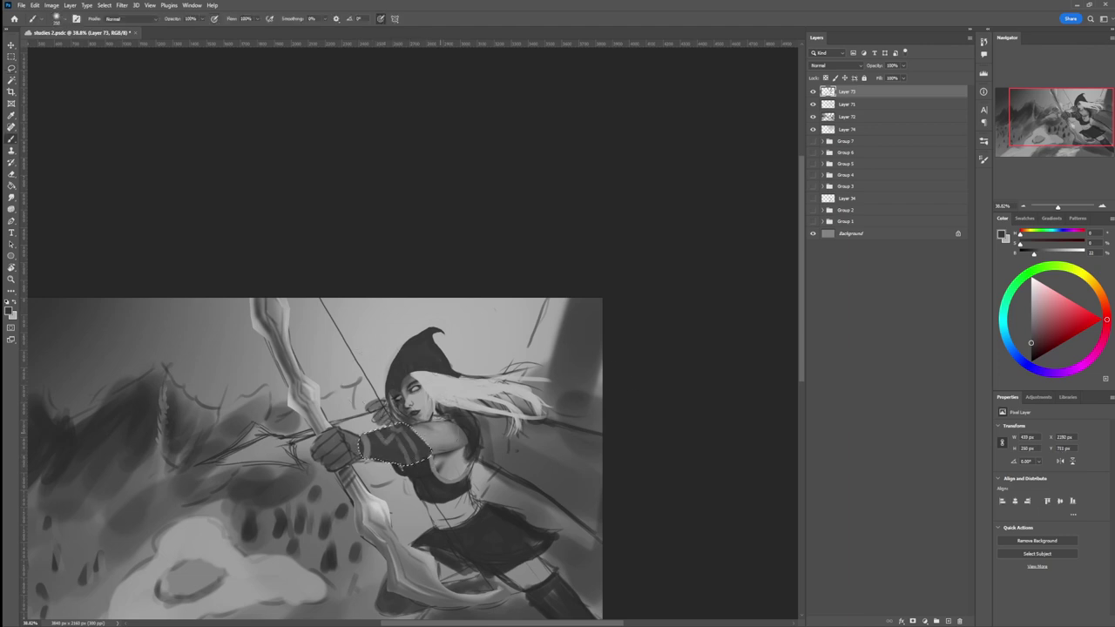
{"action": "left_click", "coordinate": [1031, 302]}
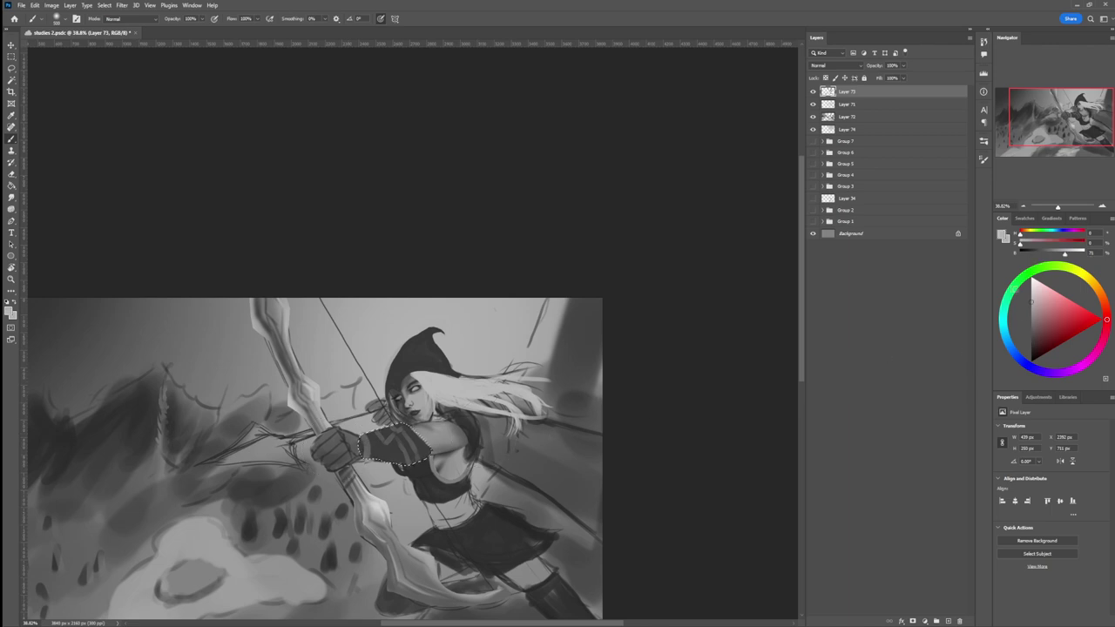
{"action": "mouse_move", "coordinate": [444, 441]}
{"action": "left_mouse_down"}
{"action": "mouse_move", "coordinate": [344, 454]}
{"action": "mouse_move", "coordinate": [433, 438]}
{"action": "mouse_move", "coordinate": [351, 444]}
{"action": "left_mouse_up"}
{"action": "key", "text": "bracketleft"}
{"action": "key", "text": "bracketleft"}
{"action": "key", "text": "bracketleft"}
{"action": "key", "text": "bracketleft"}
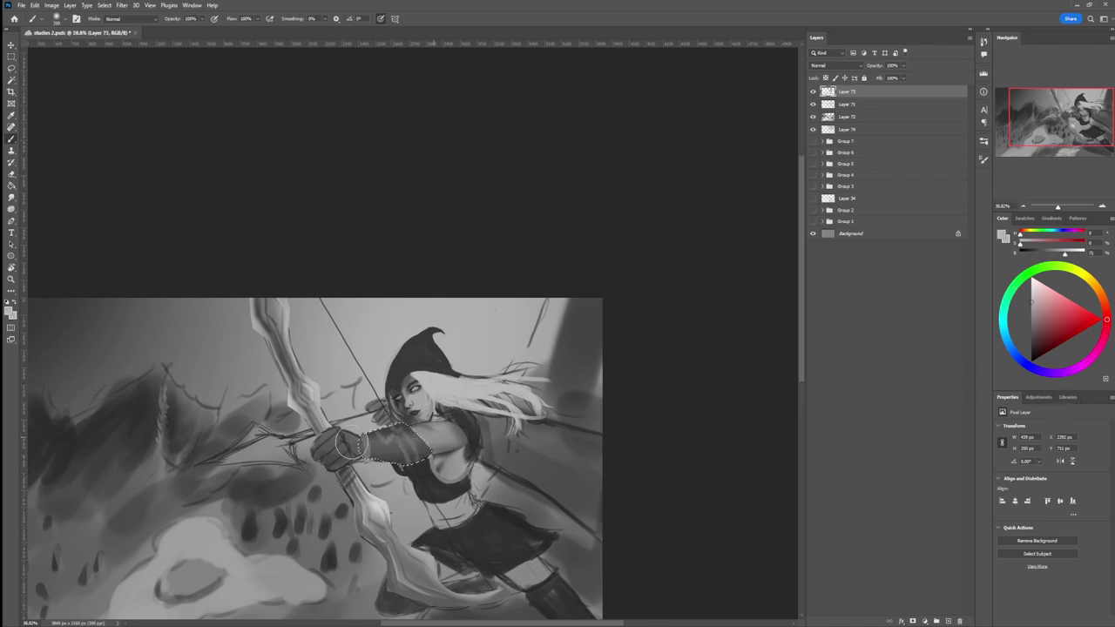
{"action": "key", "text": "ctrl+d"}
Step: Lasso the shoulder's edge beside the top, pick a dark grey and shade the shoulder
{"action": "key", "text": "z"}
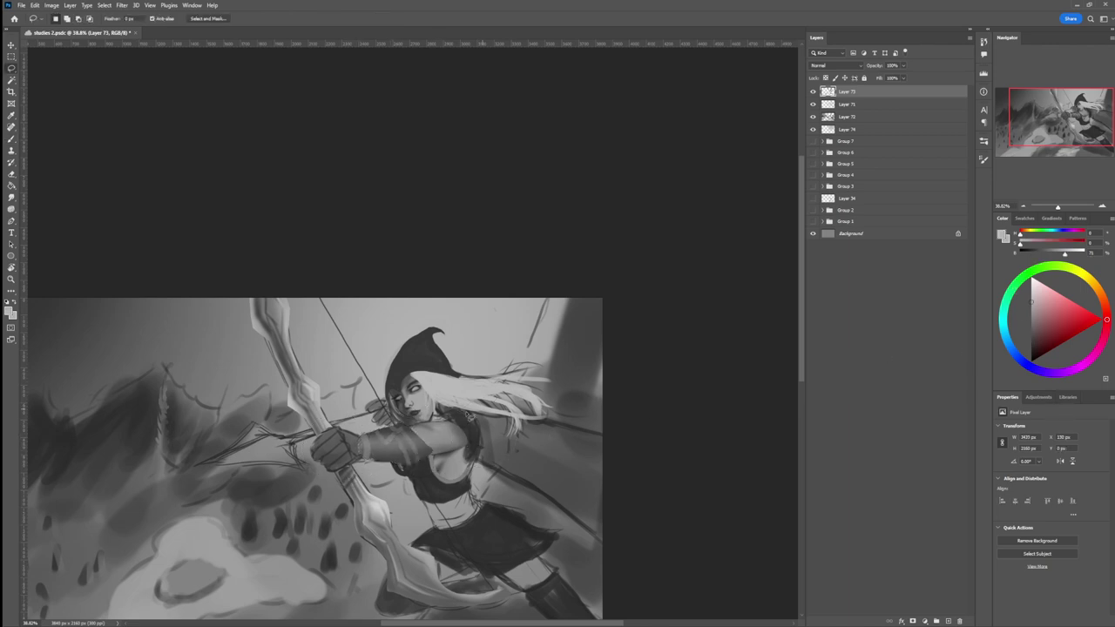
{"action": "left_click_drag", "start_coordinate": [413, 448], "coordinate": [470, 452]}
{"action": "key", "text": "l"}
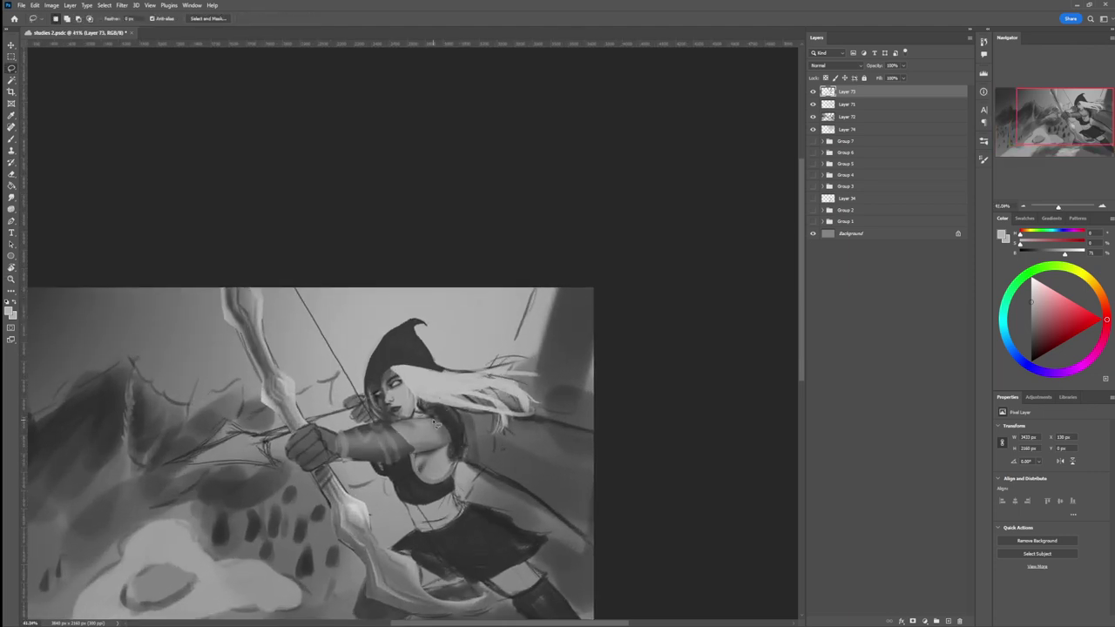
{"action": "mouse_move", "coordinate": [430, 421]}
{"action": "left_mouse_down"}
{"action": "mouse_move", "coordinate": [438, 452]}
{"action": "mouse_move", "coordinate": [430, 421]}
{"action": "left_mouse_up"}
{"action": "key", "text": "b"}
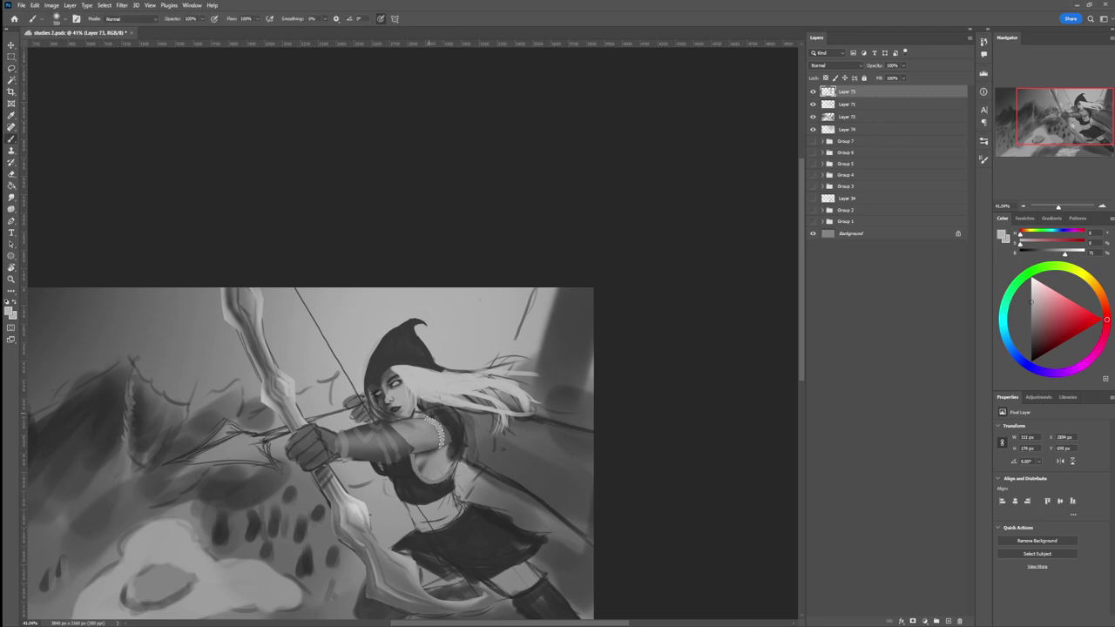
{"action": "left_click", "coordinate": [1033, 337]}
{"action": "key", "text": "l"}
{"action": "left_click_drag", "start_coordinate": [414, 423], "coordinate": [419, 425]}
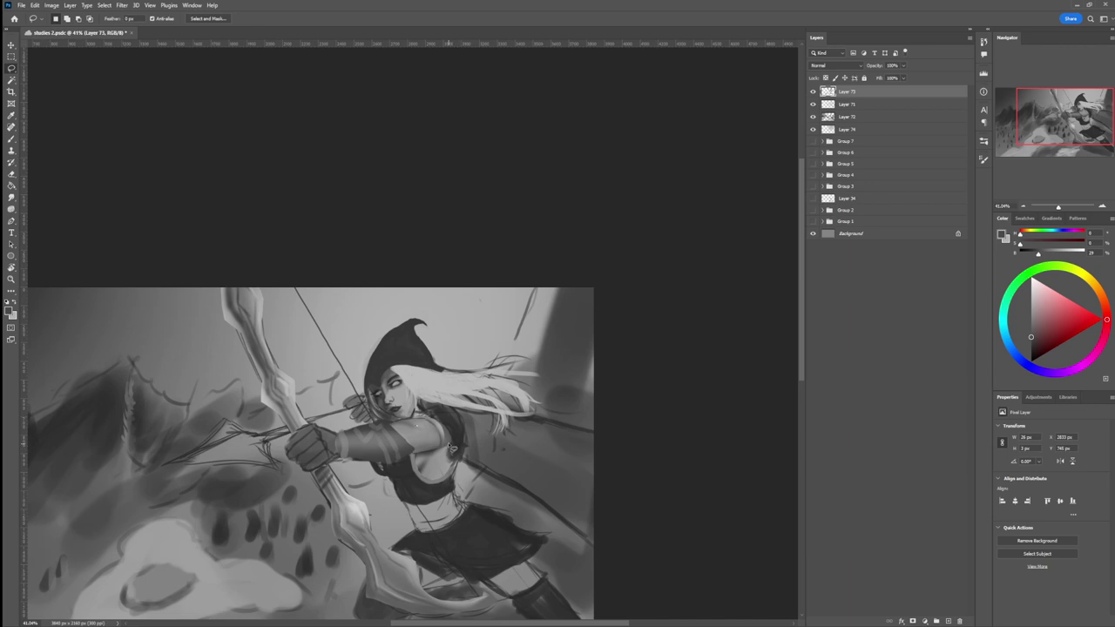
{"action": "key", "text": "b"}
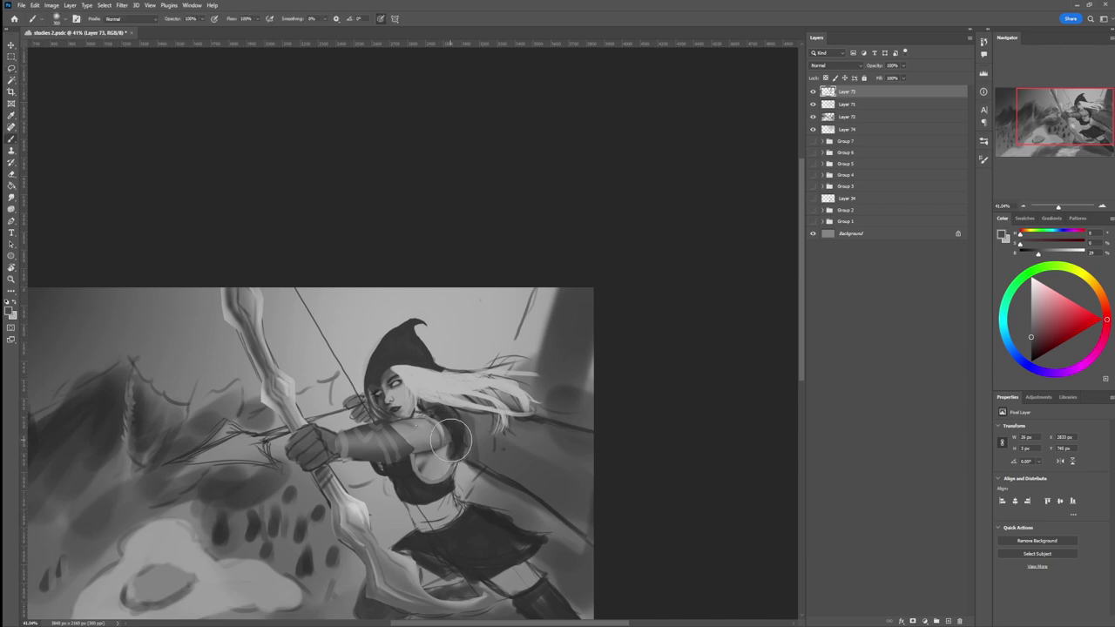
Step: Lasso the underside of the upper arm, shade it with a darker grey and a brush enlarged by six size steps, and deselect
{"action": "key", "text": "l"}
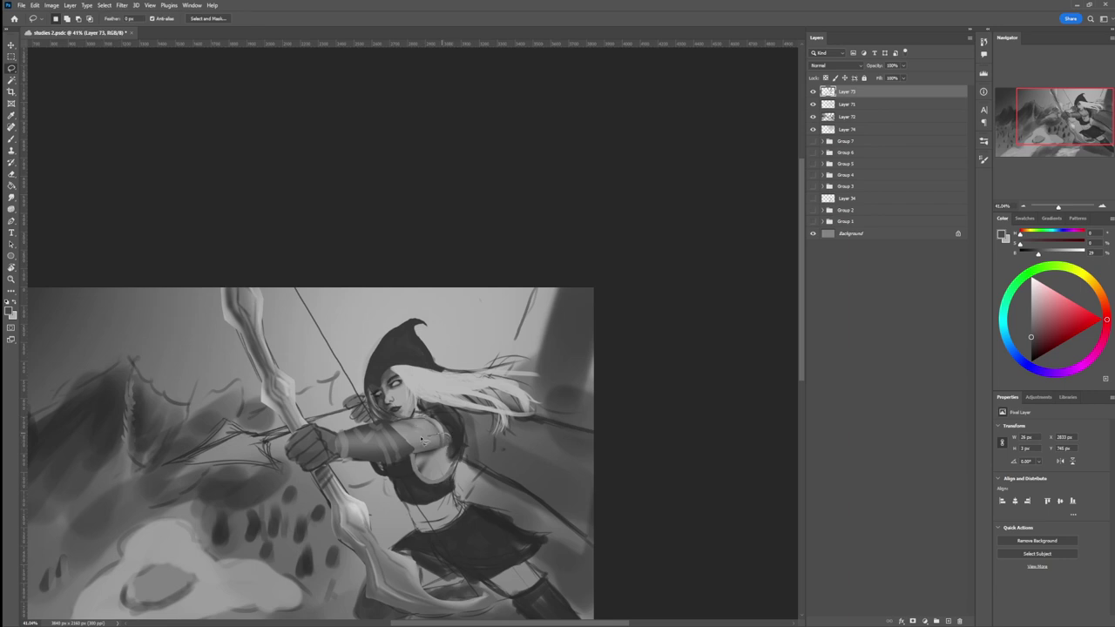
{"action": "mouse_move", "coordinate": [422, 440]}
{"action": "left_mouse_down"}
{"action": "mouse_move", "coordinate": [409, 446]}
{"action": "mouse_move", "coordinate": [421, 458]}
{"action": "mouse_move", "coordinate": [427, 443]}
{"action": "left_mouse_up"}
{"action": "key", "text": "b"}
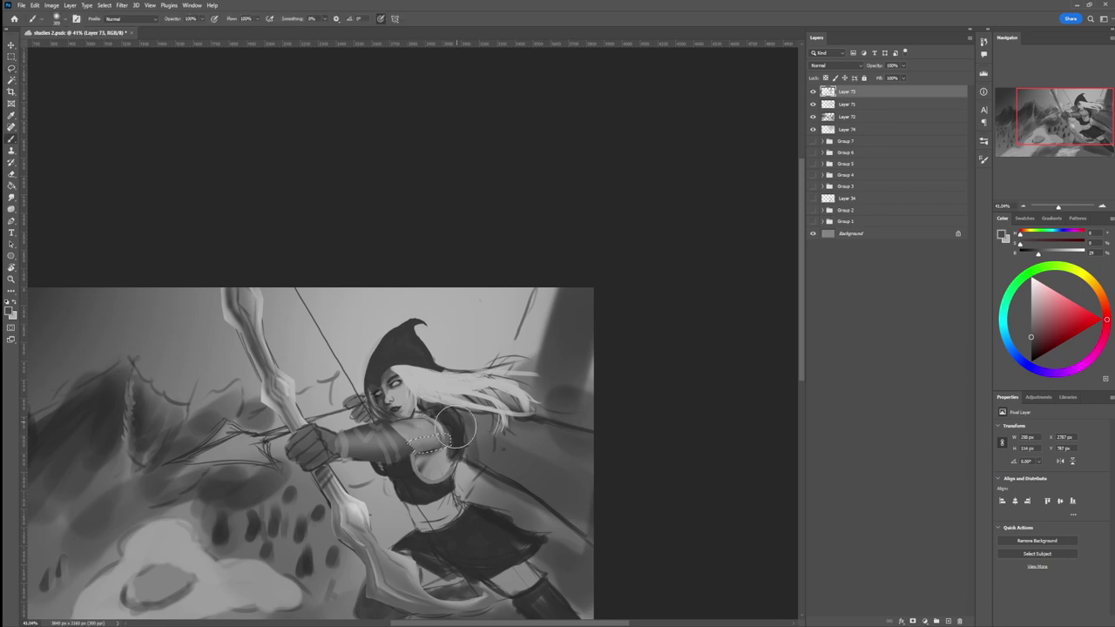
{"action": "left_click_drag", "start_coordinate": [1038, 345], "coordinate": [1022, 346]}
{"action": "mouse_move", "coordinate": [453, 436]}
{"action": "left_mouse_down"}
{"action": "mouse_move", "coordinate": [418, 447]}
{"action": "mouse_move", "coordinate": [462, 440]}
{"action": "left_mouse_up"}
{"action": "key", "text": "bracketright"}
{"action": "key", "text": "bracketright"}
{"action": "key", "text": "bracketright"}
{"action": "key", "text": "bracketright"}
{"action": "key", "text": "bracketright"}
{"action": "key", "text": "bracketright"}
{"action": "key", "text": "l"}
{"action": "key", "text": "ctrl+d"}
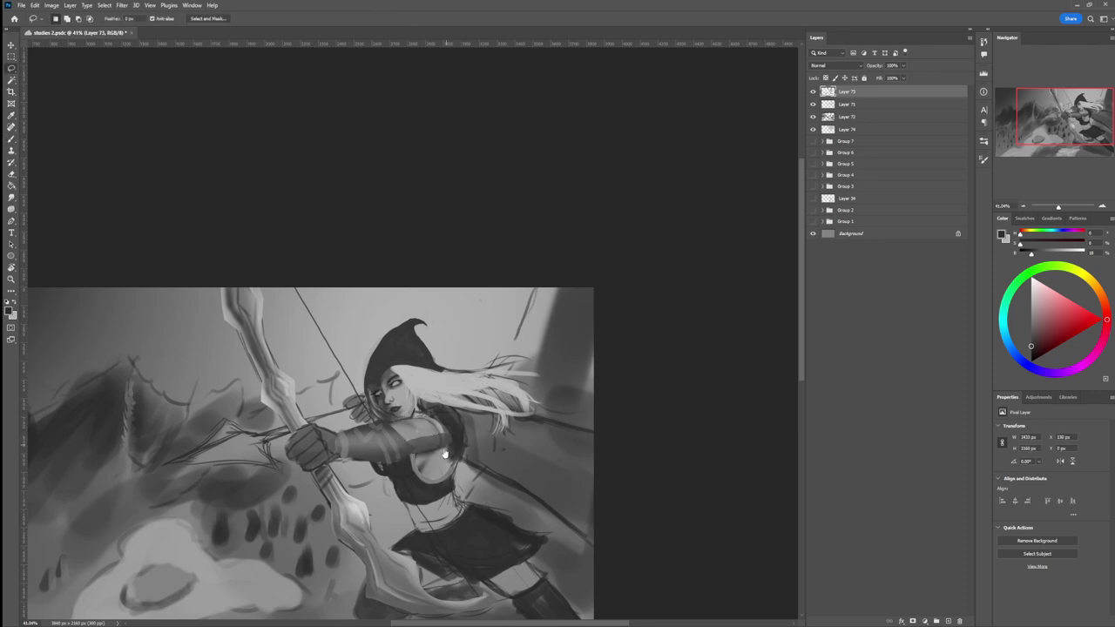
Step: Smudge the shading on the upper arm to soften the hard edge of the shadow
{"action": "key", "text": "b"}
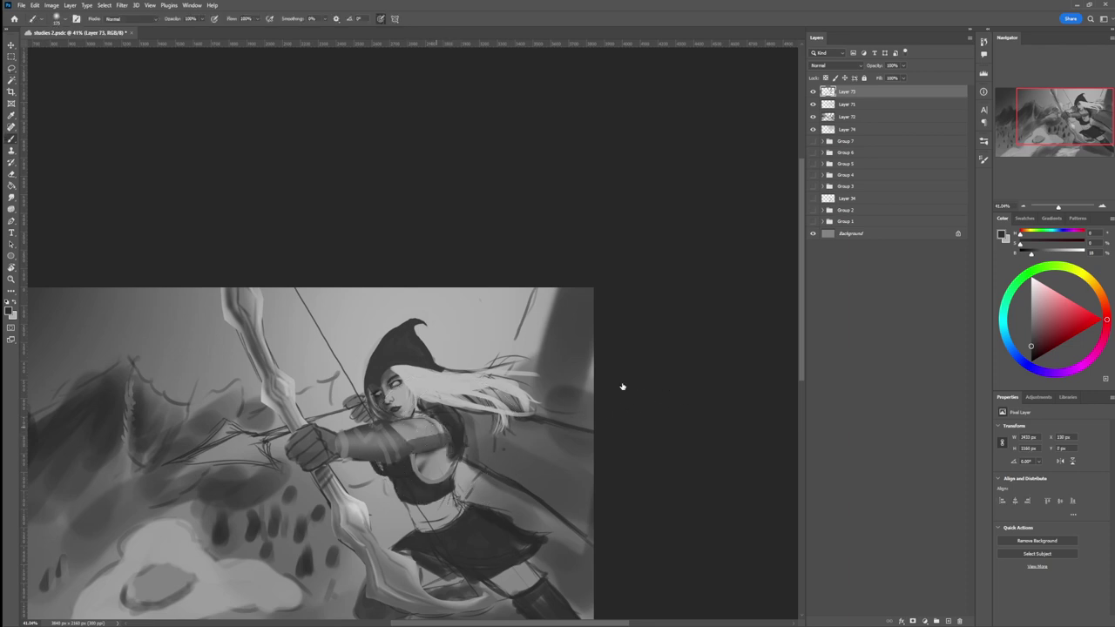
{"action": "key", "text": "r"}
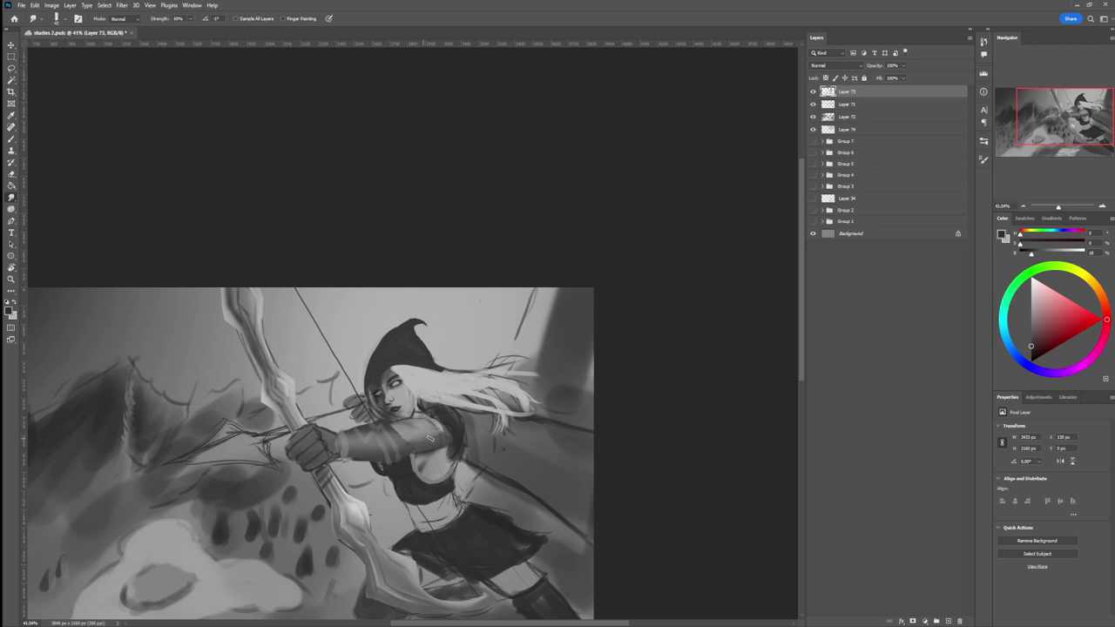
{"action": "key", "text": "l"}
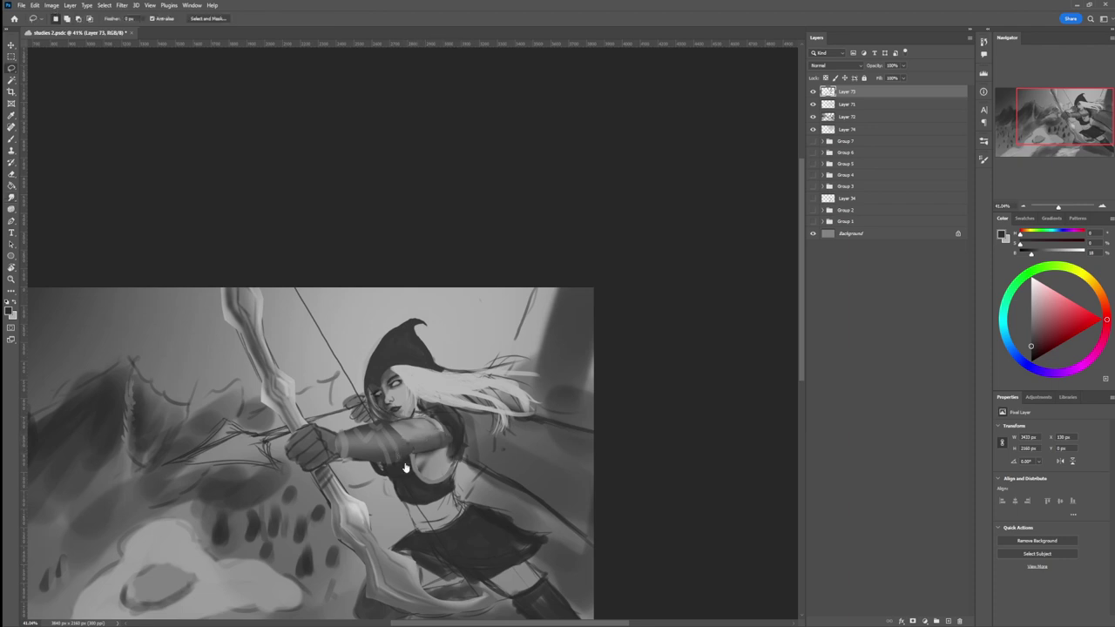
Step: Pick a mid grey at 41% brightness, enlarge the brush by three size steps, paint the hood's trim and choose a light grey
{"action": "key", "text": "z"}
{"action": "mouse_move", "coordinate": [441, 472]}
{"action": "left_mouse_down"}
{"action": "mouse_move", "coordinate": [361, 478]}
{"action": "mouse_move", "coordinate": [467, 460]}
{"action": "left_mouse_up"}
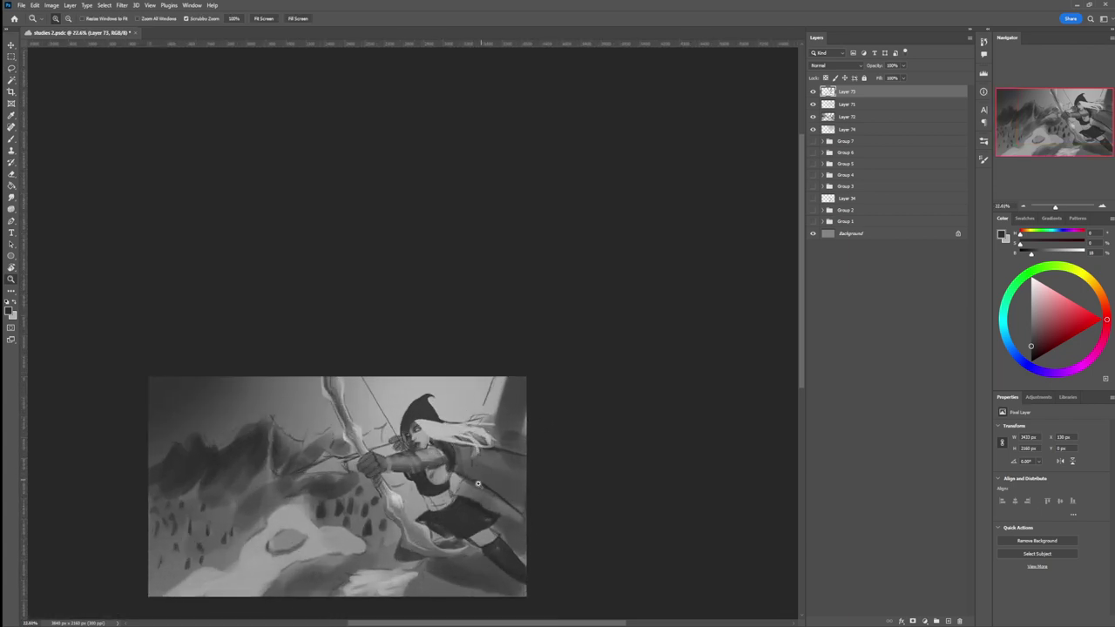
{"action": "left_click", "coordinate": [460, 460]}
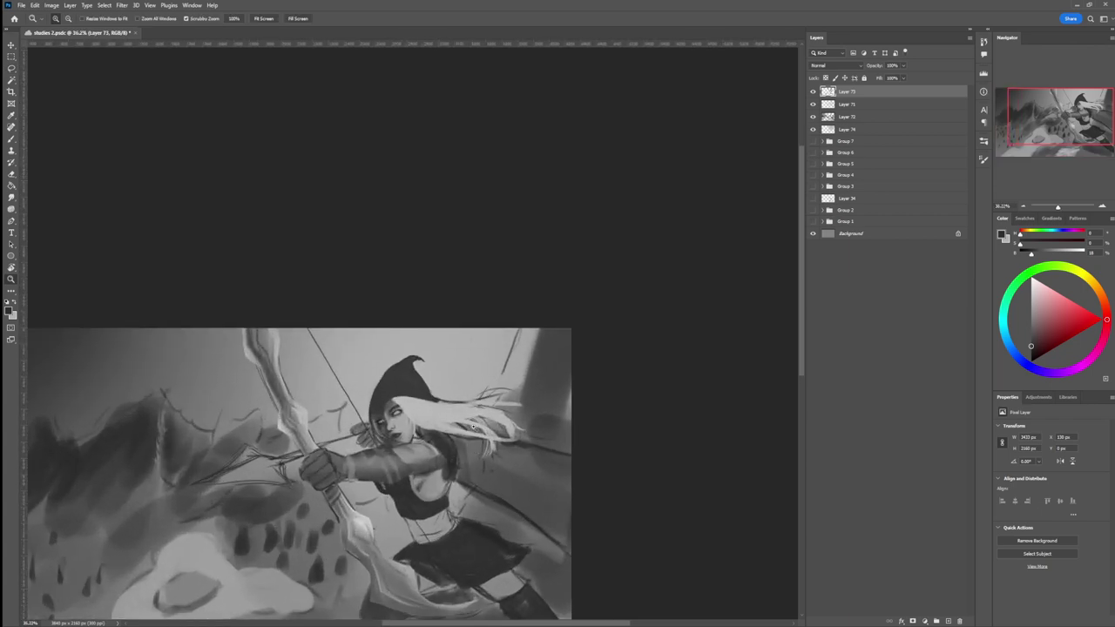
{"action": "key", "text": "b"}
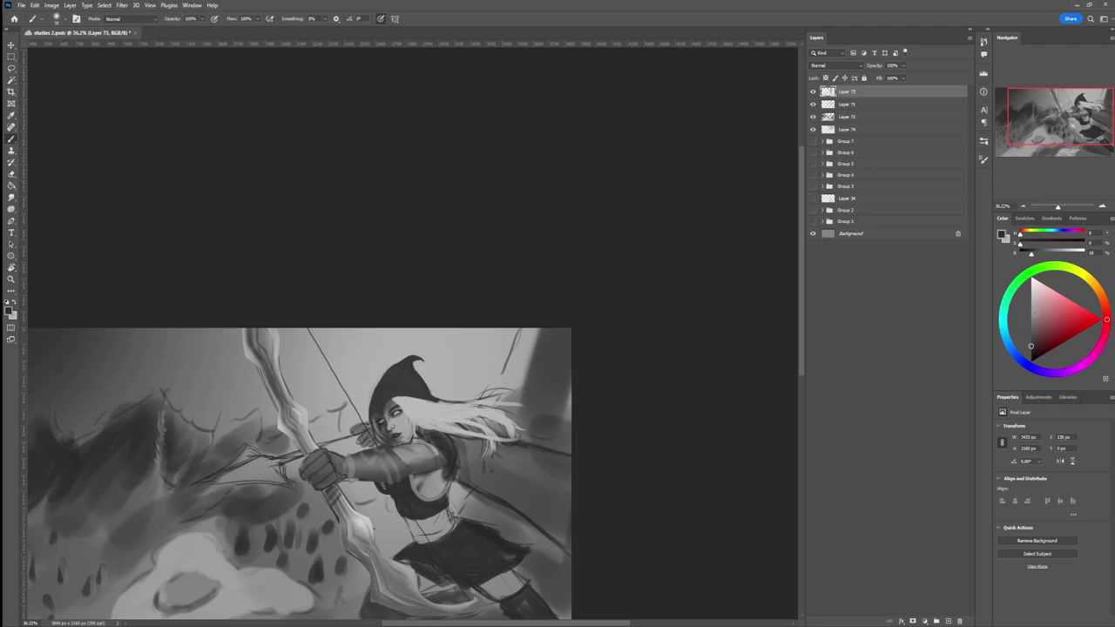
{"action": "left_click_drag", "start_coordinate": [1035, 314], "coordinate": [1029, 327]}
{"action": "key", "text": "]"}
{"action": "key", "text": "]"}
{"action": "key", "text": "]"}
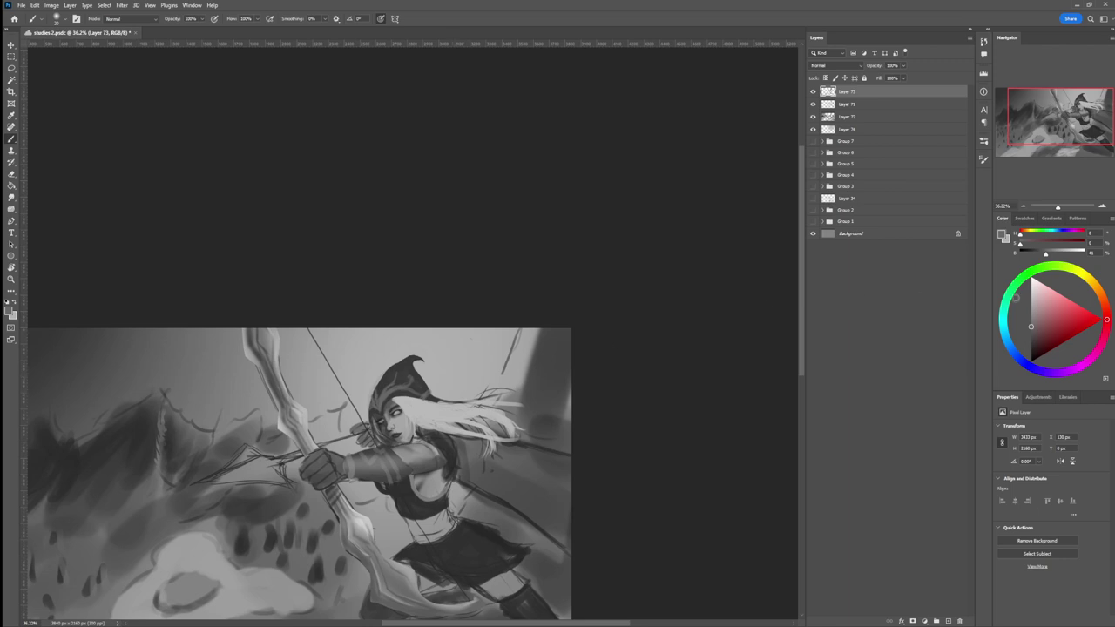
{"action": "left_click", "coordinate": [1026, 301]}
Step: Lasso the dark strap behind the archer's shoulder, sample its dark grey at 18% brightness and paint the strap inside the selection
{"action": "key", "text": "z"}
{"action": "left_click_drag", "start_coordinate": [405, 456], "coordinate": [364, 471]}
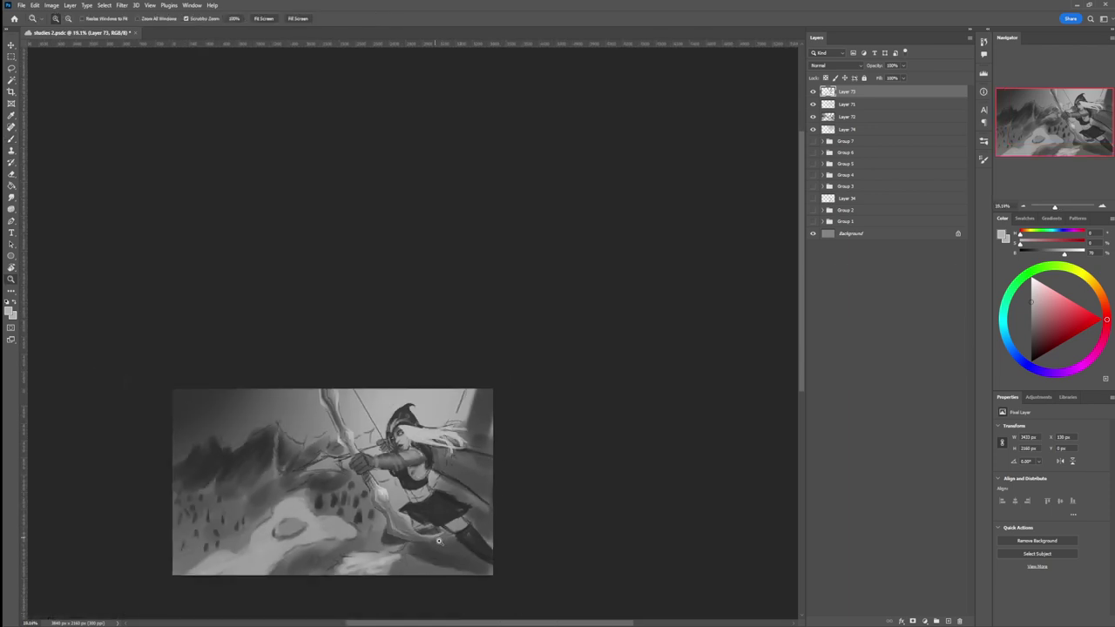
{"action": "mouse_move", "coordinate": [432, 533]}
{"action": "left_mouse_down"}
{"action": "mouse_move", "coordinate": [452, 545]}
{"action": "mouse_move", "coordinate": [460, 527]}
{"action": "mouse_move", "coordinate": [447, 501]}
{"action": "left_mouse_up"}
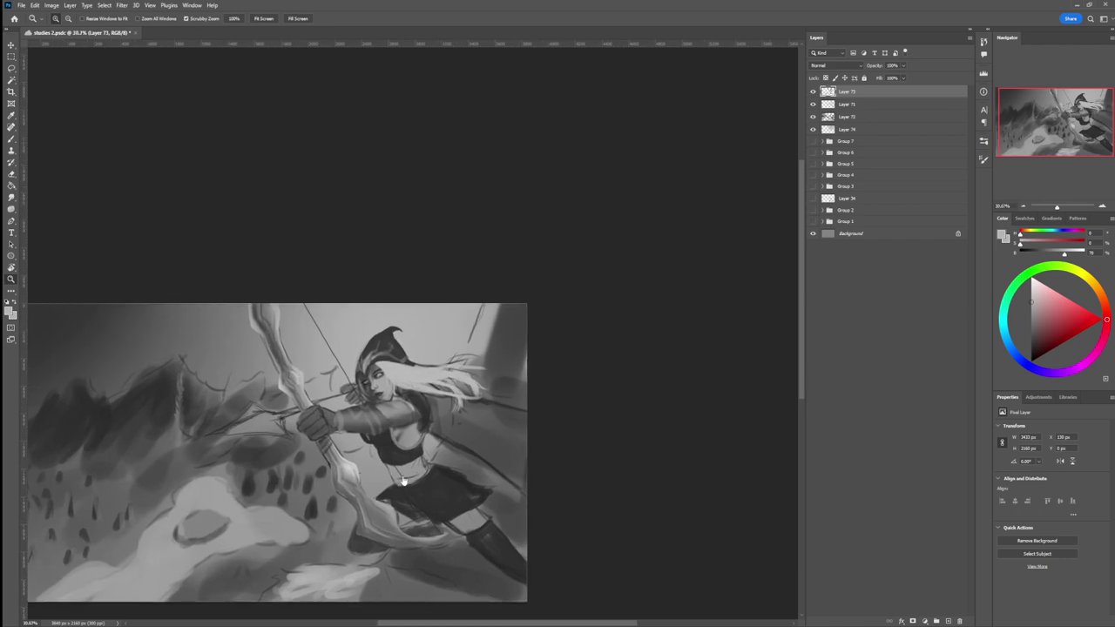
{"action": "key", "text": "l"}
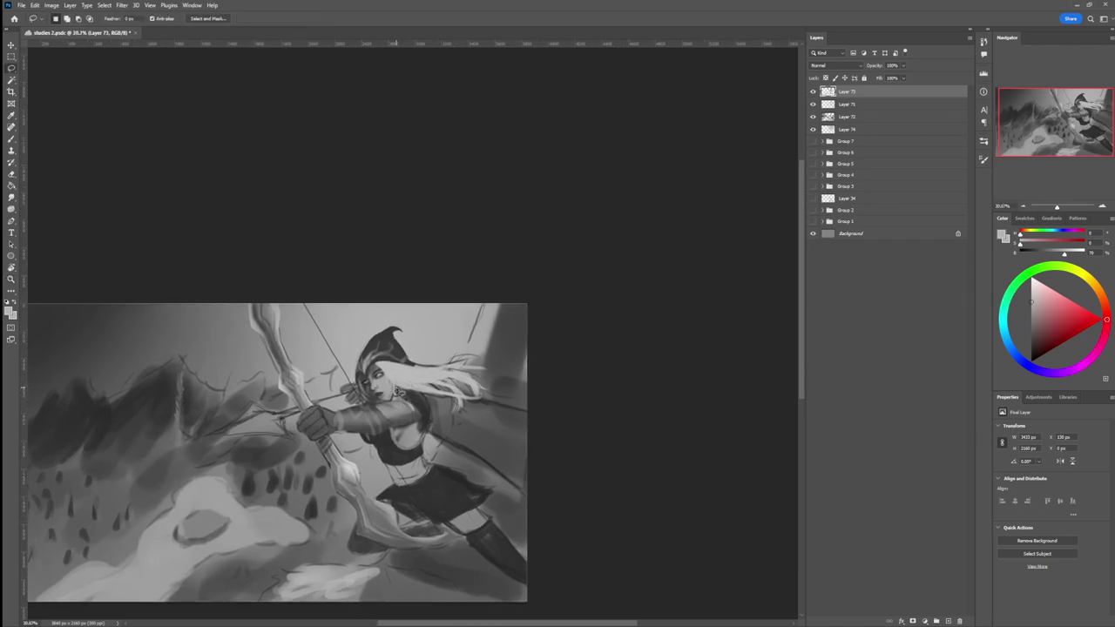
{"action": "mouse_move", "coordinate": [411, 385]}
{"action": "left_mouse_down"}
{"action": "mouse_move", "coordinate": [402, 397]}
{"action": "mouse_move", "coordinate": [424, 422]}
{"action": "mouse_move", "coordinate": [421, 442]}
{"action": "mouse_move", "coordinate": [436, 411]}
{"action": "mouse_move", "coordinate": [430, 388]}
{"action": "left_mouse_up"}
{"action": "key", "text": "b"}
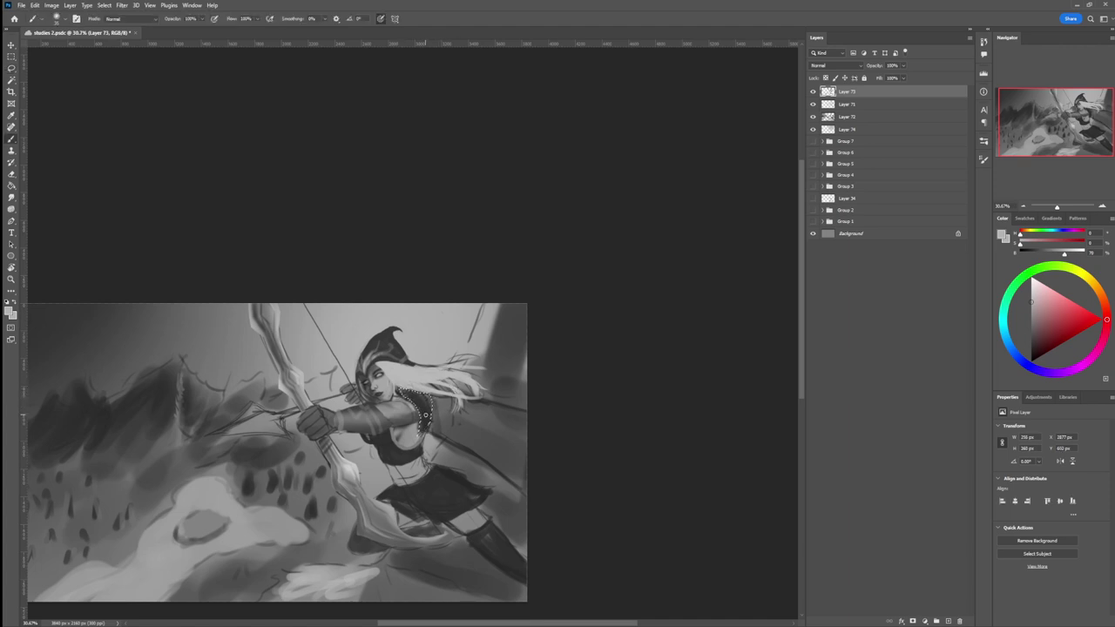
{"action": "left_click", "coordinate": [426, 415], "text": "alt"}
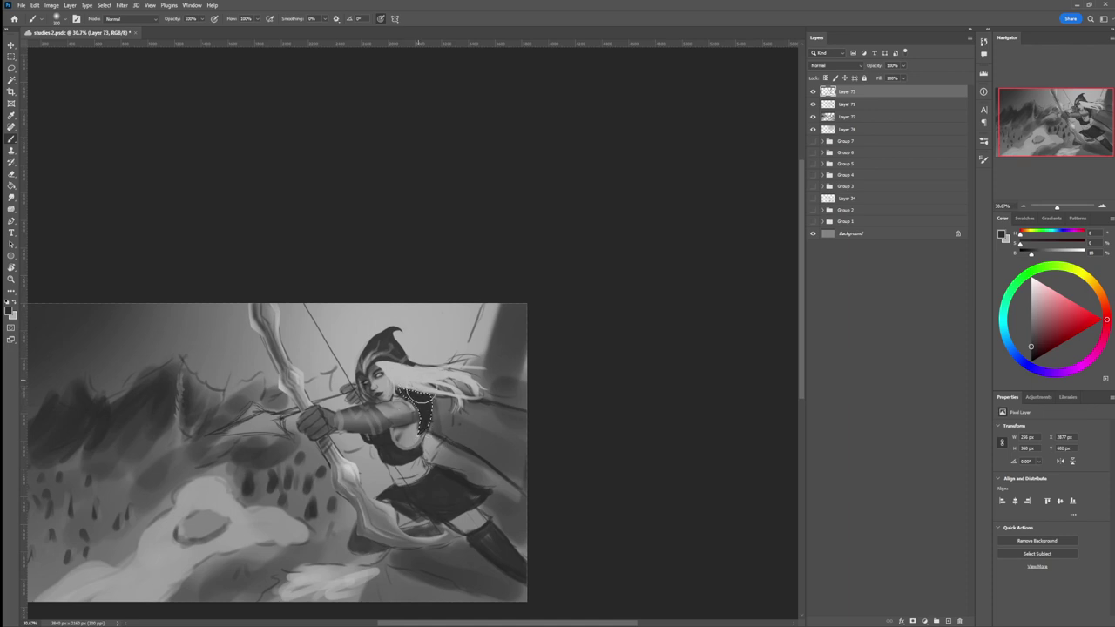
{"action": "left_click", "coordinate": [408, 391], "text": "alt"}
Step: Detail the shoulder strap with mid to light greys, highlight it softly with a grey at 85% brightness and deselect
{"action": "left_click", "coordinate": [636, 340]}
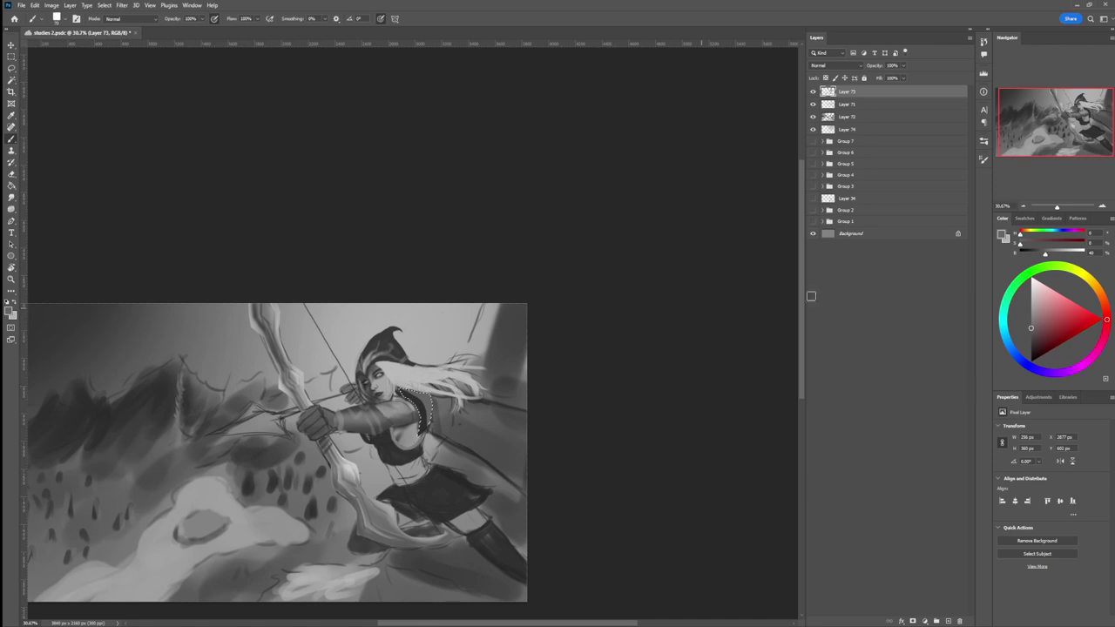
{"action": "left_click", "coordinate": [1031, 312]}
{"action": "left_click", "coordinate": [424, 428], "text": "alt"}
{"action": "left_click", "coordinate": [1030, 341]}
{"action": "left_click", "coordinate": [1031, 328]}
{"action": "left_click", "coordinate": [1031, 301]}
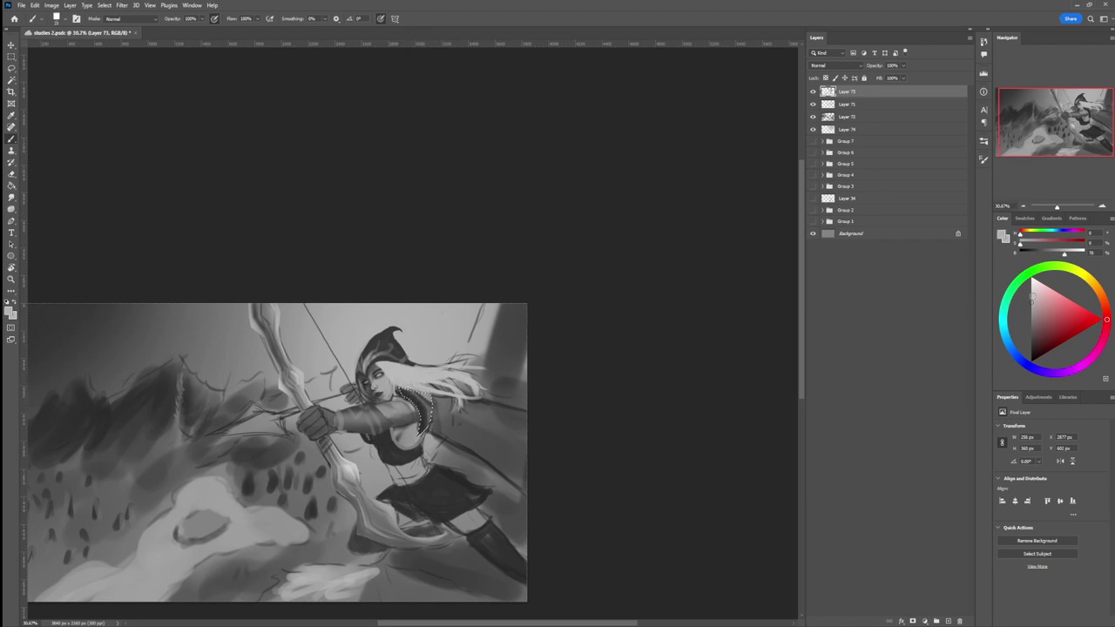
{"action": "key", "text": "period"}
{"action": "left_click", "coordinate": [1033, 288]}
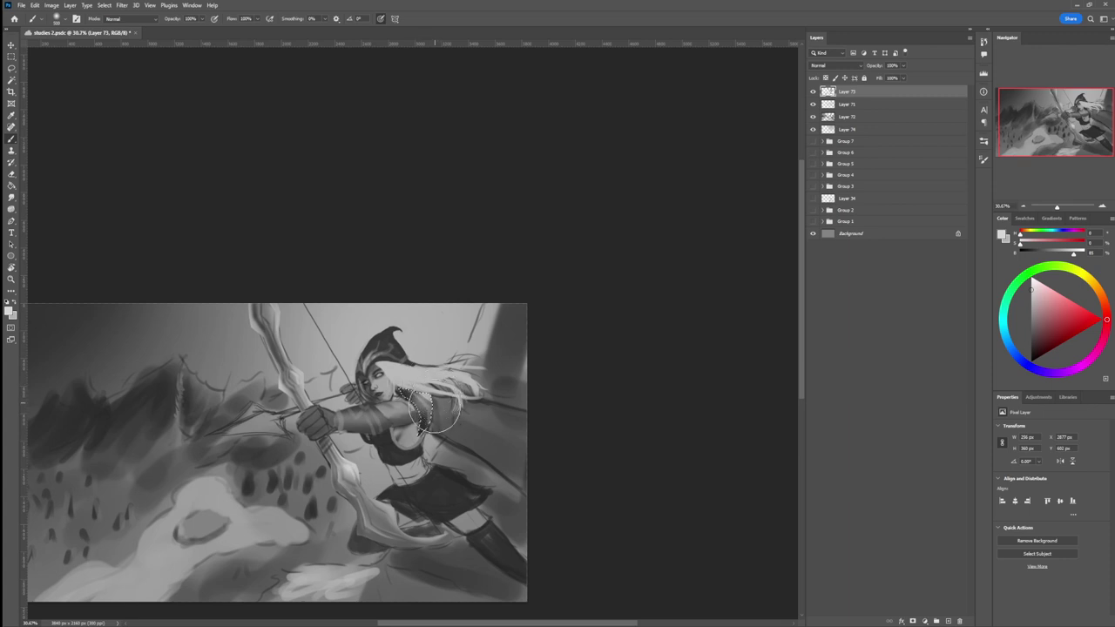
{"action": "key", "text": "l"}
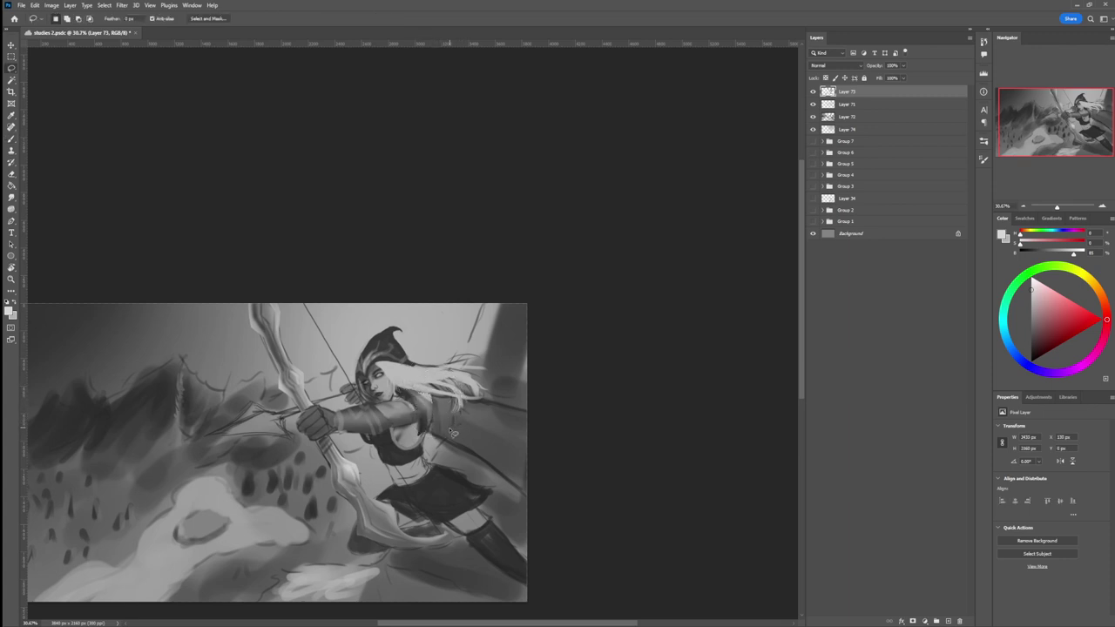
Step: Shrink the brush by six size steps, sample a light grey from the hair and paint strands falling over the shoulder
{"action": "key", "text": "b"}
{"action": "key", "text": "bracketleft"}
{"action": "key", "text": "bracketleft"}
{"action": "key", "text": "bracketleft"}
{"action": "key", "text": "bracketleft"}
{"action": "key", "text": "bracketleft"}
{"action": "key", "text": "bracketleft"}
{"action": "left_click", "coordinate": [412, 379], "text": "alt"}
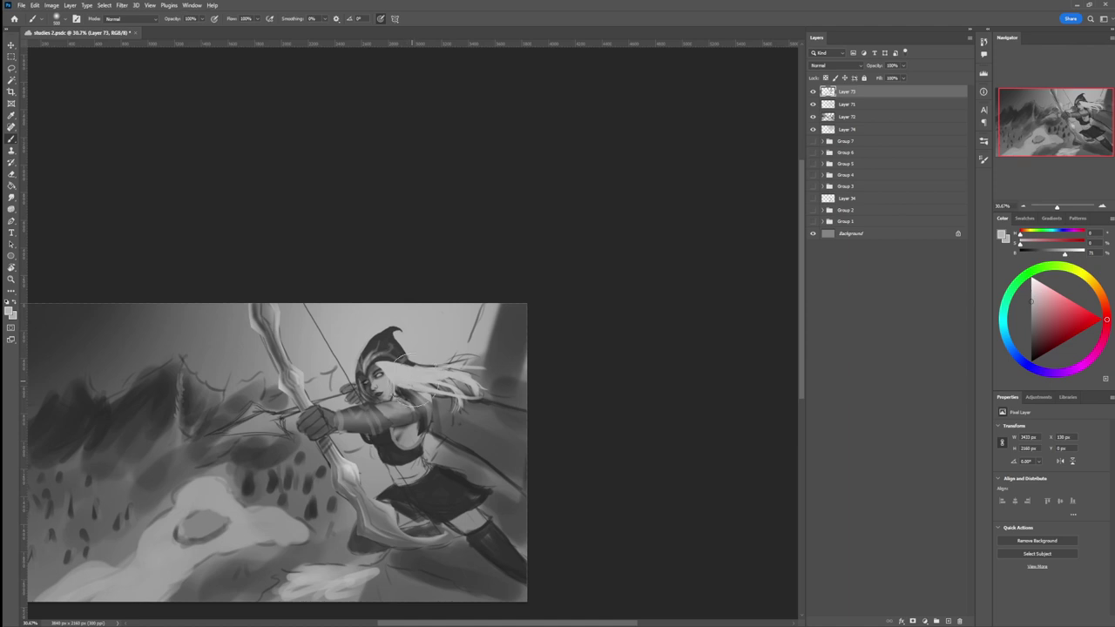
{"action": "left_click_drag", "start_coordinate": [405, 404], "coordinate": [426, 405]}
{"action": "left_click_drag", "start_coordinate": [398, 388], "coordinate": [415, 391]}
Step: Switch to a hard brush, pick a dark grey at 37% brightness and paint shadow strands through the flowing hair
{"action": "left_click", "coordinate": [656, 313]}
{"action": "left_click", "coordinate": [1032, 329]}
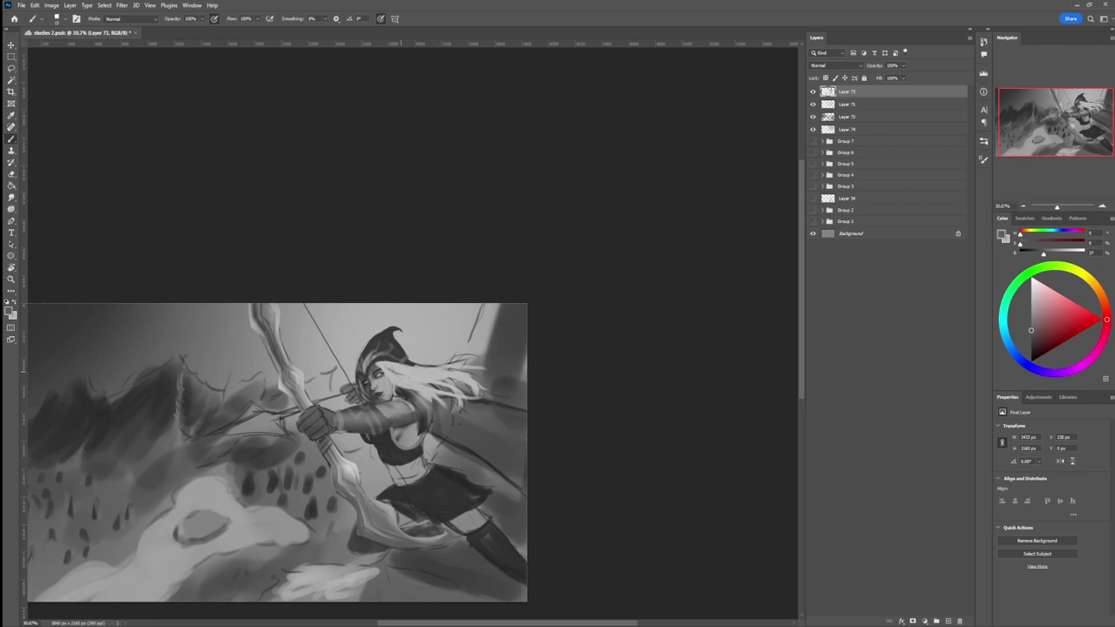
{"action": "key", "text": "bracketright"}
{"action": "left_click_drag", "start_coordinate": [425, 380], "coordinate": [442, 385]}
{"action": "key", "text": "bracketleft"}
{"action": "left_click_drag", "start_coordinate": [420, 386], "coordinate": [444, 395]}
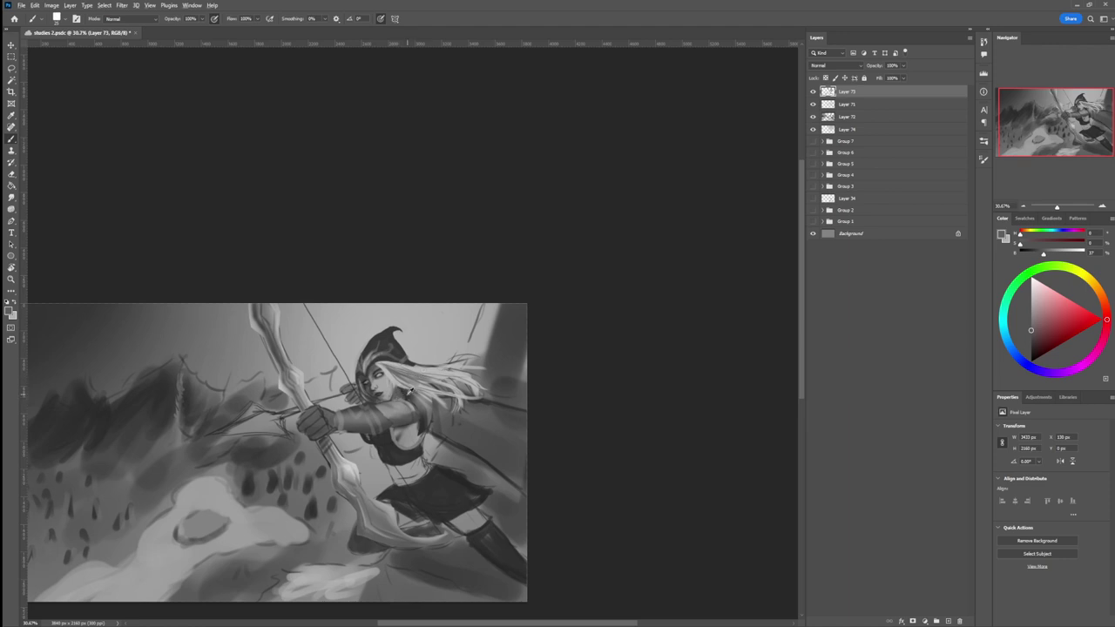
Step: Retouch the area where the hair meets the shoulder strap with greys sampled from around it
{"action": "left_click", "coordinate": [407, 391], "text": "alt"}
{"action": "left_click", "coordinate": [419, 413], "text": "alt"}
{"action": "left_click", "coordinate": [425, 419], "text": "alt"}
Step: Lasso the cropped top and waist, pick a mid grey at 51% brightness and paint light trim on the top's upper edge
{"action": "key", "text": "l"}
{"action": "mouse_move", "coordinate": [427, 438]}
{"action": "left_mouse_down"}
{"action": "mouse_move", "coordinate": [436, 471]}
{"action": "mouse_move", "coordinate": [403, 495]}
{"action": "mouse_move", "coordinate": [371, 435]}
{"action": "mouse_move", "coordinate": [394, 431]}
{"action": "mouse_move", "coordinate": [413, 449]}
{"action": "mouse_move", "coordinate": [440, 431]}
{"action": "left_mouse_up"}
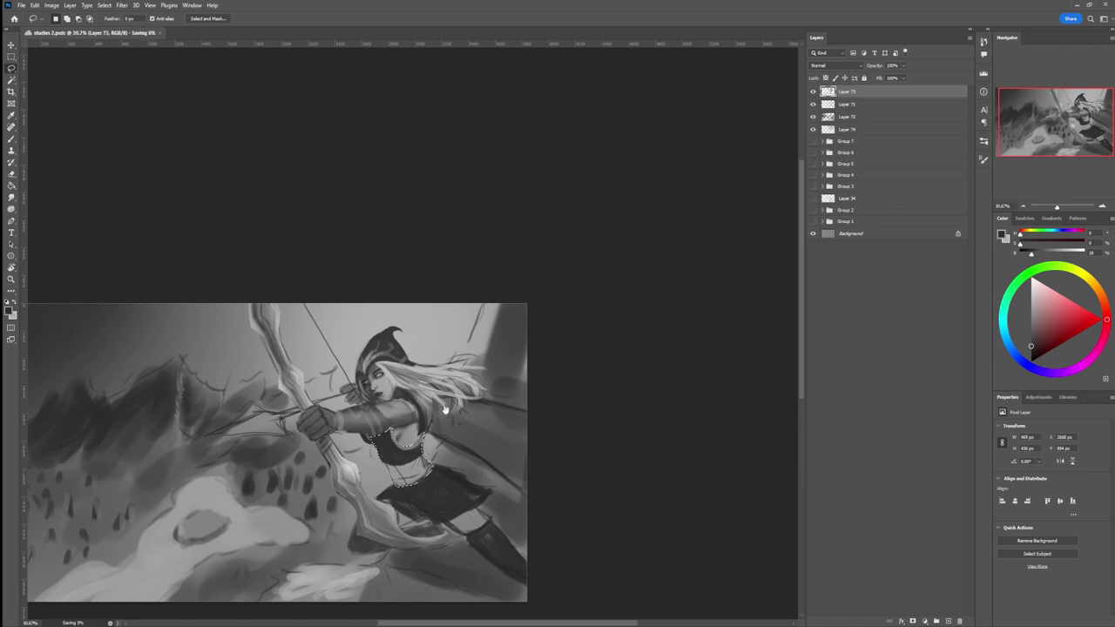
{"action": "key", "text": "b"}
{"action": "left_click", "coordinate": [381, 440], "text": "alt"}
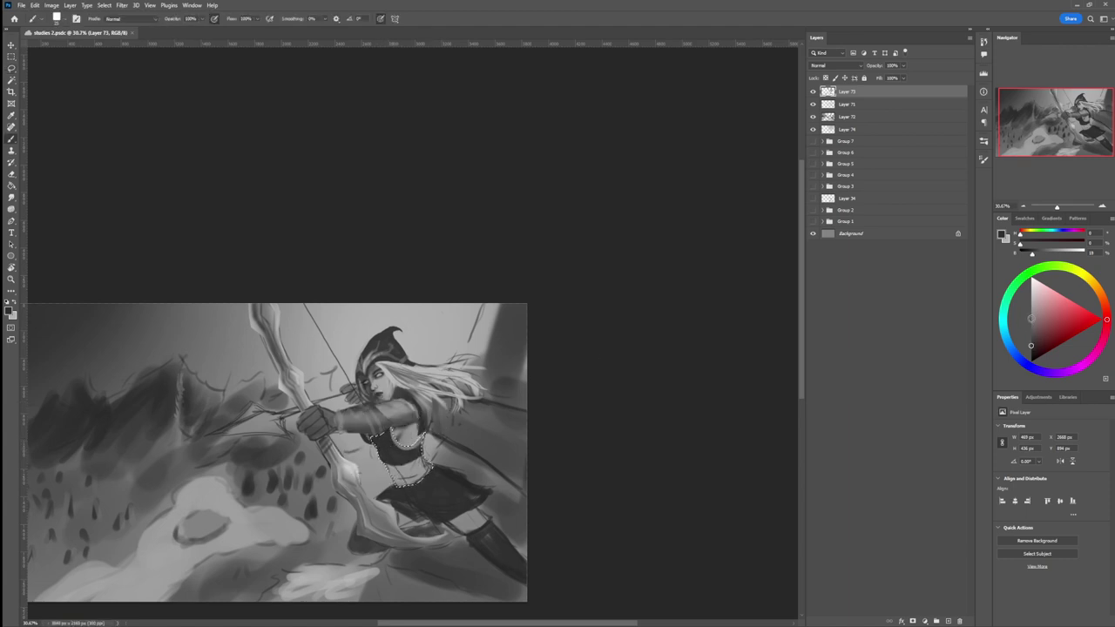
{"action": "left_click", "coordinate": [1032, 317]}
{"action": "left_click_drag", "start_coordinate": [377, 432], "coordinate": [378, 443]}
{"action": "key", "text": "bracketleft"}
{"action": "key", "text": "bracketleft"}
{"action": "key", "text": "bracketleft"}
{"action": "key", "text": "bracketleft"}
{"action": "key", "text": "bracketleft"}
{"action": "key", "text": "bracketright"}
{"action": "key", "text": "bracketright"}
{"action": "key", "text": "bracketright"}
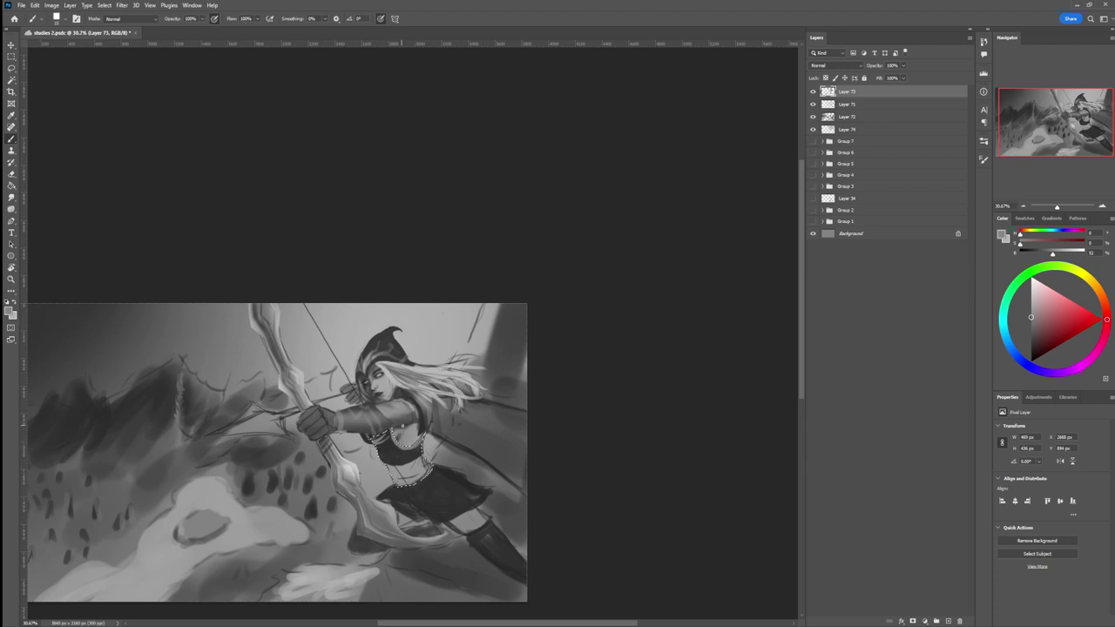
Step: Sample a dark grey at 20% brightness, enlarge the brush by six size steps and repaint the body of the top
{"action": "left_click", "coordinate": [1031, 350]}
{"action": "left_click", "coordinate": [388, 452], "text": "alt"}
{"action": "key", "text": "]"}
{"action": "key", "text": "]"}
{"action": "key", "text": "]"}
{"action": "key", "text": "]"}
{"action": "key", "text": "]"}
{"action": "key", "text": "]"}
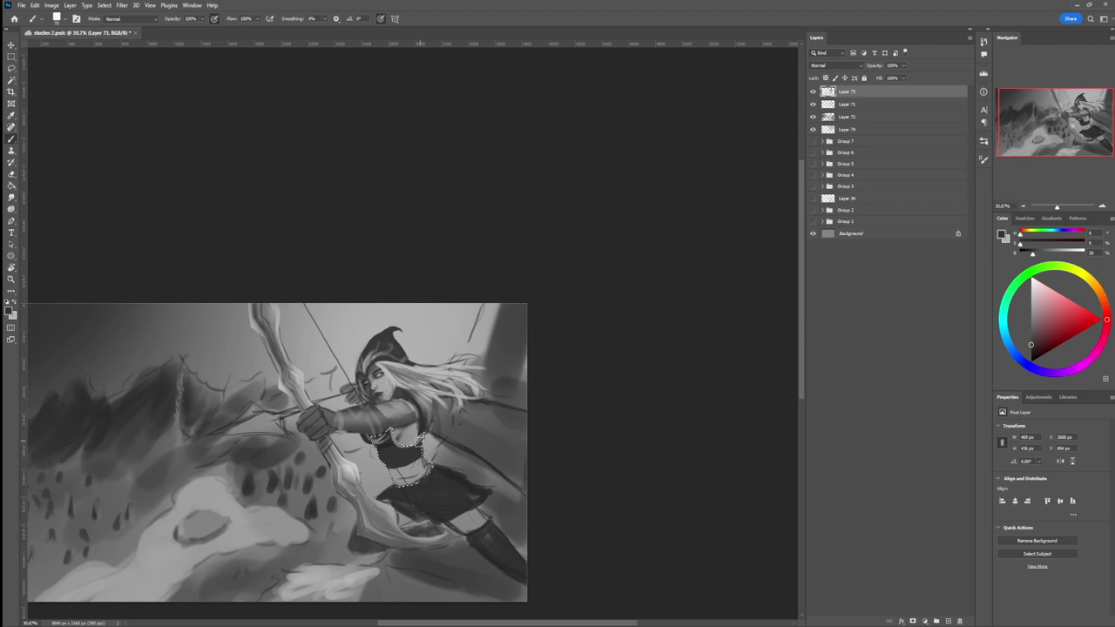
Step: Pick a grey at 58% brightness and softly lighten the front of the top with a soft brush enlarged by two size steps
{"action": "left_click", "coordinate": [384, 442], "text": "alt"}
{"action": "left_click", "coordinate": [1032, 312]}
{"action": "left_click", "coordinate": [569, 383]}
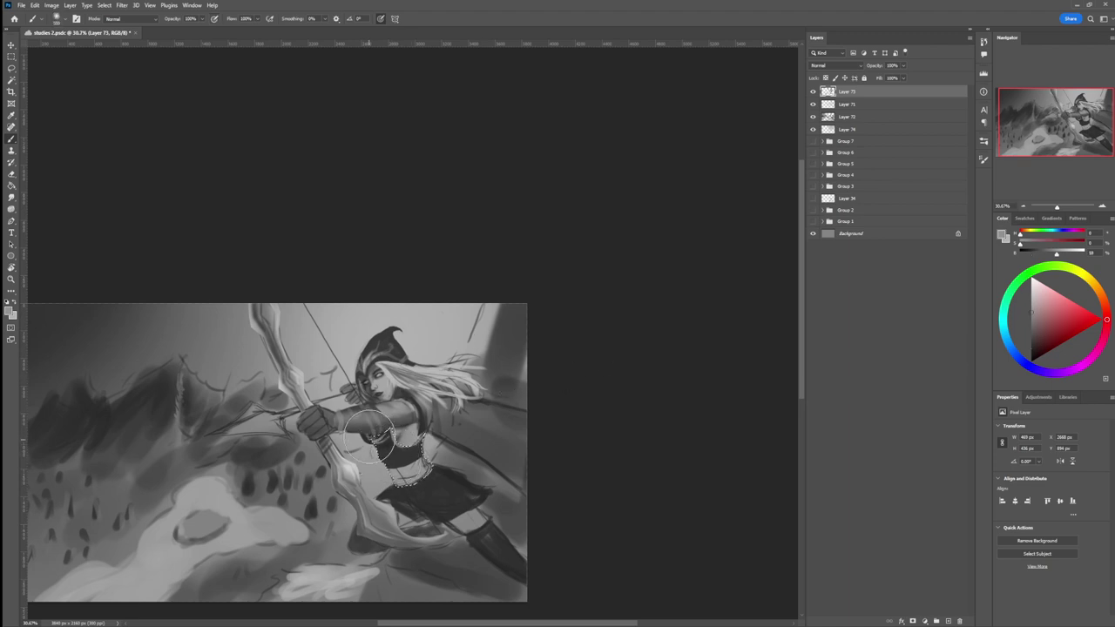
{"action": "key", "text": "bracketright"}
{"action": "key", "text": "bracketright"}
Step: Pick a near-black grey at 11% brightness, shrink the brush by two size steps and shade the middle of the top
{"action": "left_click", "coordinate": [1031, 352]}
{"action": "key", "text": "bracketleft"}
{"action": "key", "text": "bracketleft"}
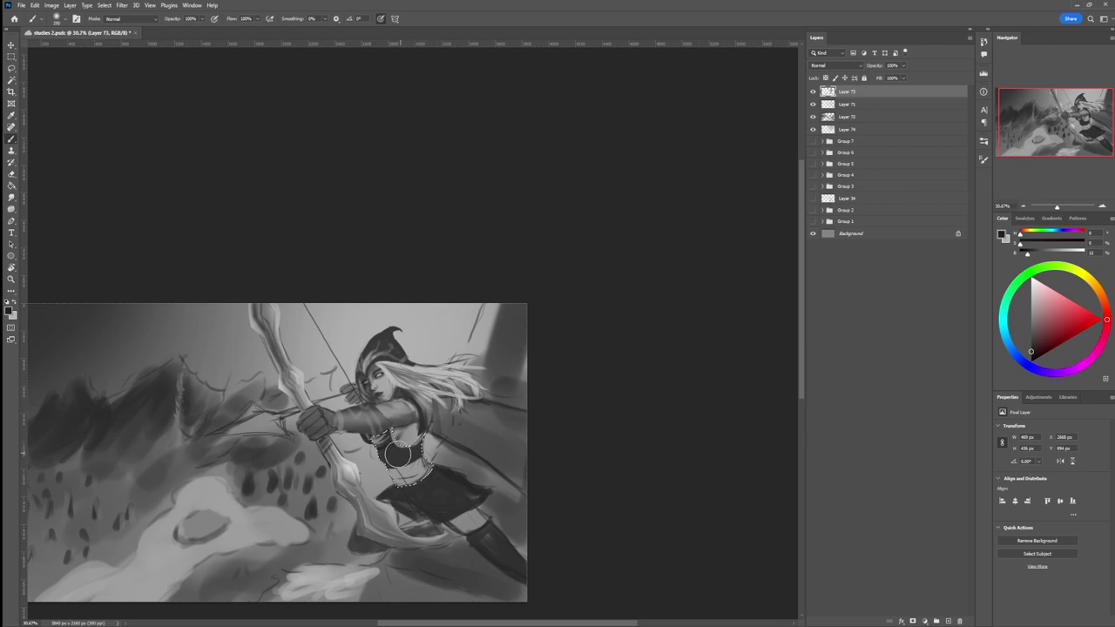
Step: Pick a light grey at 61% brightness, softly highlight the top with a large brush and shrink the brush back down
{"action": "left_click", "coordinate": [1029, 316]}
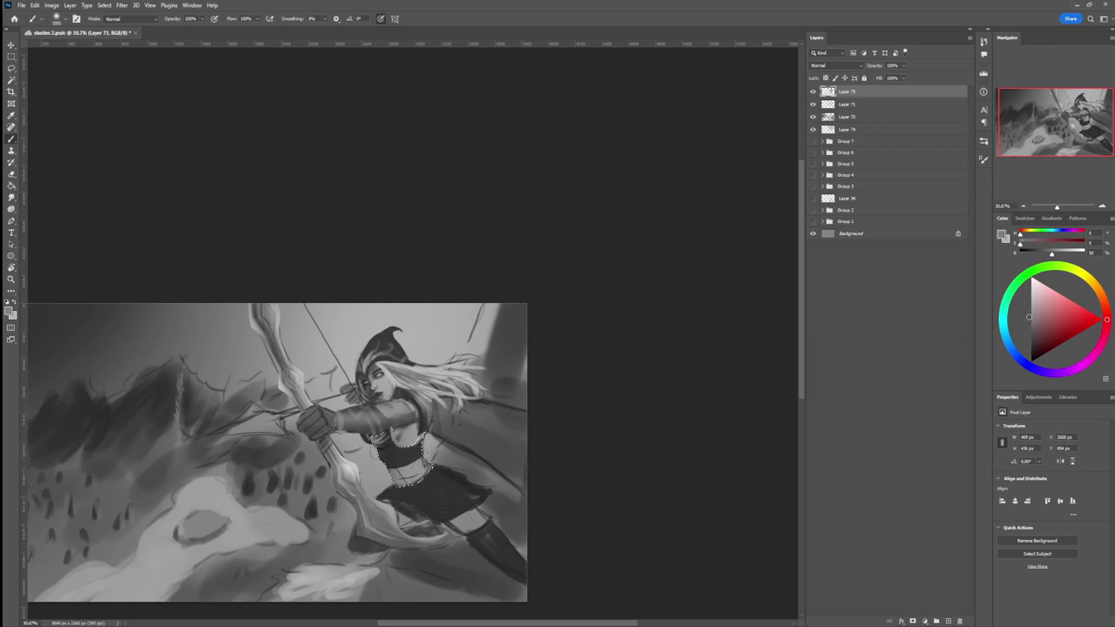
{"action": "left_click_drag", "start_coordinate": [1029, 317], "coordinate": [1031, 309]}
{"action": "key", "text": "bracketleft"}
{"action": "key", "text": "bracketleft"}
{"action": "key", "text": "bracketleft"}
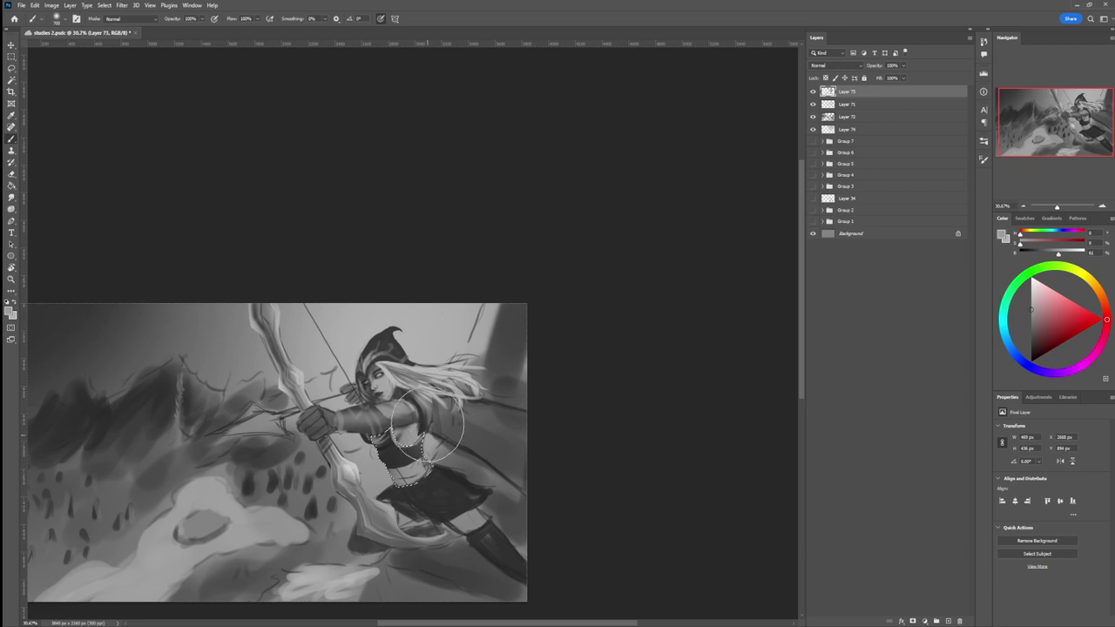
{"action": "key", "text": "bracketleft"}
{"action": "key", "text": "bracketleft"}
{"action": "key", "text": "bracketleft"}
{"action": "key", "text": "bracketleft"}
{"action": "key", "text": "bracketleft"}
{"action": "key", "text": "bracketleft"}
{"action": "key", "text": "bracketleft"}
{"action": "key", "text": "bracketleft"}
{"action": "key", "text": "bracketleft"}
{"action": "key", "text": "bracketleft"}
{"action": "key", "text": "bracketleft"}
{"action": "key", "text": "bracketleft"}
Step: Lasso the waist between top and skirt, sample a grey at 56% brightness, enlarge the brush by seven size steps and fill the waist
{"action": "key", "text": "l"}
{"action": "left_click", "coordinate": [371, 441]}
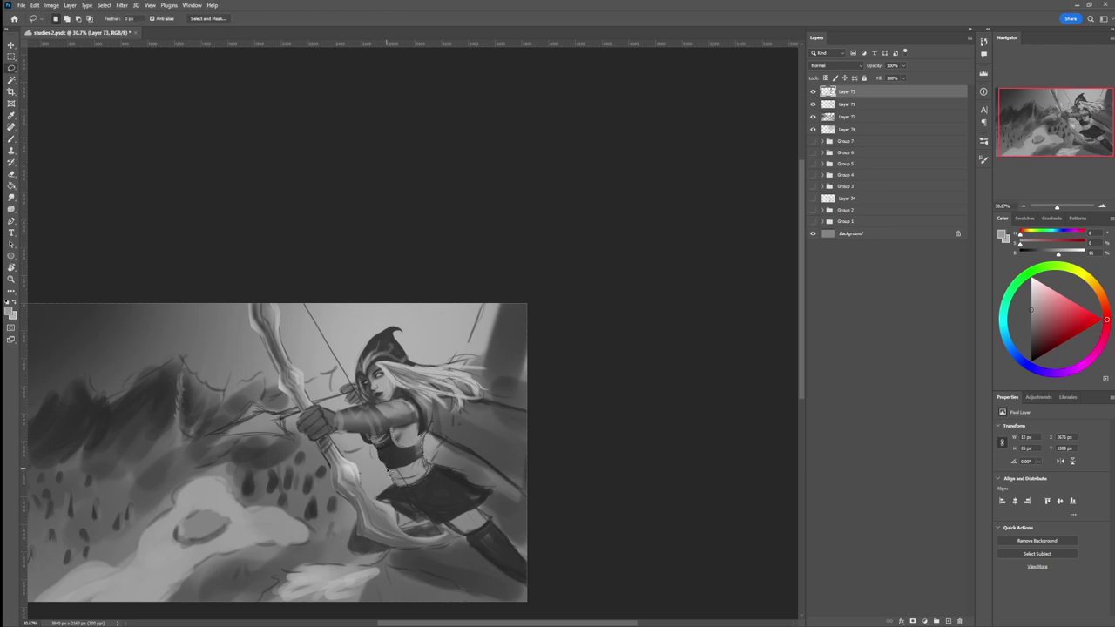
{"action": "mouse_move", "coordinate": [392, 469]}
{"action": "left_mouse_down"}
{"action": "mouse_move", "coordinate": [413, 467]}
{"action": "mouse_move", "coordinate": [426, 484]}
{"action": "mouse_move", "coordinate": [400, 492]}
{"action": "mouse_move", "coordinate": [391, 475]}
{"action": "left_mouse_up"}
{"action": "key", "text": "b"}
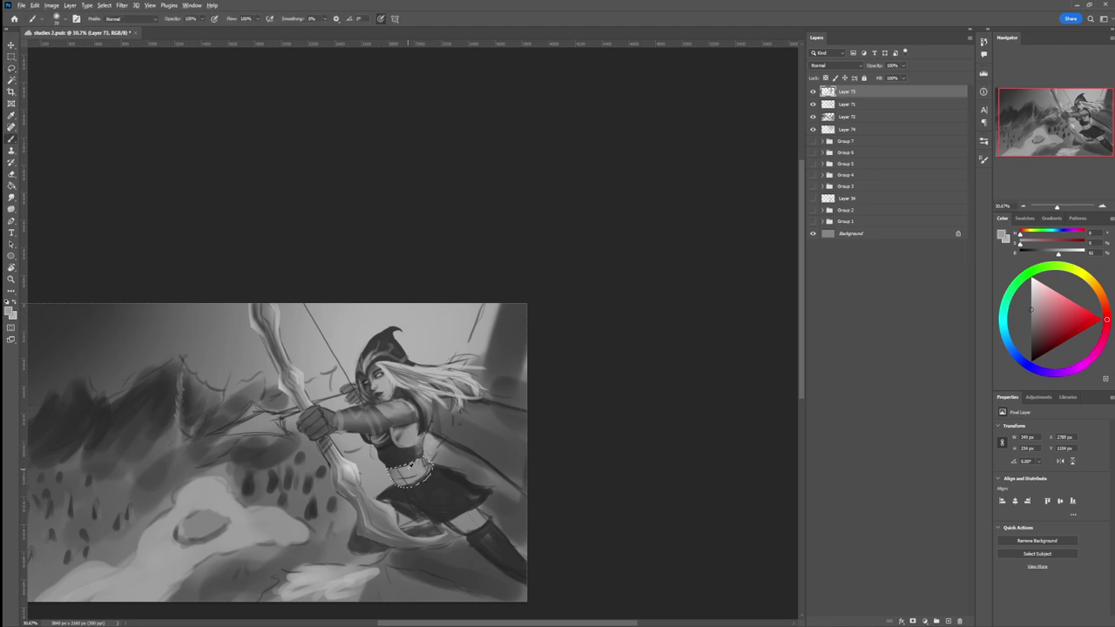
{"action": "left_click", "coordinate": [403, 471], "text": "alt"}
{"action": "key", "text": "bracketright"}
{"action": "key", "text": "bracketright"}
{"action": "key", "text": "bracketright"}
{"action": "key", "text": "bracketright"}
{"action": "key", "text": "bracketright"}
{"action": "key", "text": "bracketright"}
{"action": "key", "text": "bracketright"}
{"action": "left_click_drag", "start_coordinate": [397, 476], "coordinate": [425, 472]}
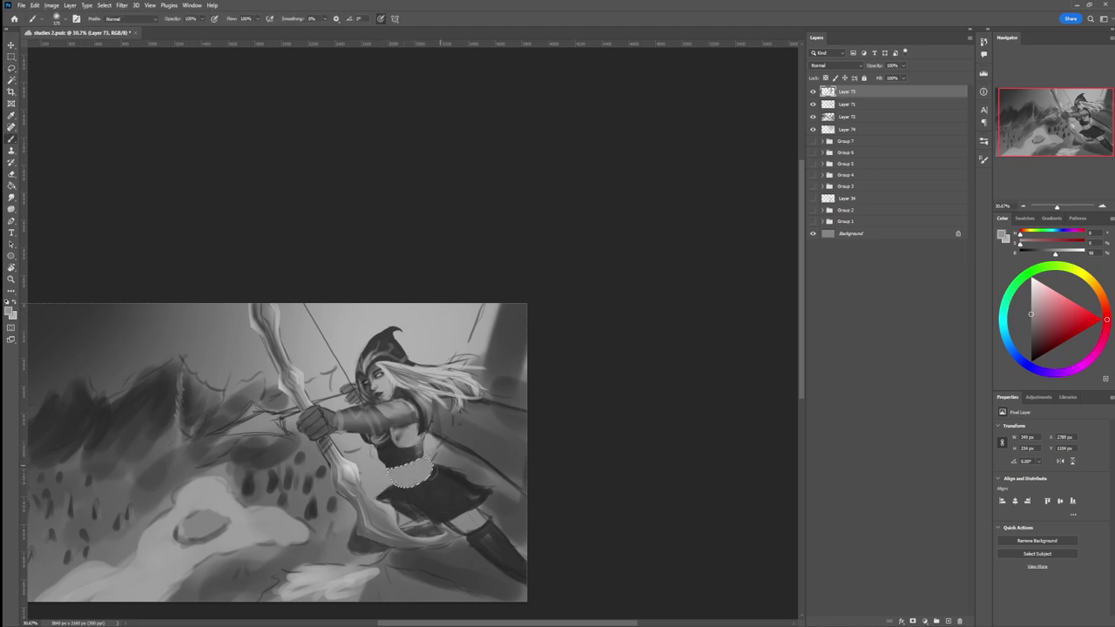
Step: Pick a dark grey at 34% brightness and softly shade the edges of the waist, reducing the brush size
{"action": "left_click", "coordinate": [1030, 333]}
{"action": "key", "text": "bracketleft"}
{"action": "key", "text": "bracketleft"}
{"action": "key", "text": "bracketleft"}
{"action": "key", "text": "bracketleft"}
{"action": "key", "text": "bracketleft"}
{"action": "key", "text": "bracketleft"}
{"action": "key", "text": "bracketleft"}
{"action": "key", "text": "bracketleft"}
{"action": "key", "text": "bracketleft"}
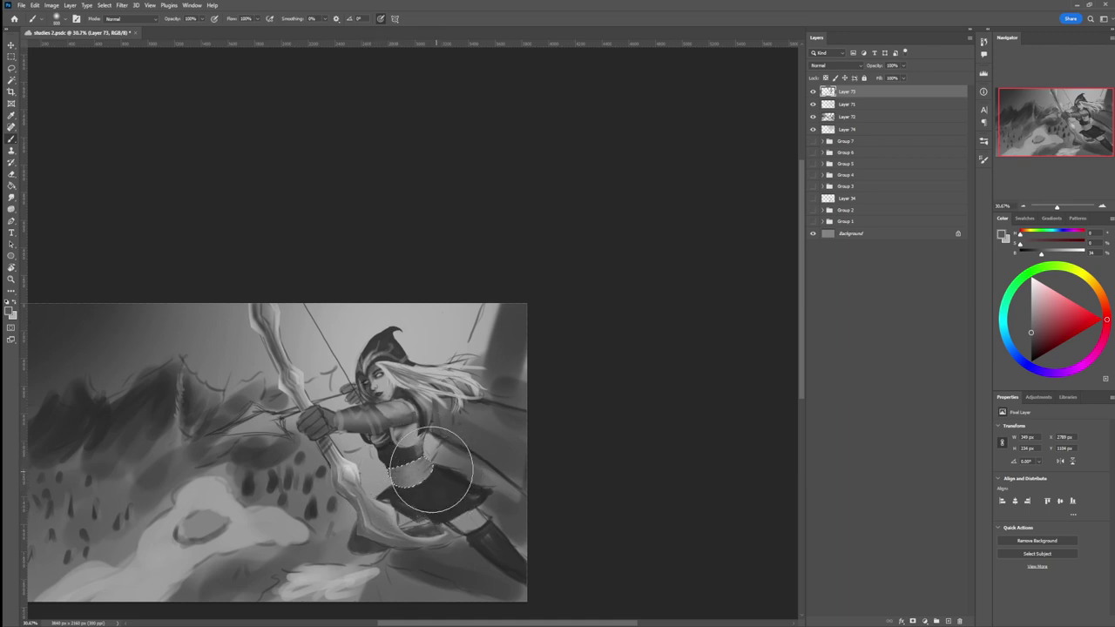
{"action": "key", "text": "bracketleft"}
{"action": "key", "text": "bracketleft"}
{"action": "key", "text": "bracketleft"}
{"action": "key", "text": "bracketleft"}
Step: Paint dark lines on the waist with a grey at 19% brightness, add highlights in a light grey sampled from the hair and deselect
{"action": "left_click", "coordinate": [1031, 345]}
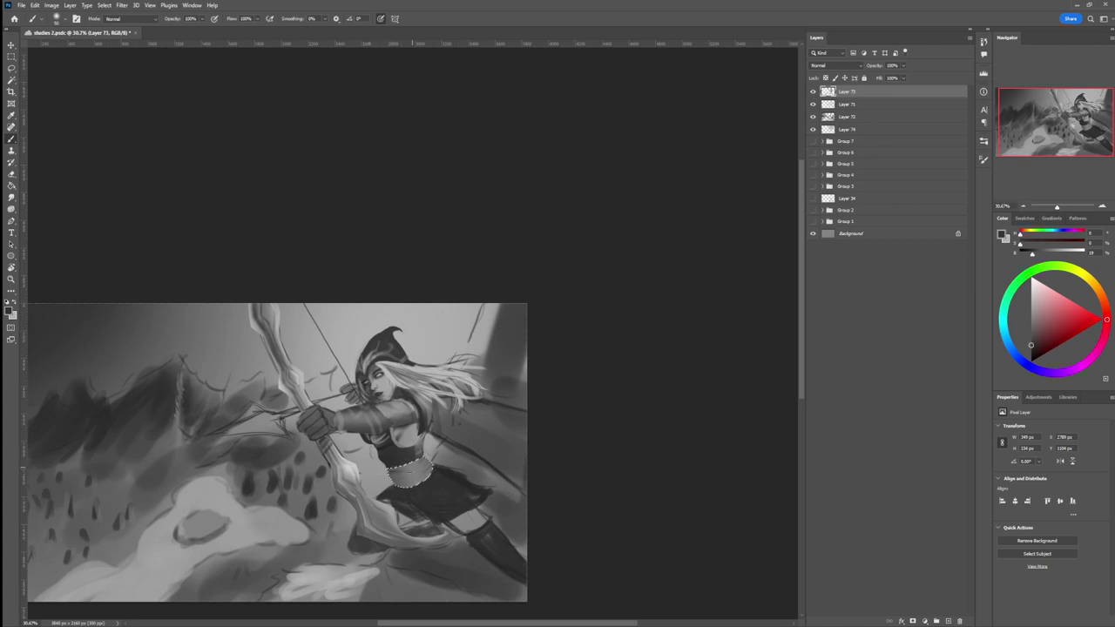
{"action": "left_click_drag", "start_coordinate": [389, 479], "coordinate": [411, 485]}
{"action": "left_click", "coordinate": [442, 367], "text": "alt"}
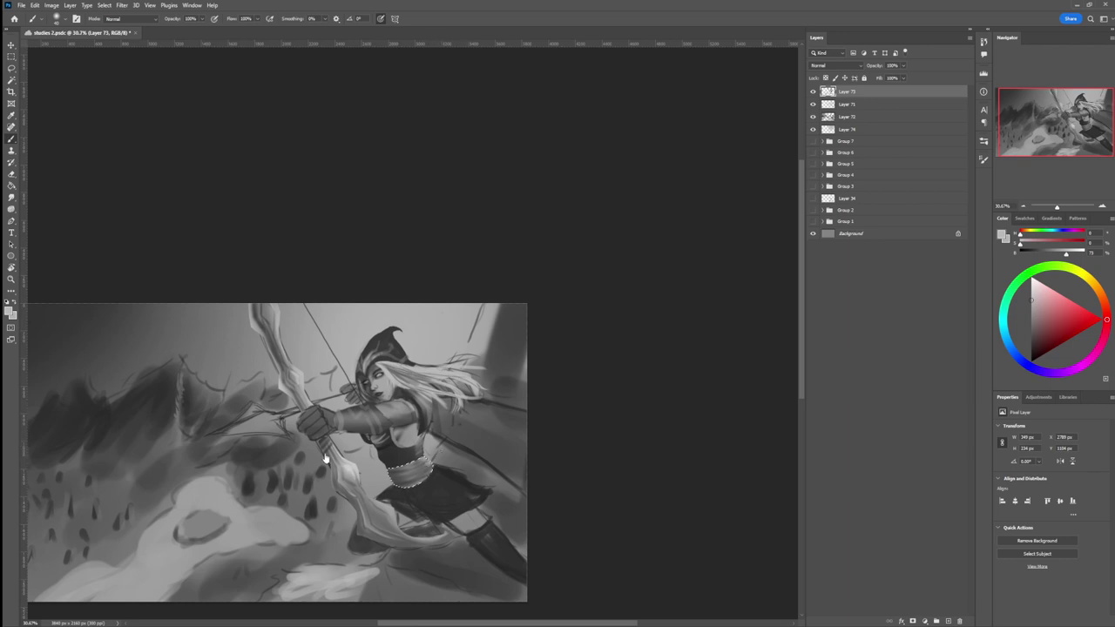
{"action": "key", "text": "z"}
{"action": "key", "text": "ctrl+d"}
Step: Lasso the skirt's front panel, pick a mid grey at 50% brightness and softly lighten its upper edge with an enlarged brush
{"action": "left_click_drag", "start_coordinate": [370, 486], "coordinate": [359, 480]}
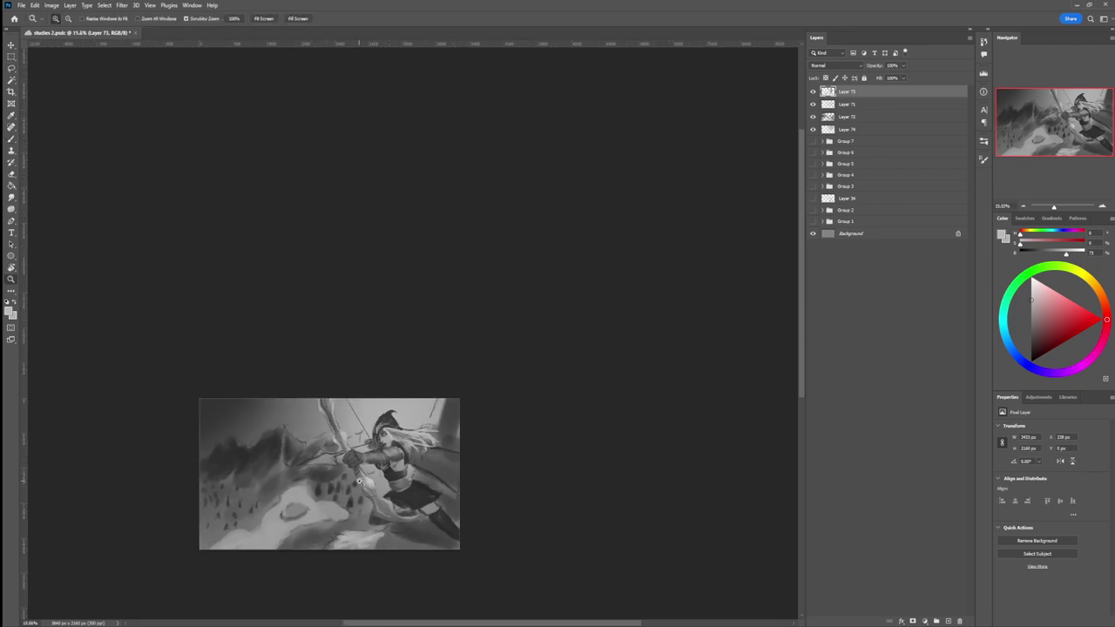
{"action": "left_click_drag", "start_coordinate": [414, 549], "coordinate": [448, 582]}
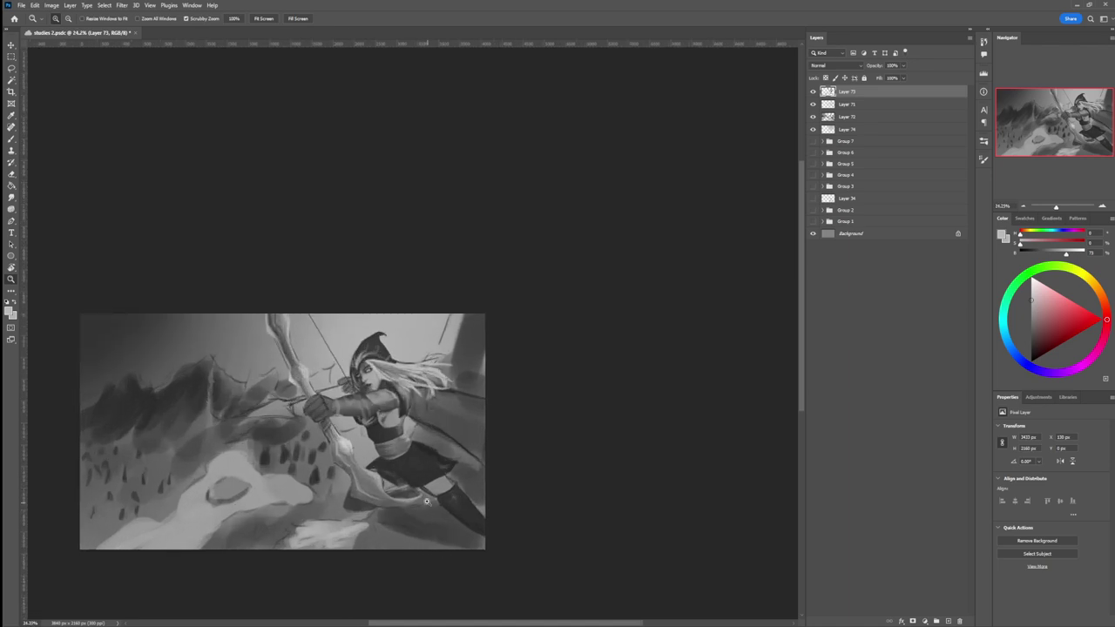
{"action": "left_click_drag", "start_coordinate": [428, 506], "coordinate": [387, 497]}
{"action": "key", "text": "l"}
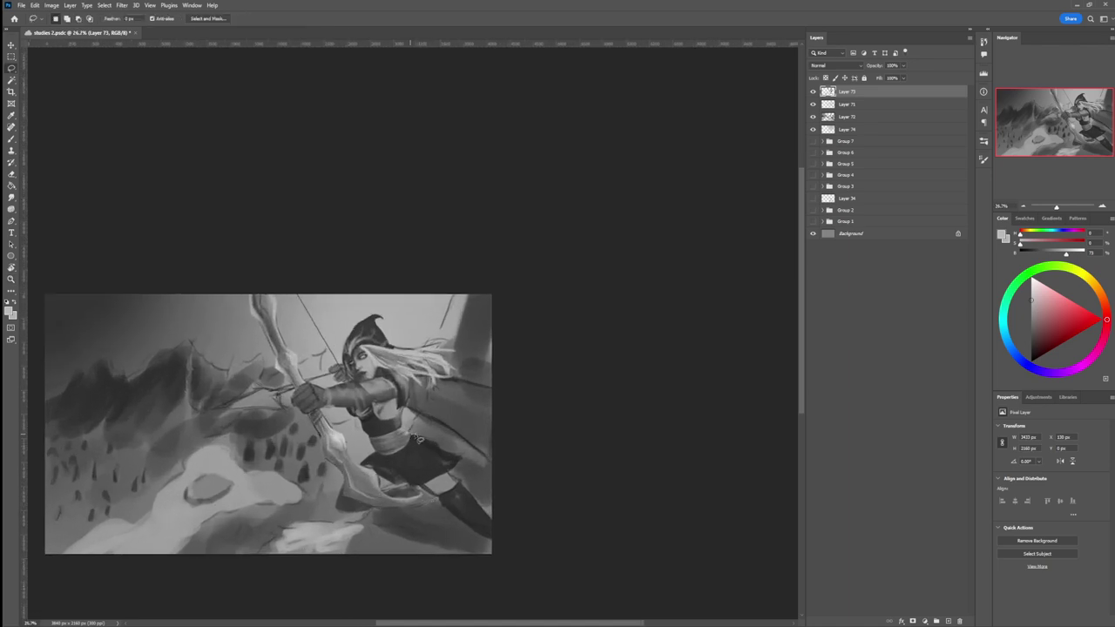
{"action": "mouse_move", "coordinate": [433, 443]}
{"action": "left_mouse_down"}
{"action": "mouse_move", "coordinate": [467, 463]}
{"action": "mouse_move", "coordinate": [417, 484]}
{"action": "mouse_move", "coordinate": [392, 463]}
{"action": "mouse_move", "coordinate": [421, 440]}
{"action": "left_mouse_up"}
{"action": "key", "text": "b"}
{"action": "right_click", "coordinate": [404, 432], "text": "alt+shift"}
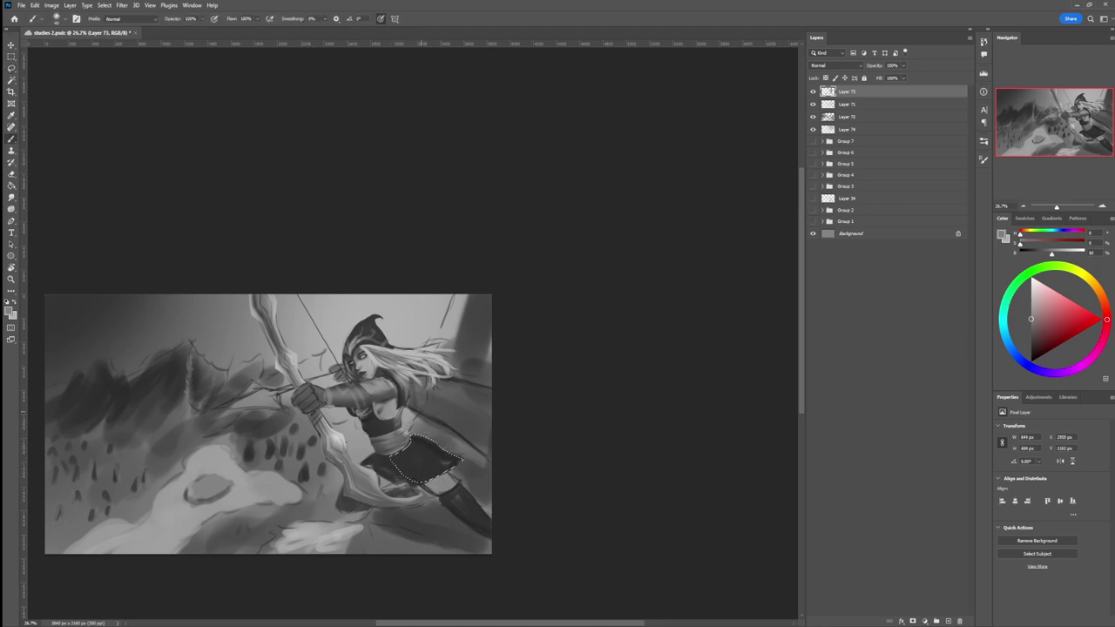
{"action": "key", "text": "bracketright"}
{"action": "key", "text": "bracketright"}
{"action": "key", "text": "bracketright"}
{"action": "key", "text": "bracketright"}
{"action": "key", "text": "bracketright"}
{"action": "key", "text": "bracketright"}
{"action": "key", "text": "bracketright"}
{"action": "key", "text": "bracketright"}
{"action": "key", "text": "bracketright"}
{"action": "key", "text": "bracketright"}
{"action": "key", "text": "bracketright"}
{"action": "key", "text": "bracketright"}
{"action": "key", "text": "bracketright"}
{"action": "key", "text": "bracketright"}
{"action": "key", "text": "bracketright"}
{"action": "key", "text": "bracketleft"}
{"action": "key", "text": "bracketleft"}
{"action": "key", "text": "bracketleft"}
{"action": "key", "text": "bracketleft"}
{"action": "left_click_drag", "start_coordinate": [408, 428], "coordinate": [444, 442]}
Step: Switch to a hard brush, paint the skirt's pleats with dark greys down to 9% brightness and deselect
{"action": "left_click", "coordinate": [657, 334]}
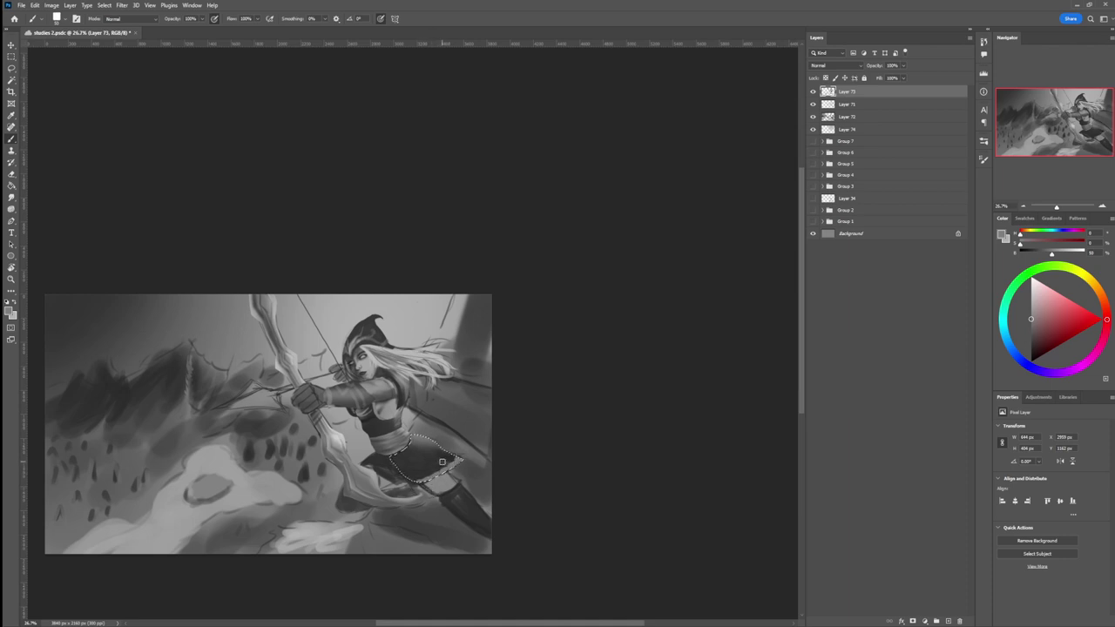
{"action": "left_click", "coordinate": [1030, 341]}
{"action": "left_click", "coordinate": [1030, 354]}
{"action": "key", "text": "l"}
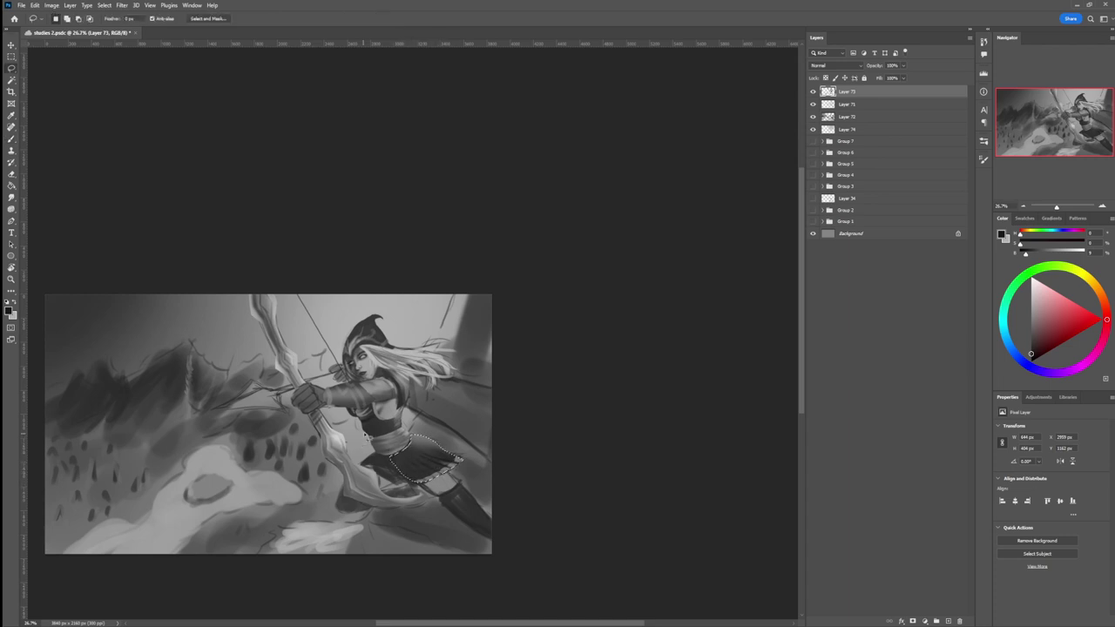
{"action": "key", "text": "ctrl+d"}
Step: Paint dark folds on the skirt's lower back edge and refine them with a mid grey at 47% brightness sampled near the thigh
{"action": "key", "text": "b"}
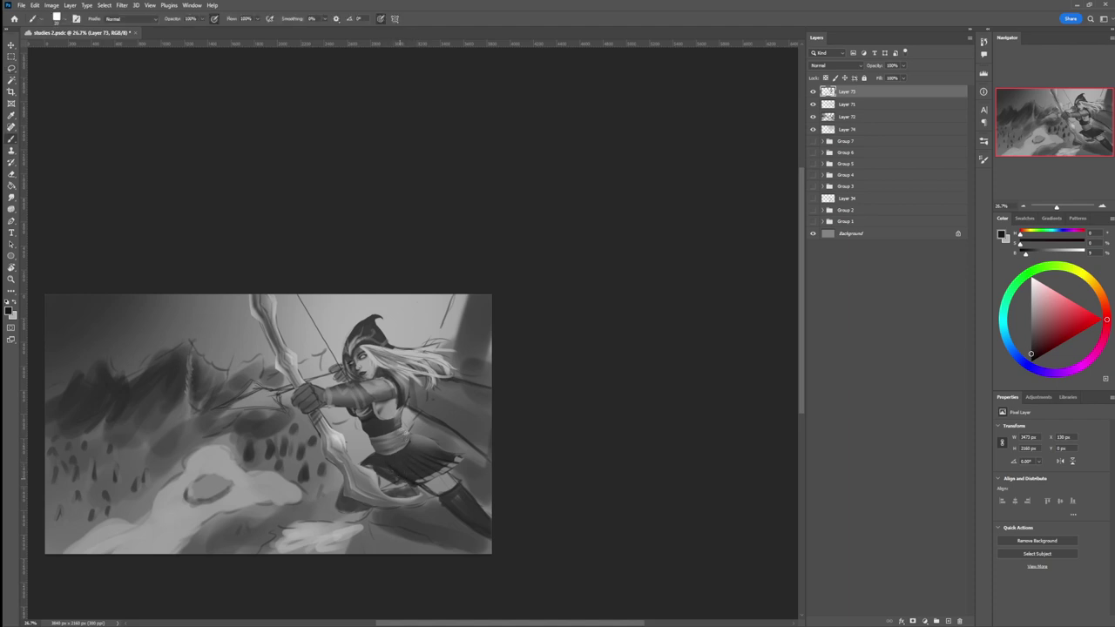
{"action": "left_click_drag", "start_coordinate": [391, 482], "coordinate": [384, 478]}
{"action": "left_click", "coordinate": [431, 476], "text": "alt"}
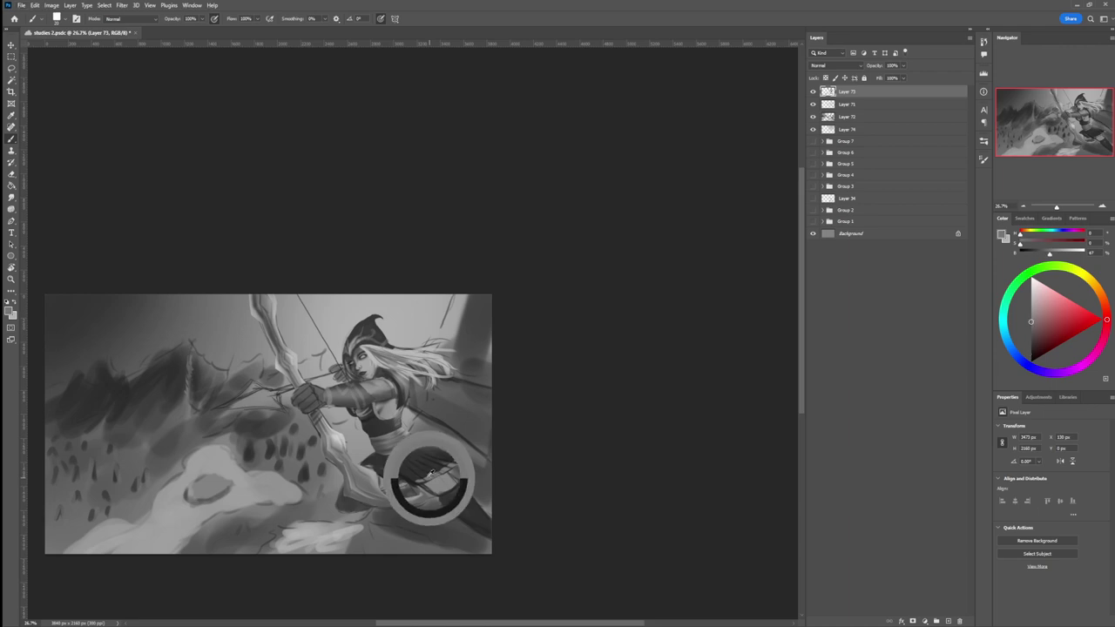
{"action": "left_click_drag", "start_coordinate": [394, 479], "coordinate": [384, 478]}
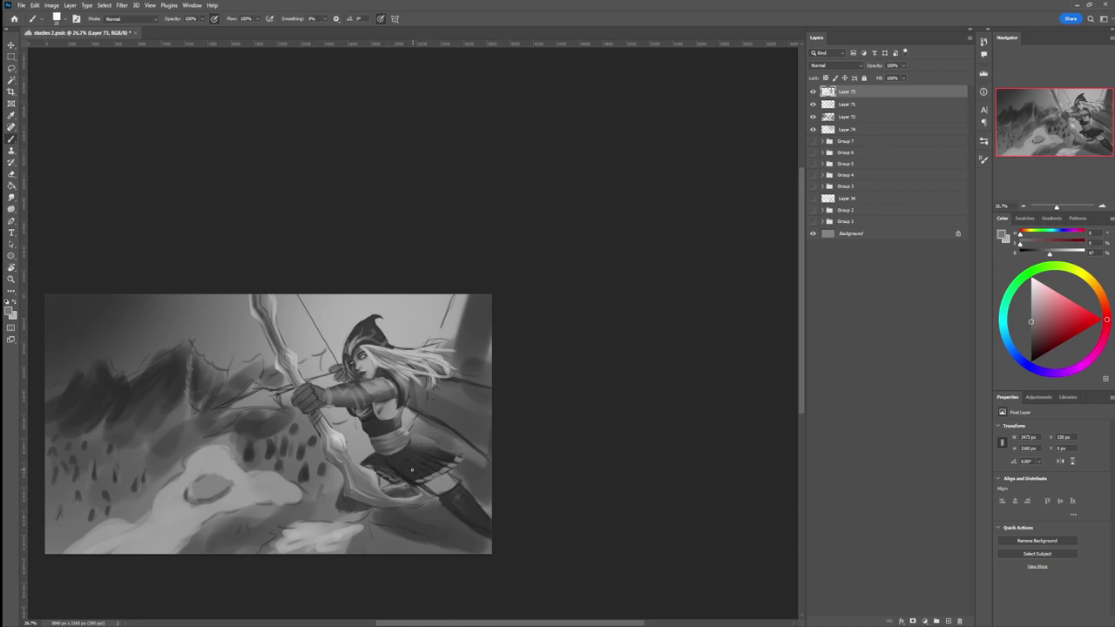
Step: Darken the skirt with a sampled dark grey, then lasso the bare thigh and fill it with a skin grey sampled from it
{"action": "left_click", "coordinate": [389, 468], "text": "alt"}
{"action": "key", "text": "l"}
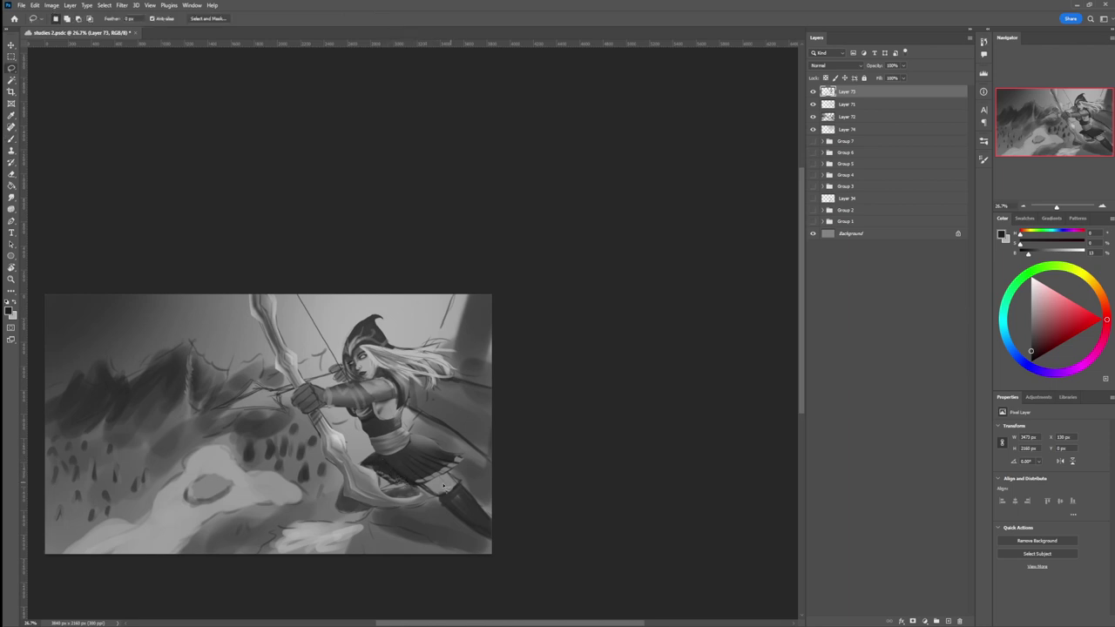
{"action": "mouse_move", "coordinate": [433, 497]}
{"action": "left_mouse_down"}
{"action": "mouse_move", "coordinate": [466, 490]}
{"action": "mouse_move", "coordinate": [450, 474]}
{"action": "mouse_move", "coordinate": [430, 495]}
{"action": "mouse_move", "coordinate": [451, 476]}
{"action": "mouse_move", "coordinate": [455, 486]}
{"action": "left_mouse_up"}
{"action": "key", "text": "b"}
{"action": "left_click", "coordinate": [439, 483], "text": "alt"}
{"action": "key", "text": "bracketright"}
{"action": "key", "text": "bracketright"}
{"action": "key", "text": "bracketright"}
{"action": "key", "text": "bracketright"}
{"action": "key", "text": "bracketright"}
{"action": "key", "text": "bracketright"}
{"action": "key", "text": "bracketright"}
{"action": "key", "text": "bracketright"}
{"action": "key", "text": "bracketright"}
{"action": "key", "text": "bracketright"}
{"action": "key", "text": "bracketright"}
{"action": "key", "text": "bracketright"}
Step: Shade the thigh beneath the skirt with a smaller soft brush in a dark grey at 27% brightness
{"action": "left_click", "coordinate": [1031, 337]}
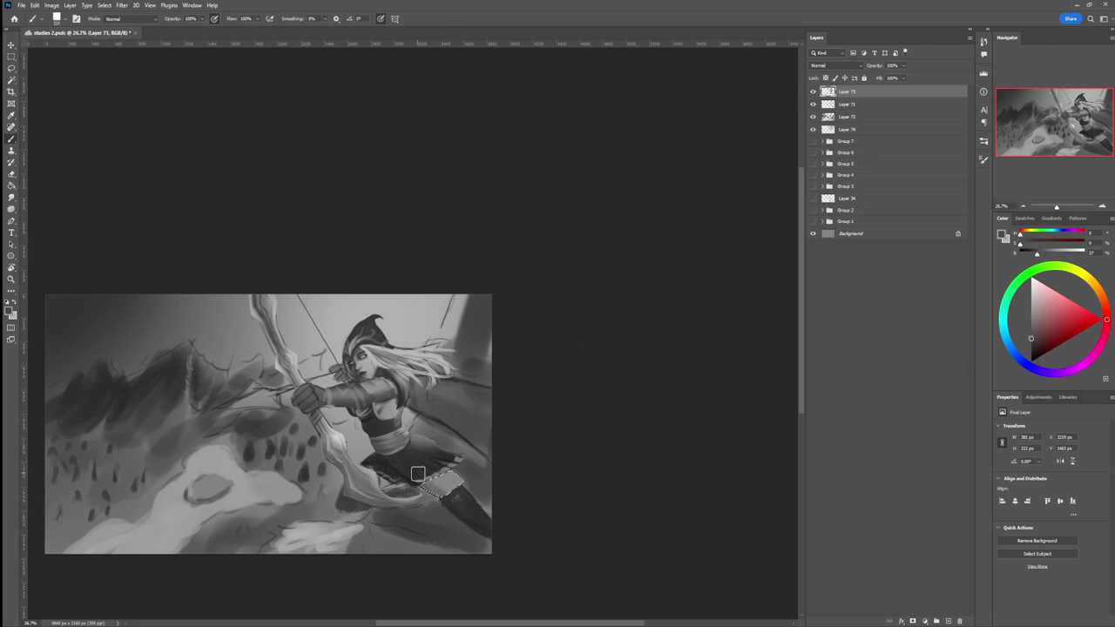
{"action": "key", "text": "bracketleft"}
{"action": "key", "text": "bracketleft"}
{"action": "key", "text": "bracketleft"}
{"action": "key", "text": "bracketleft"}
{"action": "key", "text": "bracketleft"}
{"action": "key", "text": "bracketleft"}
{"action": "key", "text": "period"}
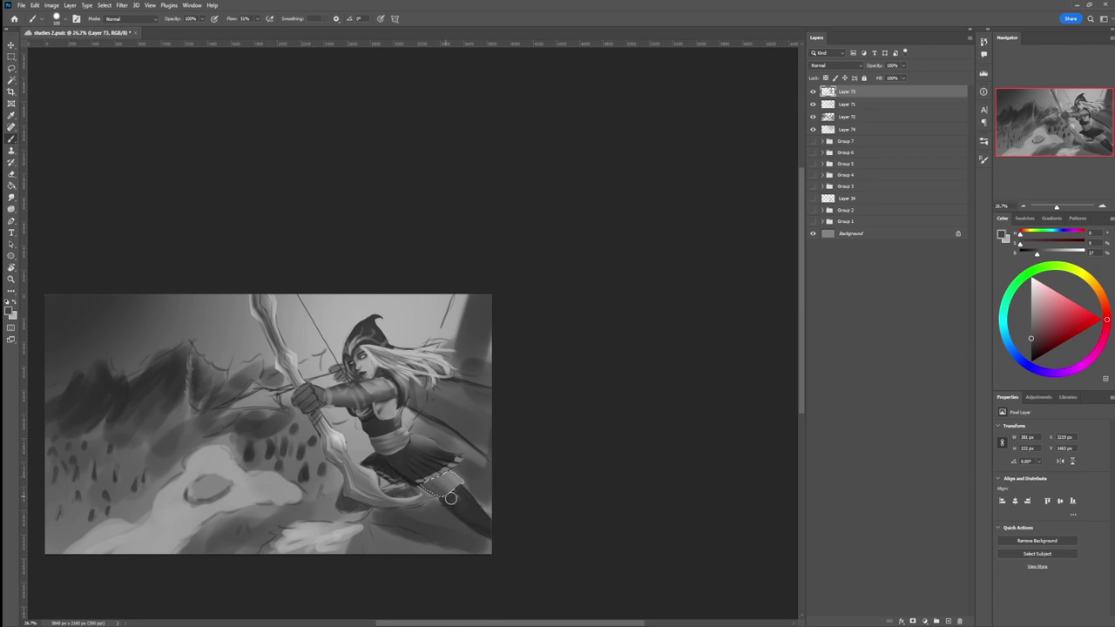
Step: Blend the thigh with greys sampled nearby, add highlights in a light grey at 79% brightness and deselect
{"action": "left_click", "coordinate": [465, 497], "text": "alt"}
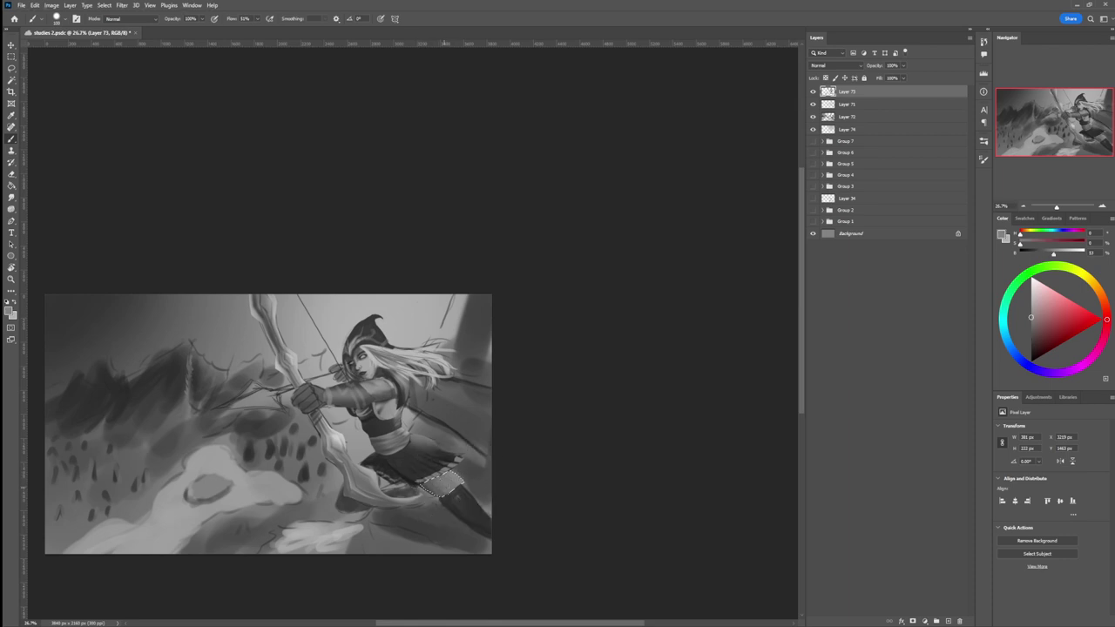
{"action": "left_click", "coordinate": [426, 488], "text": "alt"}
{"action": "left_click", "coordinate": [431, 481], "text": "alt"}
{"action": "left_click", "coordinate": [1031, 294]}
{"action": "key", "text": "l"}
{"action": "key", "text": "ctrl+d"}
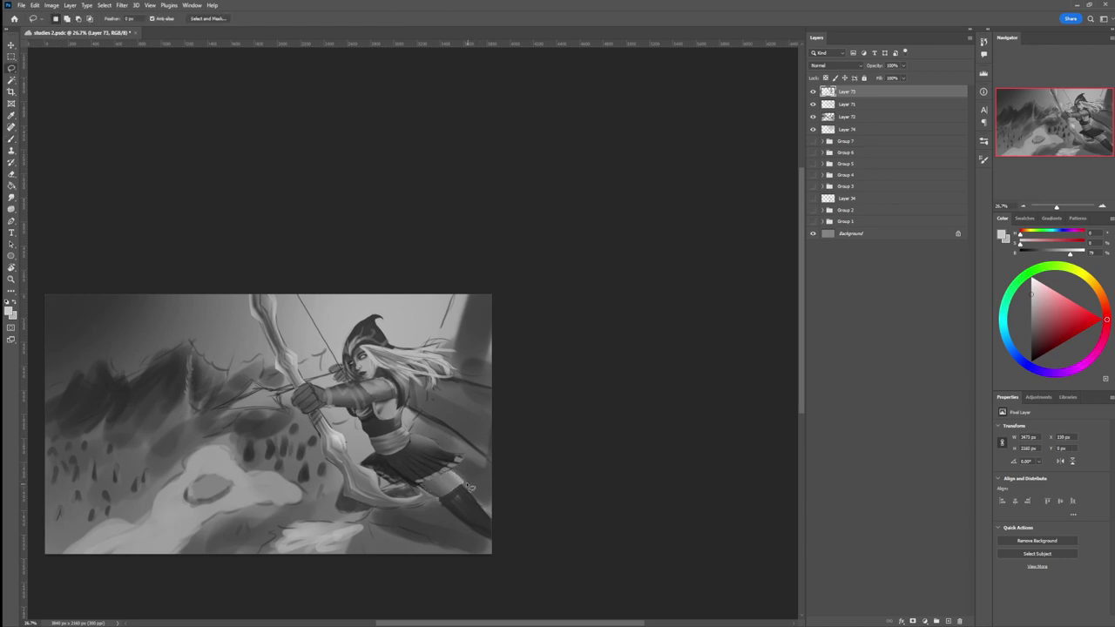
Step: Lasso the stocking below the thigh and fill it with its own dark grey at 19% brightness
{"action": "mouse_move", "coordinate": [471, 490]}
{"action": "left_mouse_down"}
{"action": "mouse_move", "coordinate": [506, 533]}
{"action": "mouse_move", "coordinate": [496, 544]}
{"action": "mouse_move", "coordinate": [477, 533]}
{"action": "left_mouse_up"}
{"action": "mouse_move", "coordinate": [454, 496]}
{"action": "left_mouse_down"}
{"action": "mouse_move", "coordinate": [453, 441]}
{"action": "mouse_move", "coordinate": [499, 550]}
{"action": "left_mouse_up"}
{"action": "key", "text": "b"}
{"action": "left_click", "coordinate": [477, 509], "text": "alt"}
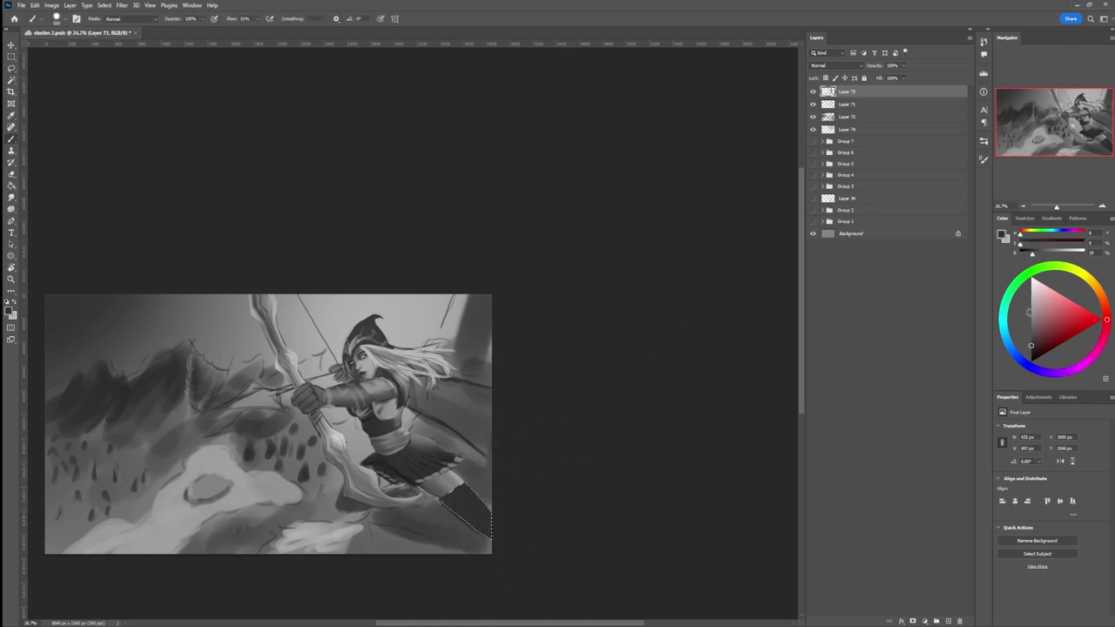
Step: Softly lighten the stocking with a mid grey and paint light bands across it using a smaller brush
{"action": "left_click", "coordinate": [1029, 320]}
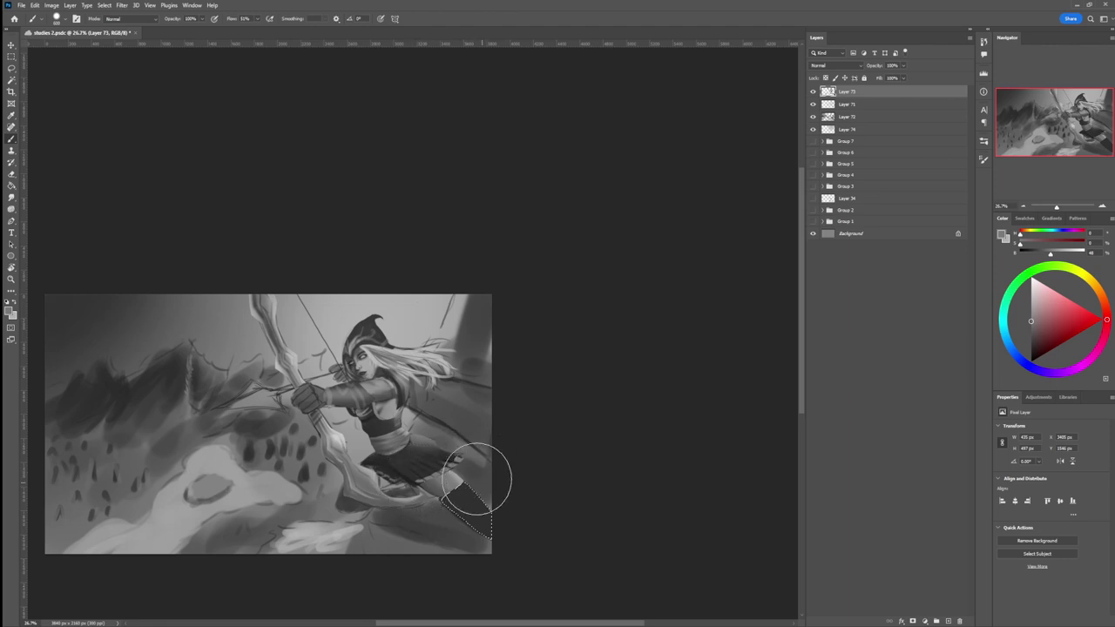
{"action": "key", "text": "bracketleft"}
{"action": "key", "text": "bracketleft"}
{"action": "key", "text": "bracketleft"}
{"action": "key", "text": "bracketleft"}
{"action": "key", "text": "bracketleft"}
{"action": "key", "text": "bracketleft"}
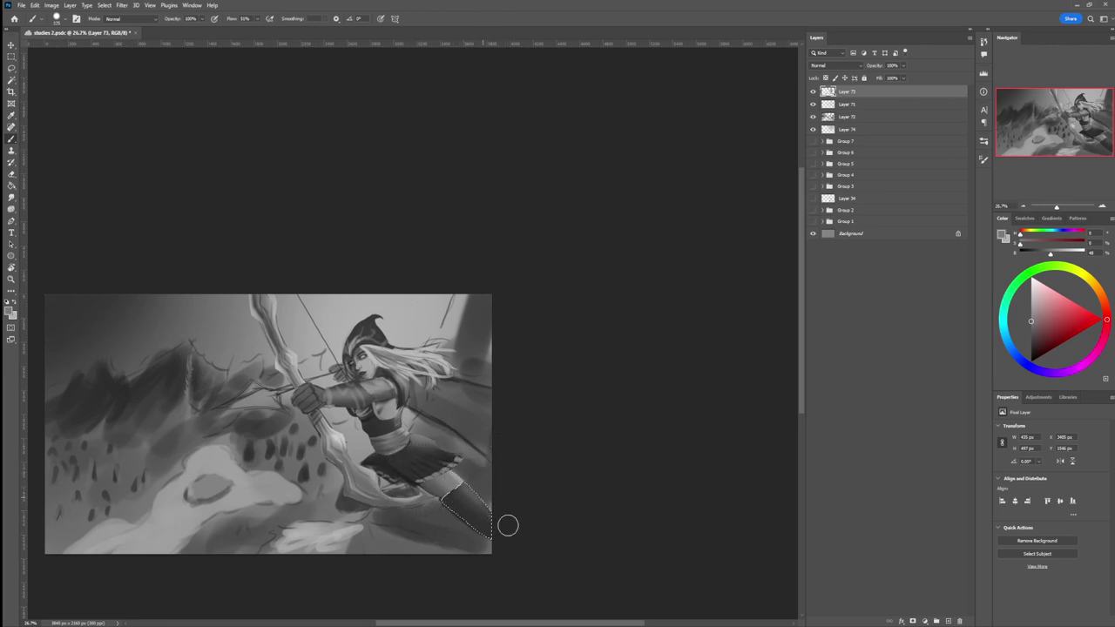
{"action": "key", "text": "bracketleft"}
{"action": "key", "text": "bracketleft"}
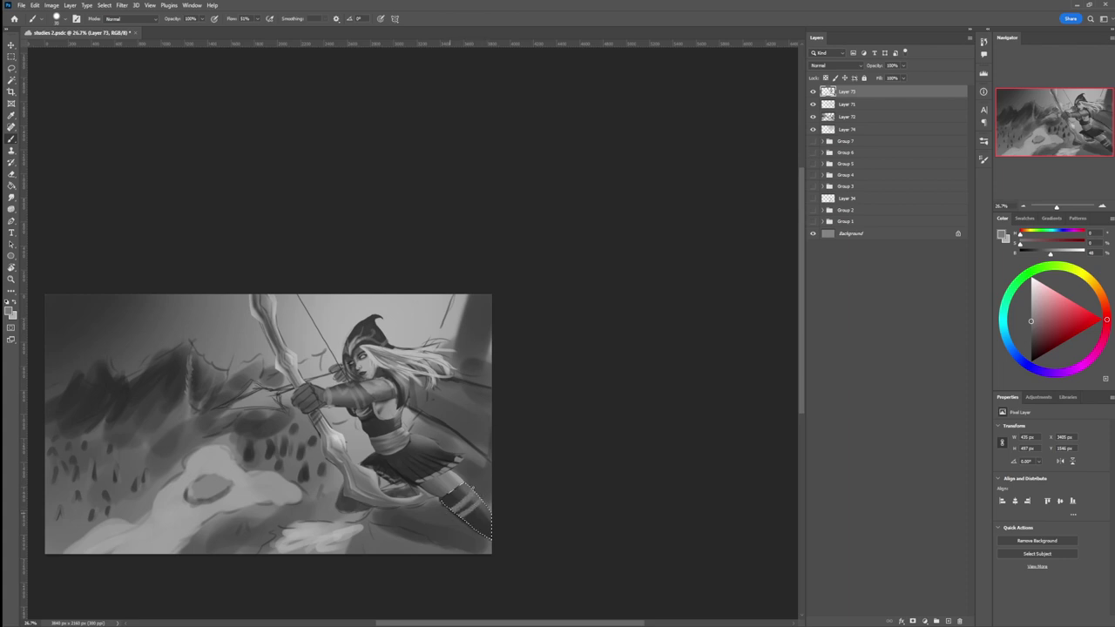
Step: Shade the lower edges of the stocking with dark greys and clear its selection
{"action": "left_click", "coordinate": [1032, 333]}
{"action": "left_click", "coordinate": [1030, 352]}
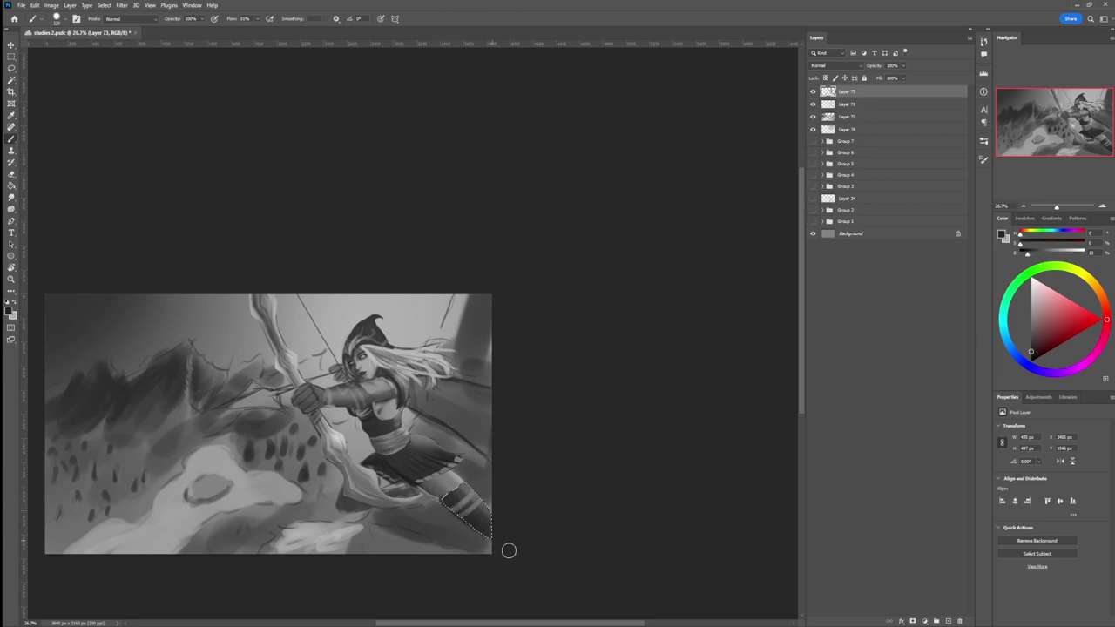
{"action": "key", "text": "l"}
{"action": "left_click_drag", "start_coordinate": [410, 495], "coordinate": [388, 503]}
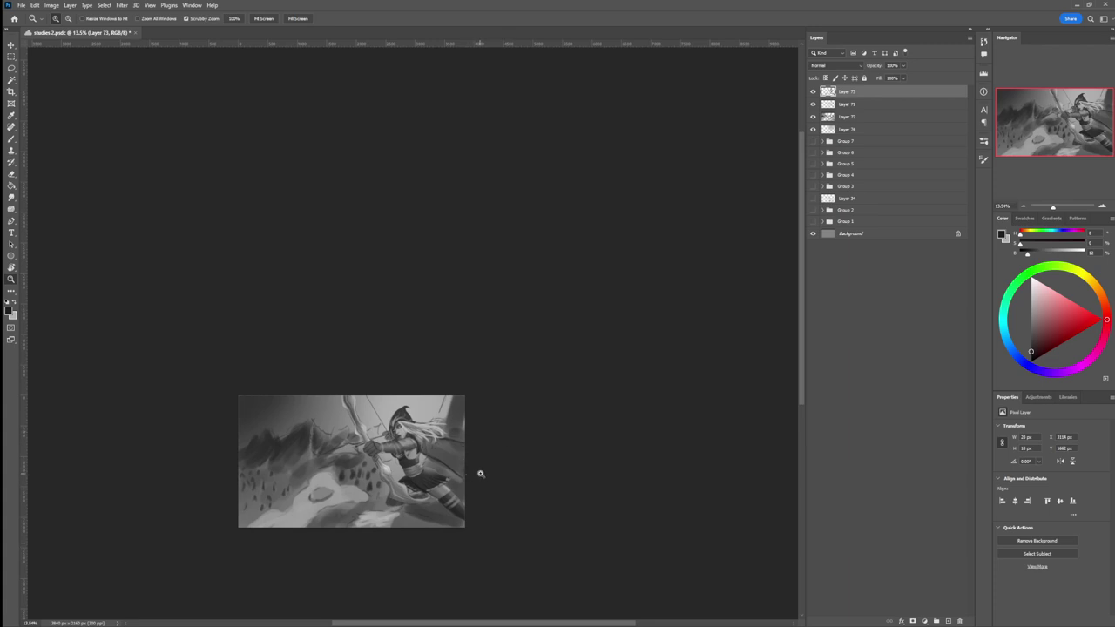
{"action": "left_click_drag", "start_coordinate": [358, 533], "coordinate": [386, 562]}
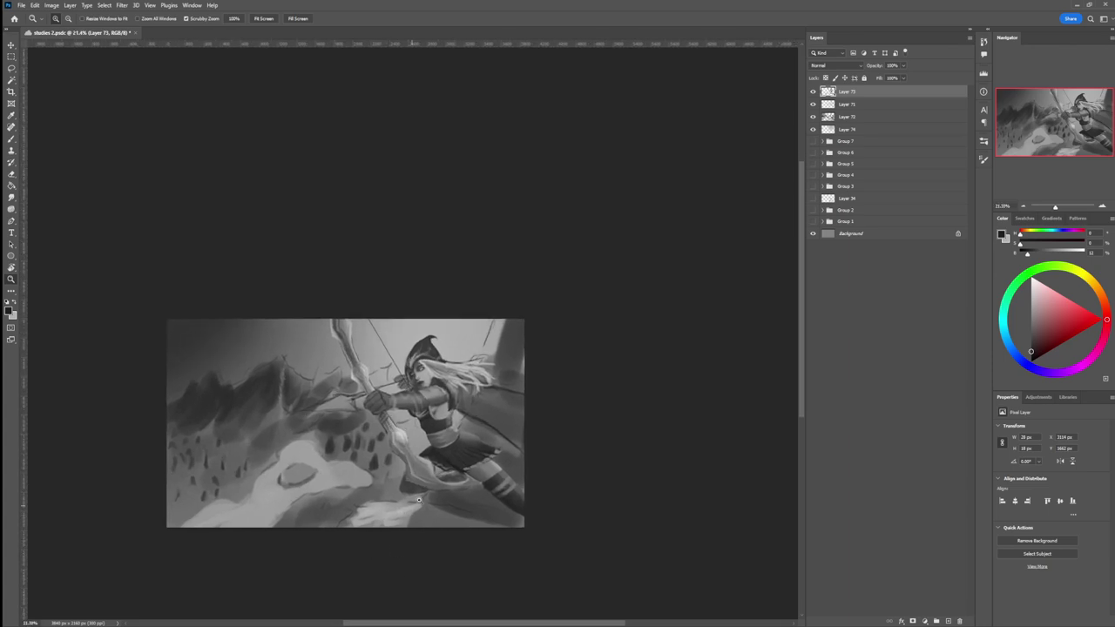
{"action": "left_click_drag", "start_coordinate": [409, 550], "coordinate": [413, 539]}
{"action": "key", "text": "l"}
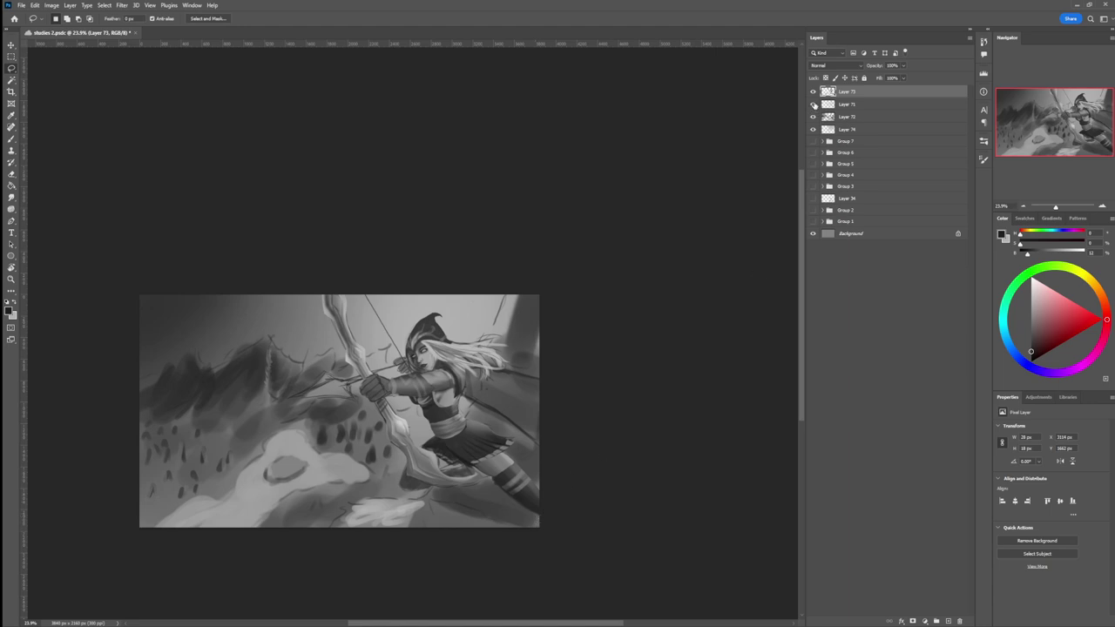
Step: Add a new layer above Layer 71, lasso the foreground mound below the bow and fill it with a sampled light grey
{"action": "left_click", "coordinate": [812, 93]}
{"action": "left_click", "coordinate": [814, 93]}
{"action": "left_click", "coordinate": [843, 104]}
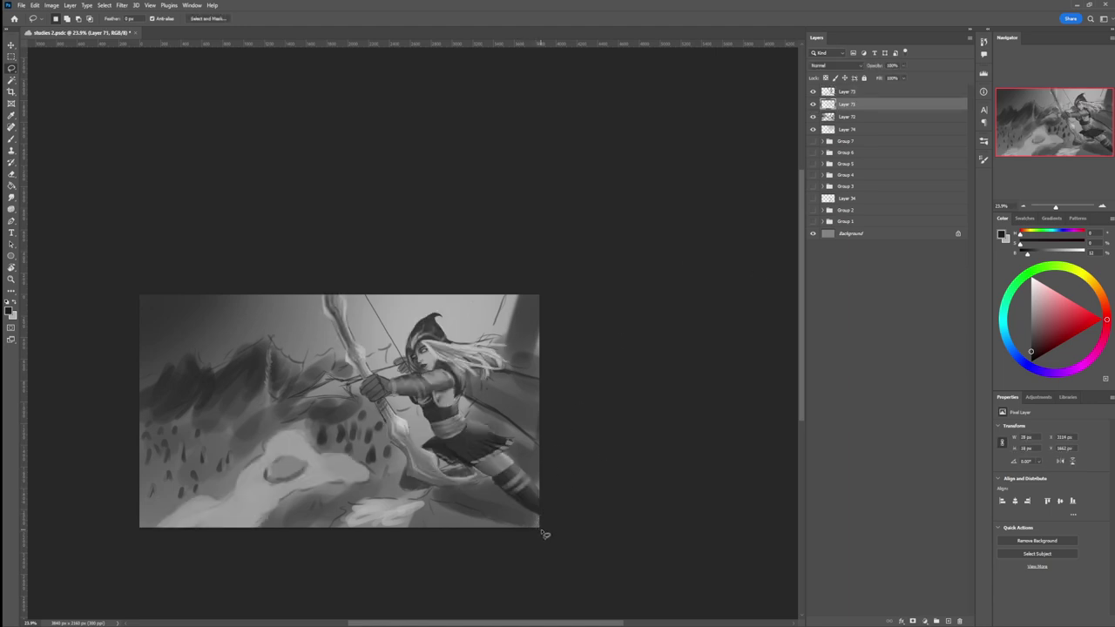
{"action": "key", "text": "ctrl+j"}
{"action": "left_click_drag", "start_coordinate": [539, 527], "coordinate": [412, 500]}
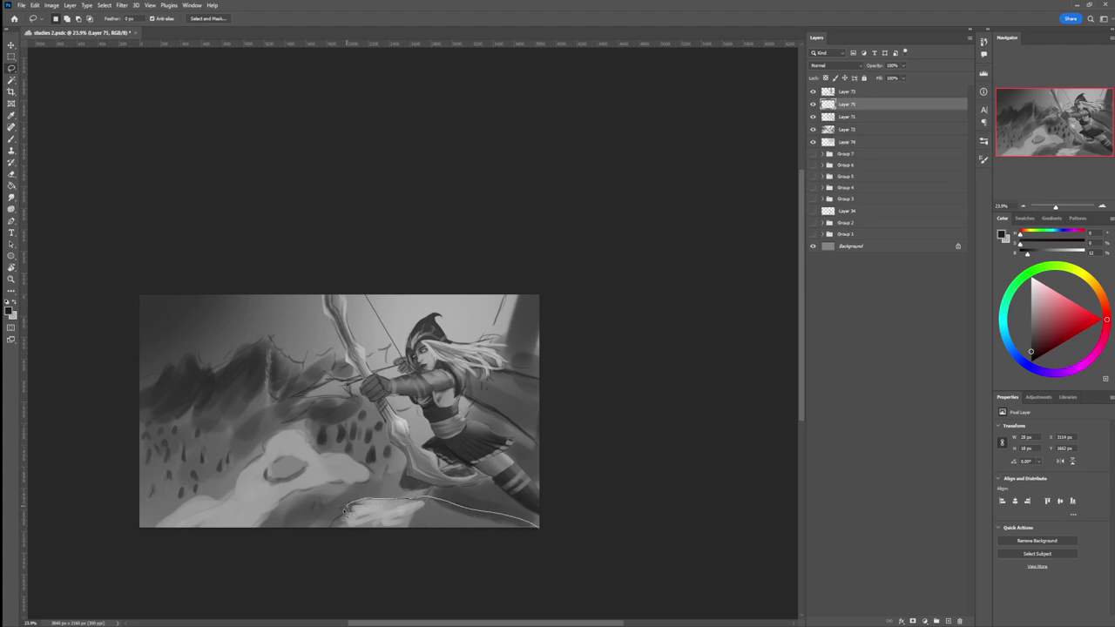
{"action": "mouse_move", "coordinate": [344, 510]}
{"action": "left_mouse_down"}
{"action": "mouse_move", "coordinate": [337, 542]}
{"action": "mouse_move", "coordinate": [440, 561]}
{"action": "mouse_move", "coordinate": [533, 555]}
{"action": "left_mouse_up"}
{"action": "key", "text": "b"}
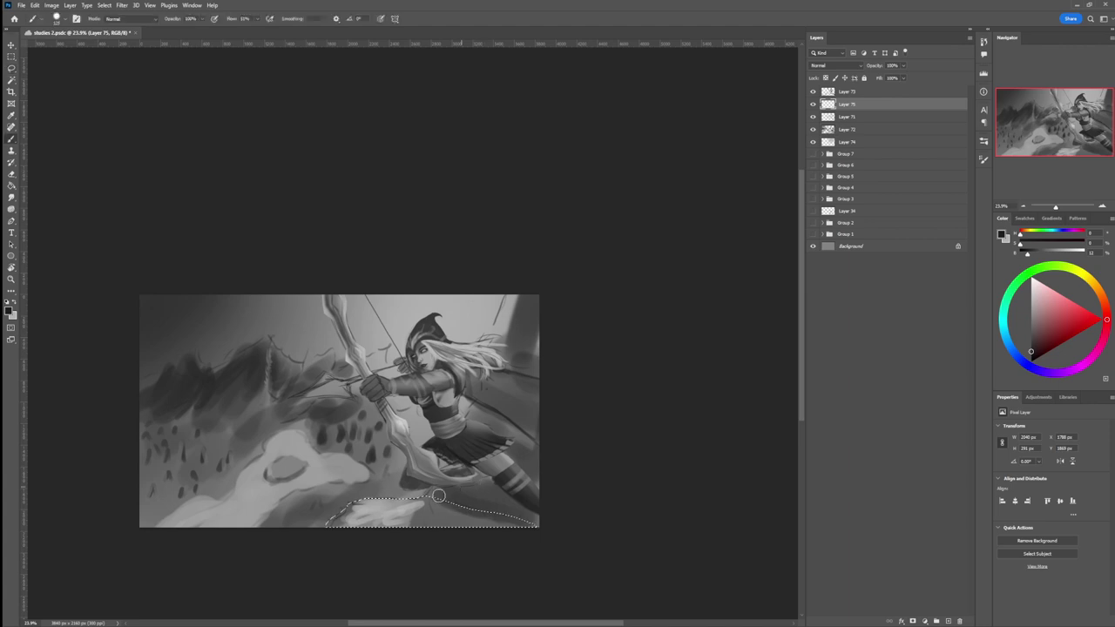
{"action": "left_click", "coordinate": [386, 503], "text": "alt"}
{"action": "mouse_move", "coordinate": [387, 505]}
{"action": "left_mouse_down"}
{"action": "mouse_move", "coordinate": [534, 522]}
{"action": "mouse_move", "coordinate": [307, 523]}
{"action": "mouse_move", "coordinate": [485, 512]}
{"action": "mouse_move", "coordinate": [452, 493]}
{"action": "left_mouse_up"}
Step: Paint the shadowed side of the foreground mound in a grey at 34% brightness
{"action": "left_click", "coordinate": [1030, 331]}
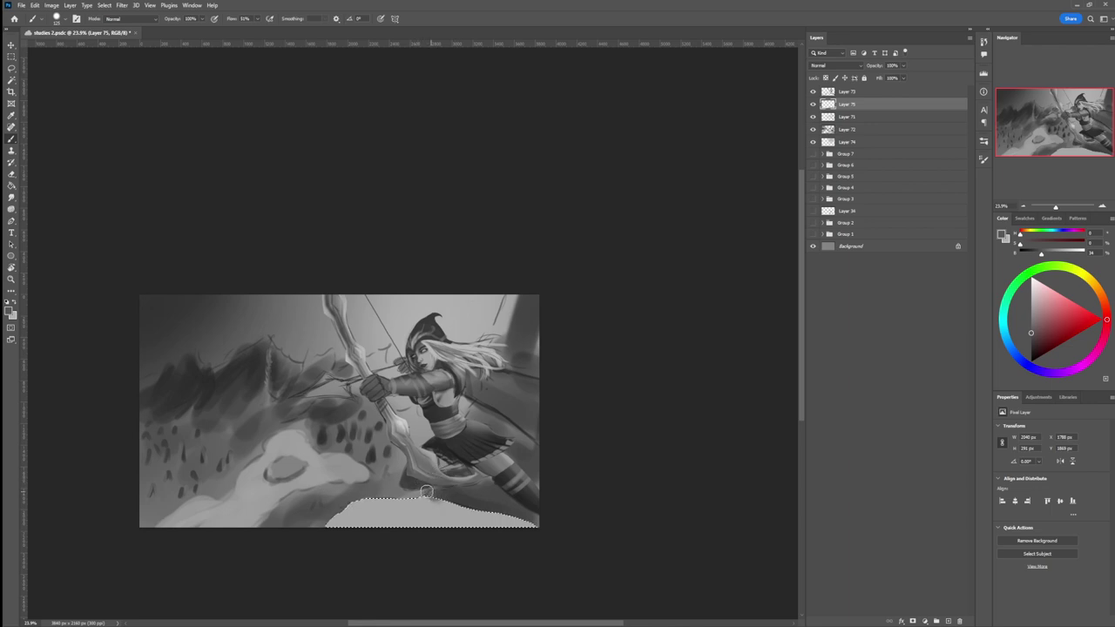
{"action": "mouse_move", "coordinate": [437, 496]}
{"action": "left_mouse_down"}
{"action": "mouse_move", "coordinate": [479, 536]}
{"action": "mouse_move", "coordinate": [457, 501]}
{"action": "mouse_move", "coordinate": [548, 536]}
{"action": "mouse_move", "coordinate": [454, 495]}
{"action": "mouse_move", "coordinate": [444, 503]}
{"action": "mouse_move", "coordinate": [475, 532]}
{"action": "left_mouse_up"}
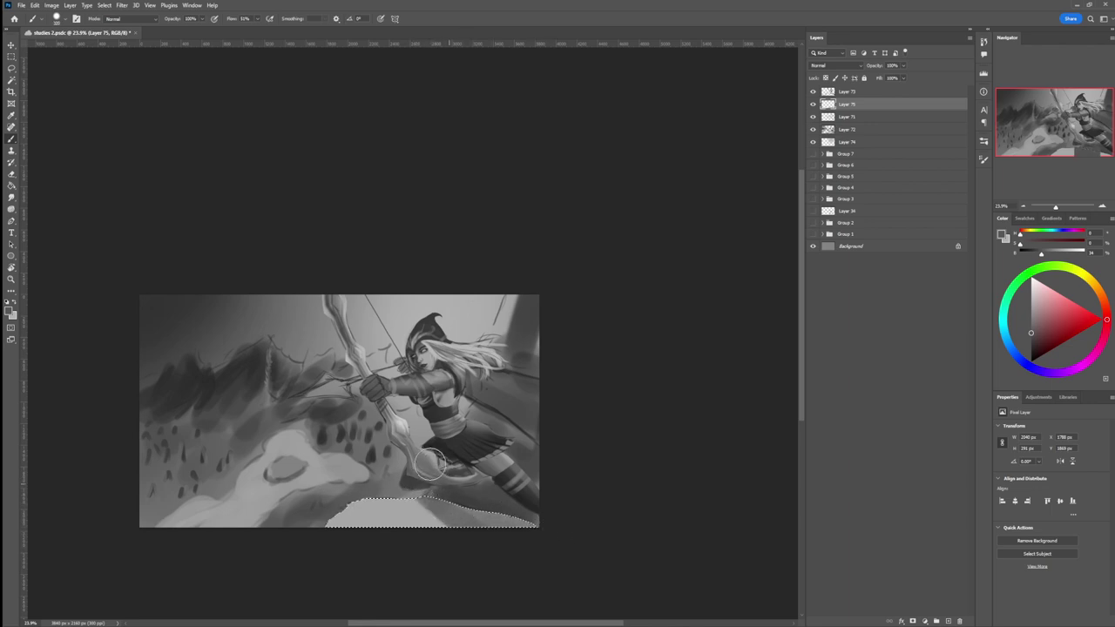
{"action": "left_click_drag", "start_coordinate": [429, 497], "coordinate": [444, 509]}
Step: Refine the mound's light and shadow shapes with a smaller brush, using a sampled light grey and a dark grey at 29% brightness
{"action": "key", "text": "bracketleft"}
{"action": "key", "text": "bracketleft"}
{"action": "key", "text": "bracketleft"}
{"action": "key", "text": "bracketleft"}
{"action": "key", "text": "bracketleft"}
{"action": "key", "text": "bracketleft"}
{"action": "key", "text": "bracketleft"}
{"action": "key", "text": "bracketleft"}
{"action": "key", "text": "bracketleft"}
{"action": "key", "text": "bracketleft"}
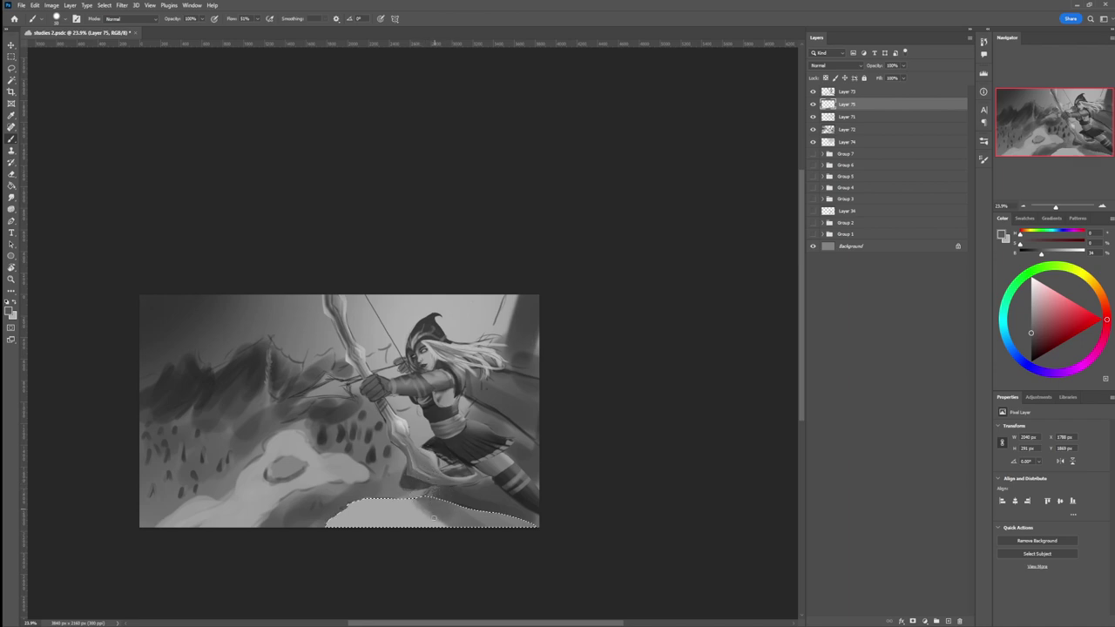
{"action": "left_click", "coordinate": [384, 504], "text": "alt"}
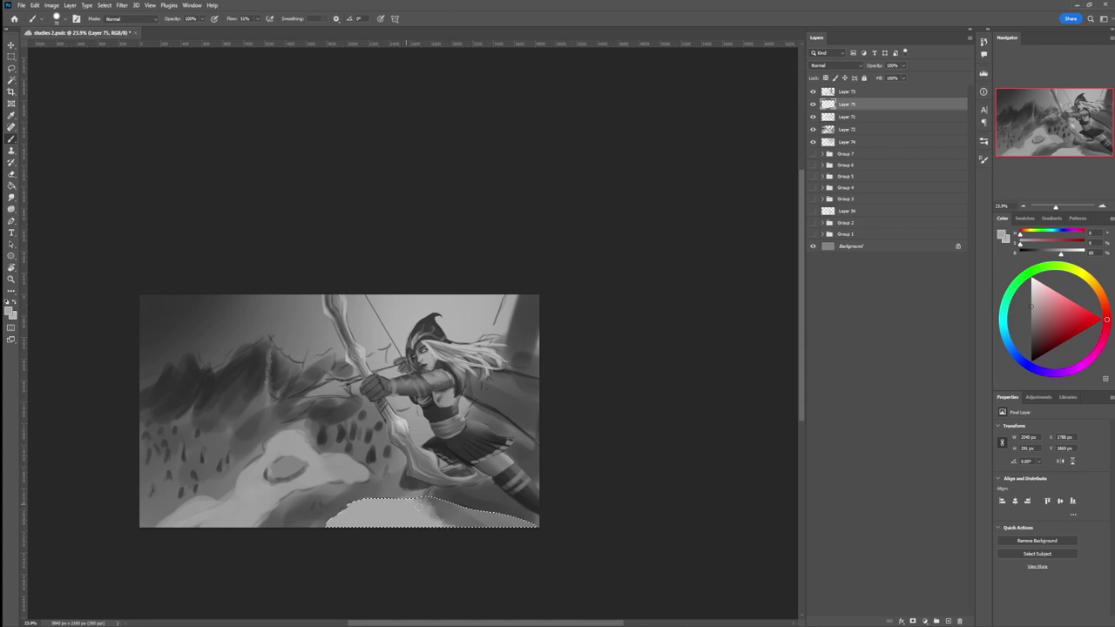
{"action": "left_click", "coordinate": [488, 485], "text": "alt"}
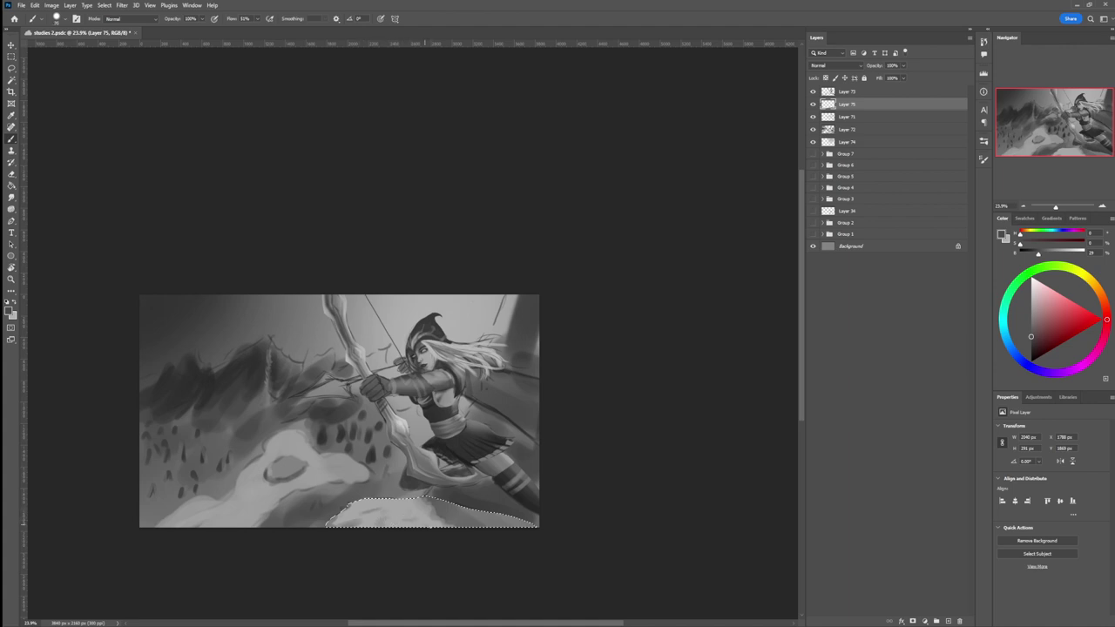
Step: Darken the mound's shadow side with an enlarged brush in a grey at 25% brightness and deselect
{"action": "left_click", "coordinate": [1031, 341]}
{"action": "key", "text": "bracketright"}
{"action": "key", "text": "bracketright"}
{"action": "key", "text": "bracketright"}
{"action": "key", "text": "bracketright"}
{"action": "key", "text": "bracketright"}
{"action": "key", "text": "bracketright"}
{"action": "key", "text": "bracketright"}
{"action": "key", "text": "bracketright"}
{"action": "key", "text": "bracketright"}
{"action": "key", "text": "bracketright"}
{"action": "key", "text": "bracketright"}
{"action": "key", "text": "bracketright"}
{"action": "key", "text": "bracketright"}
{"action": "left_click_drag", "start_coordinate": [467, 511], "coordinate": [525, 524]}
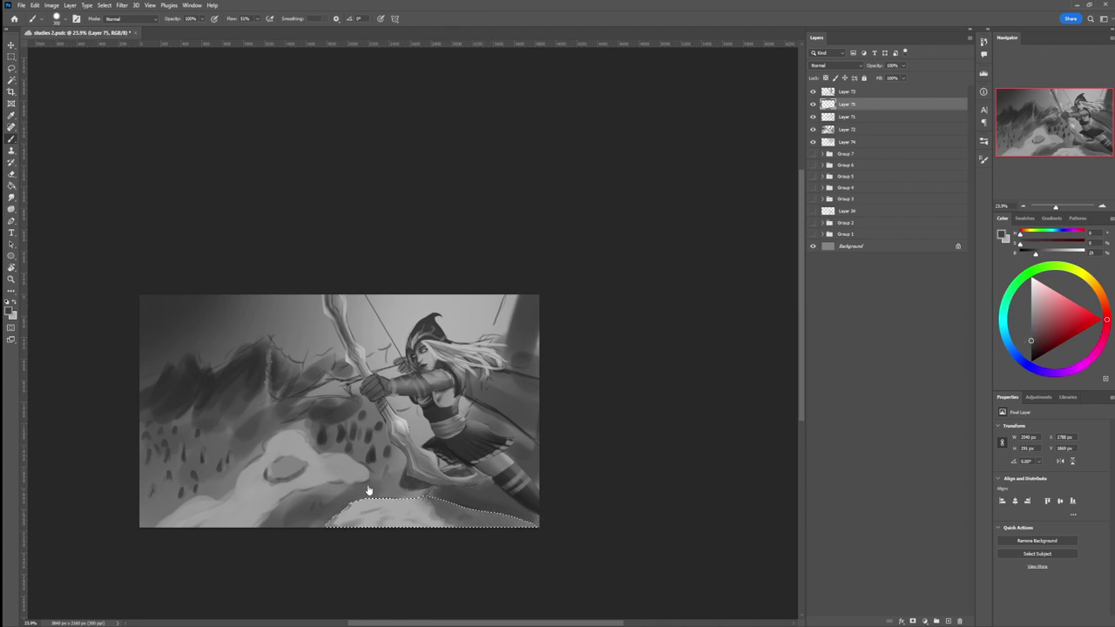
{"action": "key", "text": "ctrl+d"}
Step: Lasso the tall rock face behind the archer and fill it with a sampled dark grey using an enlarged brush
{"action": "key", "text": "l"}
{"action": "mouse_move", "coordinate": [432, 494]}
{"action": "left_mouse_down"}
{"action": "mouse_move", "coordinate": [519, 285]}
{"action": "mouse_move", "coordinate": [541, 532]}
{"action": "mouse_move", "coordinate": [426, 498]}
{"action": "mouse_move", "coordinate": [487, 503]}
{"action": "mouse_move", "coordinate": [522, 357]}
{"action": "mouse_move", "coordinate": [478, 552]}
{"action": "left_mouse_up"}
{"action": "key", "text": "b"}
{"action": "left_click", "coordinate": [468, 505], "text": "alt"}
{"action": "key", "text": "bracketright"}
{"action": "key", "text": "bracketright"}
{"action": "key", "text": "bracketright"}
{"action": "key", "text": "bracketright"}
{"action": "key", "text": "bracketright"}
{"action": "key", "text": "bracketright"}
{"action": "key", "text": "bracketright"}
{"action": "key", "text": "bracketright"}
Step: Paint a soft light rim along the rock's bow-side edge in a grey at 65% brightness with a smaller brush
{"action": "left_click", "coordinate": [1033, 306]}
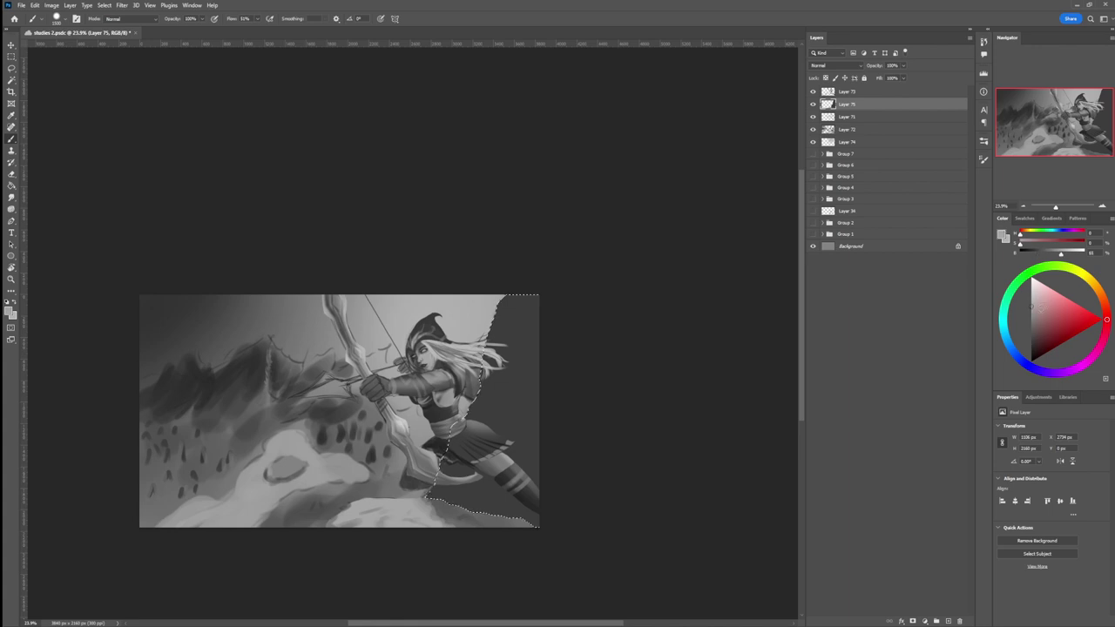
{"action": "key", "text": "bracketleft"}
{"action": "key", "text": "bracketleft"}
{"action": "key", "text": "bracketleft"}
{"action": "key", "text": "bracketleft"}
{"action": "key", "text": "bracketleft"}
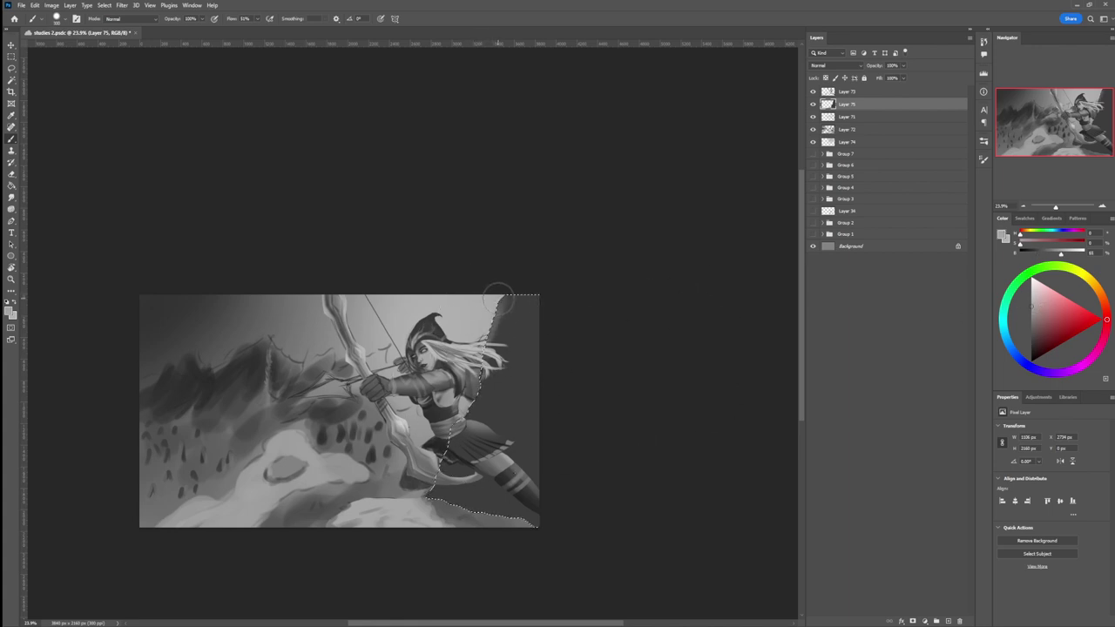
{"action": "key", "text": "bracketleft"}
{"action": "key", "text": "bracketleft"}
{"action": "mouse_move", "coordinate": [506, 297]}
{"action": "left_mouse_down"}
{"action": "mouse_move", "coordinate": [484, 388]}
{"action": "mouse_move", "coordinate": [473, 387]}
{"action": "mouse_move", "coordinate": [433, 486]}
{"action": "left_mouse_up"}
Step: Brighten the rock's rim with strokes in a light grey at 76% brightness
{"action": "left_click", "coordinate": [1031, 297]}
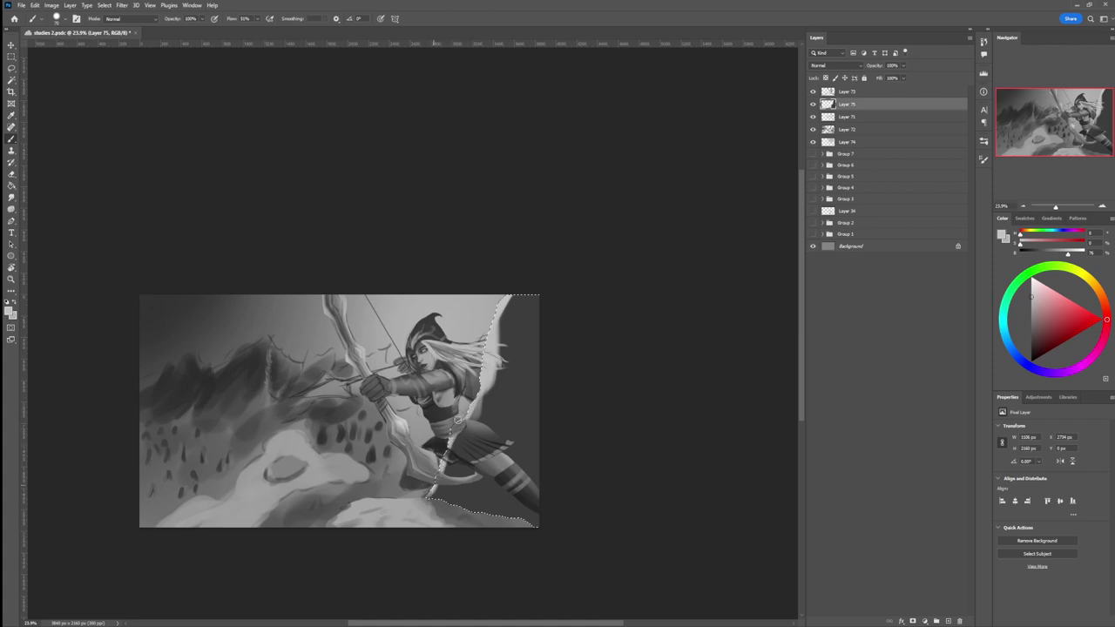
{"action": "left_click_drag", "start_coordinate": [458, 422], "coordinate": [480, 393]}
{"action": "left_click_drag", "start_coordinate": [506, 304], "coordinate": [496, 367]}
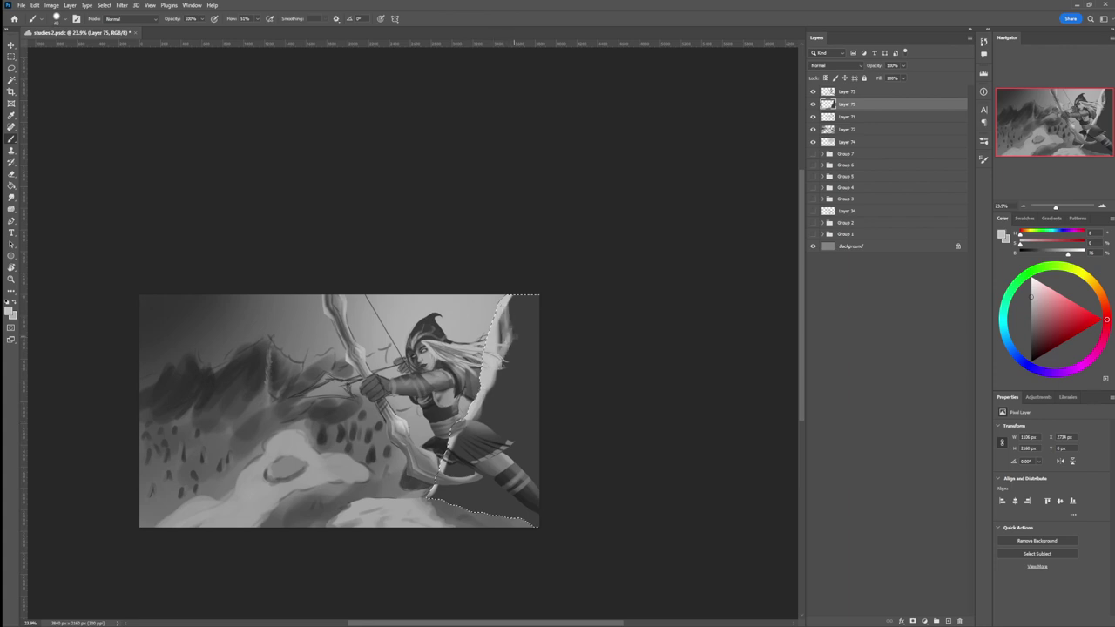
Step: Shape the rock beside its rim with sampled greys at 24% and 41% brightness
{"action": "left_click", "coordinate": [515, 343], "text": "alt"}
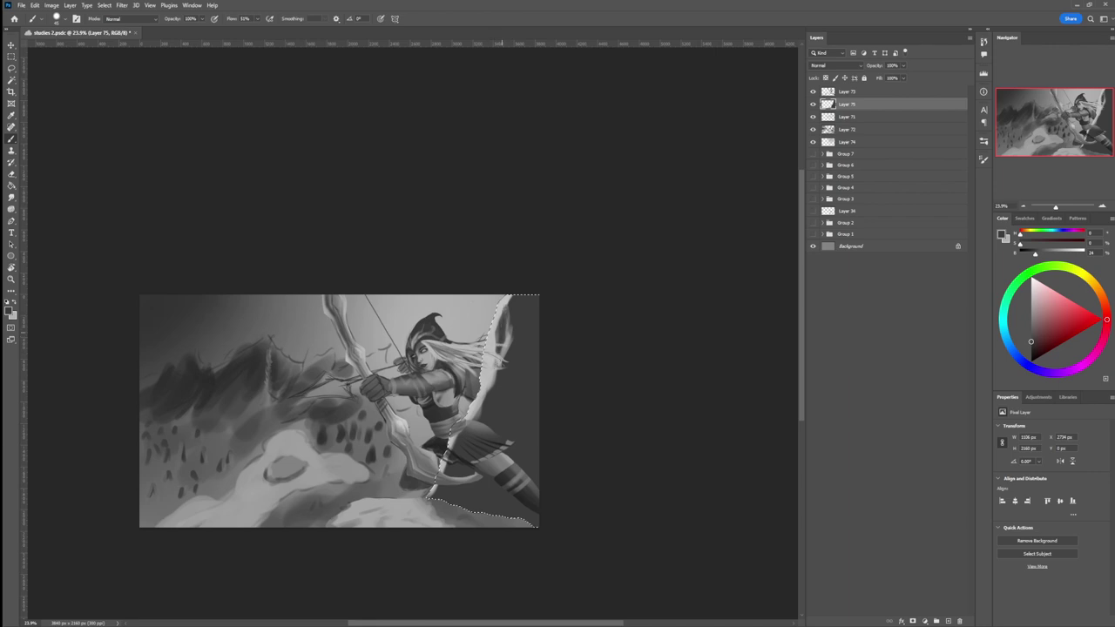
{"action": "left_click", "coordinate": [512, 321], "text": "alt"}
{"action": "left_click_drag", "start_coordinate": [523, 331], "coordinate": [489, 414]}
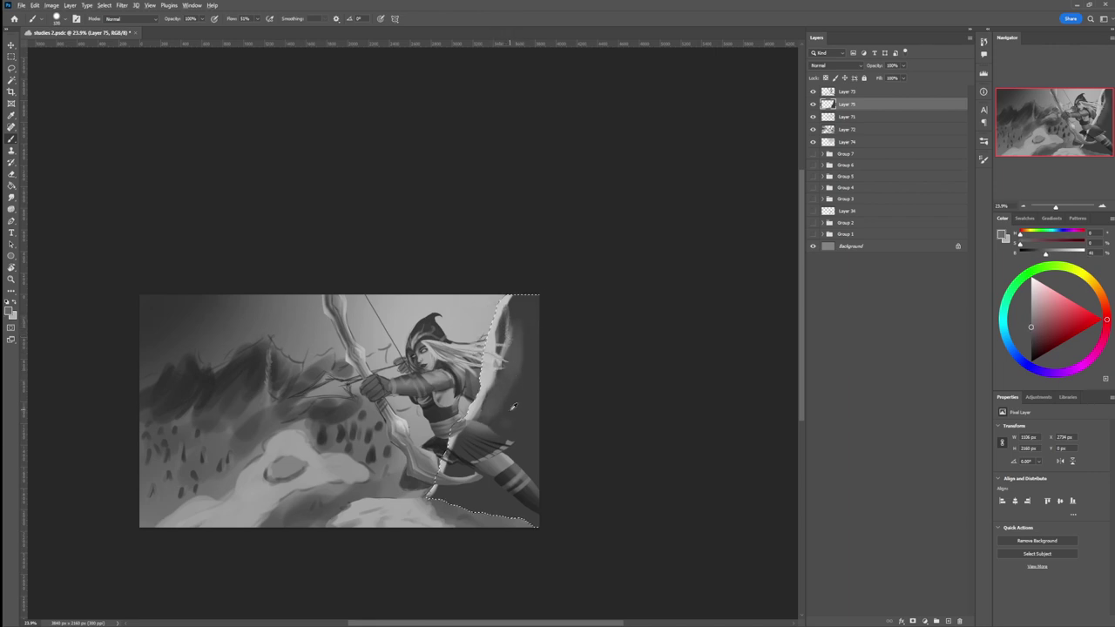
{"action": "left_click", "coordinate": [511, 410], "text": "alt"}
{"action": "mouse_move", "coordinate": [505, 377]}
{"action": "left_mouse_down"}
{"action": "mouse_move", "coordinate": [506, 407]}
{"action": "mouse_move", "coordinate": [505, 336]}
{"action": "left_mouse_up"}
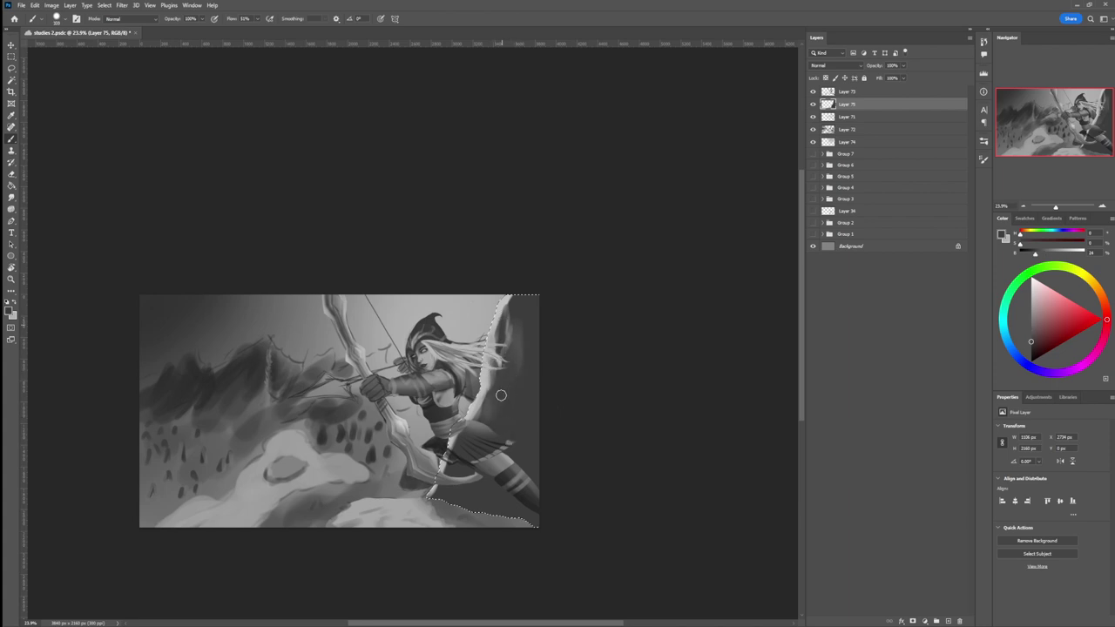
Step: Brush soft lighter patches over the rock face behind the archer with sampled greys, varying the brush size
{"action": "left_click", "coordinate": [501, 385], "text": "alt"}
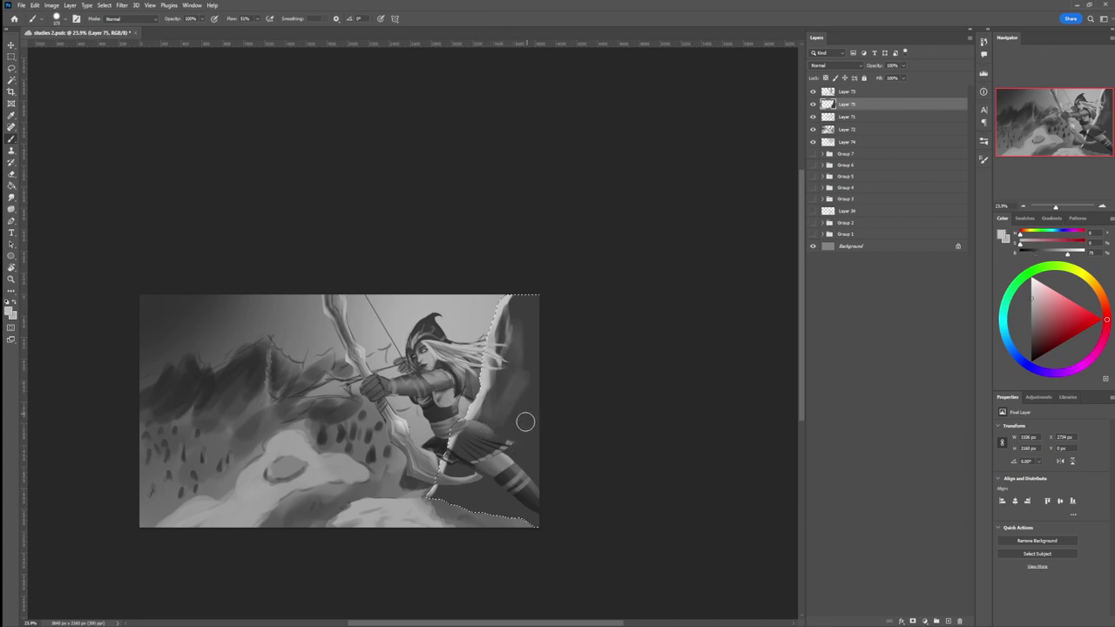
{"action": "mouse_move", "coordinate": [519, 367]}
{"action": "left_mouse_down"}
{"action": "mouse_move", "coordinate": [467, 508]}
{"action": "mouse_move", "coordinate": [520, 470]}
{"action": "left_mouse_up"}
{"action": "key", "text": "bracketright"}
{"action": "key", "text": "bracketright"}
{"action": "key", "text": "bracketright"}
{"action": "key", "text": "bracketright"}
{"action": "key", "text": "bracketright"}
{"action": "key", "text": "bracketright"}
{"action": "key", "text": "["}
{"action": "key", "text": "["}
{"action": "key", "text": "["}
{"action": "key", "text": "["}
{"action": "key", "text": "["}
Step: Break up the rock's light rim with small strokes in a sampled dark grey at 24% brightness
{"action": "left_click", "coordinate": [525, 503], "text": "alt"}
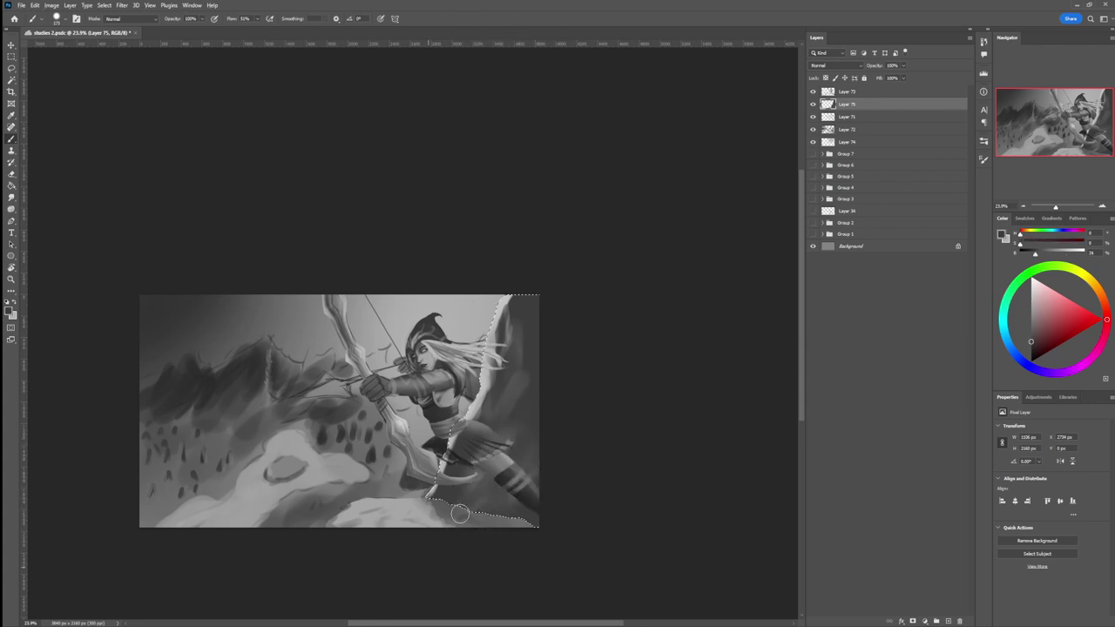
{"action": "left_click_drag", "start_coordinate": [481, 407], "coordinate": [475, 418]}
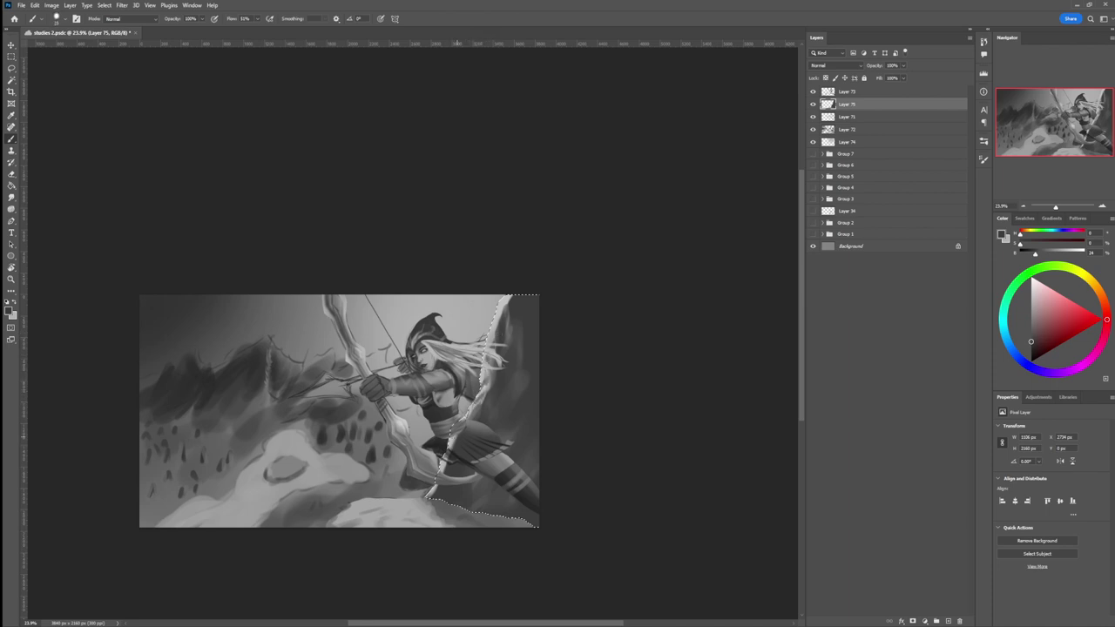
{"action": "key", "text": "bracketright"}
Step: Darken the rock's outer side along the canvas edge with an enlarged brush in a near-black grey and deselect
{"action": "left_click", "coordinate": [1029, 351]}
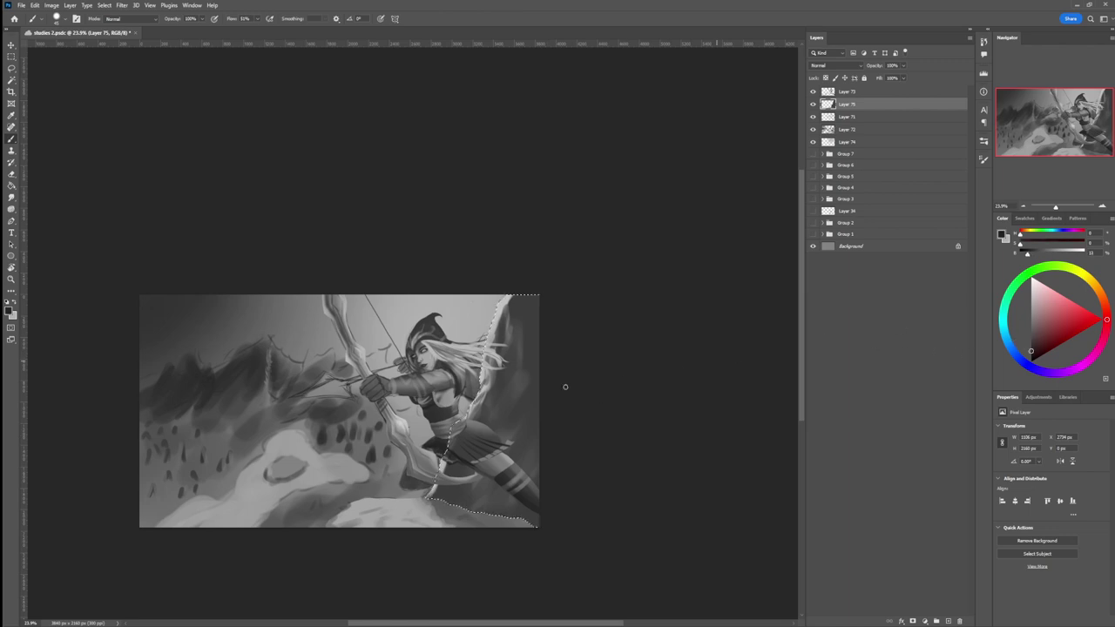
{"action": "key", "text": "bracketright"}
{"action": "key", "text": "bracketright"}
{"action": "key", "text": "bracketright"}
{"action": "key", "text": "bracketright"}
{"action": "key", "text": "bracketright"}
{"action": "key", "text": "bracketright"}
{"action": "key", "text": "bracketright"}
{"action": "key", "text": "bracketright"}
{"action": "key", "text": "bracketright"}
{"action": "mouse_move", "coordinate": [548, 300]}
{"action": "left_mouse_down"}
{"action": "mouse_move", "coordinate": [542, 360]}
{"action": "mouse_move", "coordinate": [566, 420]}
{"action": "mouse_move", "coordinate": [539, 513]}
{"action": "left_mouse_up"}
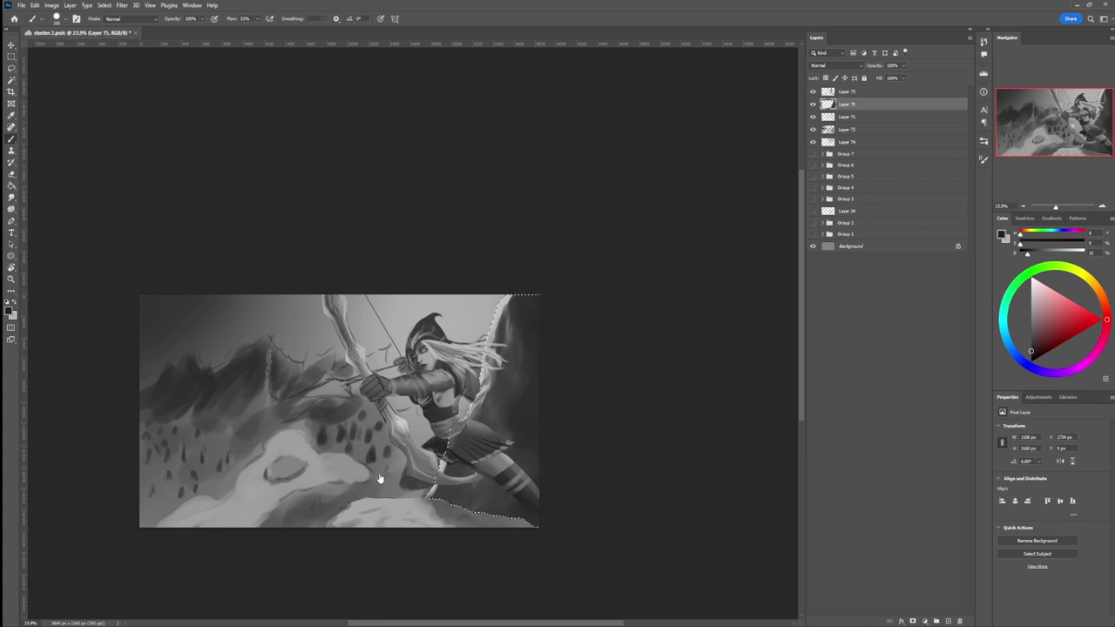
{"action": "key", "text": "l"}
{"action": "key", "text": "ctrl+d"}
{"action": "key", "text": "e"}
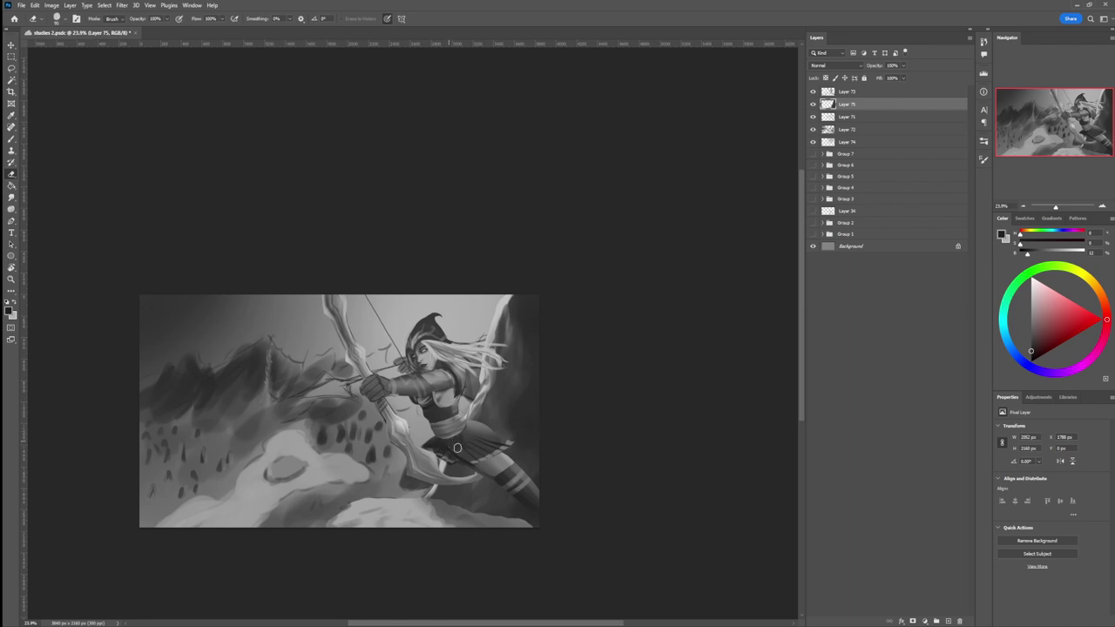
Step: Paint a dark cape trailing behind the archer's back in near-black at 11% brightness and pick a mid grey at 50% brightness
{"action": "key", "text": "bracketright"}
{"action": "key", "text": "bracketright"}
{"action": "key", "text": "bracketright"}
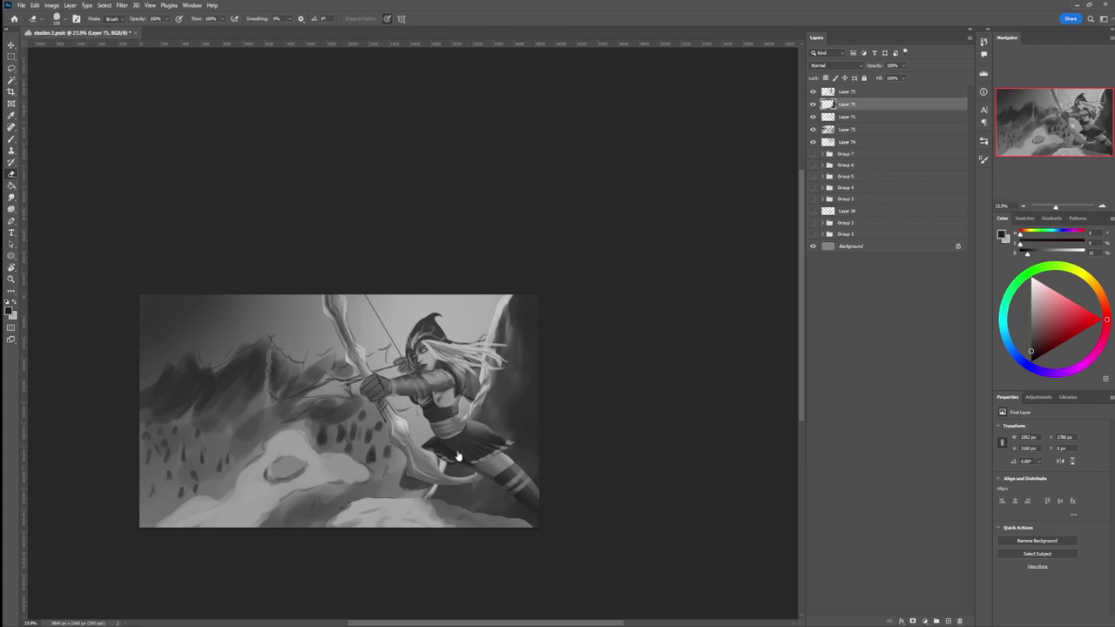
{"action": "left_click_drag", "start_coordinate": [464, 471], "coordinate": [396, 471], "text": "ctrl"}
{"action": "scroll", "coordinate": [462, 462], "scroll_direction": "up", "scroll_amount": 3}
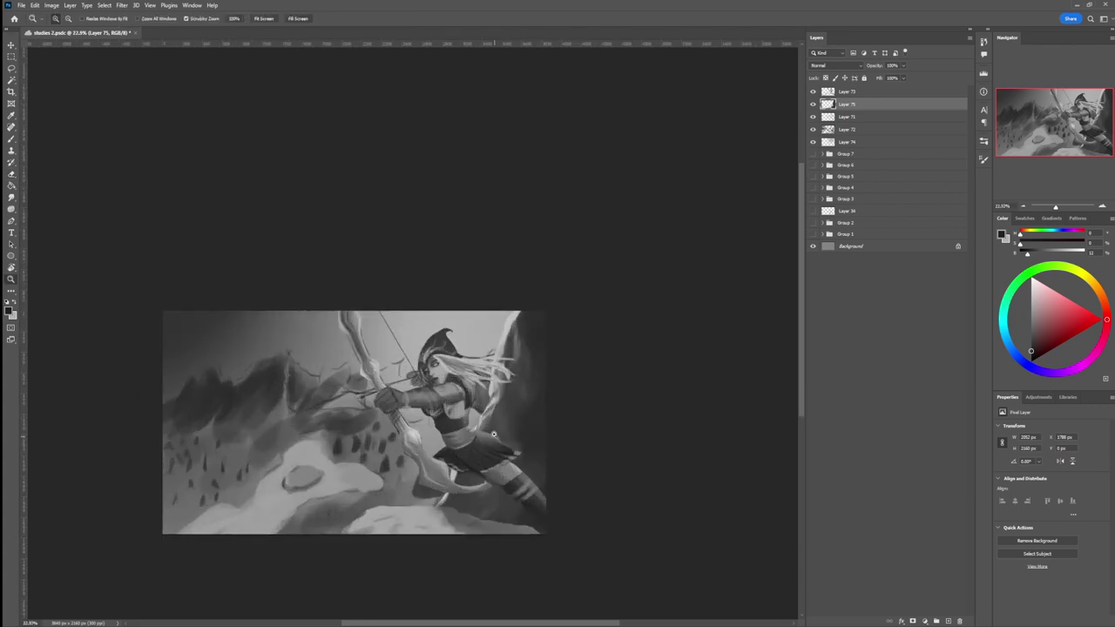
{"action": "key", "text": "b"}
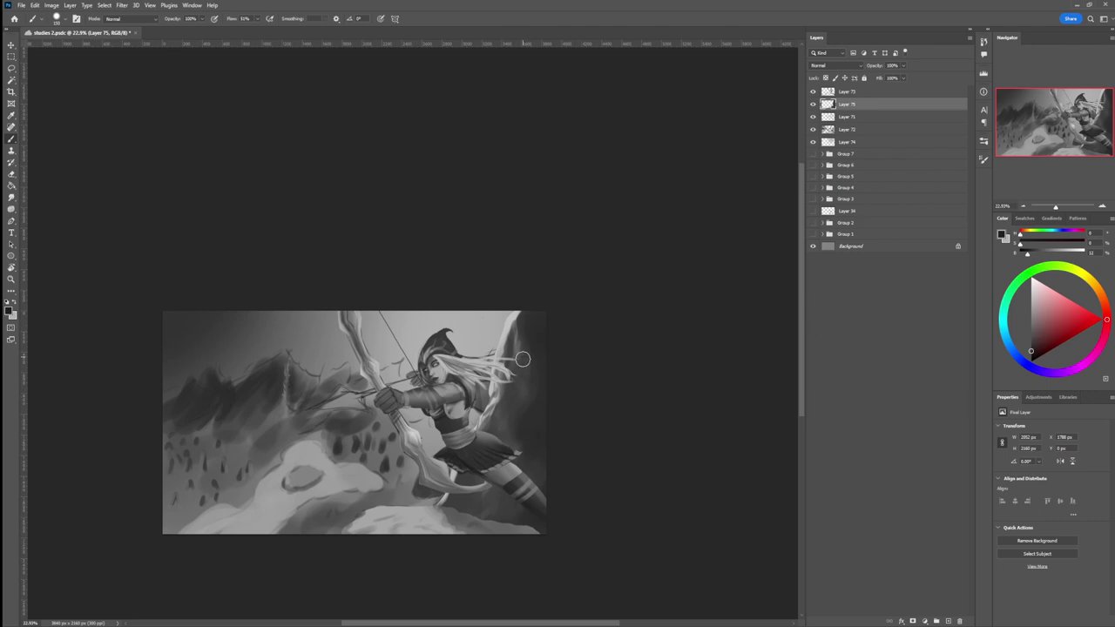
{"action": "mouse_move", "coordinate": [540, 400]}
{"action": "left_mouse_down"}
{"action": "mouse_move", "coordinate": [498, 397]}
{"action": "mouse_move", "coordinate": [544, 387]}
{"action": "left_mouse_up"}
{"action": "mouse_move", "coordinate": [474, 396]}
{"action": "left_mouse_down"}
{"action": "mouse_move", "coordinate": [530, 412]}
{"action": "mouse_move", "coordinate": [474, 395]}
{"action": "mouse_move", "coordinate": [517, 416]}
{"action": "mouse_move", "coordinate": [472, 396]}
{"action": "mouse_move", "coordinate": [558, 415]}
{"action": "mouse_move", "coordinate": [490, 391]}
{"action": "mouse_move", "coordinate": [527, 388]}
{"action": "left_mouse_up"}
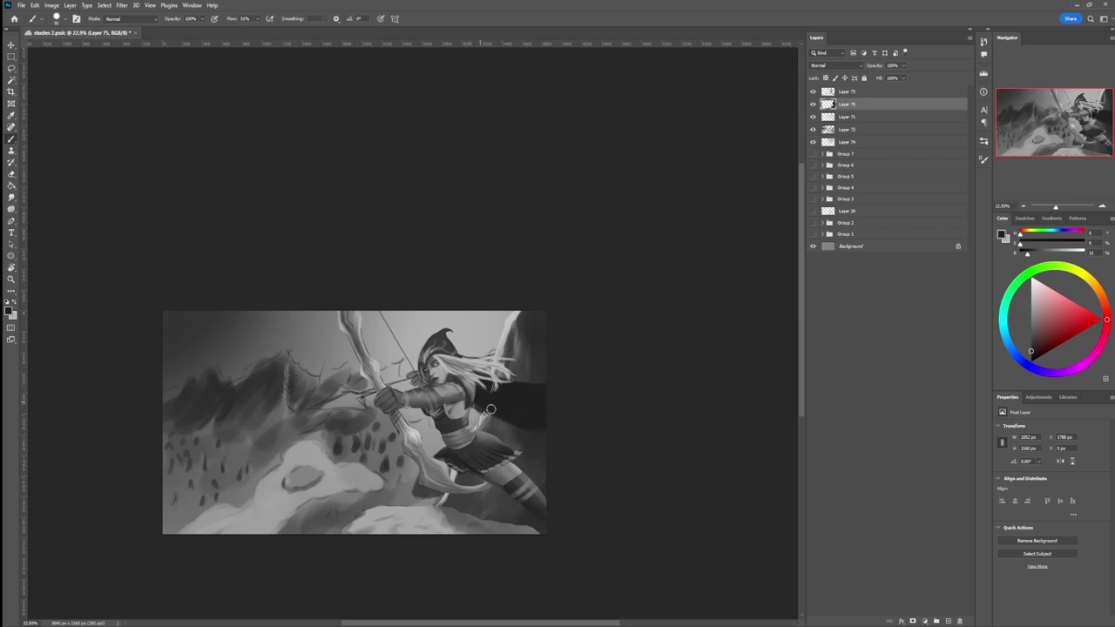
{"action": "left_click", "coordinate": [1031, 318]}
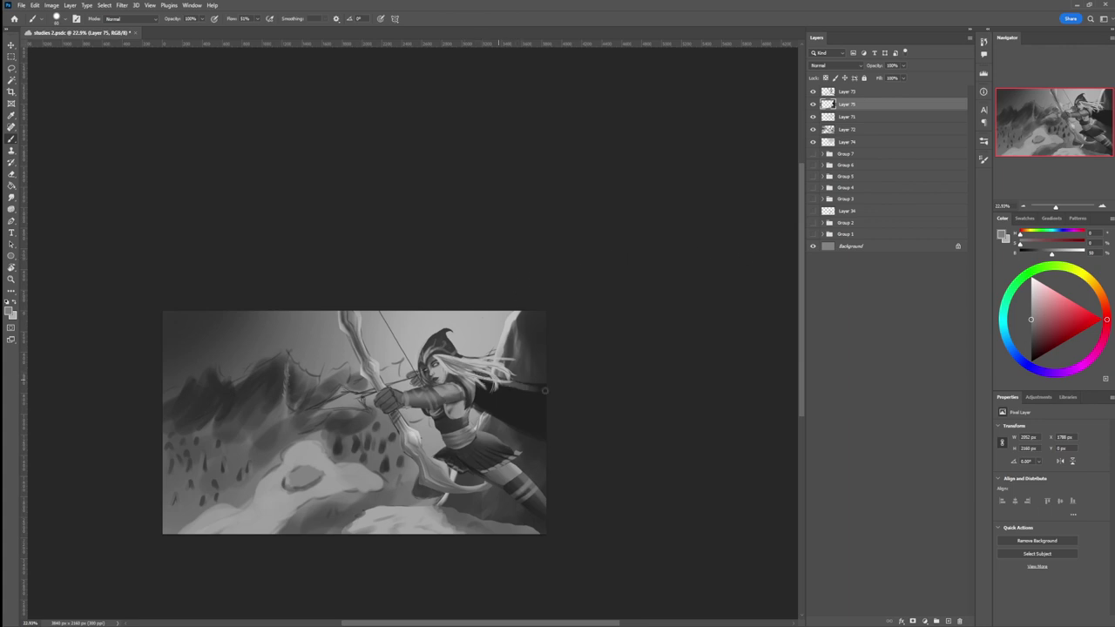
{"action": "left_click_drag", "start_coordinate": [515, 383], "coordinate": [547, 388]}
{"action": "key", "text": "ctrl+z"}
{"action": "key", "text": "ctrl+z"}
{"action": "key", "text": "ctrl+z"}
Step: Select a band along the cape's upper edge with the Lasso, shade it softly in the 50% grey, varying the brush size, and deselect
{"action": "key", "text": "l"}
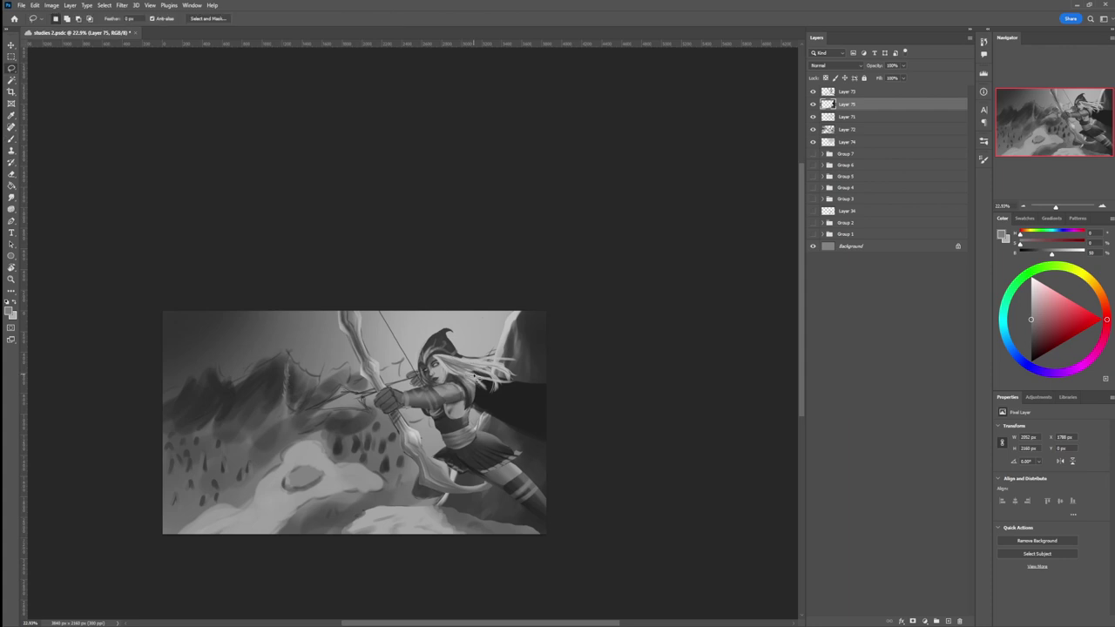
{"action": "mouse_move", "coordinate": [528, 384]}
{"action": "left_mouse_down"}
{"action": "mouse_move", "coordinate": [558, 389]}
{"action": "mouse_move", "coordinate": [552, 406]}
{"action": "mouse_move", "coordinate": [501, 399]}
{"action": "mouse_move", "coordinate": [474, 377]}
{"action": "left_mouse_up"}
{"action": "key", "text": "b"}
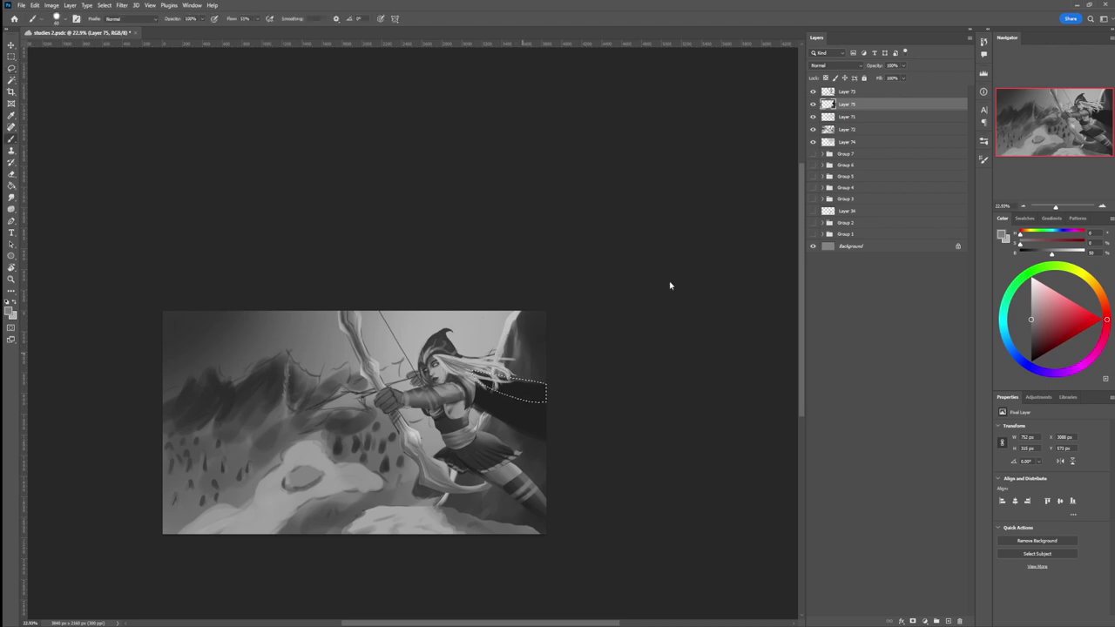
{"action": "key", "text": "bracketright"}
{"action": "key", "text": "bracketright"}
{"action": "key", "text": "bracketright"}
{"action": "mouse_move", "coordinate": [542, 376]}
{"action": "left_mouse_down"}
{"action": "mouse_move", "coordinate": [468, 355]}
{"action": "mouse_move", "coordinate": [559, 390]}
{"action": "mouse_move", "coordinate": [547, 391]}
{"action": "left_mouse_up"}
{"action": "key", "text": "bracketleft"}
{"action": "key", "text": "bracketleft"}
{"action": "key", "text": "bracketleft"}
{"action": "key", "text": "bracketleft"}
{"action": "key", "text": "bracketleft"}
{"action": "key", "text": "bracketleft"}
{"action": "key", "text": "bracketleft"}
{"action": "key", "text": "bracketleft"}
{"action": "key", "text": "bracketleft"}
{"action": "key", "text": "bracketright"}
{"action": "key", "text": "bracketright"}
{"action": "key", "text": "bracketright"}
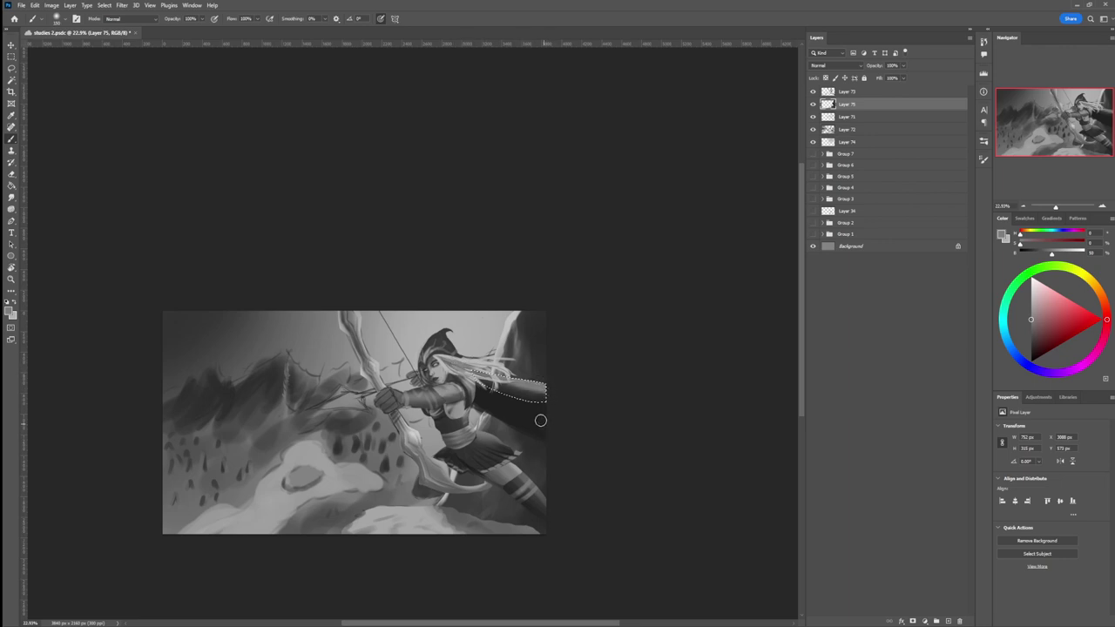
{"action": "key", "text": "bracketright"}
{"action": "key", "text": "bracketright"}
{"action": "key", "text": "bracketright"}
{"action": "key", "text": "bracketright"}
{"action": "key", "text": "bracketright"}
{"action": "key", "text": "bracketright"}
{"action": "key", "text": "l"}
{"action": "key", "text": "ctrl+d"}
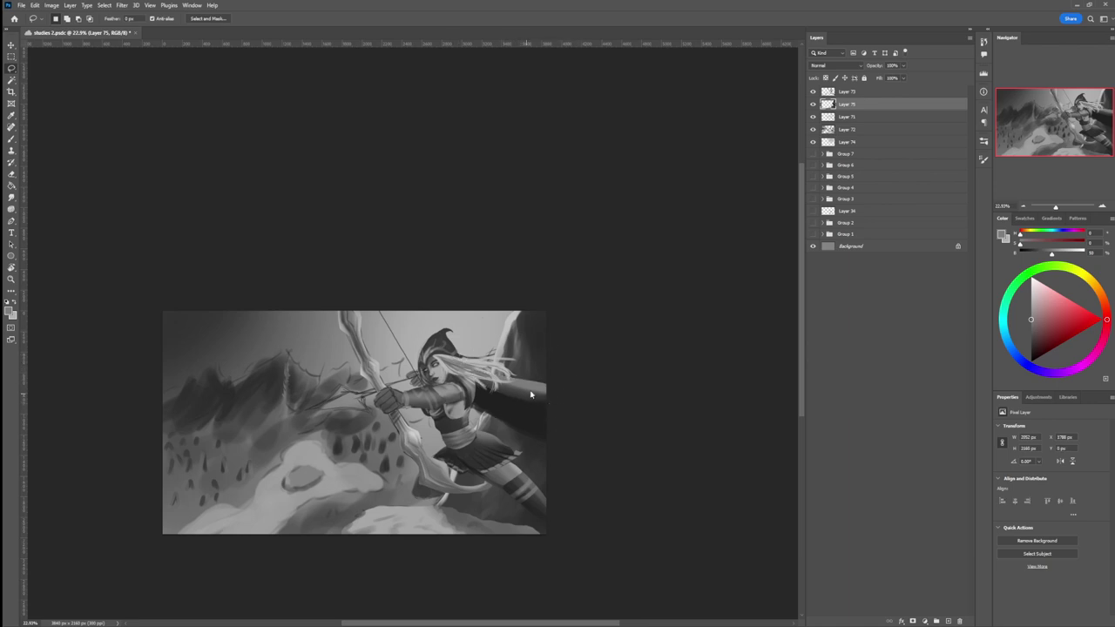
Step: Paint a trim line along the cape's lower edge in a grey at 31% brightness, replacing the first stroke
{"action": "key", "text": "b"}
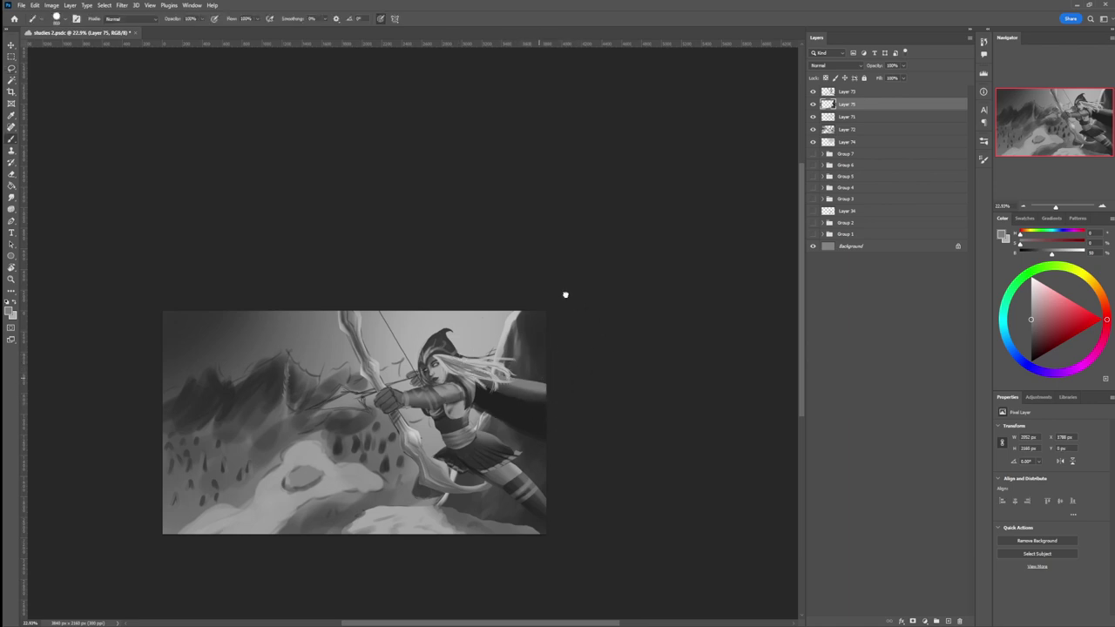
{"action": "left_click_drag", "start_coordinate": [1031, 329], "coordinate": [1030, 334]}
{"action": "left_click_drag", "start_coordinate": [489, 407], "coordinate": [546, 435]}
{"action": "key", "text": "ctrl+z"}
{"action": "left_click_drag", "start_coordinate": [471, 397], "coordinate": [542, 431]}
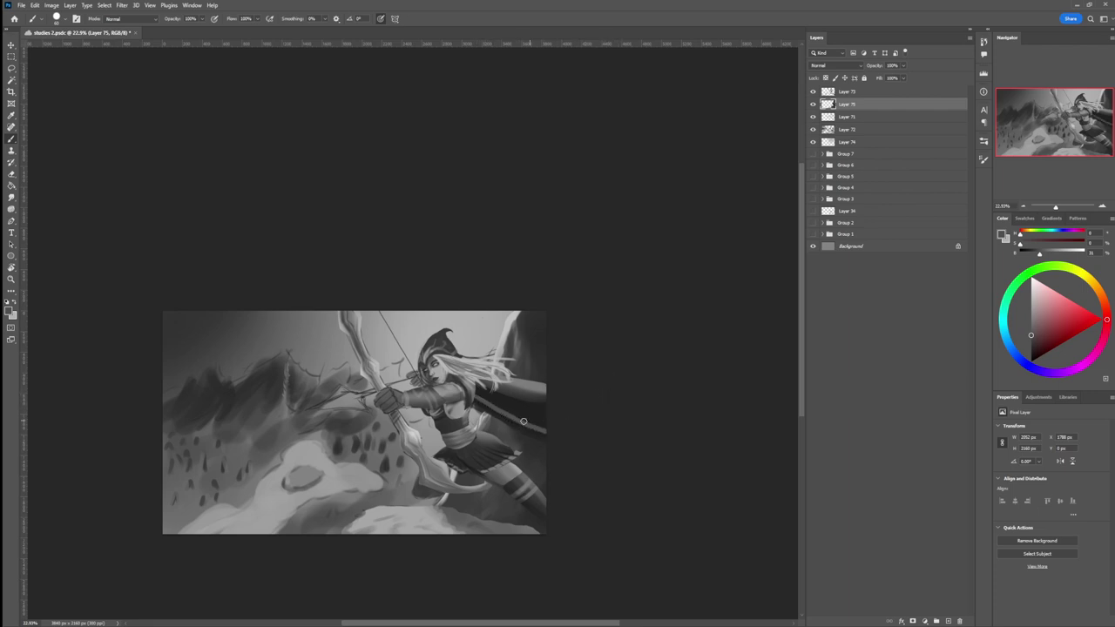
Step: Block in the archer's bent leg beneath the bow's lower limb with a sampled 25% grey and a near-black at 11% brightness
{"action": "key", "text": "z"}
{"action": "left_click", "coordinate": [483, 435], "text": "alt"}
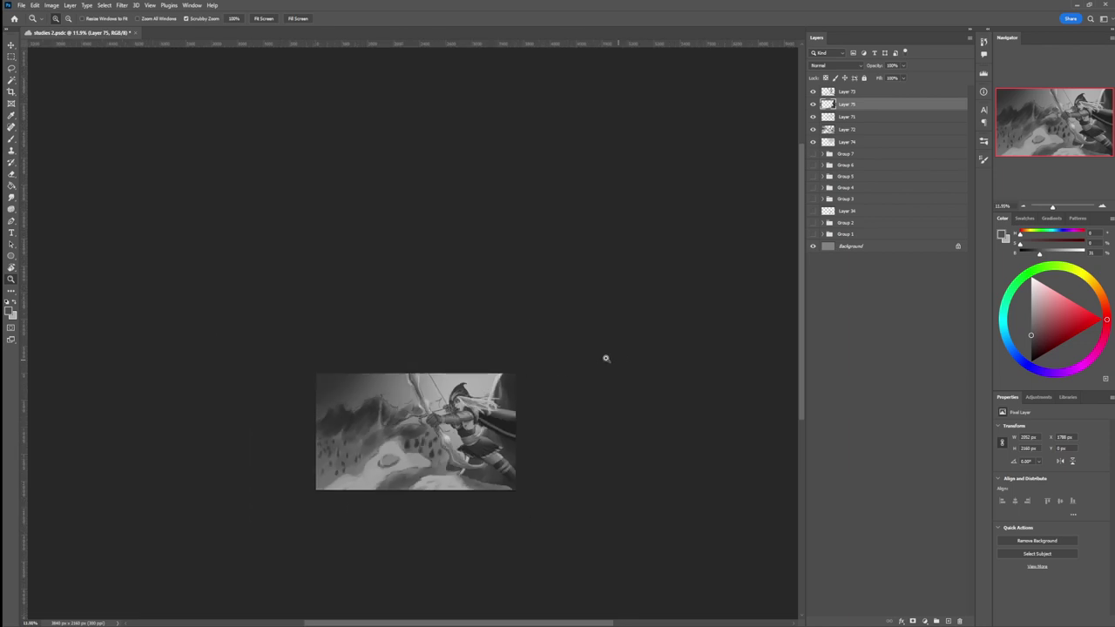
{"action": "left_click_drag", "start_coordinate": [470, 475], "coordinate": [498, 445]}
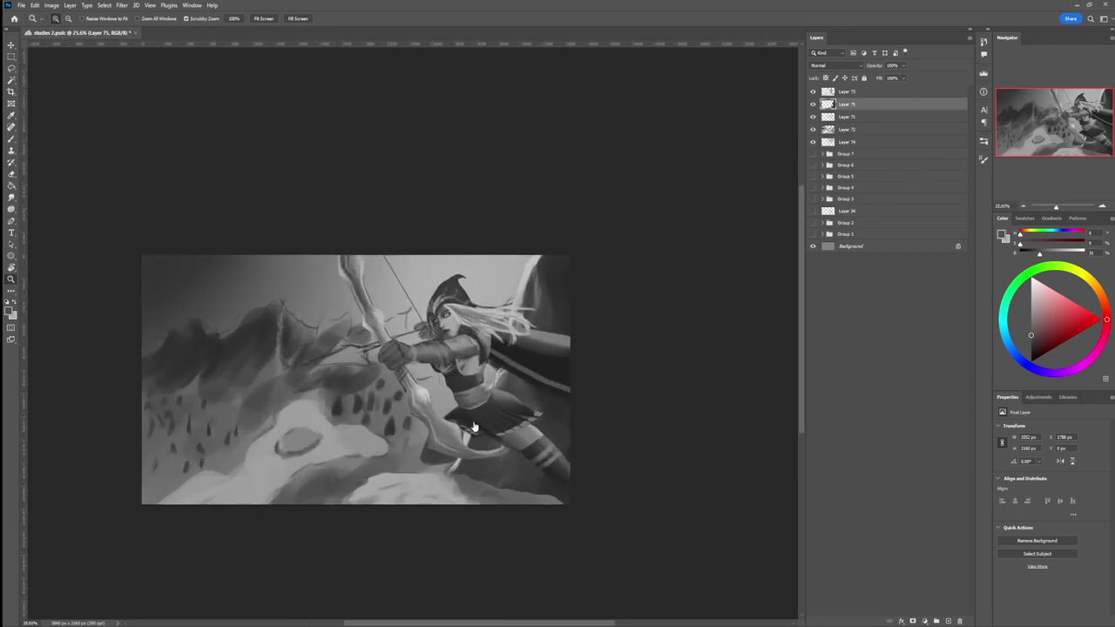
{"action": "key", "text": "b"}
{"action": "left_click", "coordinate": [433, 453], "text": "alt"}
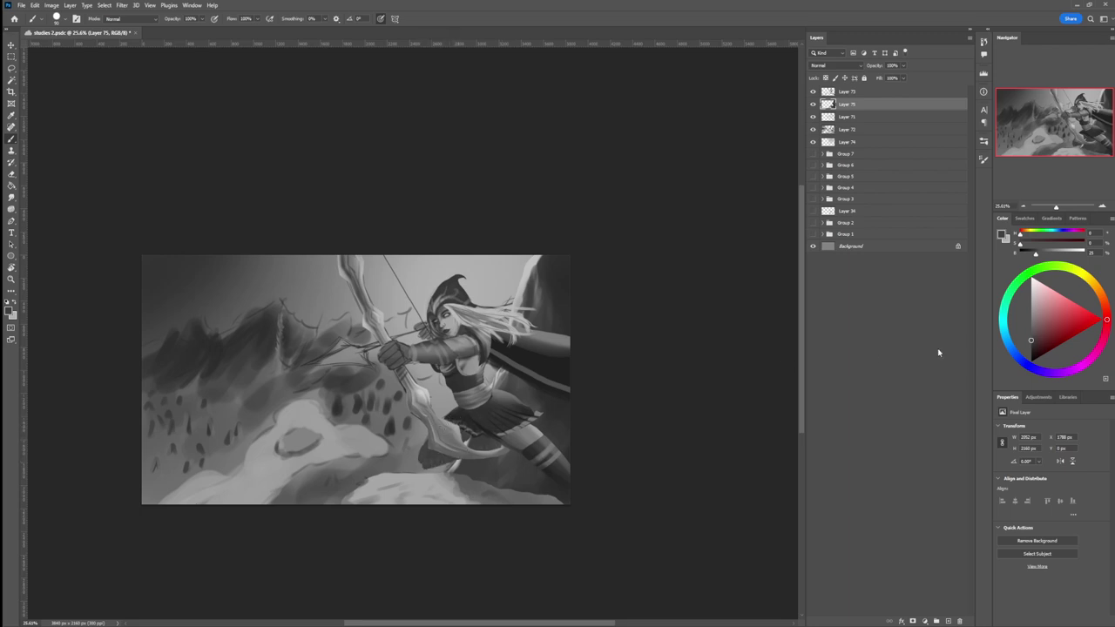
{"action": "left_click", "coordinate": [1028, 344]}
{"action": "left_click", "coordinate": [1028, 349]}
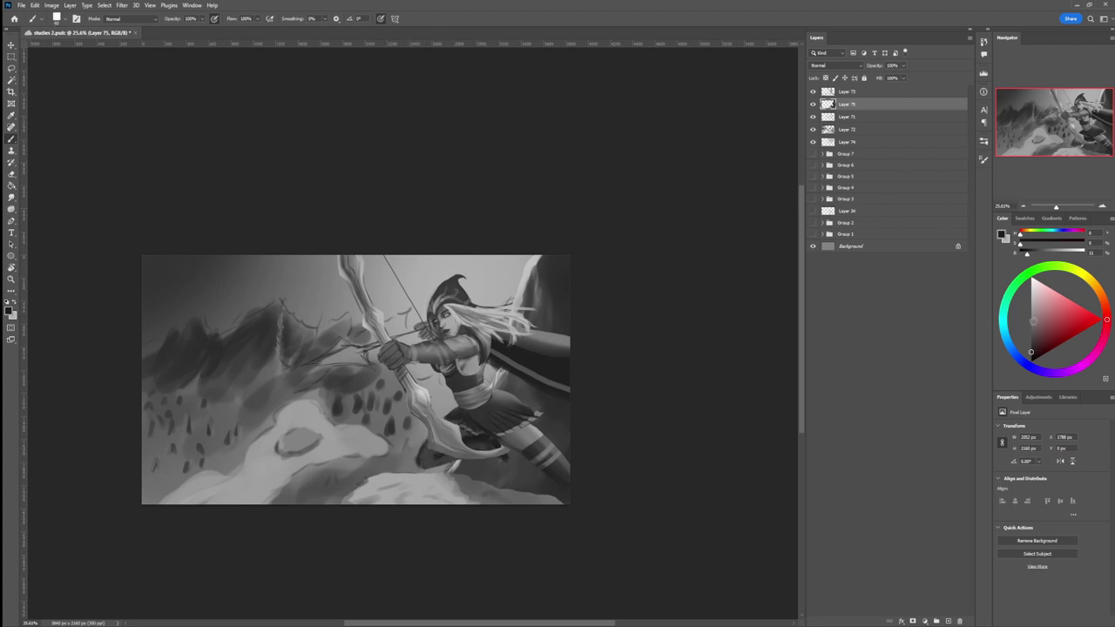
Step: Refine the bent leg and the shadows around the bow's lower limb with sampled greys at 45%, 11% and 24% brightness
{"action": "left_click", "coordinate": [510, 419], "text": "alt"}
{"action": "mouse_move", "coordinate": [431, 442]}
{"action": "left_mouse_down"}
{"action": "mouse_move", "coordinate": [418, 461]}
{"action": "mouse_move", "coordinate": [433, 447]}
{"action": "left_mouse_up"}
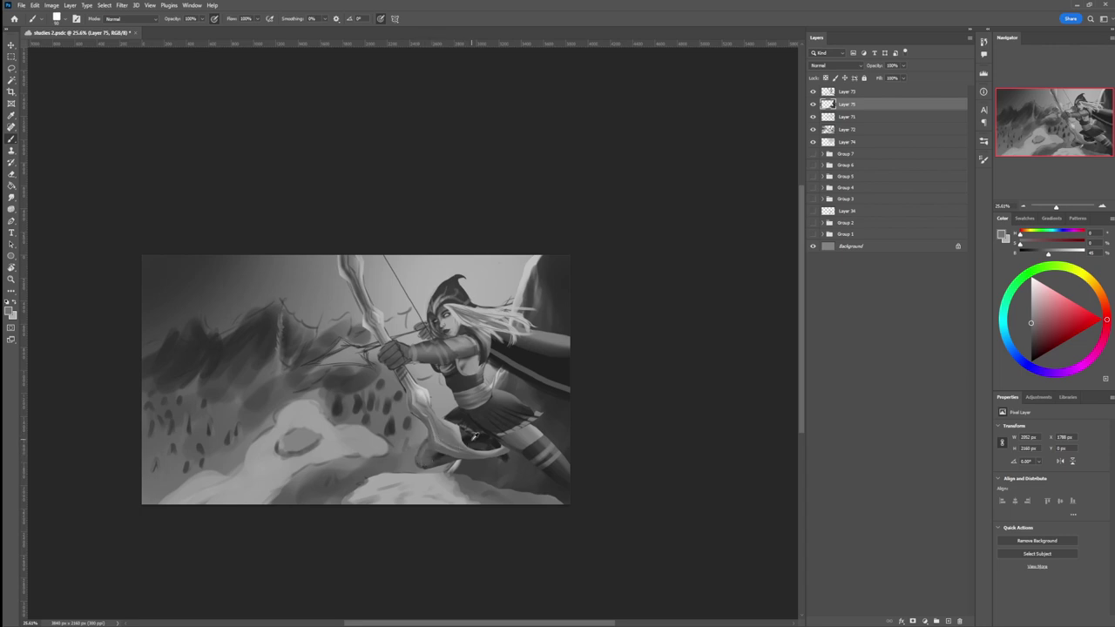
{"action": "left_click", "coordinate": [472, 437], "text": "alt"}
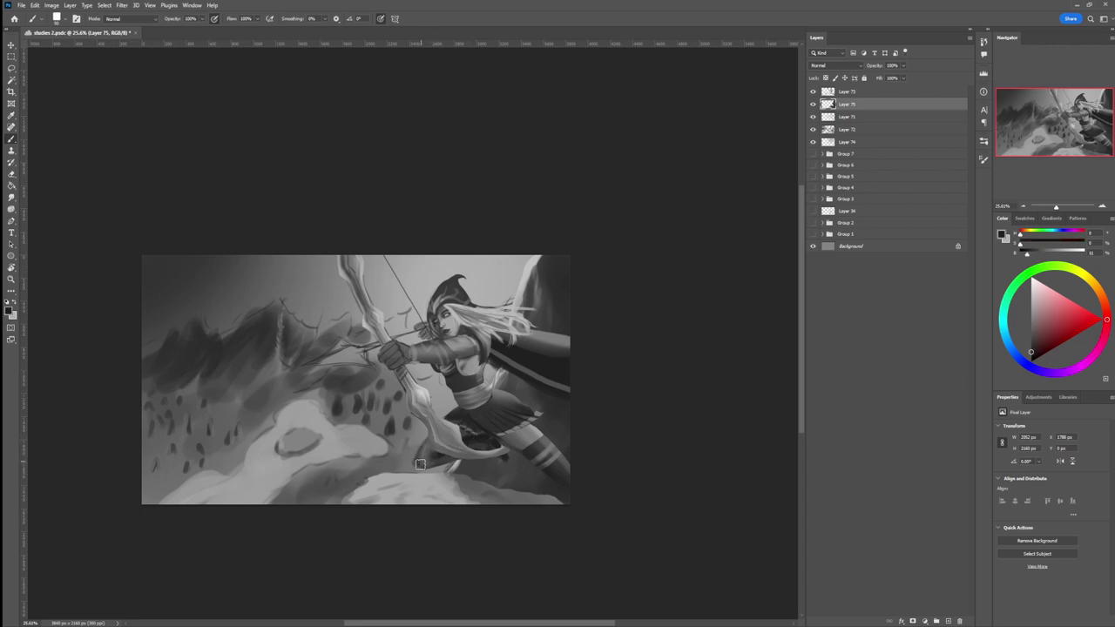
{"action": "left_click_drag", "start_coordinate": [420, 464], "coordinate": [474, 453]}
{"action": "left_click", "coordinate": [446, 455], "text": "alt"}
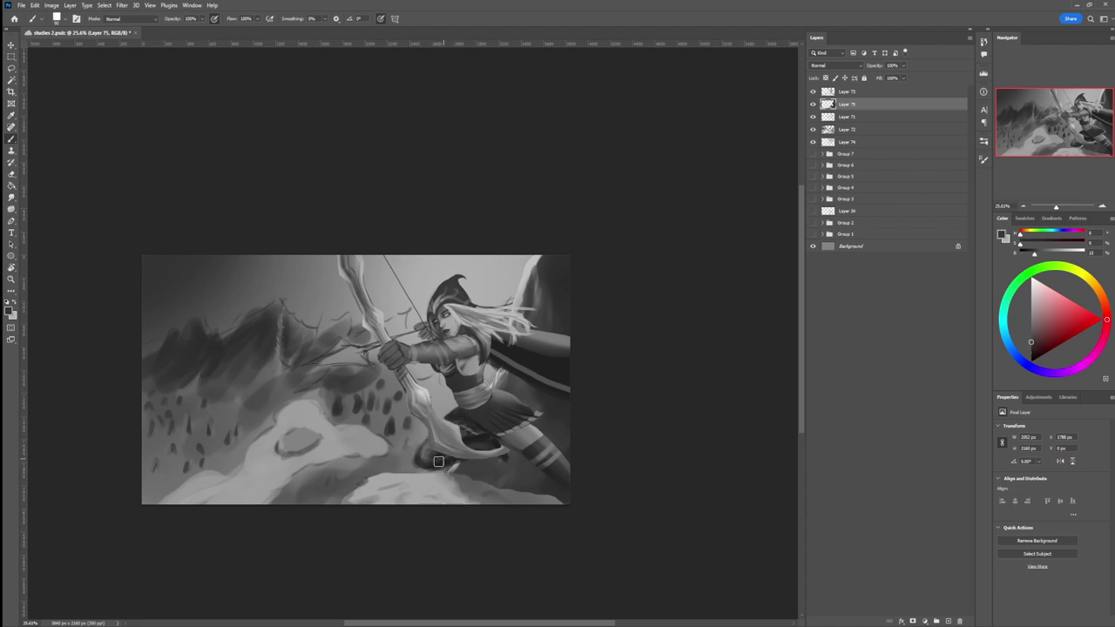
{"action": "left_click_drag", "start_coordinate": [469, 445], "coordinate": [480, 446]}
{"action": "left_click", "coordinate": [487, 440], "text": "alt"}
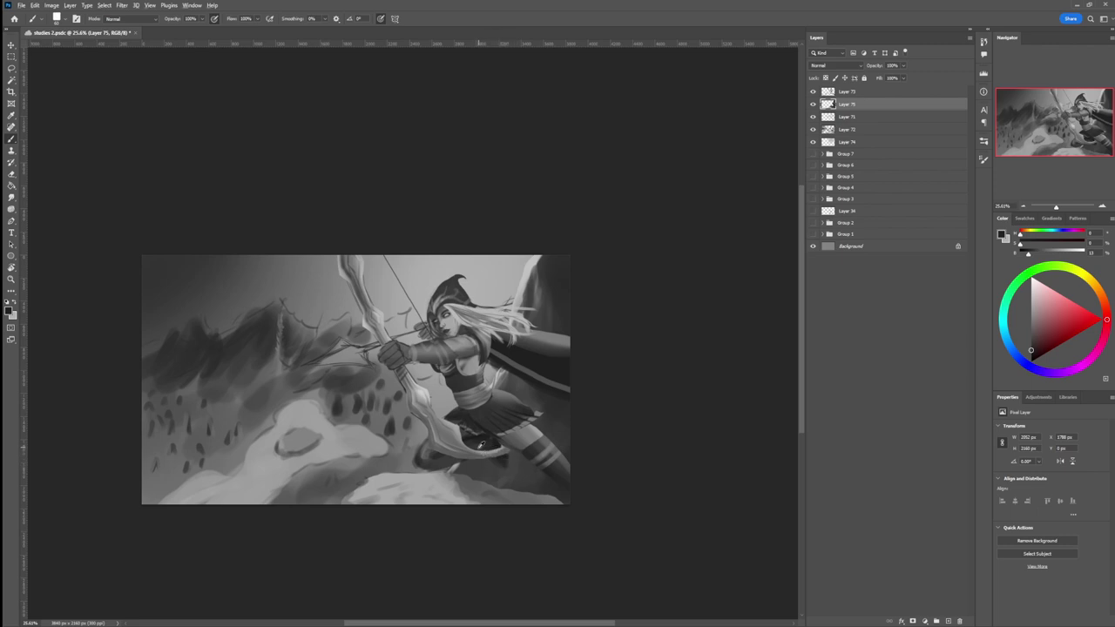
{"action": "left_click", "coordinate": [488, 464], "text": "alt"}
{"action": "left_click_drag", "start_coordinate": [474, 468], "coordinate": [420, 463]}
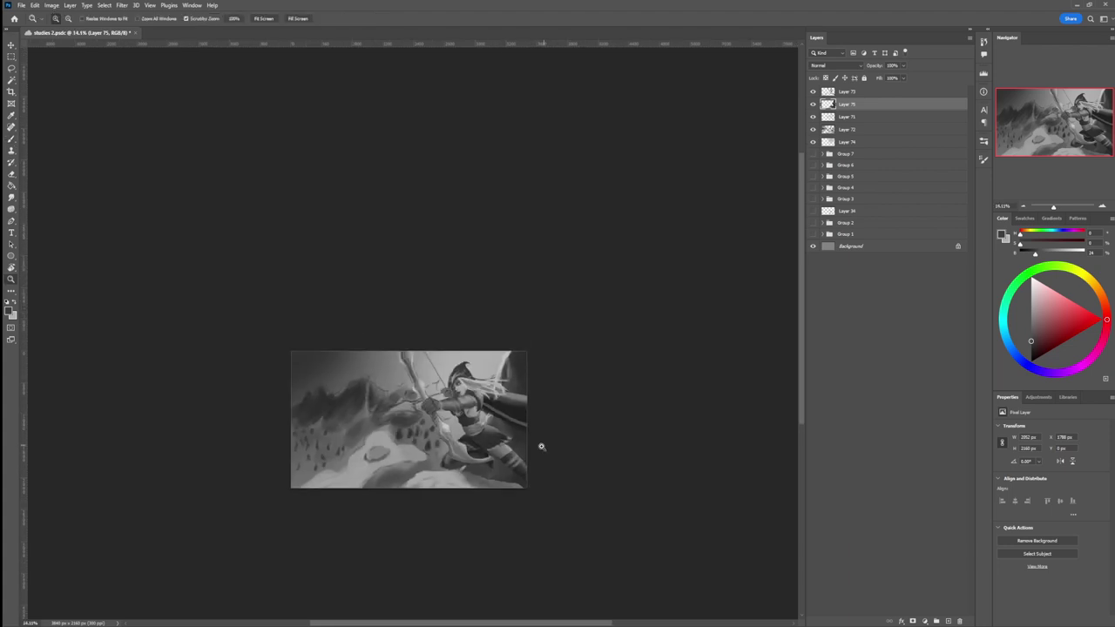
Step: Select the pale ground patch around the small boulder with the Lasso, repaint it in a sampled grey at 61% brightness and deselect
{"action": "scroll", "coordinate": [518, 433], "scroll_direction": "down", "scroll_amount": 1}
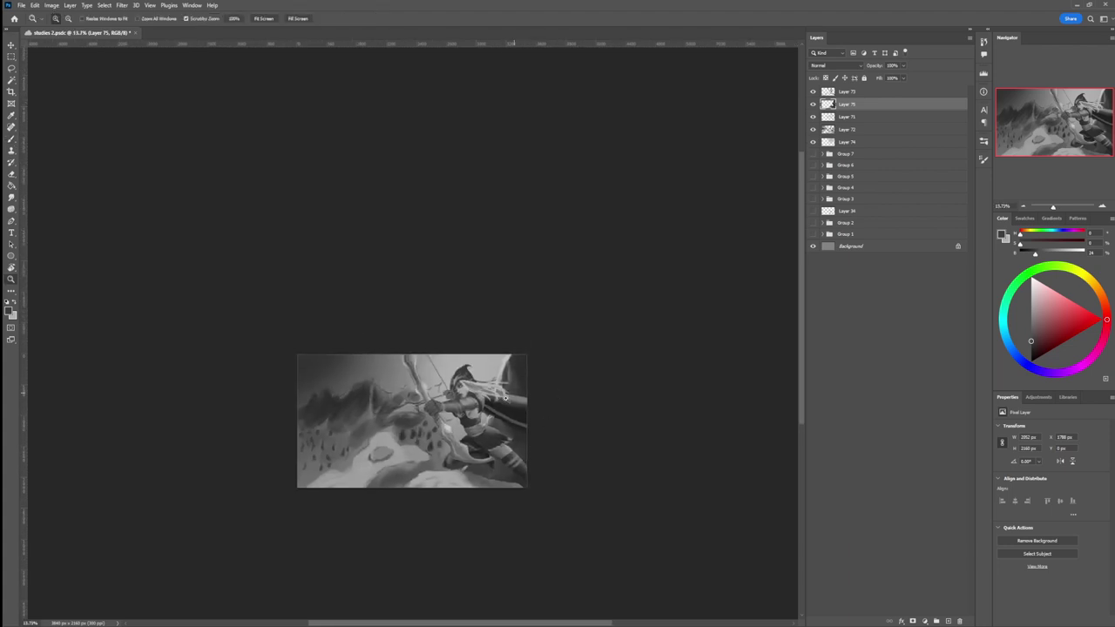
{"action": "left_click_drag", "start_coordinate": [496, 408], "coordinate": [544, 412]}
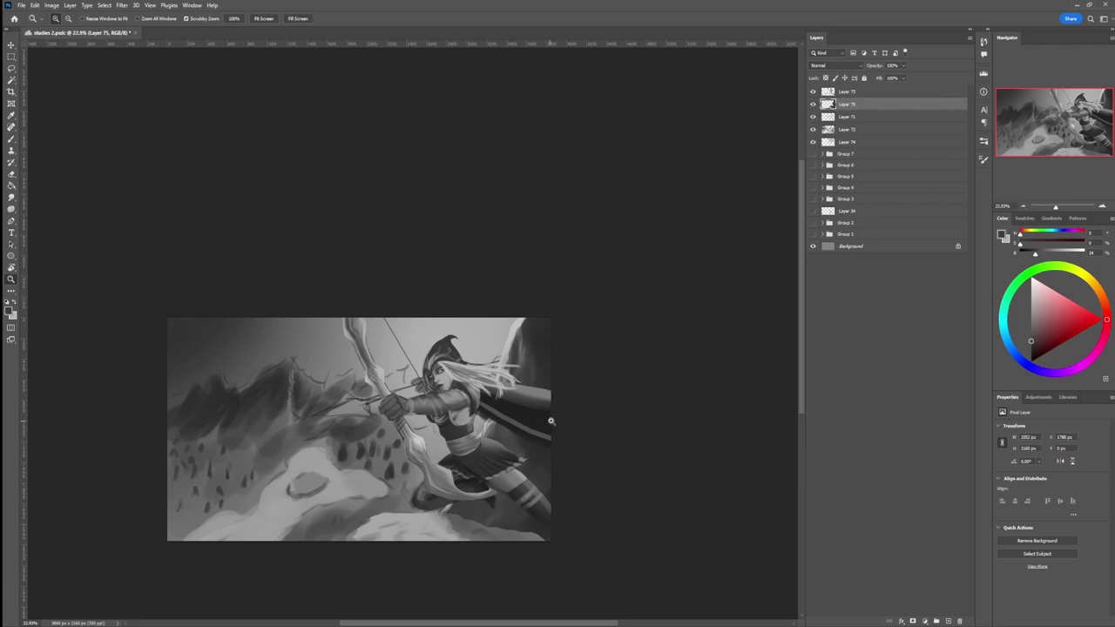
{"action": "left_click_drag", "start_coordinate": [528, 427], "coordinate": [413, 491]}
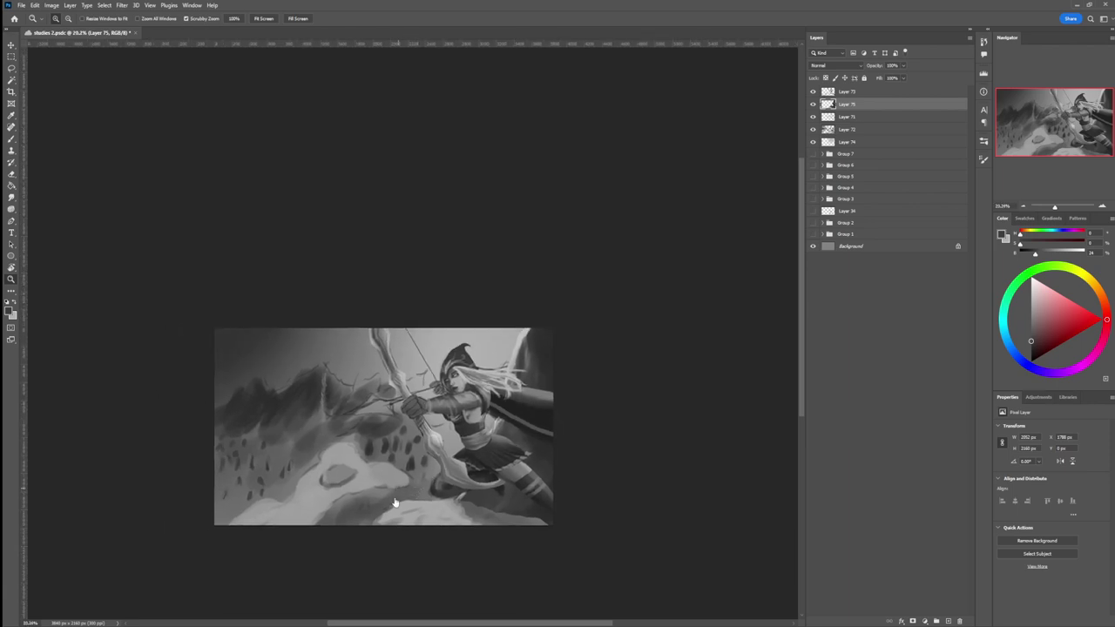
{"action": "key", "text": "l"}
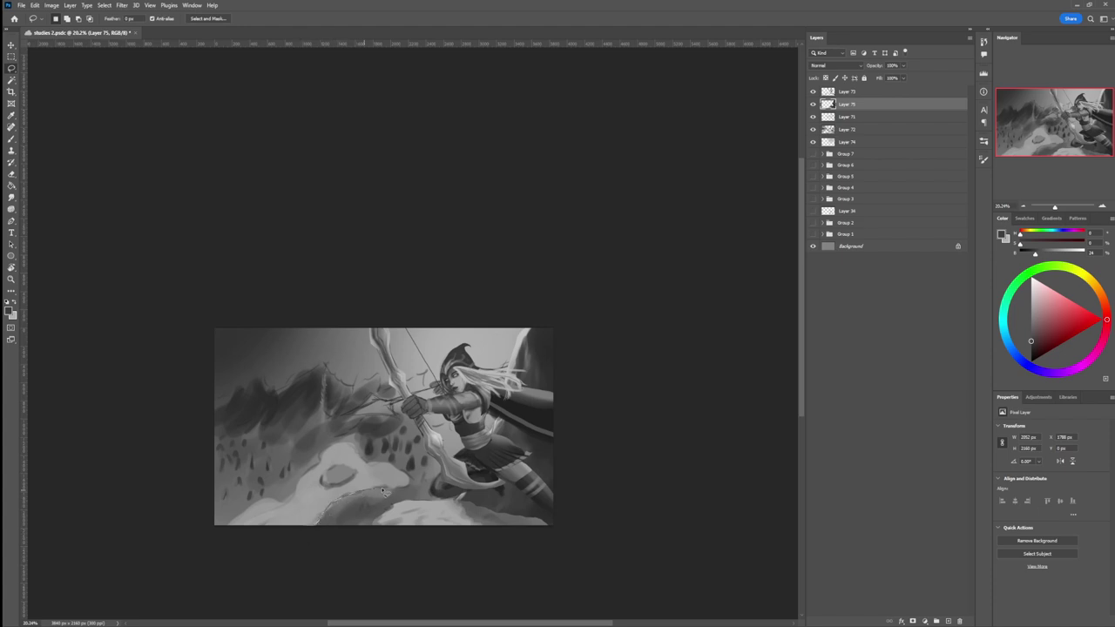
{"action": "mouse_move", "coordinate": [383, 493]}
{"action": "left_mouse_down"}
{"action": "mouse_move", "coordinate": [416, 484]}
{"action": "mouse_move", "coordinate": [396, 466]}
{"action": "left_mouse_up"}
{"action": "mouse_move", "coordinate": [319, 449]}
{"action": "left_mouse_down"}
{"action": "mouse_move", "coordinate": [240, 508]}
{"action": "mouse_move", "coordinate": [214, 538]}
{"action": "mouse_move", "coordinate": [319, 525]}
{"action": "left_mouse_up"}
{"action": "key", "text": "b"}
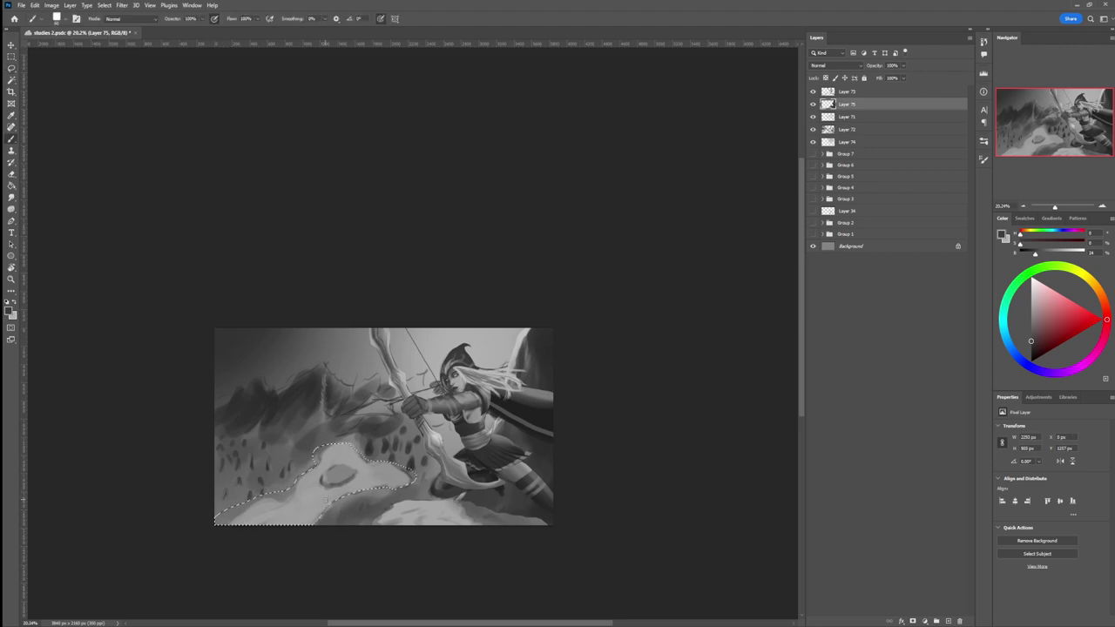
{"action": "left_click", "coordinate": [326, 502], "text": "alt"}
{"action": "left_click_drag", "start_coordinate": [326, 509], "coordinate": [243, 520]}
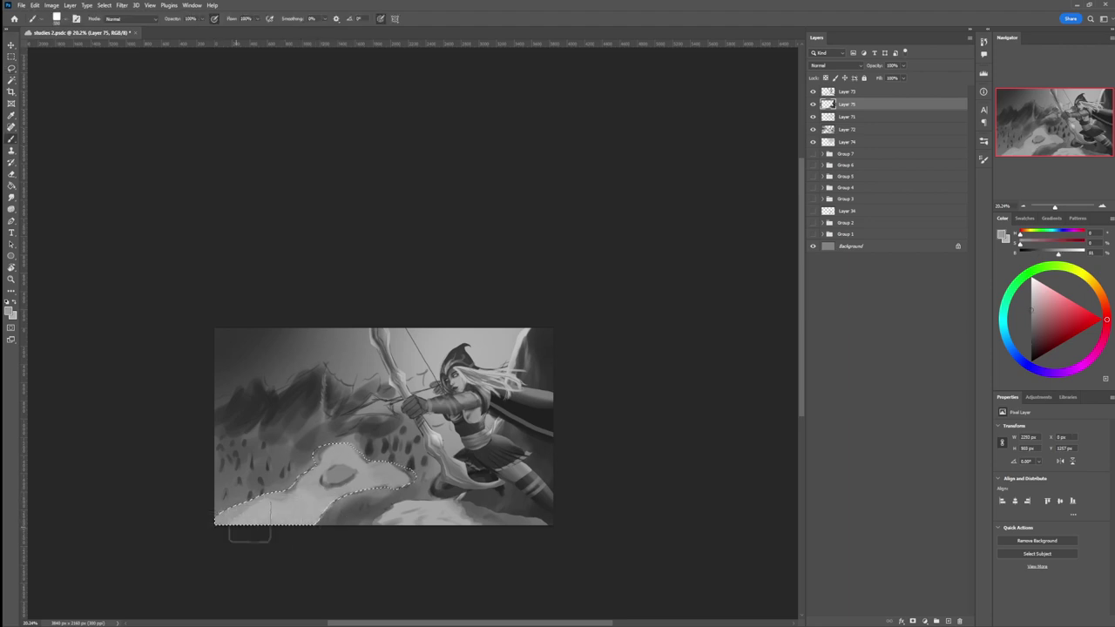
{"action": "mouse_move", "coordinate": [301, 486]}
{"action": "left_mouse_down"}
{"action": "mouse_move", "coordinate": [312, 451]}
{"action": "mouse_move", "coordinate": [348, 492]}
{"action": "mouse_move", "coordinate": [401, 475]}
{"action": "mouse_move", "coordinate": [335, 458]}
{"action": "left_mouse_up"}
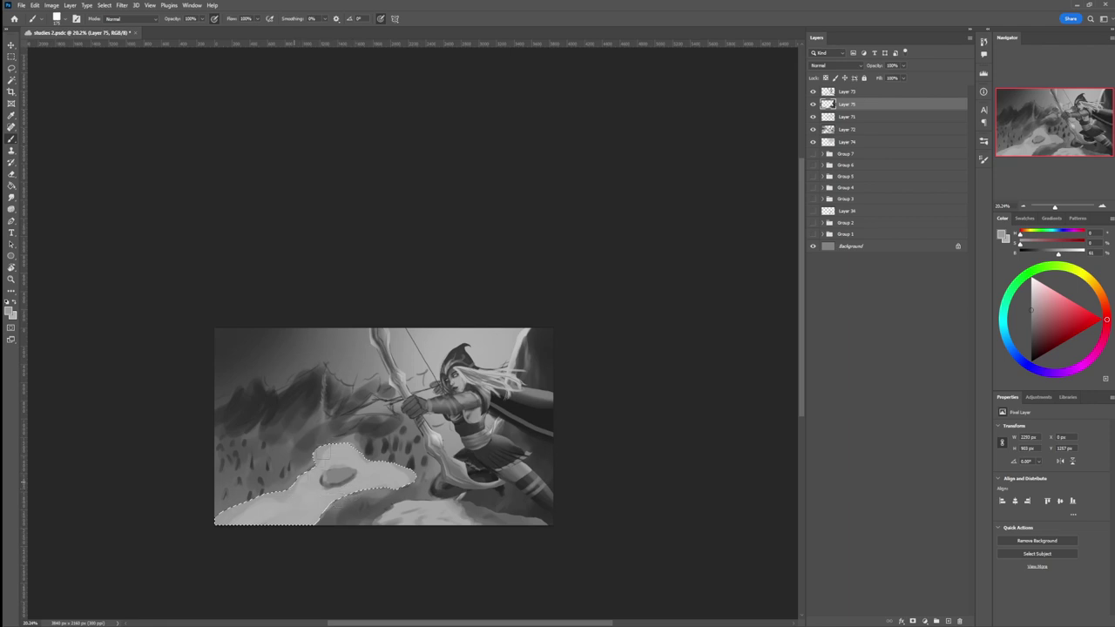
{"action": "key", "text": "l"}
{"action": "key", "text": "ctrl+d"}
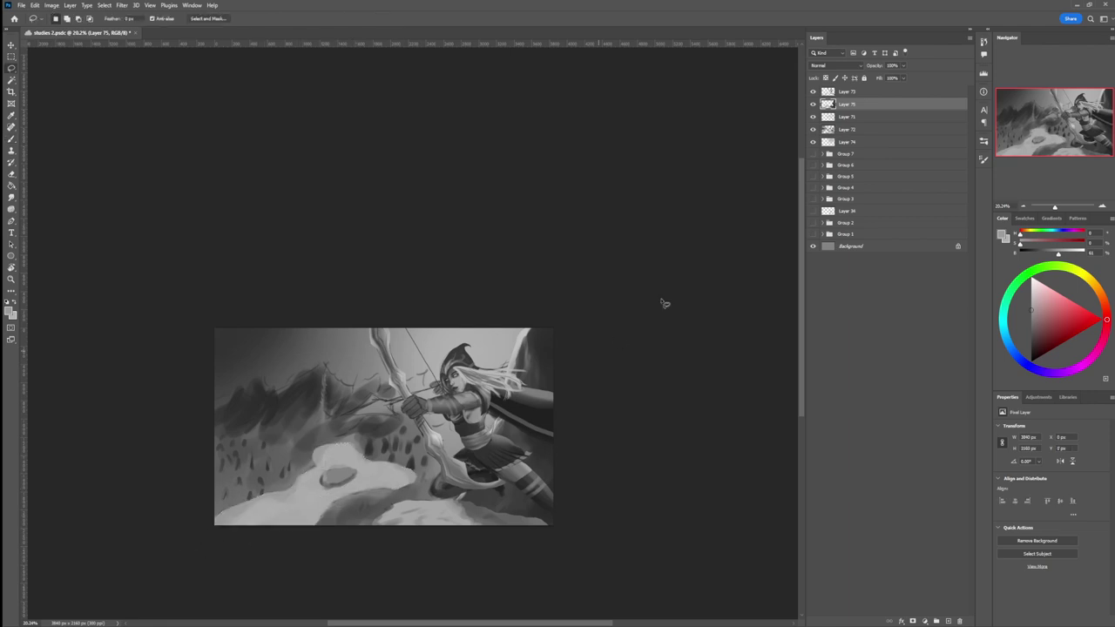
Step: On a new layer, outline the mountain range with the Lasso and brush its lower slopes with a sampled grey at 39% brightness
{"action": "key", "text": "ctrl+shift+alt+n"}
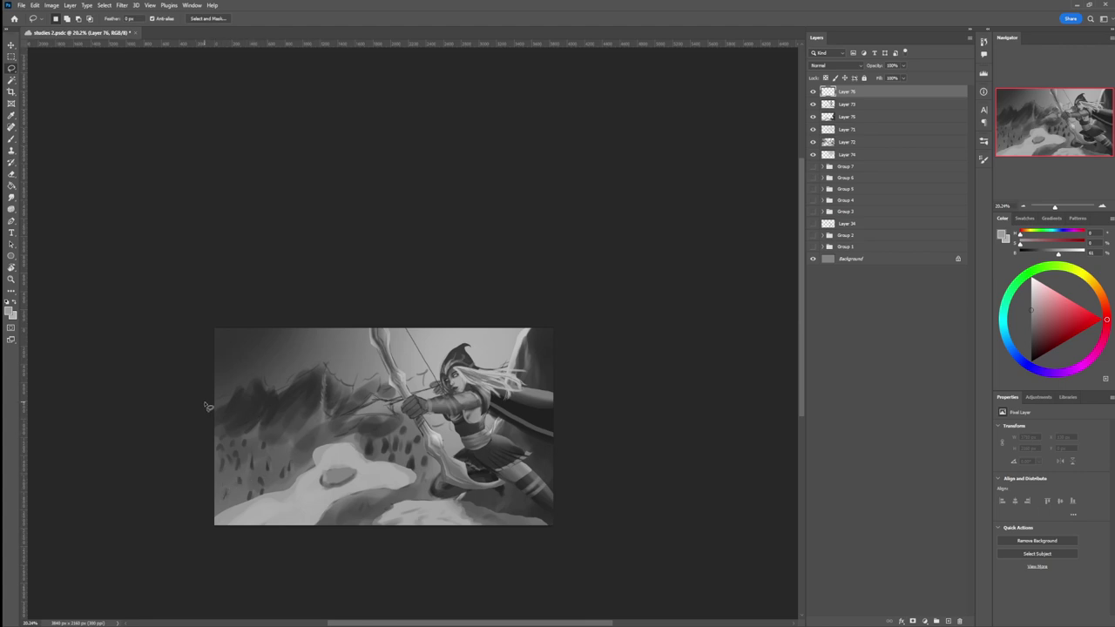
{"action": "mouse_move", "coordinate": [207, 406]}
{"action": "left_mouse_down"}
{"action": "mouse_move", "coordinate": [331, 364]}
{"action": "mouse_move", "coordinate": [468, 406]}
{"action": "mouse_move", "coordinate": [473, 435]}
{"action": "mouse_move", "coordinate": [451, 470]}
{"action": "mouse_move", "coordinate": [339, 437]}
{"action": "mouse_move", "coordinate": [216, 457]}
{"action": "left_mouse_up"}
{"action": "key", "text": "b"}
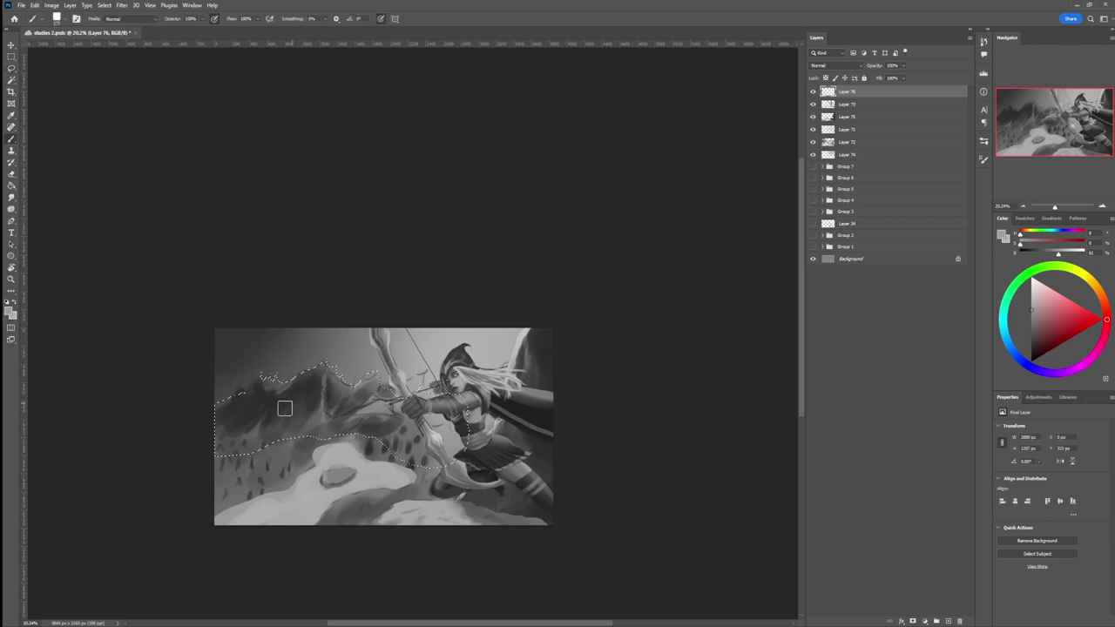
{"action": "left_click", "coordinate": [254, 434], "text": "alt"}
{"action": "key", "text": "bracketright"}
{"action": "key", "text": "bracketright"}
{"action": "key", "text": "bracketright"}
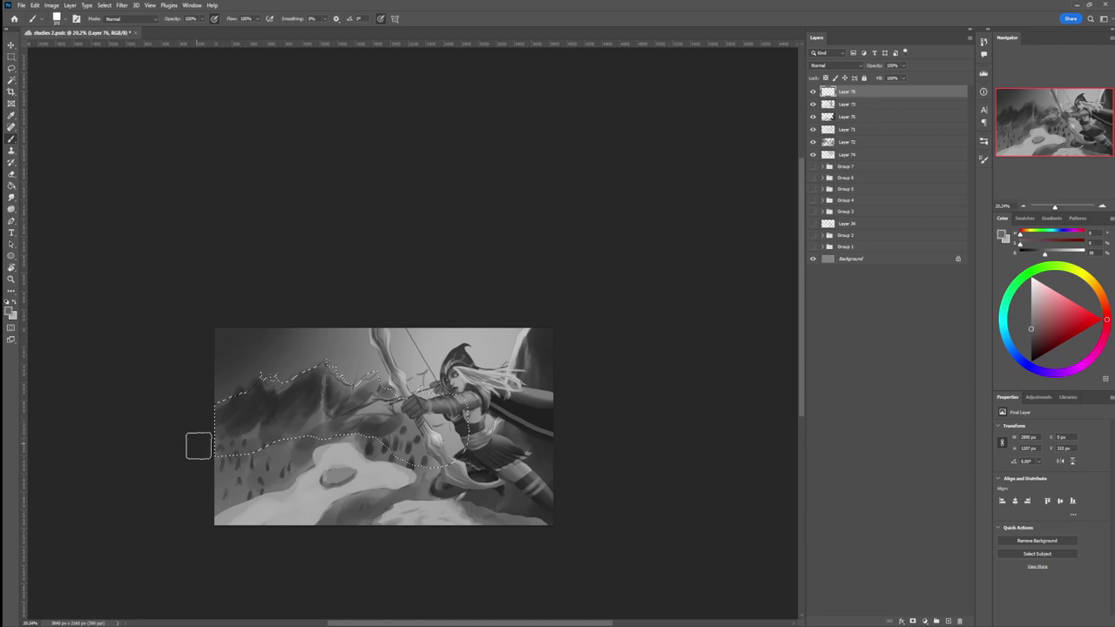
{"action": "mouse_move", "coordinate": [228, 424]}
{"action": "left_mouse_down"}
{"action": "mouse_move", "coordinate": [245, 414]}
{"action": "mouse_move", "coordinate": [256, 423]}
{"action": "left_mouse_up"}
Step: Brush over the left mountain slopes inside the selection with greys at 39% and a sampled 17% brightness
{"action": "key", "text": "bracketleft"}
{"action": "key", "text": "bracketleft"}
{"action": "key", "text": "bracketleft"}
{"action": "key", "text": "bracketleft"}
{"action": "key", "text": "bracketleft"}
{"action": "key", "text": "bracketleft"}
{"action": "key", "text": "bracketleft"}
{"action": "key", "text": "bracketleft"}
{"action": "key", "text": "bracketleft"}
{"action": "key", "text": "bracketleft"}
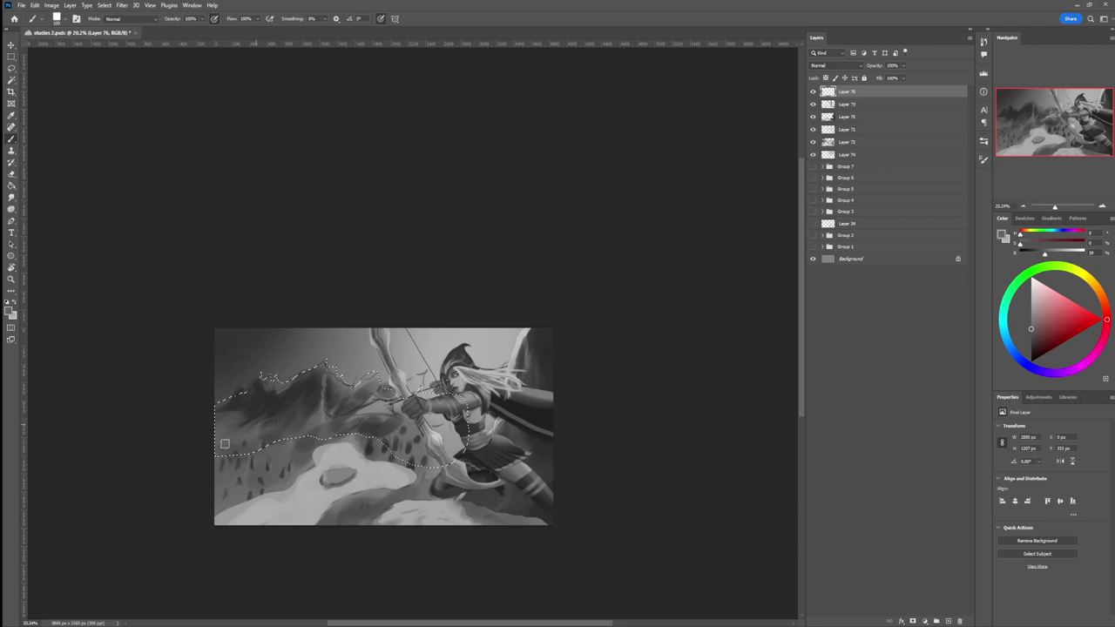
{"action": "key", "text": "bracketright"}
{"action": "key", "text": "bracketright"}
{"action": "key", "text": "bracketright"}
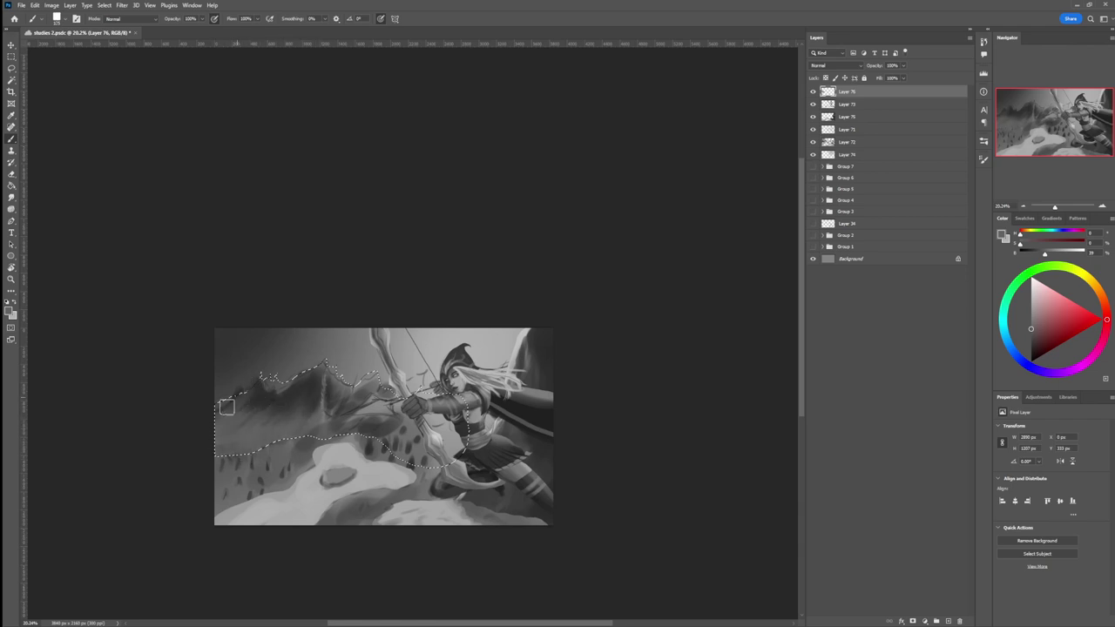
{"action": "mouse_move", "coordinate": [252, 399]}
{"action": "left_mouse_down"}
{"action": "mouse_move", "coordinate": [239, 413]}
{"action": "mouse_move", "coordinate": [266, 397]}
{"action": "left_mouse_up"}
{"action": "left_click", "coordinate": [297, 386], "text": "alt"}
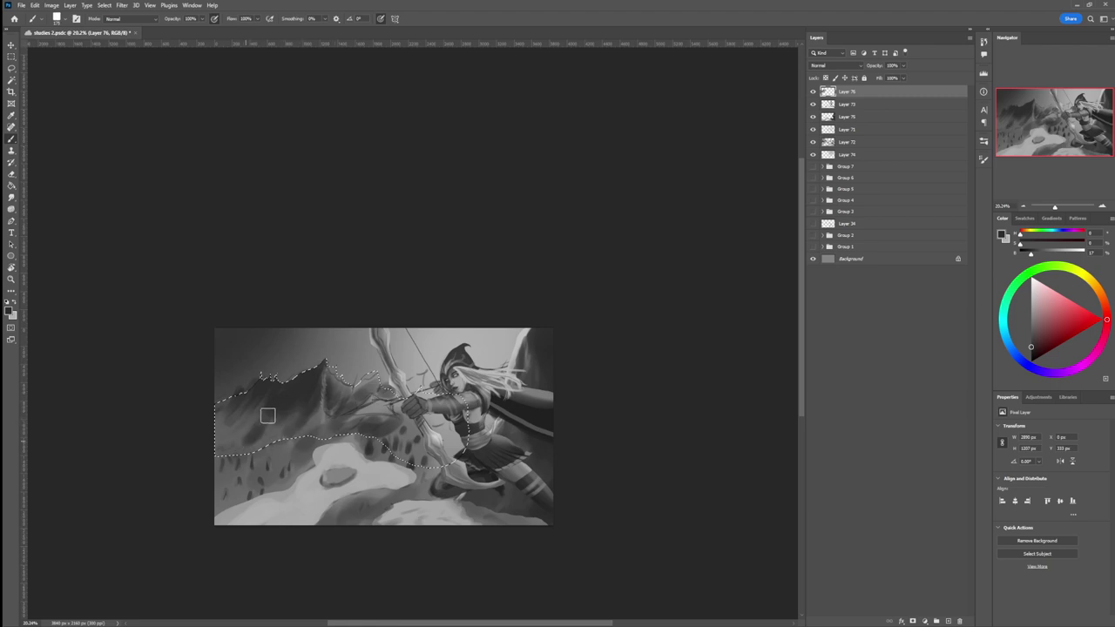
Step: Model lit patches and shadows on the central mountain slope with sampled greys at 36% and 20% brightness, and save the document
{"action": "left_click", "coordinate": [280, 426], "text": "alt"}
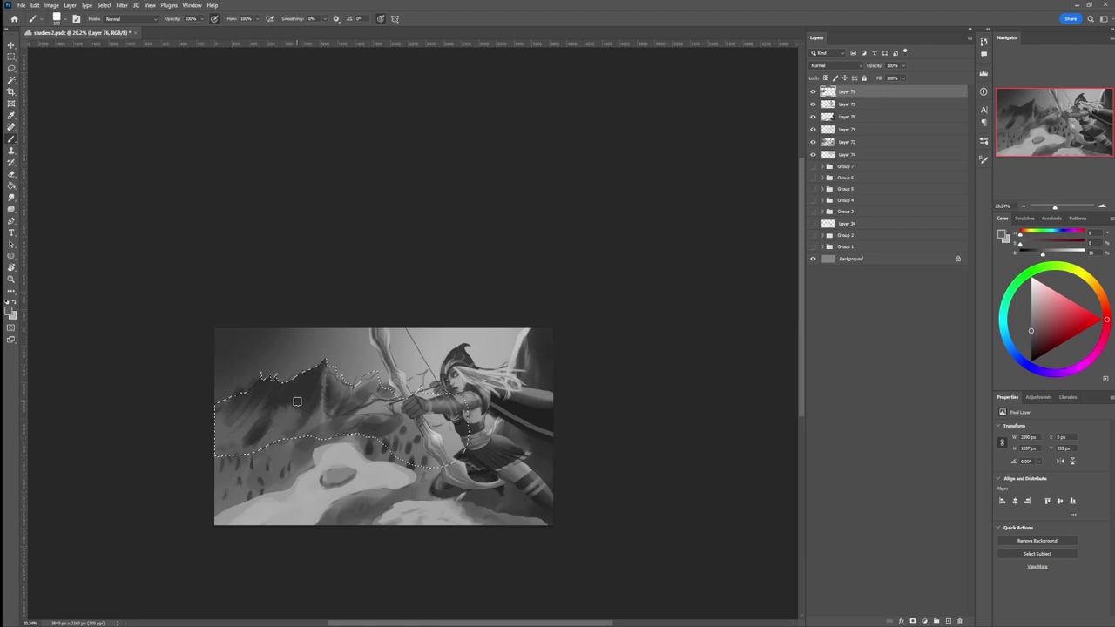
{"action": "left_click", "coordinate": [264, 424], "text": "alt"}
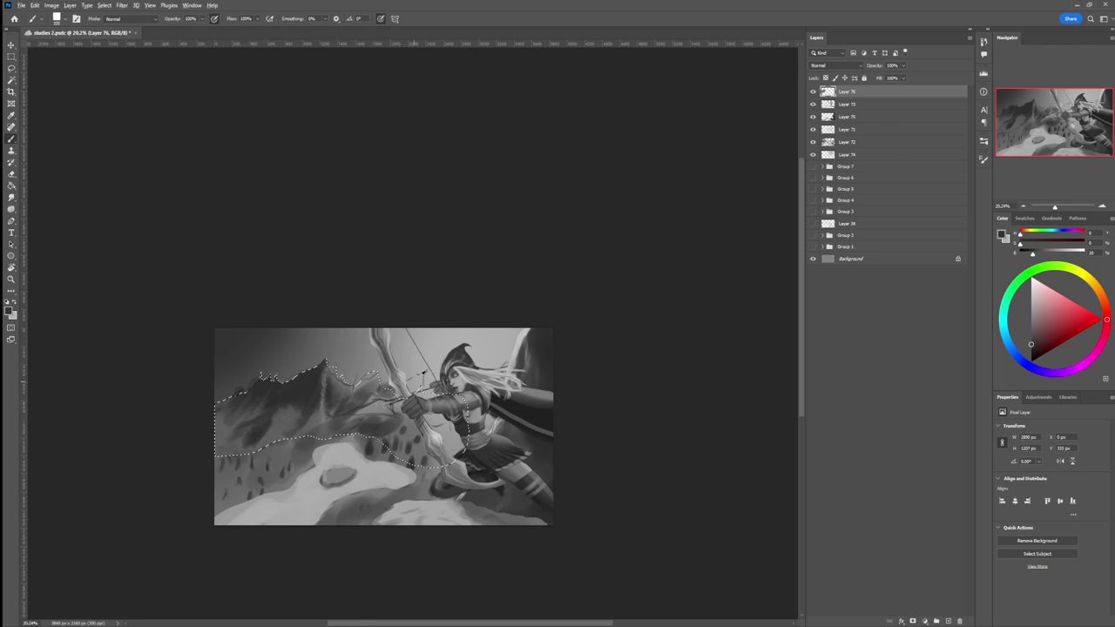
{"action": "left_click", "coordinate": [279, 418], "text": "alt"}
{"action": "left_click", "coordinate": [312, 402], "text": "alt"}
{"action": "key", "text": "ctrl+s"}
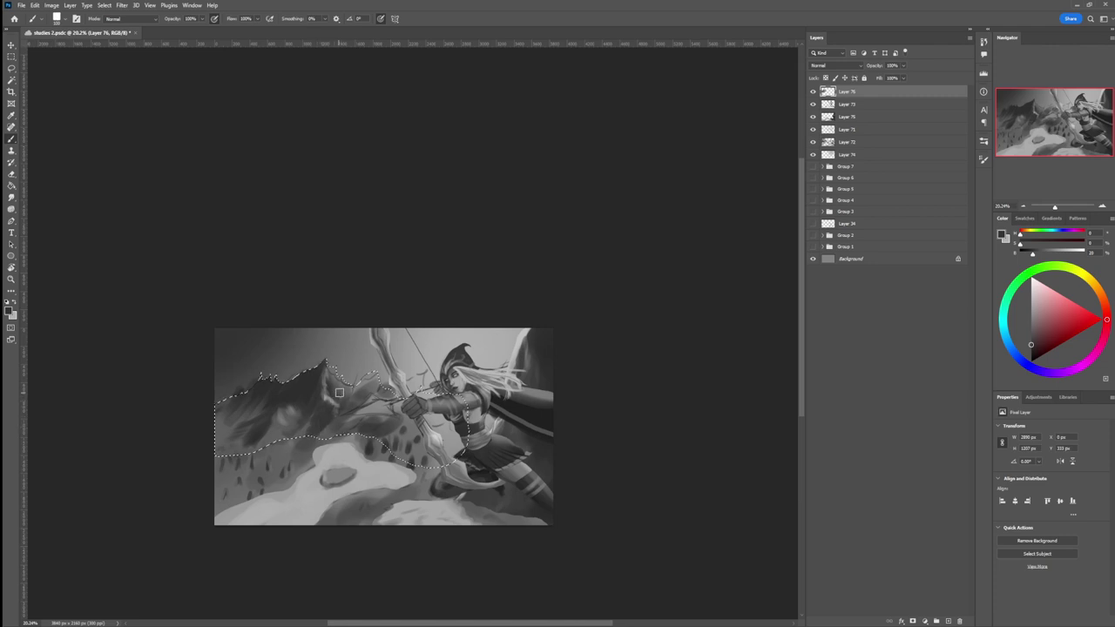
Step: Paint the jagged ridges beside the main peak with a sampled dark grey at 17% brightness
{"action": "left_click", "coordinate": [311, 385], "text": "alt"}
{"action": "key", "text": "]"}
{"action": "mouse_move", "coordinate": [334, 372]}
{"action": "left_mouse_down"}
{"action": "mouse_move", "coordinate": [338, 361]}
{"action": "mouse_move", "coordinate": [336, 383]}
{"action": "mouse_move", "coordinate": [347, 374]}
{"action": "left_mouse_up"}
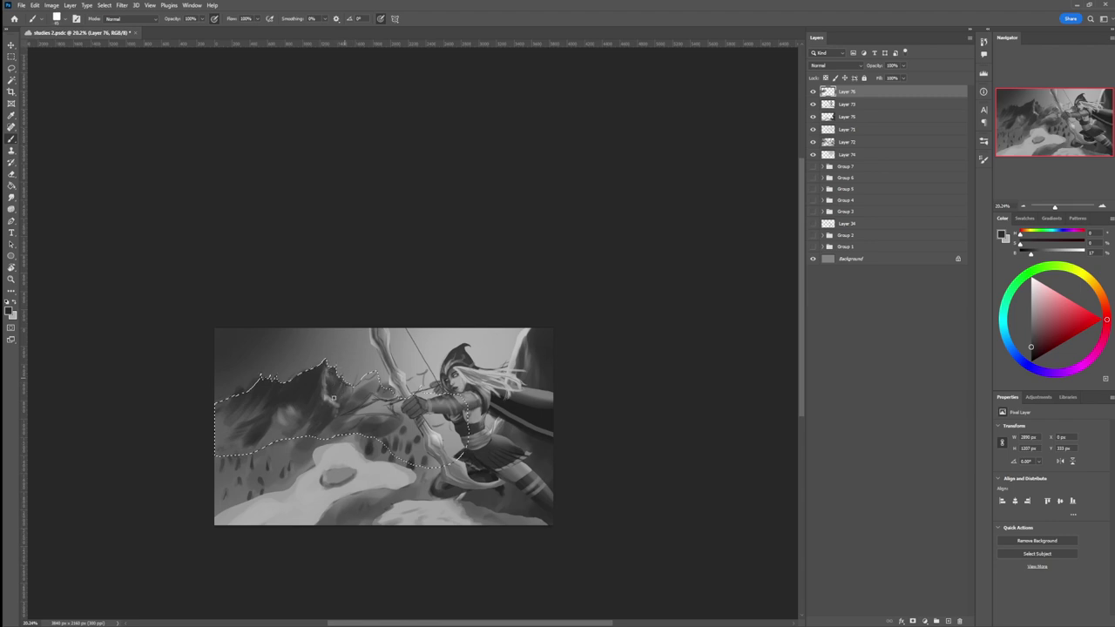
{"action": "mouse_move", "coordinate": [369, 368]}
{"action": "left_mouse_down"}
{"action": "mouse_move", "coordinate": [387, 394]}
{"action": "mouse_move", "coordinate": [364, 388]}
{"action": "left_mouse_up"}
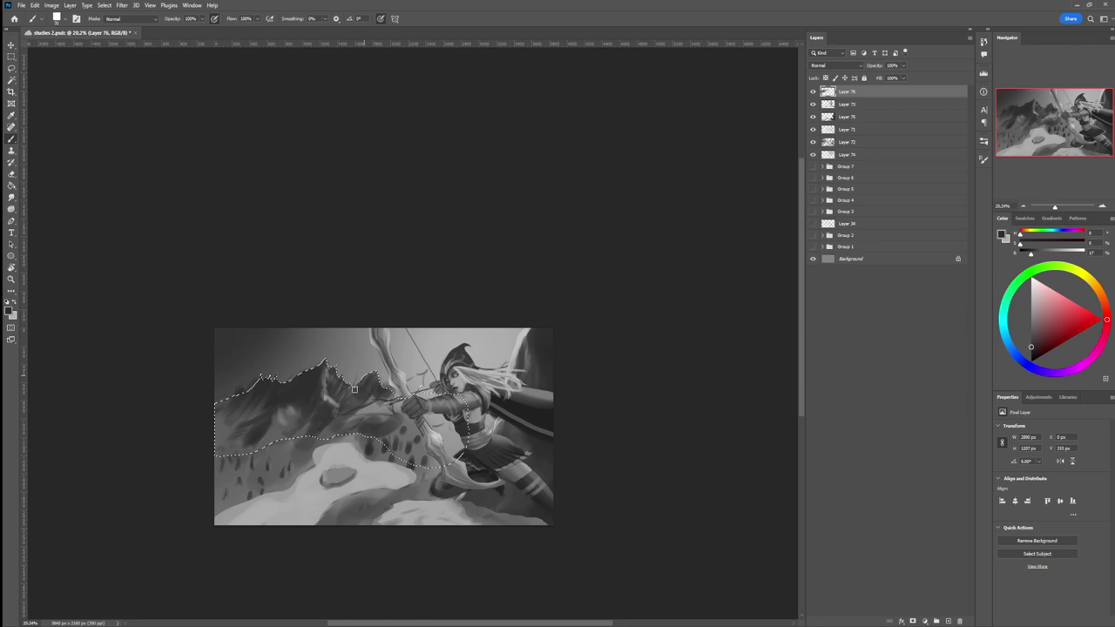
Step: Refine the slopes between the main peak and the bow with sampled greys at 26%, 36% and 18% brightness
{"action": "left_click", "coordinate": [333, 399], "text": "alt"}
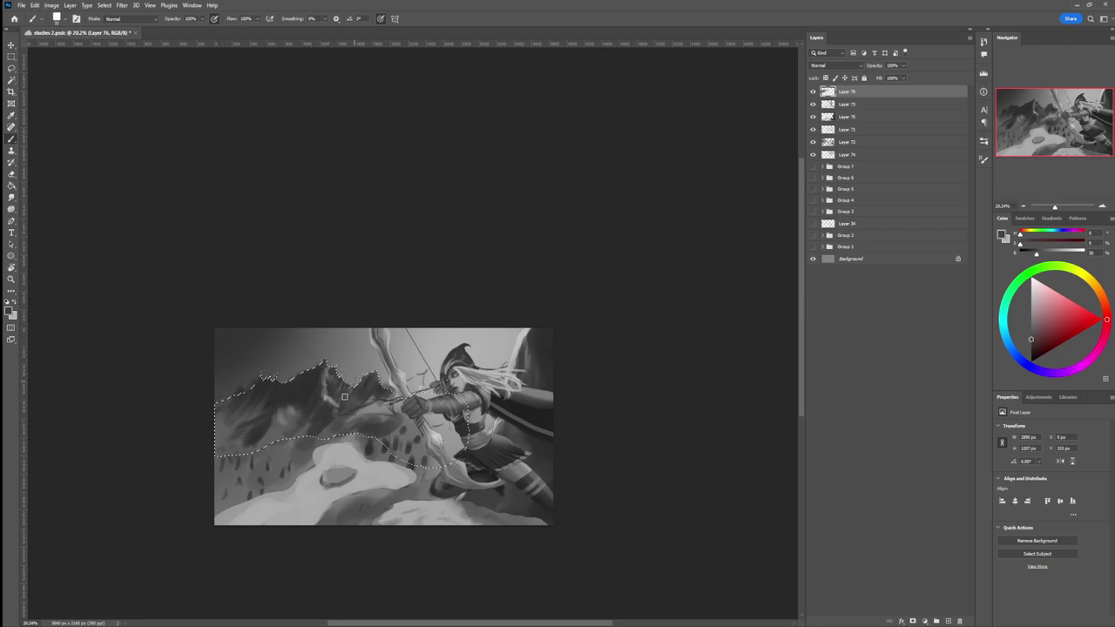
{"action": "left_click", "coordinate": [289, 421], "text": "alt"}
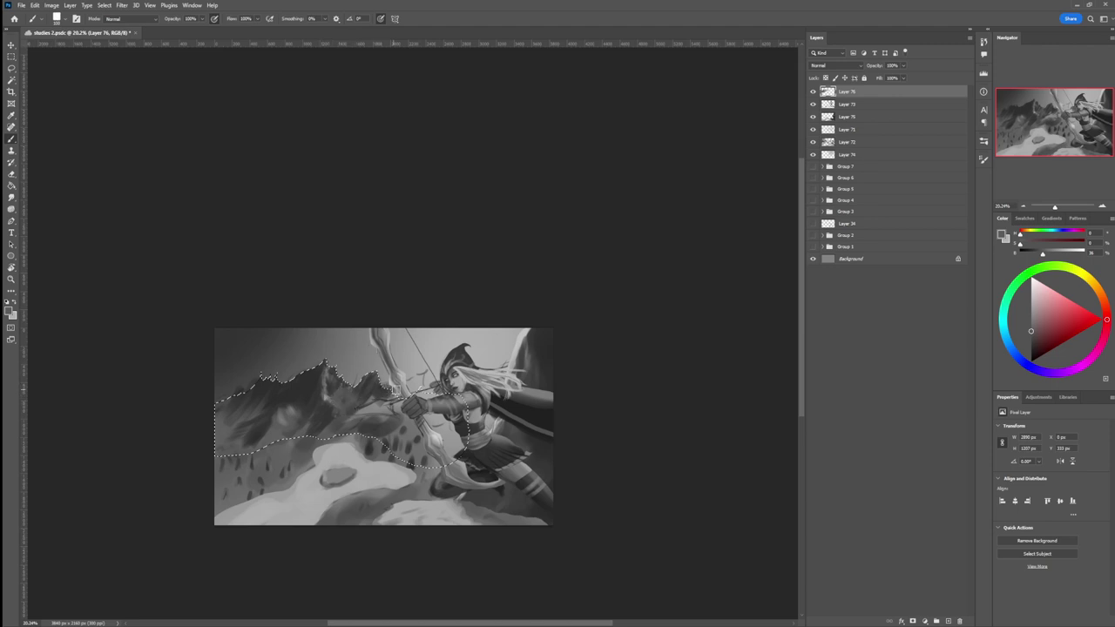
{"action": "key", "text": "bracketright"}
{"action": "key", "text": "bracketright"}
{"action": "key", "text": "bracketright"}
{"action": "key", "text": "bracketright"}
{"action": "key", "text": "bracketright"}
{"action": "key", "text": "bracketright"}
{"action": "left_click", "coordinate": [319, 402], "text": "alt"}
{"action": "left_click_drag", "start_coordinate": [374, 384], "coordinate": [356, 402]}
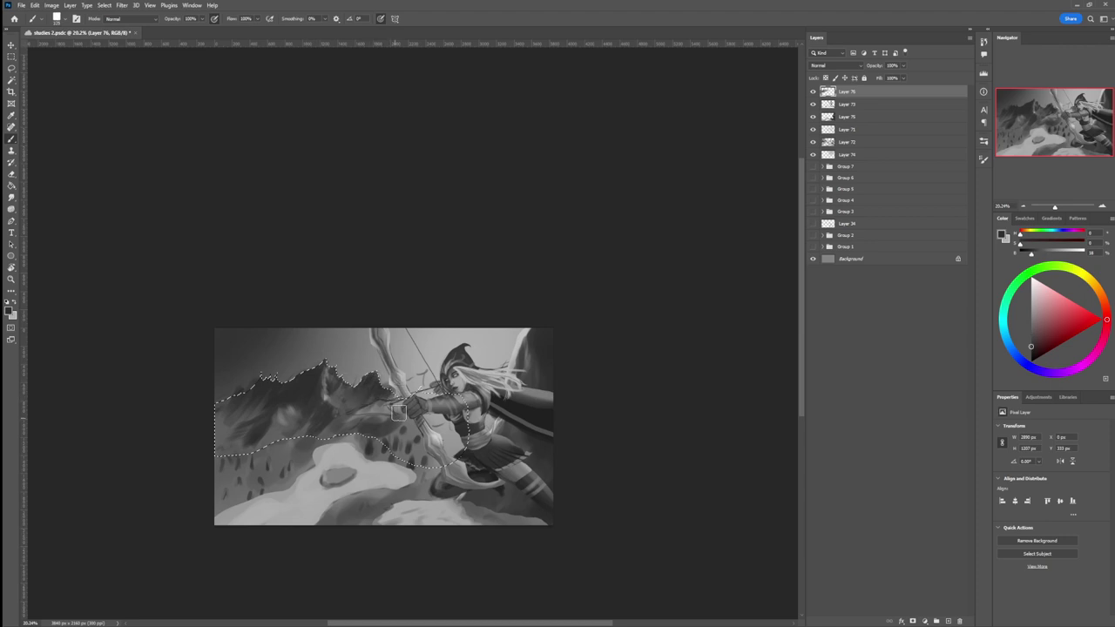
Step: Repaint the slopes around the archer's hand and the bow's glowing grip with sampled greys at 44% and 29% brightness, and deselect
{"action": "left_click_drag", "start_coordinate": [425, 398], "coordinate": [436, 432]}
{"action": "key", "text": "bracketleft"}
{"action": "key", "text": "bracketleft"}
{"action": "key", "text": "bracketleft"}
{"action": "key", "text": "ctrl+z"}
{"action": "left_click", "coordinate": [464, 426], "text": "alt"}
{"action": "left_click", "coordinate": [418, 435], "text": "alt"}
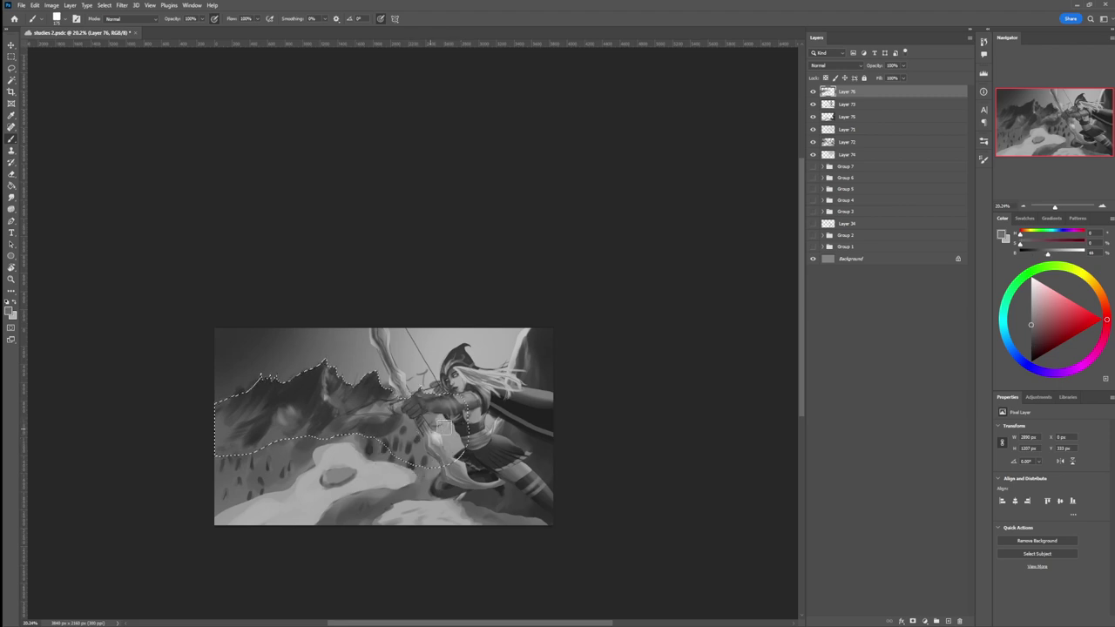
{"action": "left_click", "coordinate": [394, 422], "text": "alt"}
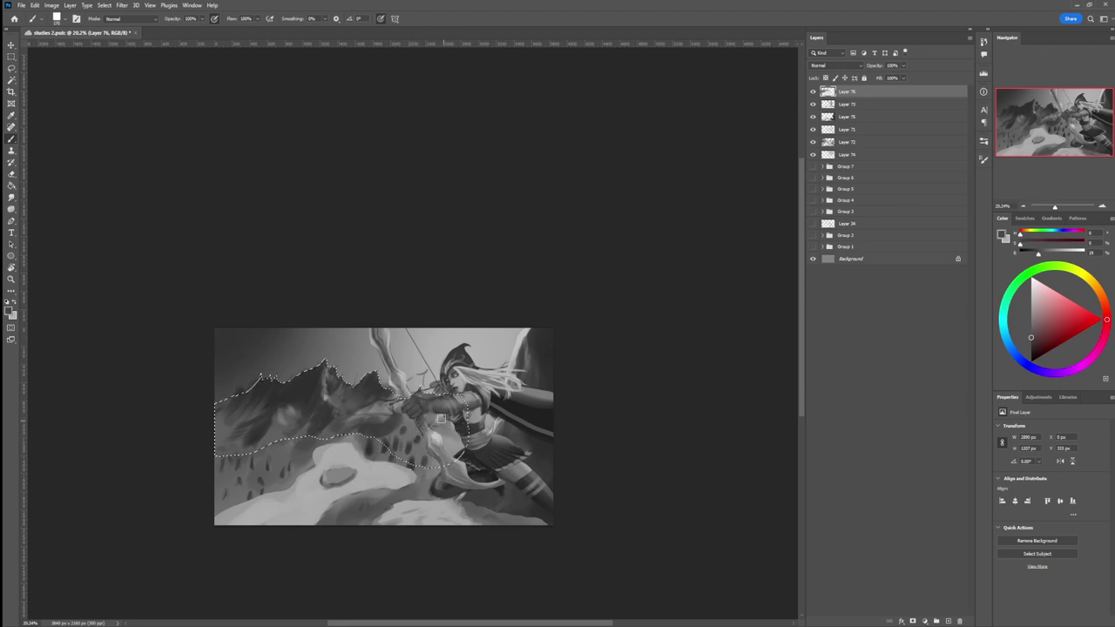
{"action": "left_click_drag", "start_coordinate": [441, 418], "coordinate": [451, 447]}
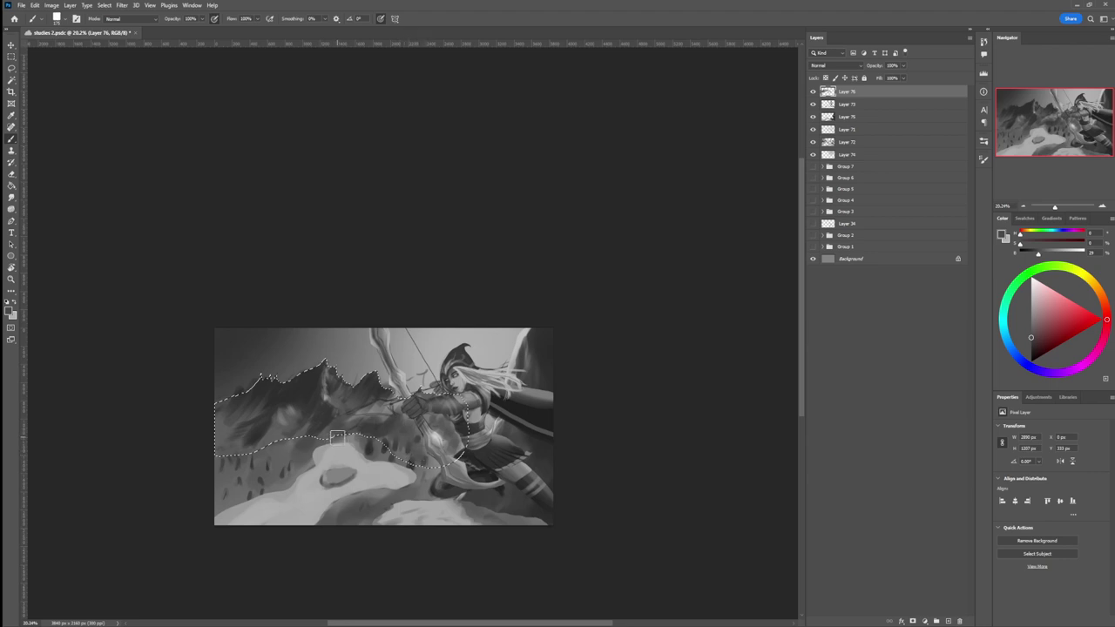
{"action": "key", "text": "ctrl+d"}
Step: Outline scattered small trees across the lower slopes with the Lasso, fill them with a sampled 18% grey and deselect
{"action": "key", "text": "l"}
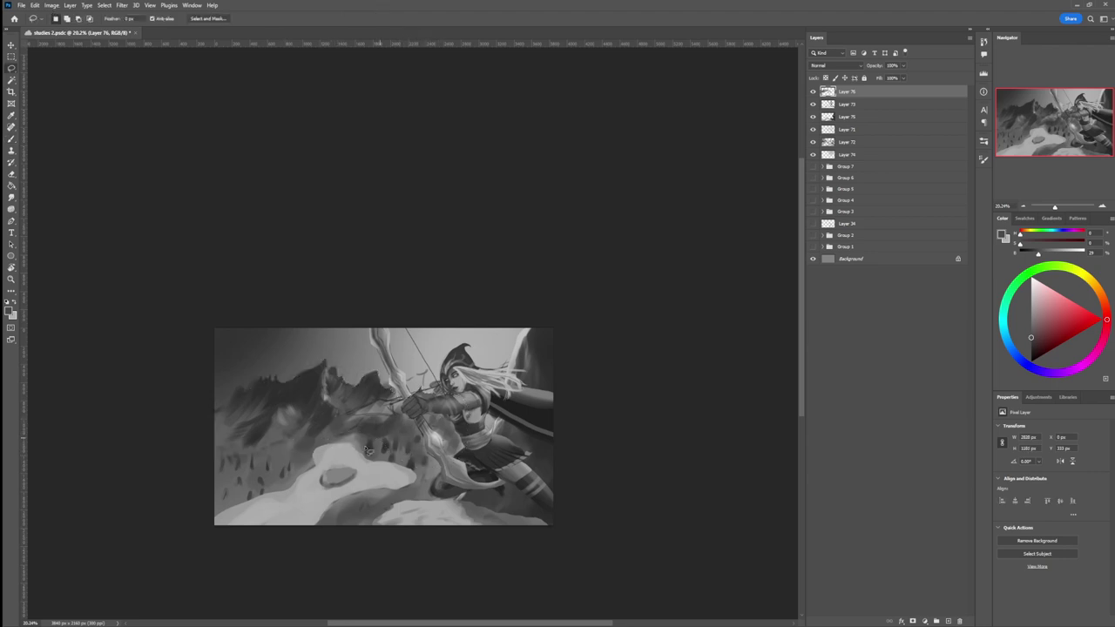
{"action": "key", "text": "z"}
{"action": "mouse_move", "coordinate": [318, 462]}
{"action": "left_mouse_down"}
{"action": "mouse_move", "coordinate": [457, 386]}
{"action": "mouse_move", "coordinate": [314, 472]}
{"action": "mouse_move", "coordinate": [325, 467]}
{"action": "mouse_move", "coordinate": [269, 464]}
{"action": "mouse_move", "coordinate": [301, 457]}
{"action": "mouse_move", "coordinate": [304, 475]}
{"action": "mouse_move", "coordinate": [272, 482]}
{"action": "left_mouse_up"}
{"action": "key", "text": "l"}
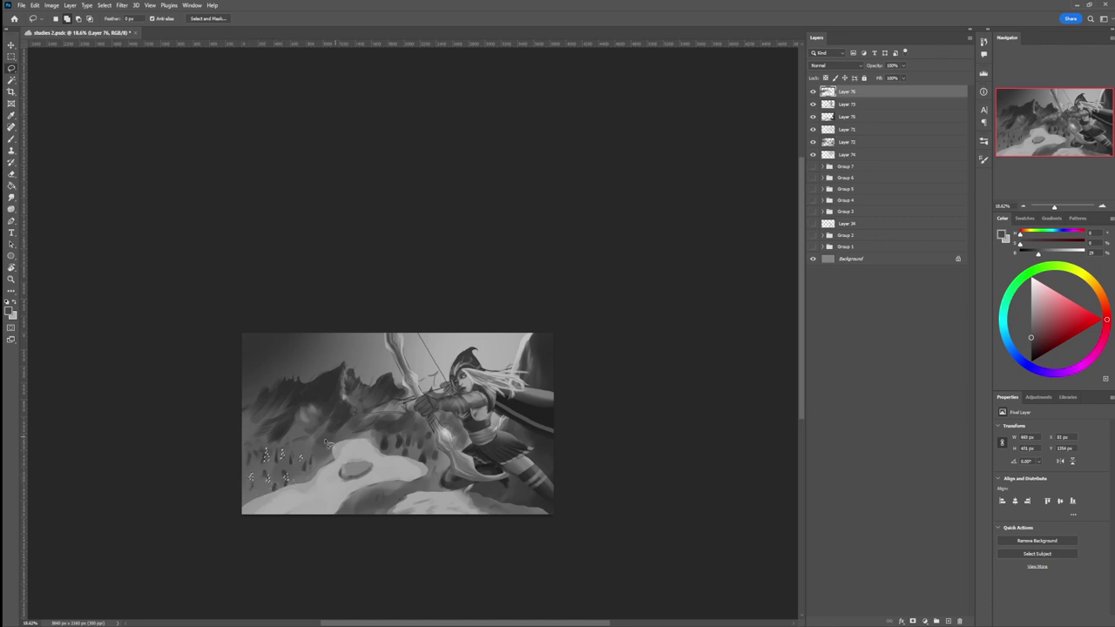
{"action": "left_click_drag", "start_coordinate": [326, 442], "coordinate": [324, 442]}
{"action": "mouse_move", "coordinate": [401, 446]}
{"action": "left_mouse_down"}
{"action": "mouse_move", "coordinate": [418, 446]}
{"action": "mouse_move", "coordinate": [387, 441]}
{"action": "mouse_move", "coordinate": [427, 433]}
{"action": "mouse_move", "coordinate": [320, 430]}
{"action": "left_mouse_up"}
{"action": "left_click_drag", "start_coordinate": [245, 423], "coordinate": [256, 423]}
{"action": "key", "text": "b"}
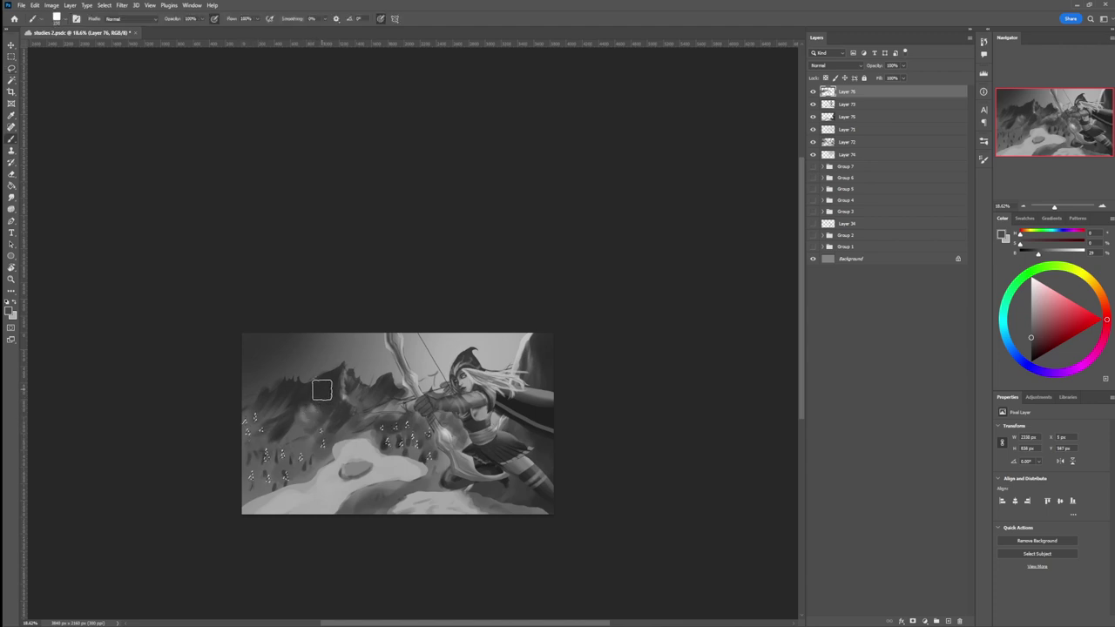
{"action": "left_click", "coordinate": [323, 391], "text": "alt"}
{"action": "key", "text": "]"}
{"action": "key", "text": "]"}
{"action": "key", "text": "]"}
{"action": "key", "text": "]"}
{"action": "key", "text": "]"}
{"action": "key", "text": "]"}
{"action": "mouse_move", "coordinate": [266, 453]}
{"action": "left_mouse_down"}
{"action": "mouse_move", "coordinate": [247, 458]}
{"action": "mouse_move", "coordinate": [348, 442]}
{"action": "mouse_move", "coordinate": [364, 418]}
{"action": "left_mouse_up"}
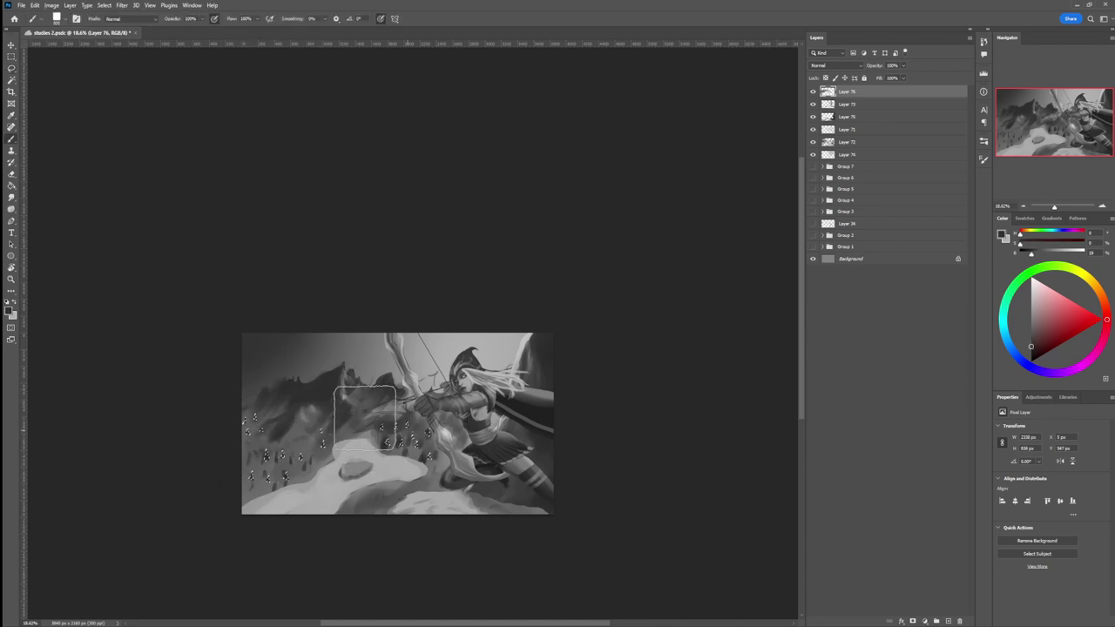
{"action": "key", "text": "ctrl+d"}
Step: Add more small dark trees among the existing ones on the slopes in the same 18% grey
{"action": "key", "text": "l"}
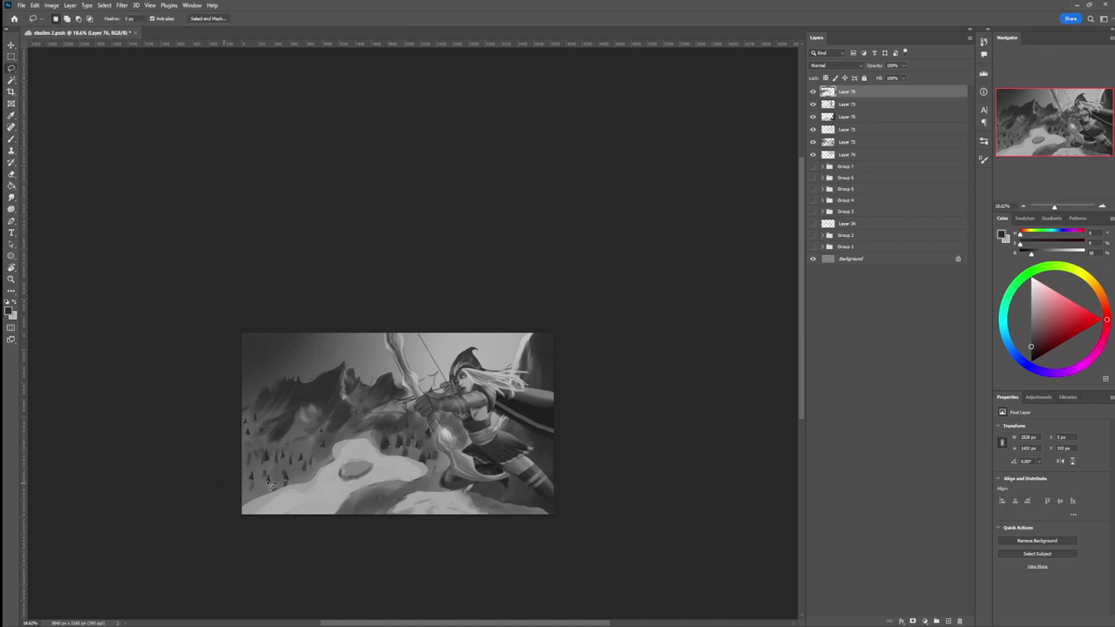
{"action": "key", "text": "b"}
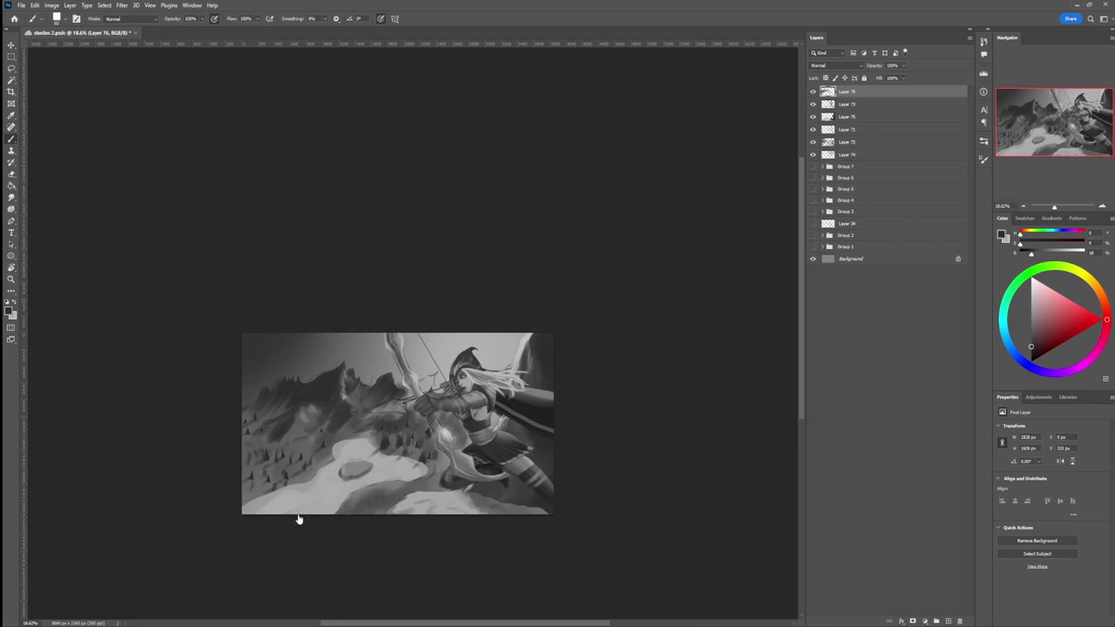
{"action": "key", "text": "ctrl+space"}
{"action": "left_click_drag", "start_coordinate": [393, 499], "coordinate": [339, 495]}
{"action": "left_click_drag", "start_coordinate": [476, 465], "coordinate": [450, 464]}
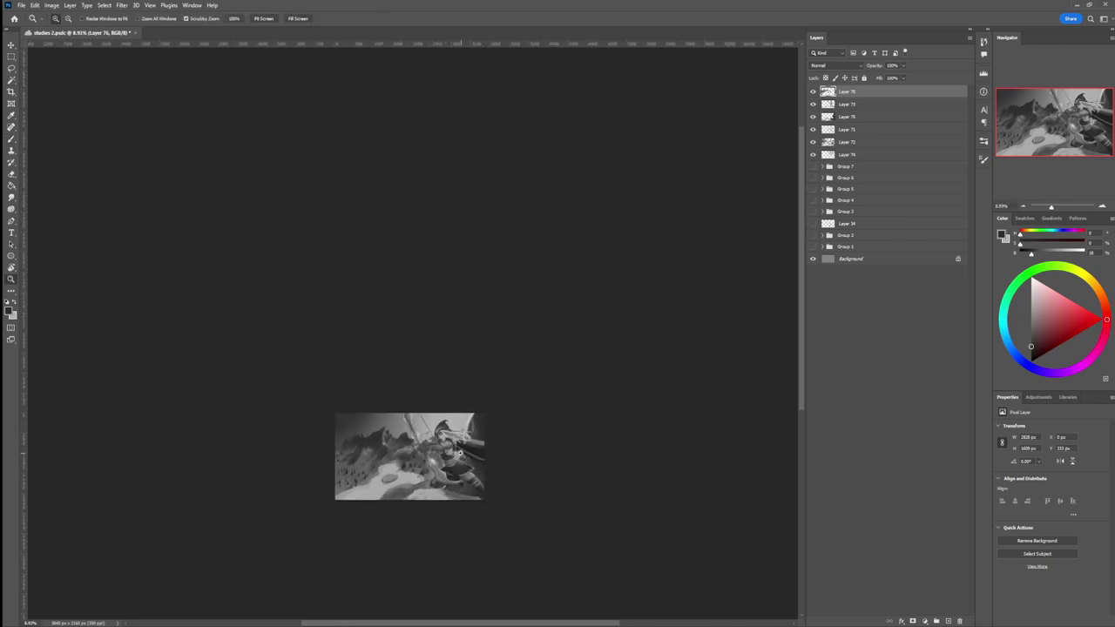
Step: Lasso a distant ridge behind the mountain range, shade it softly with a large 18% grey brush and deselect
{"action": "left_click_drag", "start_coordinate": [379, 451], "coordinate": [412, 431]}
{"action": "key", "text": "b"}
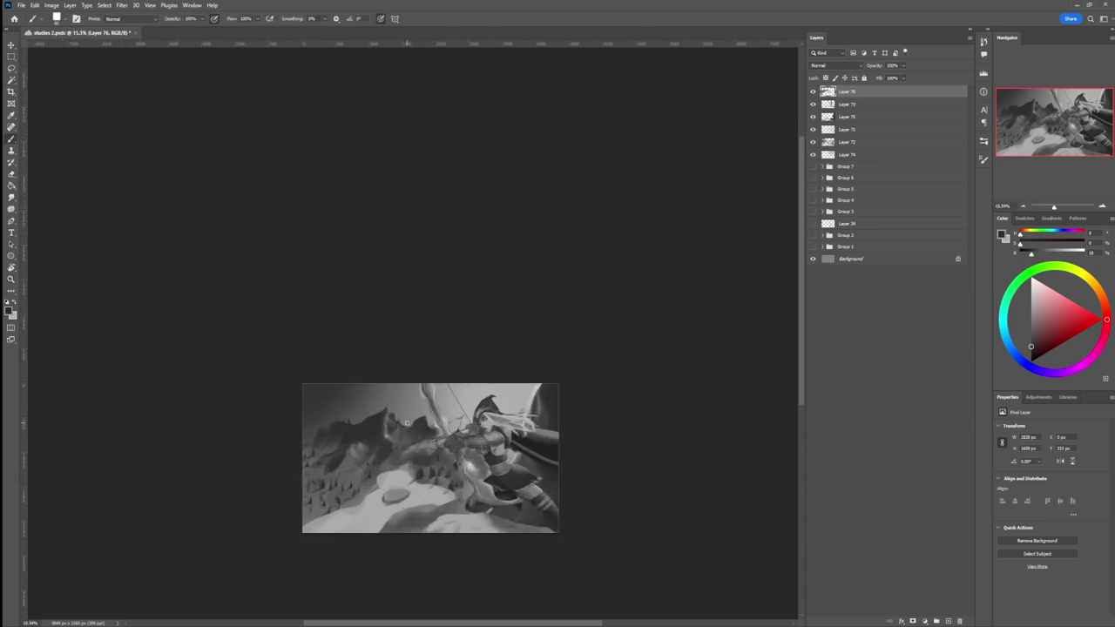
{"action": "key", "text": "l"}
{"action": "mouse_move", "coordinate": [301, 422]}
{"action": "left_mouse_down"}
{"action": "mouse_move", "coordinate": [344, 409]}
{"action": "mouse_move", "coordinate": [361, 390]}
{"action": "mouse_move", "coordinate": [375, 406]}
{"action": "mouse_move", "coordinate": [388, 393]}
{"action": "mouse_move", "coordinate": [410, 401]}
{"action": "mouse_move", "coordinate": [348, 443]}
{"action": "mouse_move", "coordinate": [320, 446]}
{"action": "left_mouse_up"}
{"action": "key", "text": "b"}
{"action": "key", "text": "bracketright"}
{"action": "key", "text": "bracketright"}
{"action": "key", "text": "bracketright"}
{"action": "key", "text": "bracketright"}
{"action": "key", "text": "bracketright"}
{"action": "key", "text": "bracketright"}
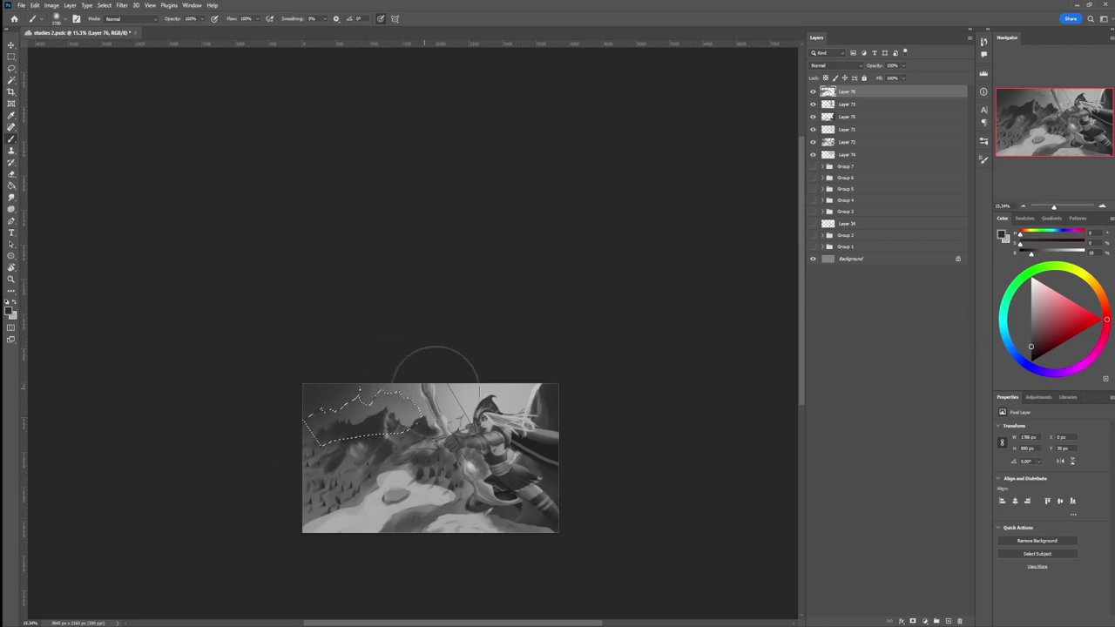
{"action": "left_click_drag", "start_coordinate": [396, 391], "coordinate": [406, 396]}
{"action": "key", "text": "bracketright"}
{"action": "key", "text": "bracketright"}
{"action": "key", "text": "bracketright"}
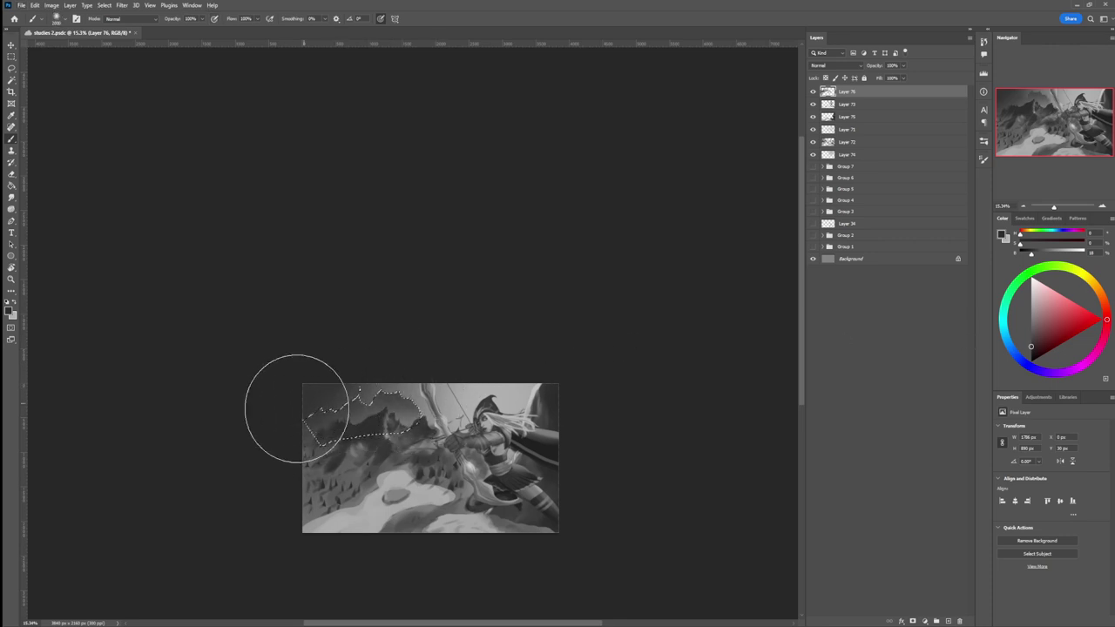
{"action": "key", "text": "l"}
{"action": "key", "text": "ctrl+d"}
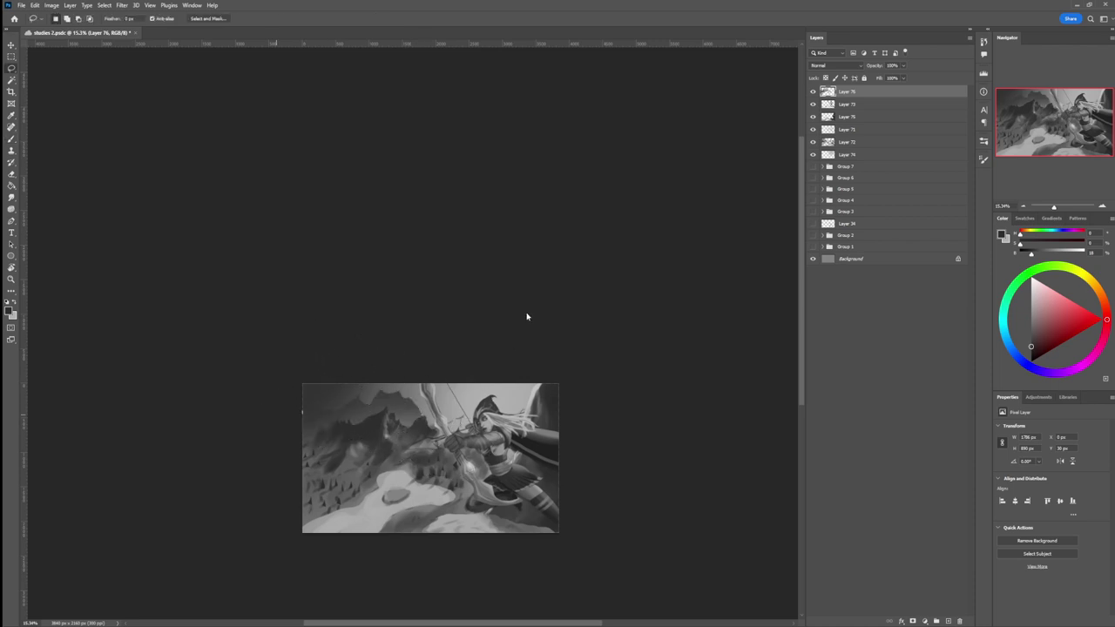
Step: Airbrush soft mist around the distant ridge and over the mountain tops with a sampled grey at 50% brightness
{"action": "key", "text": "b"}
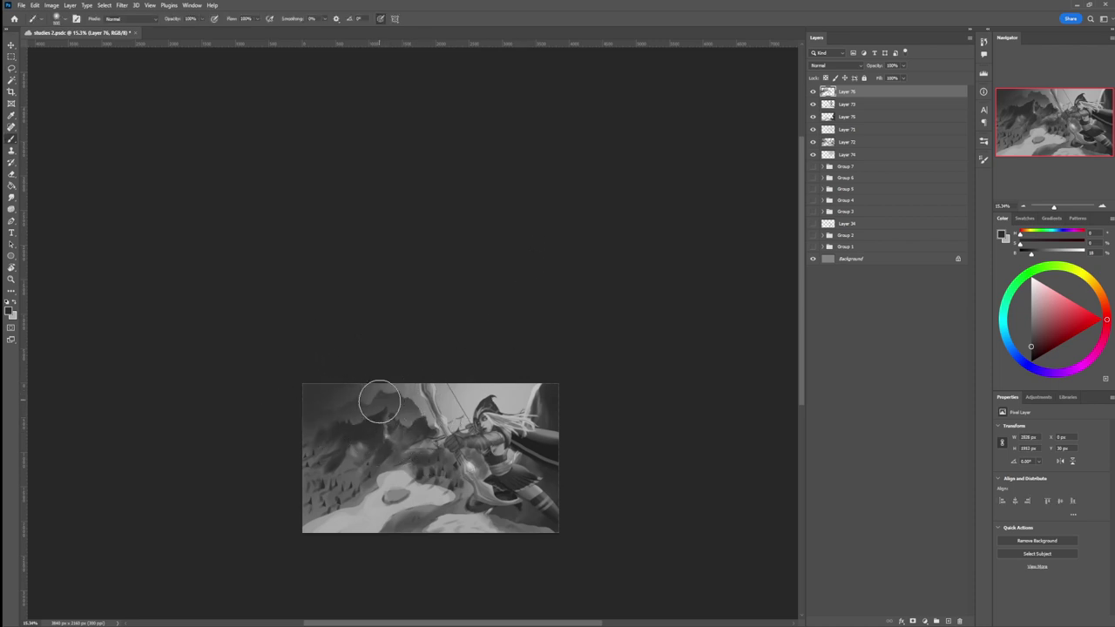
{"action": "left_click", "coordinate": [419, 394], "text": "alt"}
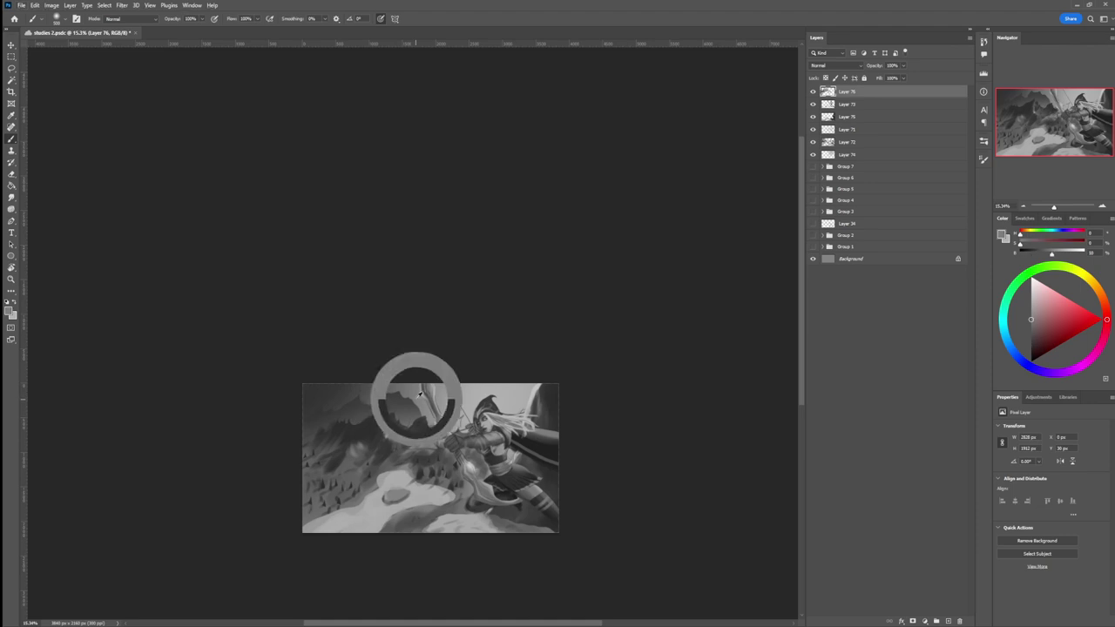
{"action": "key", "text": "bracketright"}
{"action": "key", "text": "bracketright"}
{"action": "key", "text": "bracketright"}
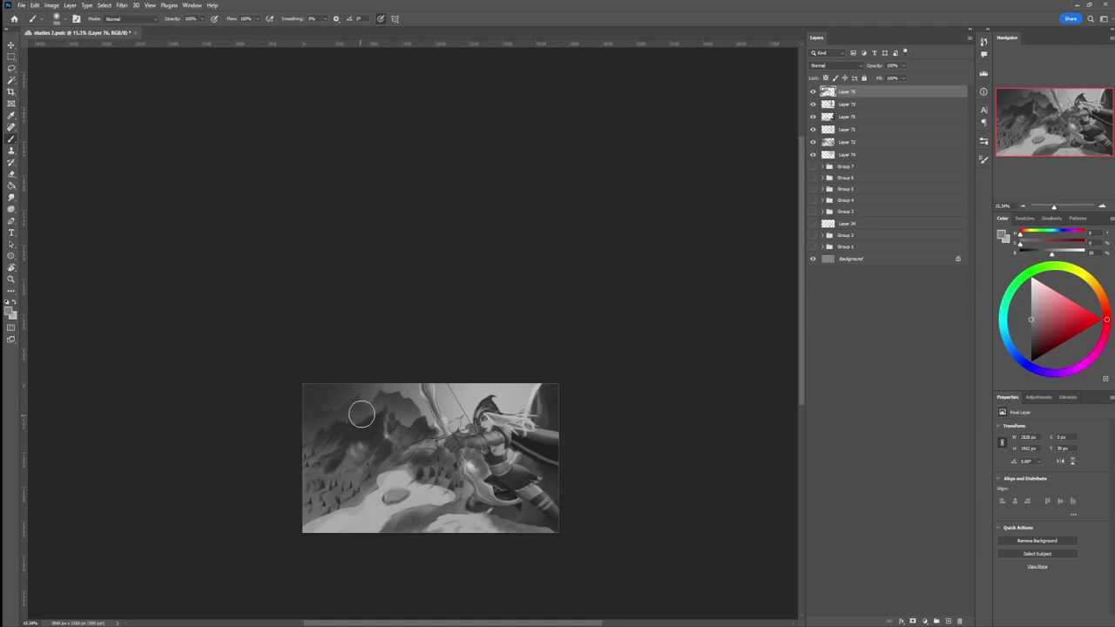
{"action": "key", "text": "bracketleft"}
{"action": "key", "text": "bracketleft"}
{"action": "key", "text": "bracketleft"}
{"action": "left_click_drag", "start_coordinate": [342, 410], "coordinate": [324, 427]}
{"action": "key", "text": "bracketleft"}
{"action": "key", "text": "bracketleft"}
{"action": "key", "text": "bracketleft"}
{"action": "key", "text": "bracketright"}
{"action": "key", "text": "bracketright"}
{"action": "key", "text": "bracketright"}
{"action": "key", "text": "bracketright"}
{"action": "key", "text": "bracketright"}
{"action": "key", "text": "bracketright"}
{"action": "key", "text": "bracketright"}
{"action": "key", "text": "bracketright"}
{"action": "mouse_move", "coordinate": [421, 406]}
{"action": "left_mouse_down"}
{"action": "mouse_move", "coordinate": [427, 393]}
{"action": "mouse_move", "coordinate": [410, 404]}
{"action": "mouse_move", "coordinate": [425, 390]}
{"action": "left_mouse_up"}
{"action": "key", "text": "e"}
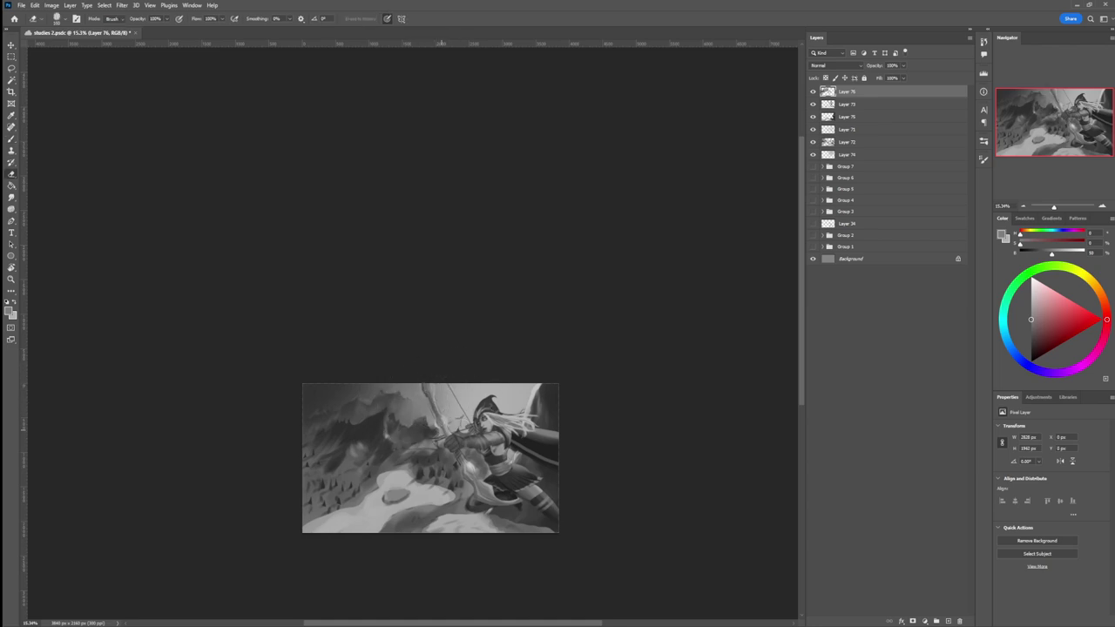
Step: Outline the arrow's large head and shaft with the Lasso and fill the shape with a sampled light grey
{"action": "key", "text": "z"}
{"action": "mouse_move", "coordinate": [456, 473]}
{"action": "left_mouse_down"}
{"action": "mouse_move", "coordinate": [487, 447]}
{"action": "mouse_move", "coordinate": [522, 439]}
{"action": "left_mouse_up"}
{"action": "key", "text": "l"}
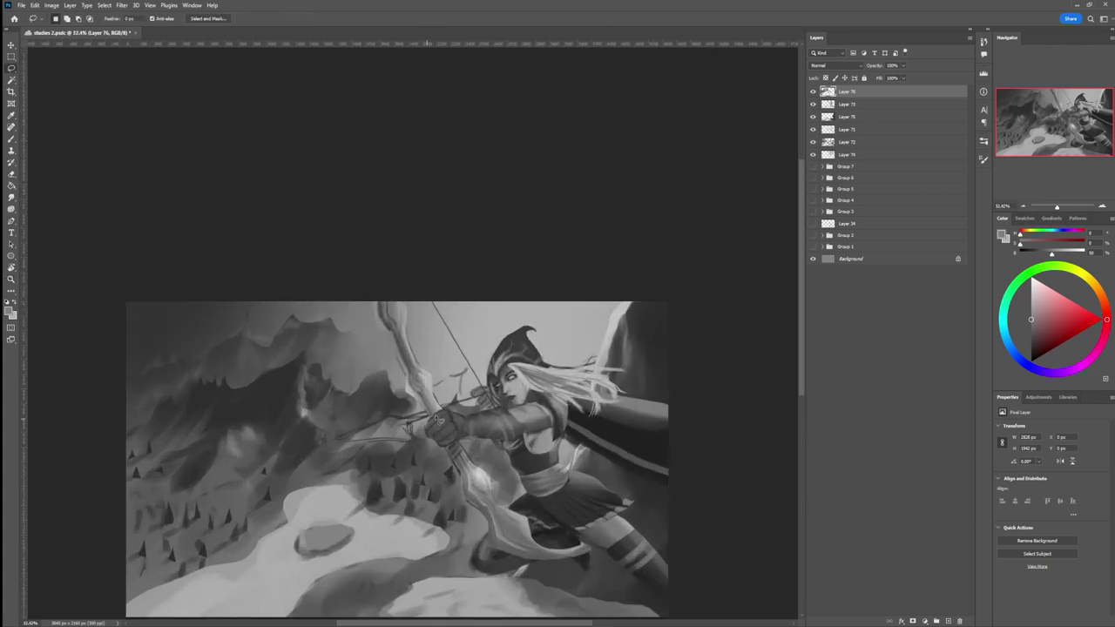
{"action": "mouse_move", "coordinate": [331, 441]}
{"action": "left_mouse_down"}
{"action": "mouse_move", "coordinate": [377, 416]}
{"action": "mouse_move", "coordinate": [405, 423]}
{"action": "mouse_move", "coordinate": [487, 396]}
{"action": "mouse_move", "coordinate": [415, 429]}
{"action": "mouse_move", "coordinate": [421, 446]}
{"action": "mouse_move", "coordinate": [335, 441]}
{"action": "left_mouse_up"}
{"action": "key", "text": "b"}
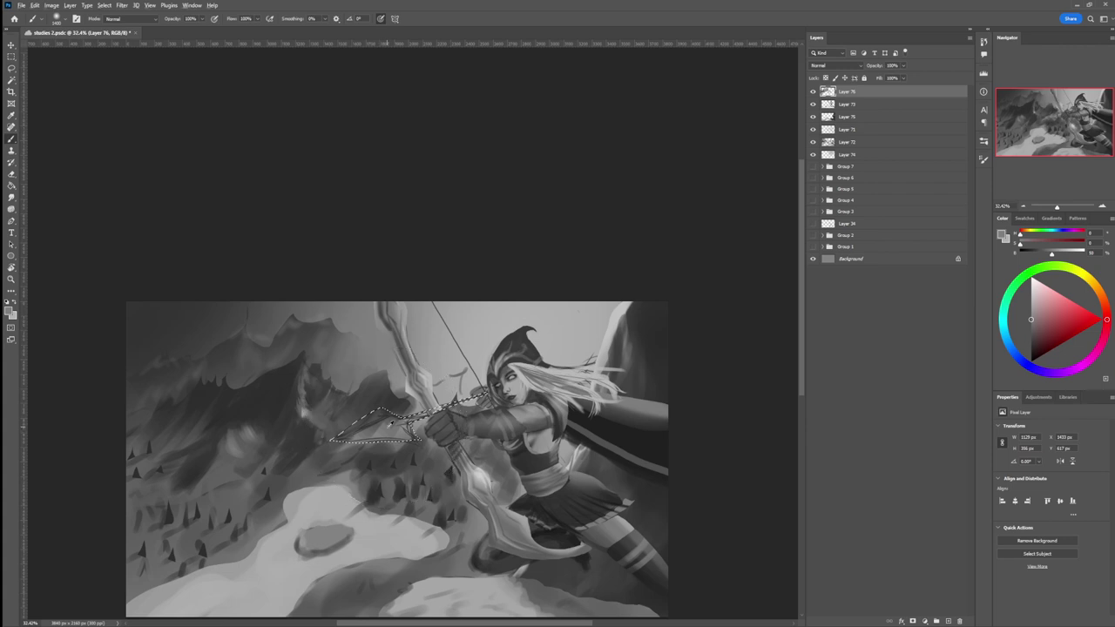
{"action": "left_click", "coordinate": [432, 392], "text": "alt"}
{"action": "key", "text": "bracketright"}
{"action": "key", "text": "bracketright"}
{"action": "key", "text": "bracketright"}
{"action": "key", "text": "bracketright"}
{"action": "key", "text": "bracketright"}
{"action": "key", "text": "bracketright"}
{"action": "key", "text": "bracketright"}
{"action": "key", "text": "bracketright"}
{"action": "key", "text": "bracketright"}
{"action": "mouse_move", "coordinate": [380, 429]}
{"action": "left_mouse_down"}
{"action": "mouse_move", "coordinate": [501, 406]}
{"action": "mouse_move", "coordinate": [310, 478]}
{"action": "mouse_move", "coordinate": [439, 419]}
{"action": "left_mouse_up"}
Step: Shade the selected arrowhead and shaft with a 26% grey, and add bright highlights along them at 79% brightness
{"action": "left_click", "coordinate": [1031, 339]}
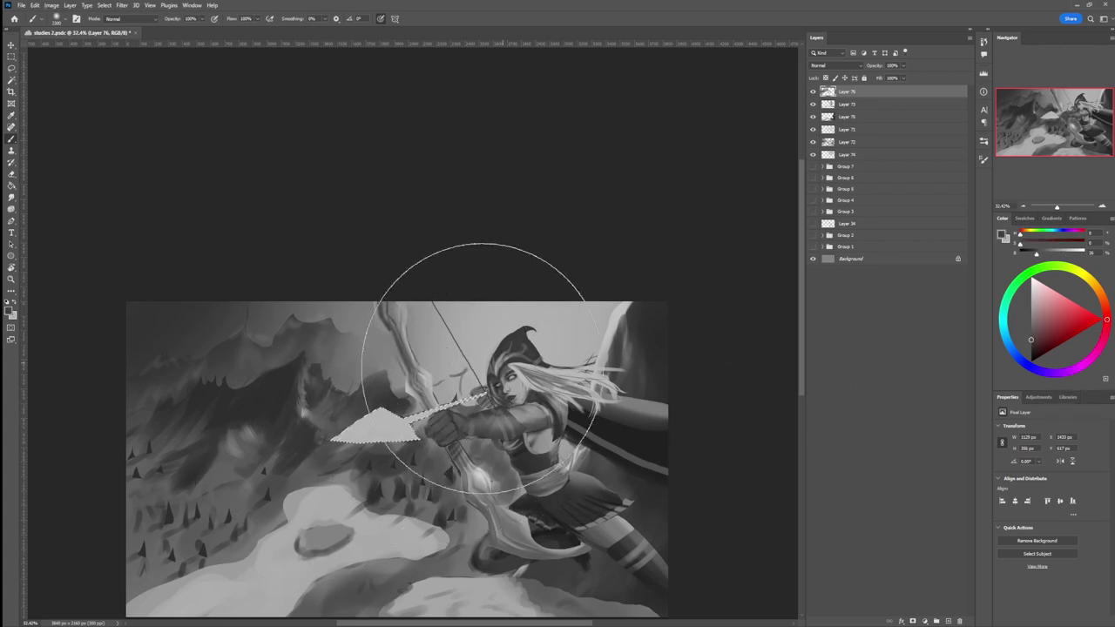
{"action": "key", "text": "bracketleft"}
{"action": "key", "text": "bracketleft"}
{"action": "key", "text": "bracketleft"}
{"action": "key", "text": "bracketleft"}
{"action": "key", "text": "bracketleft"}
{"action": "key", "text": "bracketleft"}
{"action": "key", "text": "bracketleft"}
{"action": "key", "text": "bracketleft"}
{"action": "key", "text": "bracketleft"}
{"action": "key", "text": "bracketleft"}
{"action": "key", "text": "bracketleft"}
{"action": "key", "text": "bracketleft"}
{"action": "key", "text": "bracketleft"}
{"action": "key", "text": "bracketleft"}
{"action": "key", "text": "bracketleft"}
{"action": "key", "text": "bracketleft"}
{"action": "key", "text": "bracketleft"}
{"action": "key", "text": "bracketleft"}
{"action": "key", "text": "bracketleft"}
{"action": "key", "text": "bracketleft"}
{"action": "mouse_move", "coordinate": [335, 448]}
{"action": "left_mouse_down"}
{"action": "mouse_move", "coordinate": [447, 435]}
{"action": "mouse_move", "coordinate": [474, 402]}
{"action": "left_mouse_up"}
{"action": "mouse_move", "coordinate": [402, 424]}
{"action": "left_mouse_down"}
{"action": "mouse_move", "coordinate": [444, 409]}
{"action": "mouse_move", "coordinate": [317, 442]}
{"action": "mouse_move", "coordinate": [381, 411]}
{"action": "mouse_move", "coordinate": [395, 416]}
{"action": "mouse_move", "coordinate": [379, 409]}
{"action": "mouse_move", "coordinate": [386, 416]}
{"action": "left_mouse_up"}
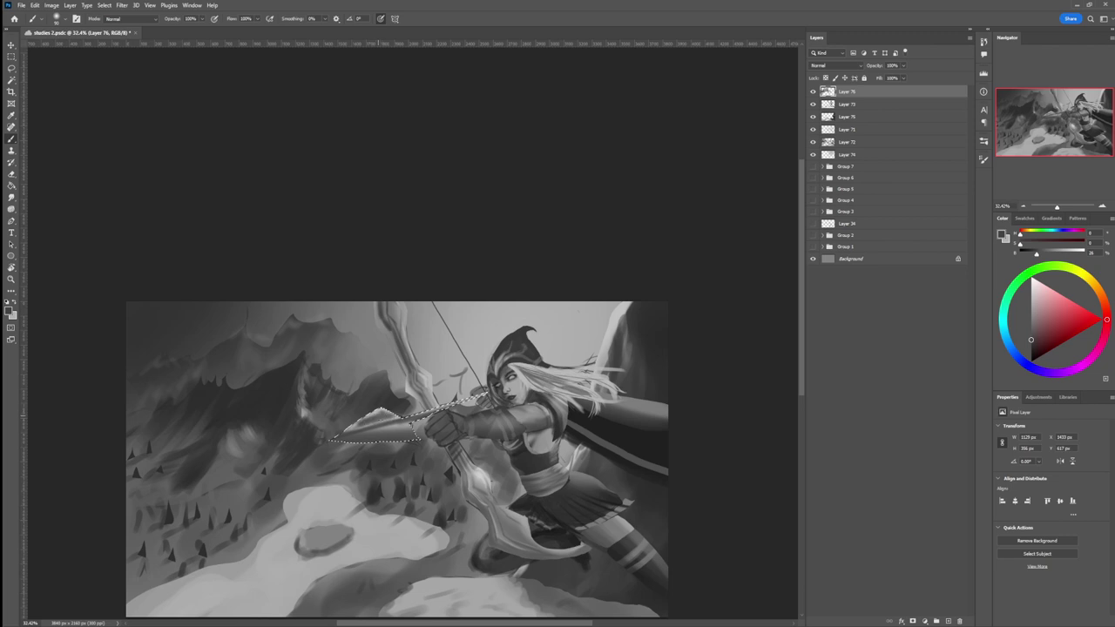
{"action": "left_click", "coordinate": [1032, 296]}
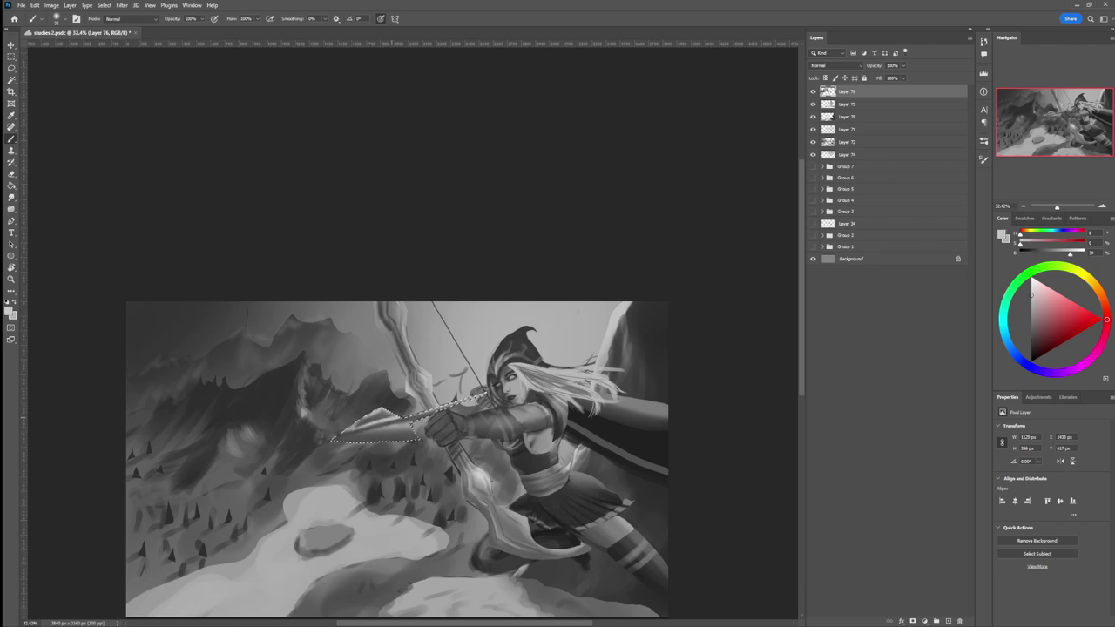
{"action": "left_click_drag", "start_coordinate": [321, 444], "coordinate": [385, 422]}
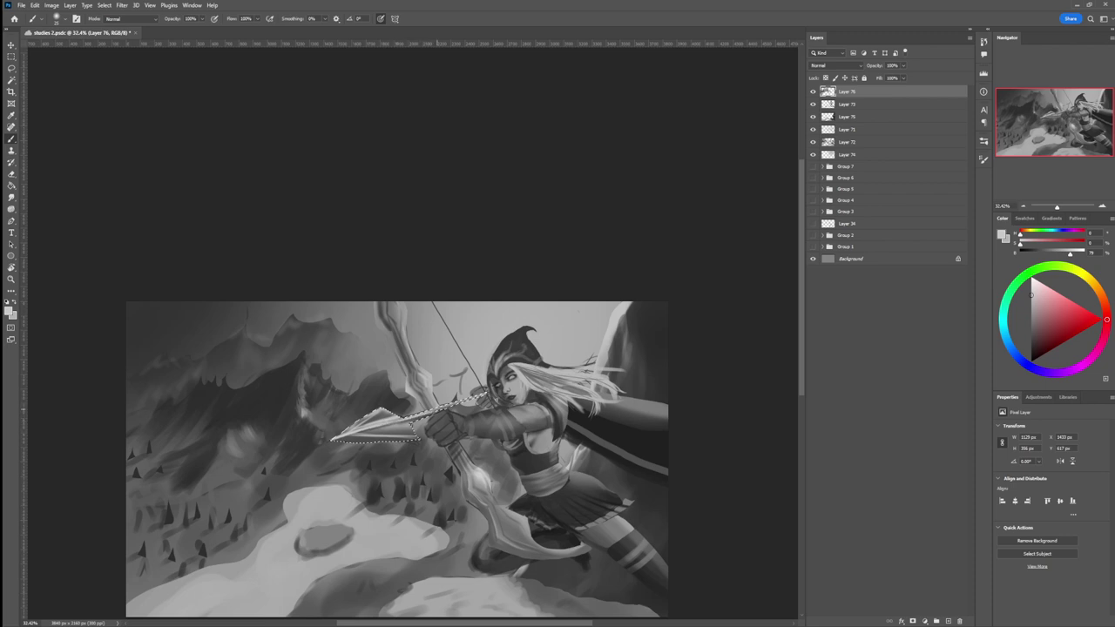
Step: Refine the selected arrowhead with 85% brightness highlights, 51% midtones and 18% dark accents, and deselect the arrow
{"action": "left_click", "coordinate": [1032, 291]}
{"action": "mouse_move", "coordinate": [346, 439]}
{"action": "left_mouse_down"}
{"action": "mouse_move", "coordinate": [405, 439]}
{"action": "mouse_move", "coordinate": [399, 429]}
{"action": "left_mouse_up"}
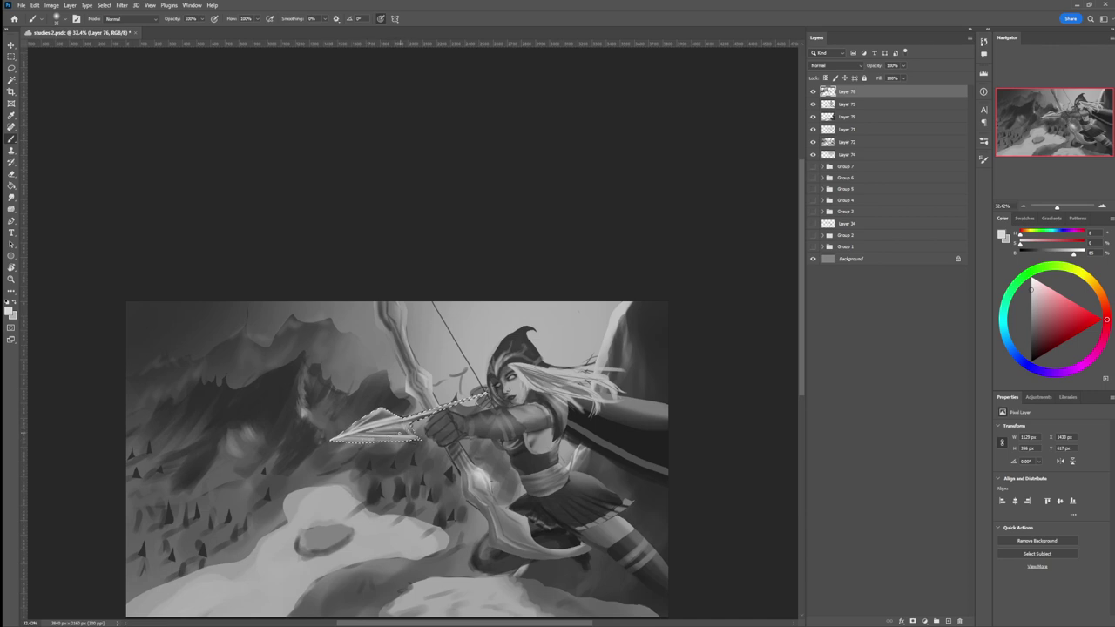
{"action": "left_click", "coordinate": [1031, 317]}
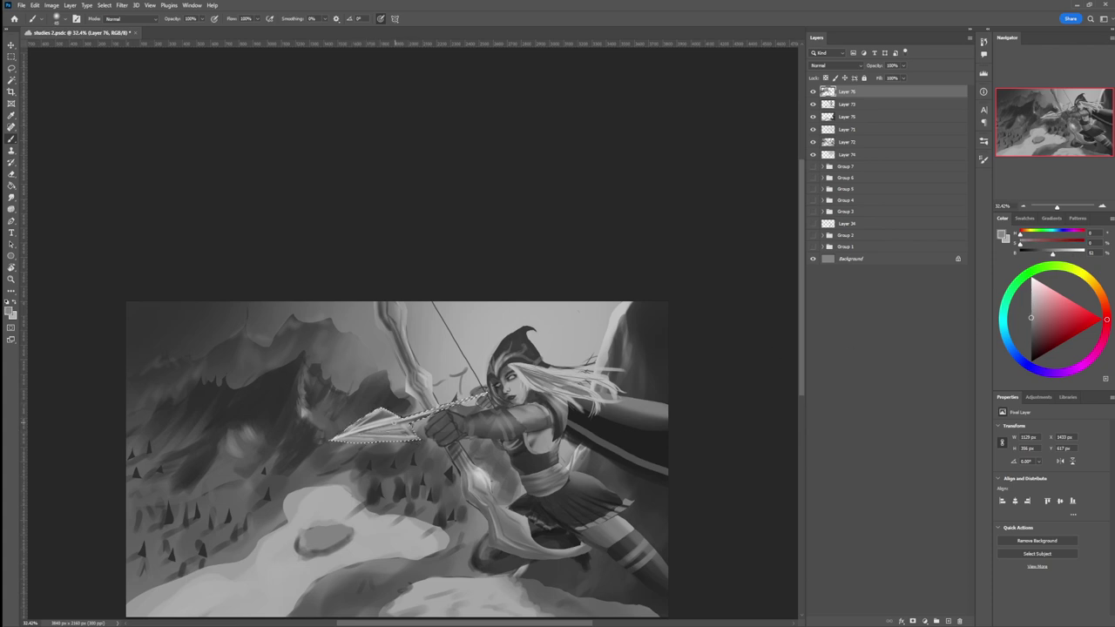
{"action": "left_click", "coordinate": [1030, 346]}
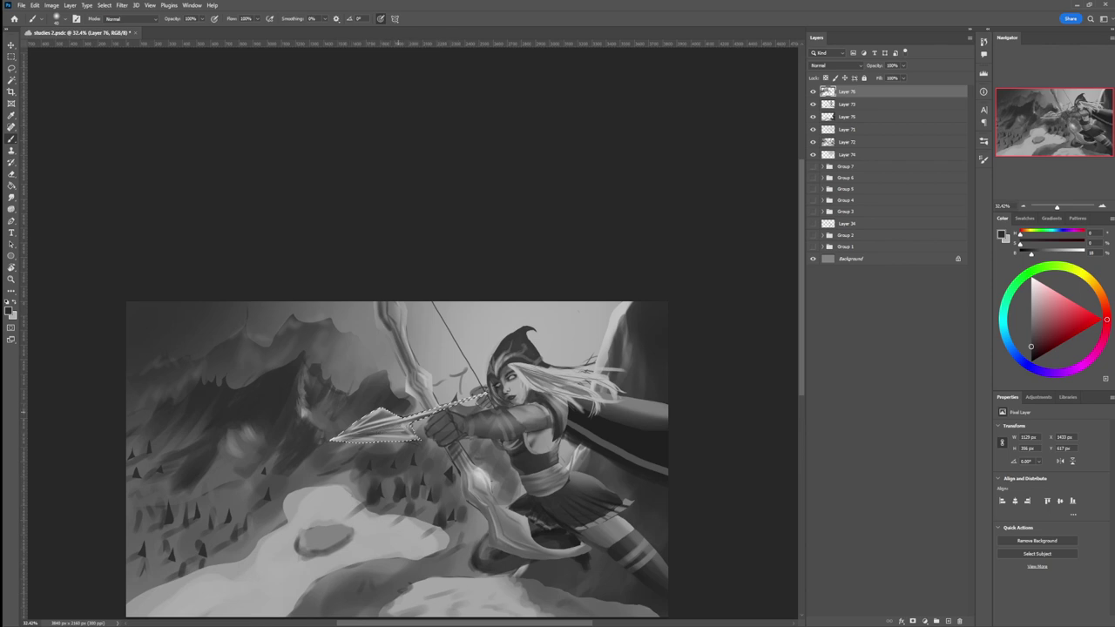
{"action": "key", "text": "l"}
{"action": "left_click", "coordinate": [505, 402]}
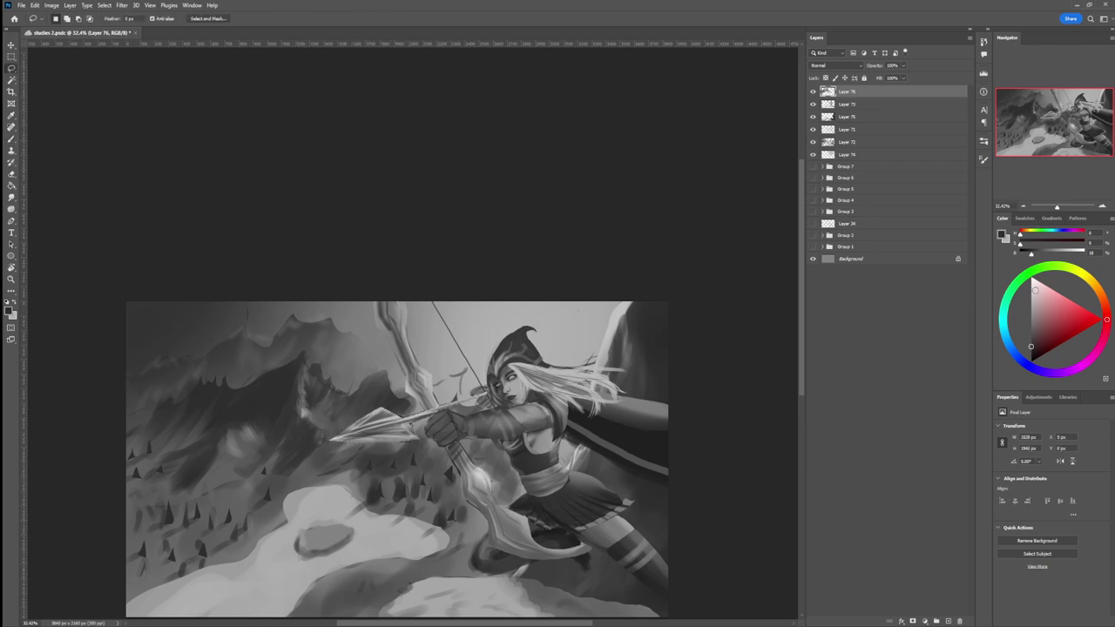
Step: Paint bright strokes along the arrowhead's facets and upper edge with a light grey at 84% brightness
{"action": "left_click", "coordinate": [1034, 290]}
{"action": "key", "text": "b"}
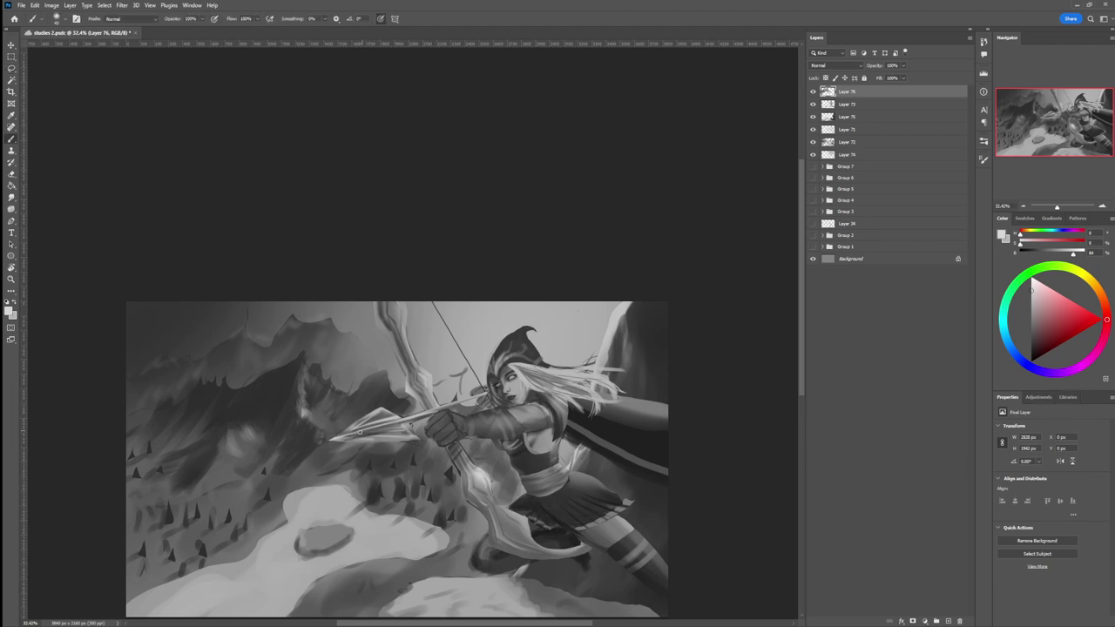
{"action": "left_click_drag", "start_coordinate": [366, 426], "coordinate": [394, 418]}
{"action": "mouse_move", "coordinate": [342, 434]}
{"action": "left_mouse_down"}
{"action": "mouse_move", "coordinate": [378, 407]}
{"action": "mouse_move", "coordinate": [358, 414]}
{"action": "mouse_move", "coordinate": [366, 407]}
{"action": "left_mouse_up"}
Step: Enlarge the brush considerably and add a soft, bright glow around the arrow's tip in the same light grey
{"action": "key", "text": "bracketright"}
{"action": "key", "text": "bracketright"}
{"action": "key", "text": "bracketright"}
{"action": "key", "text": "bracketright"}
{"action": "key", "text": "bracketright"}
{"action": "key", "text": "bracketright"}
{"action": "key", "text": "bracketright"}
{"action": "key", "text": "bracketright"}
{"action": "key", "text": "bracketright"}
{"action": "key", "text": "bracketright"}
{"action": "left_click", "coordinate": [340, 434]}
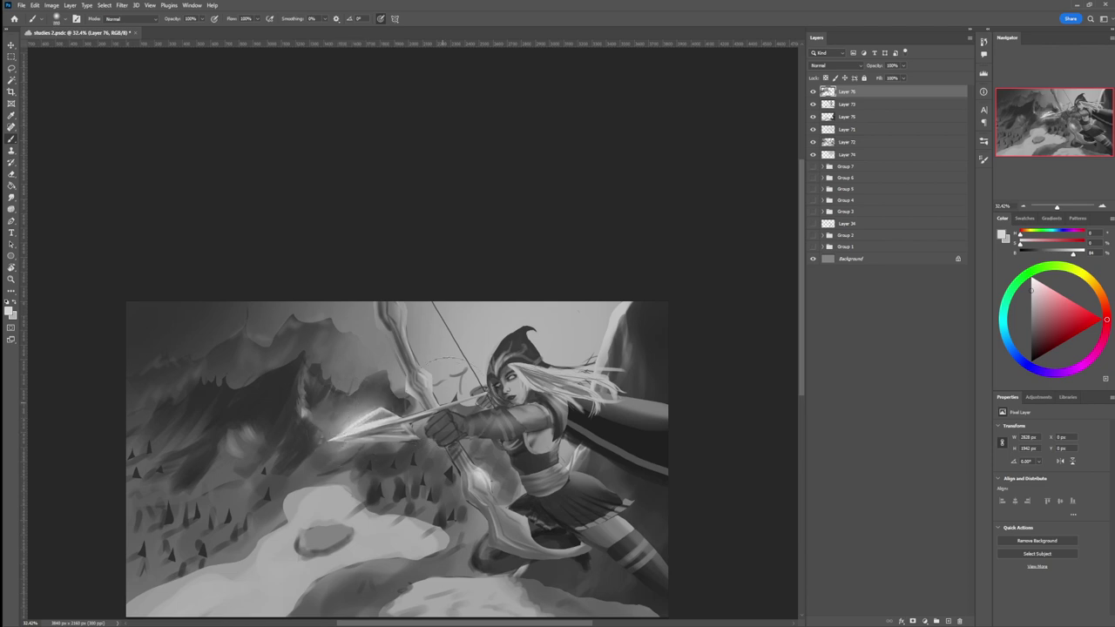
{"action": "key", "text": "z"}
{"action": "left_click_drag", "start_coordinate": [369, 488], "coordinate": [327, 490]}
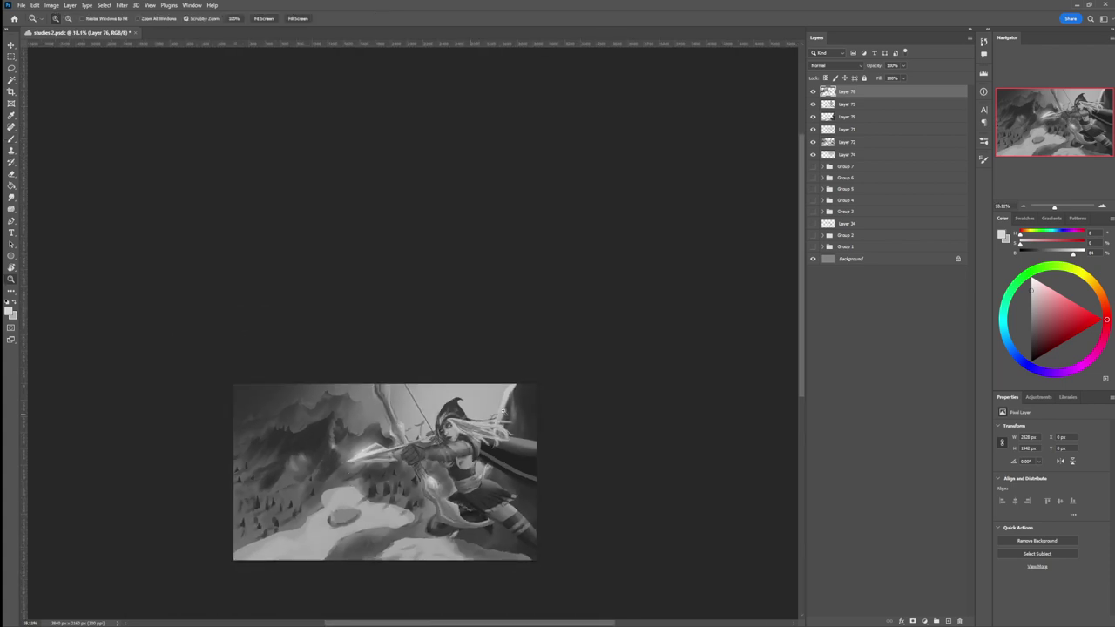
{"action": "left_click_drag", "start_coordinate": [512, 472], "coordinate": [492, 449]}
{"action": "left_click_drag", "start_coordinate": [529, 501], "coordinate": [554, 494]}
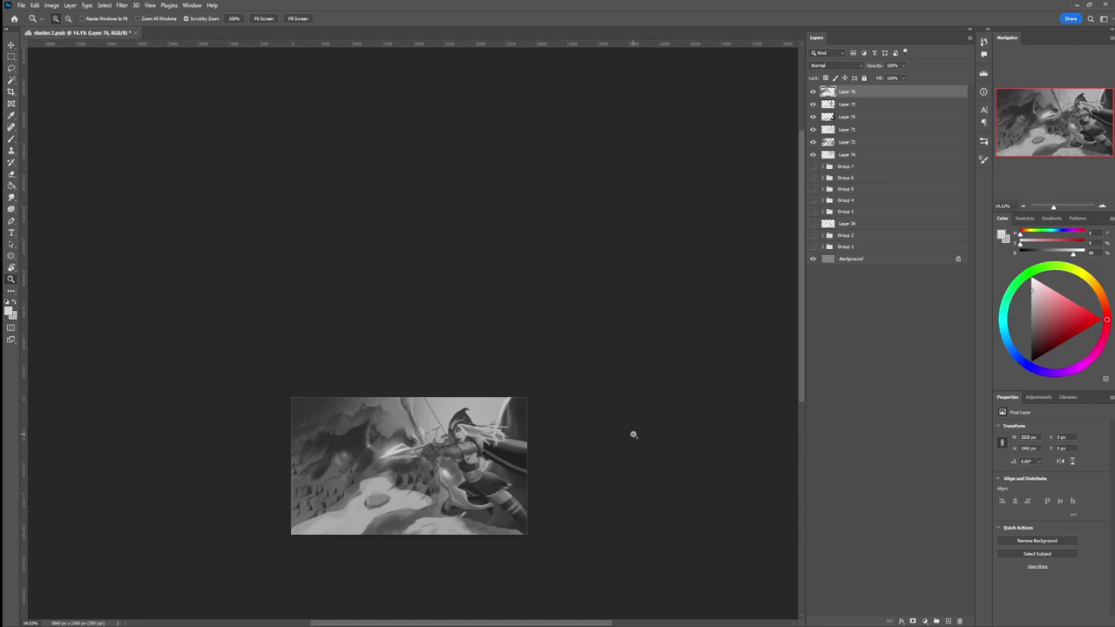